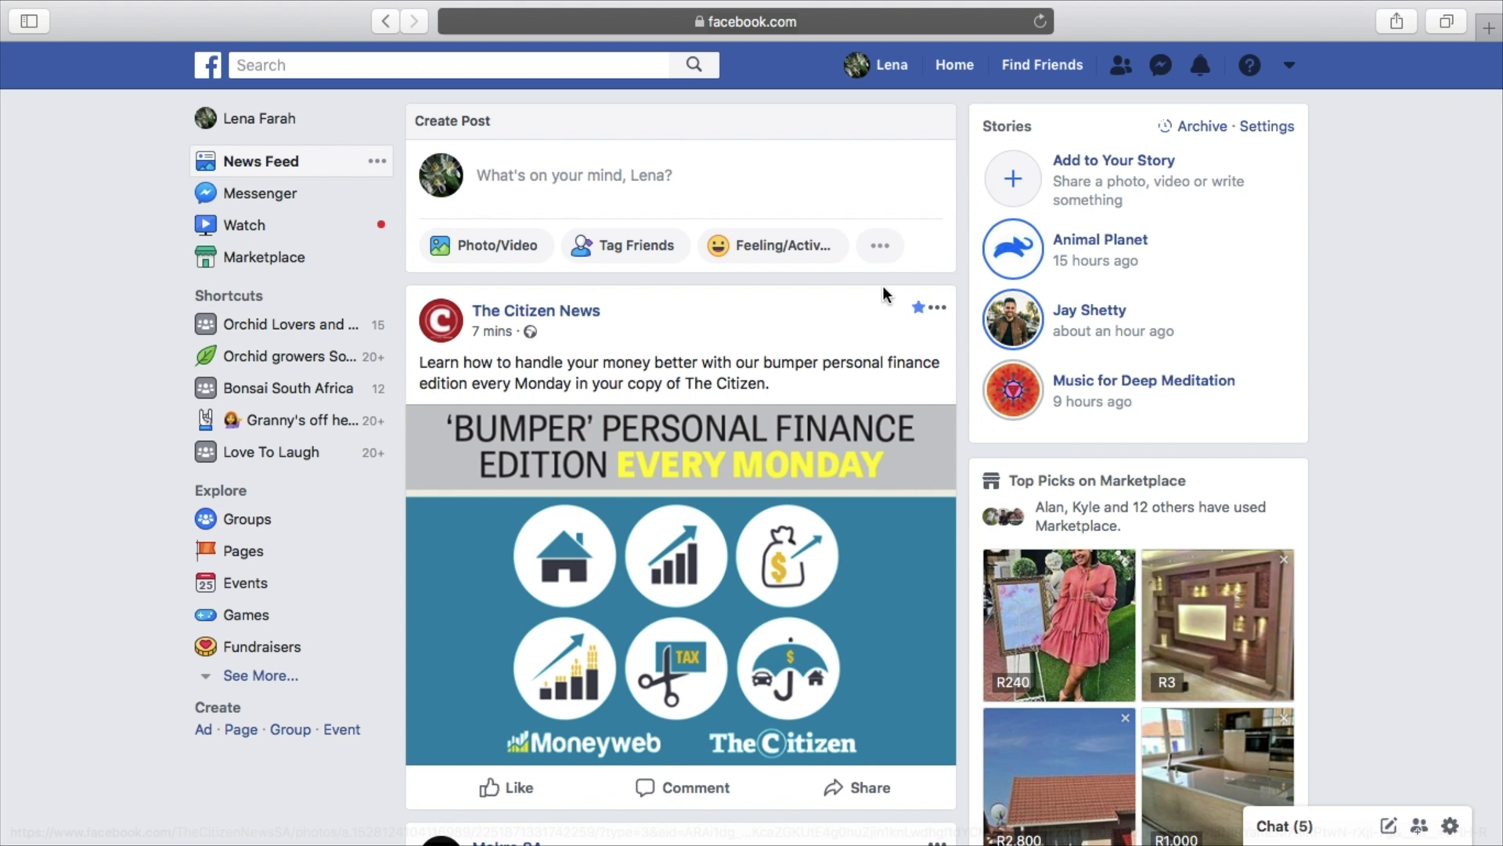
# Choose Create Page from the Facebook account menu to reach the page category choices
pyautogui.scroll(-3, 1204, 387)
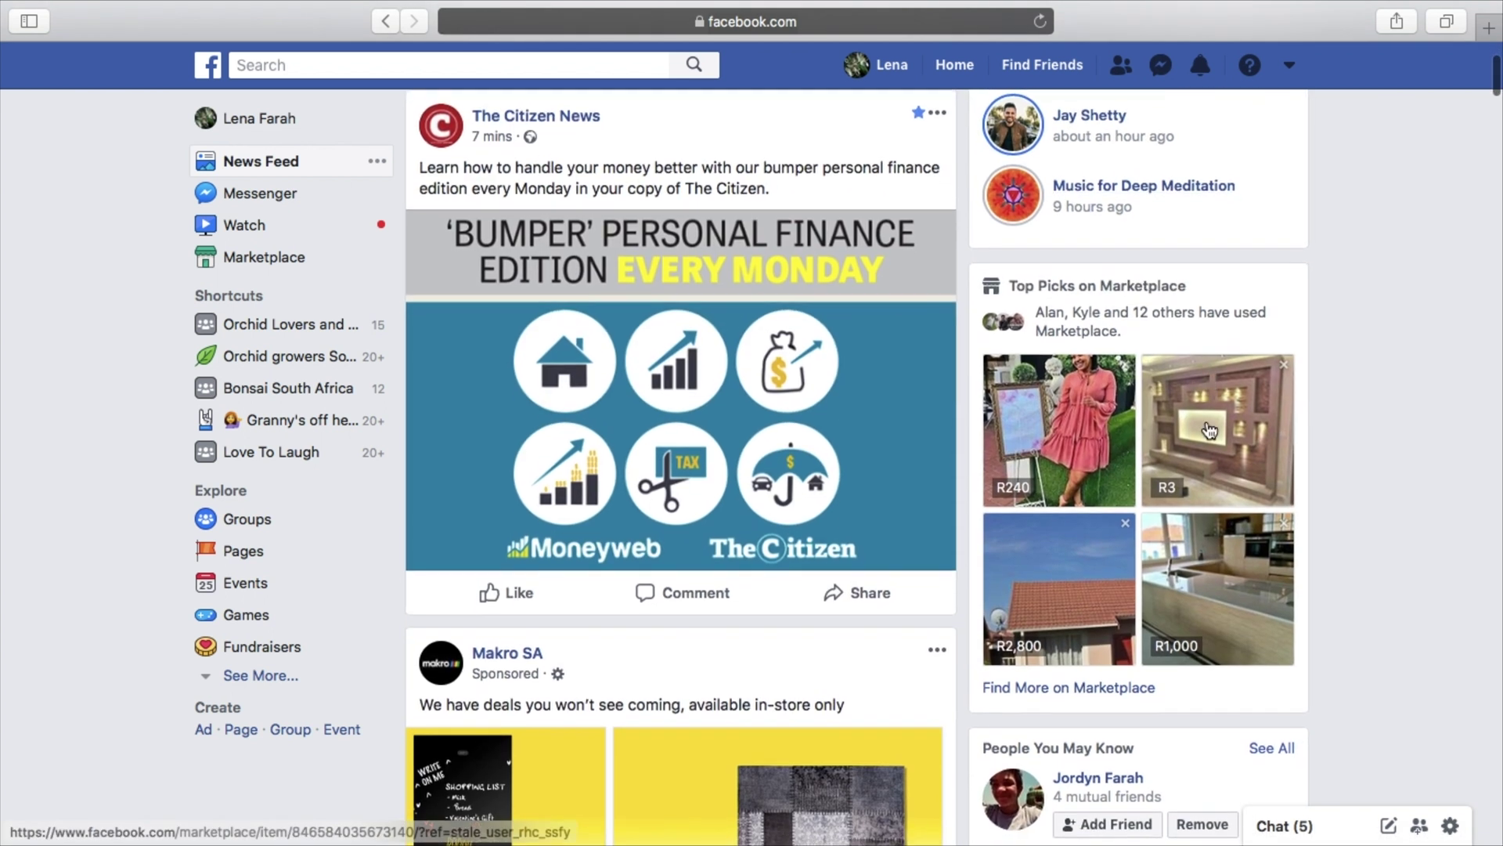
pyautogui.scroll(1, 1210, 430)
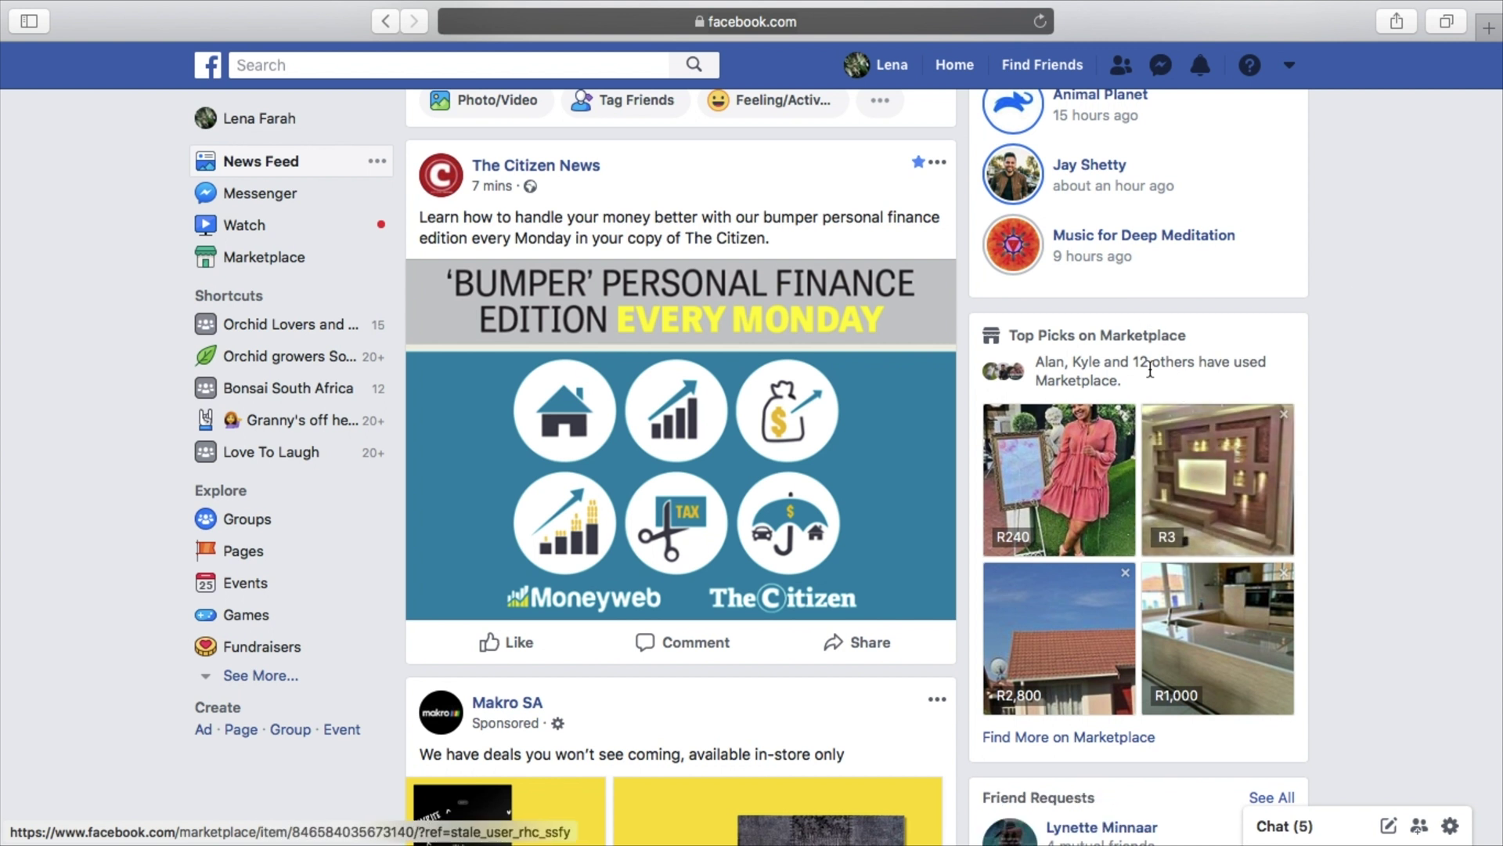
pyautogui.scroll(2, 906, 372)
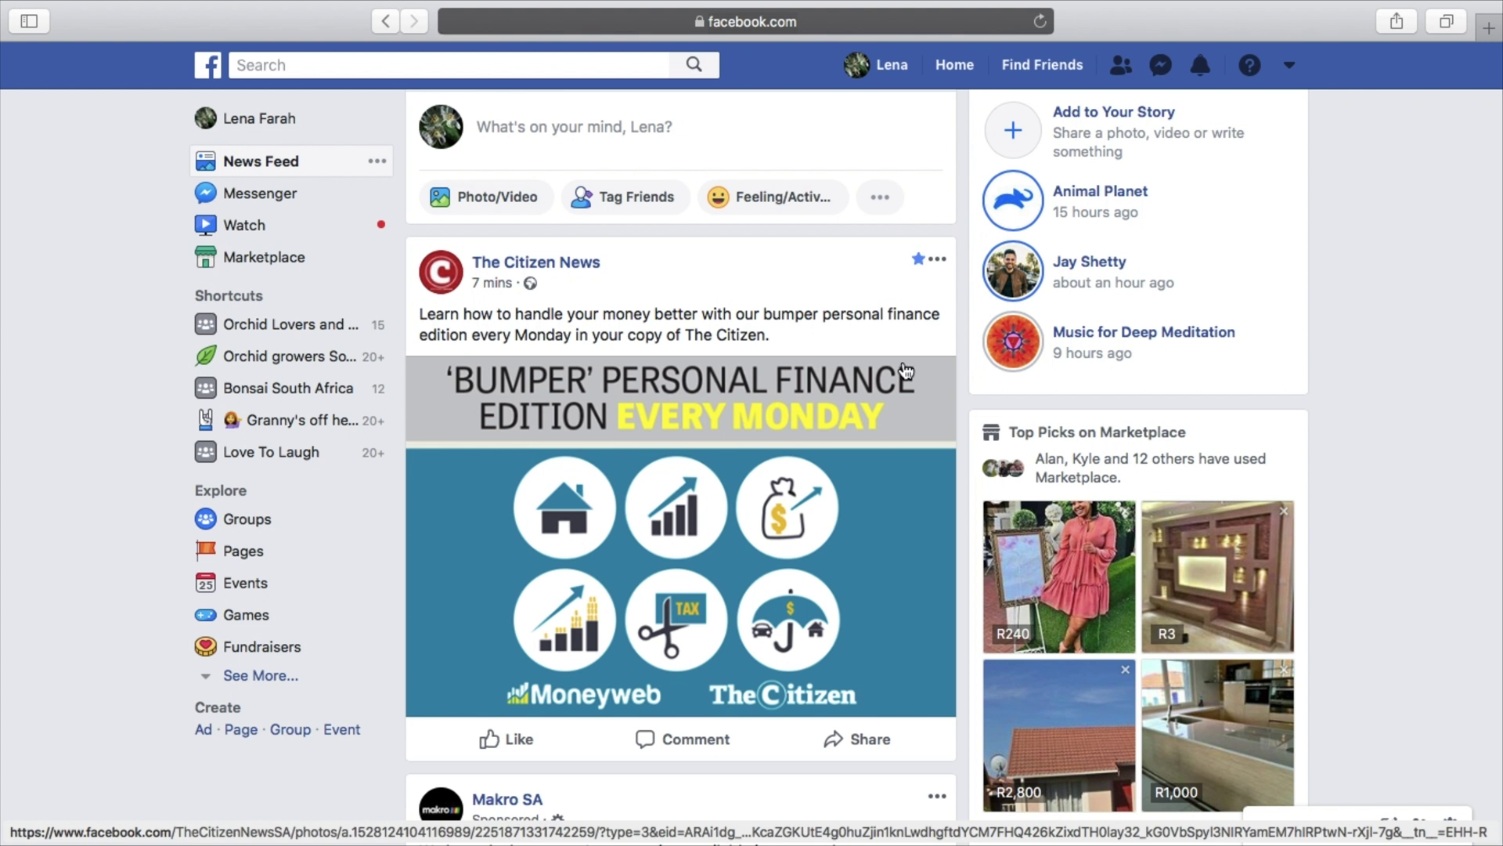
pyautogui.scroll(2, 1242, 360)
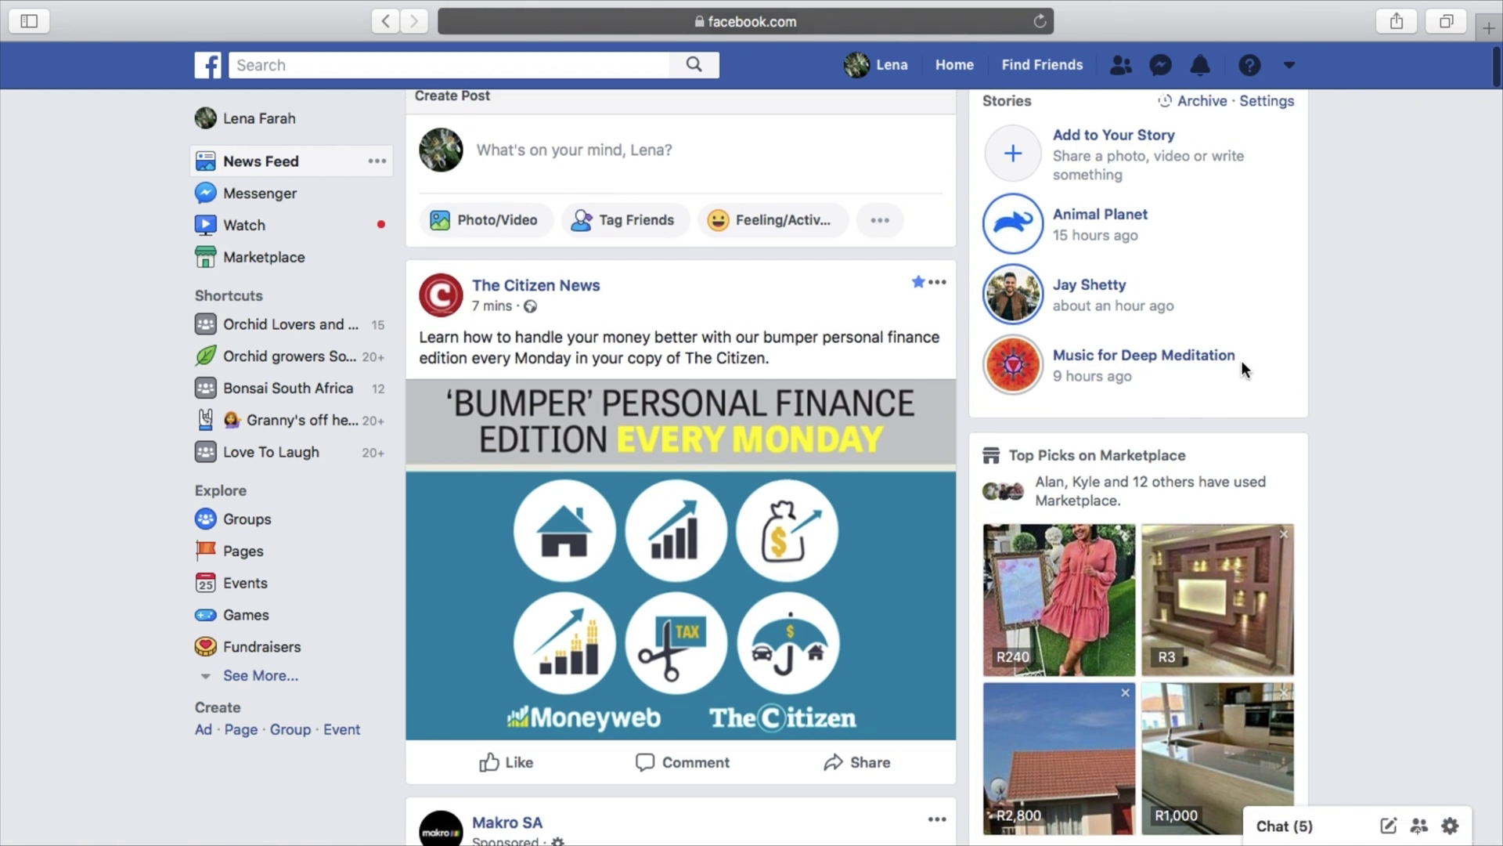
pyautogui.click(1290, 69)
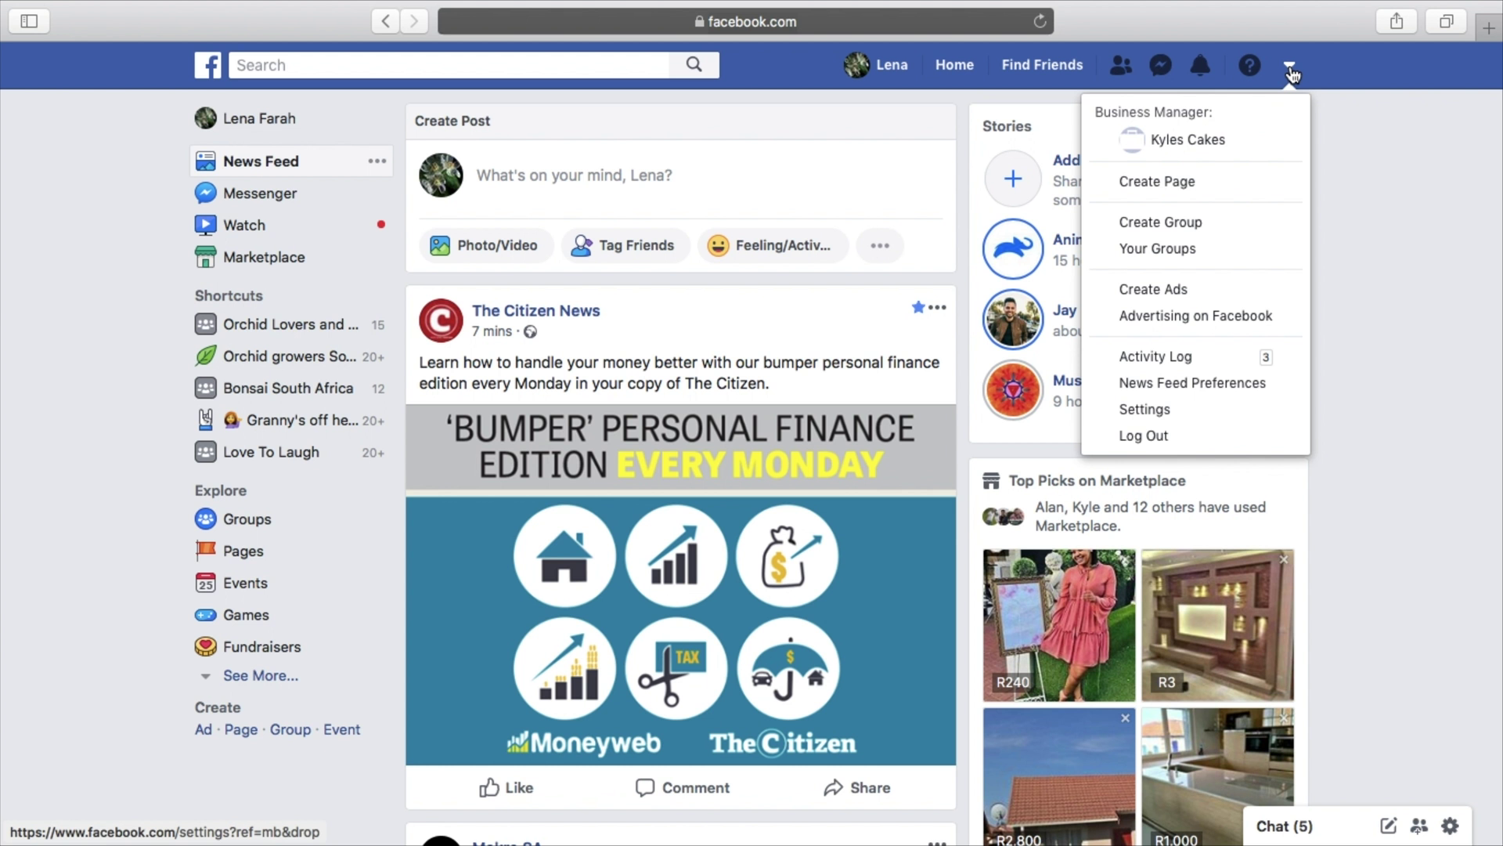
pyautogui.click(1173, 185)
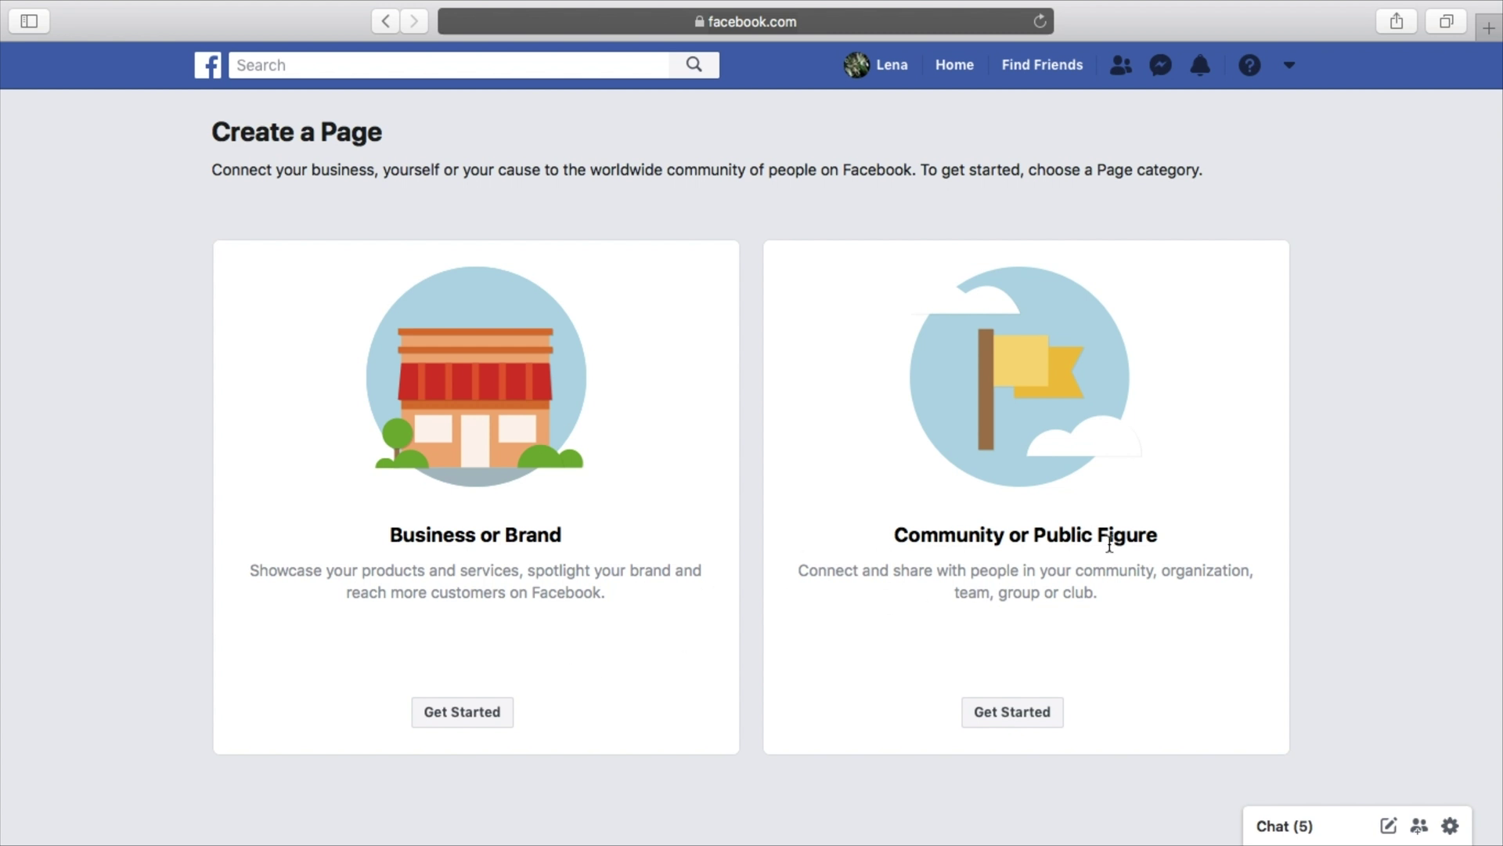
# Start a Business or Brand page named 'Kyles Coffee Shop' with category Restaurant
pyautogui.click(458, 714)
pyautogui.click(375, 386)
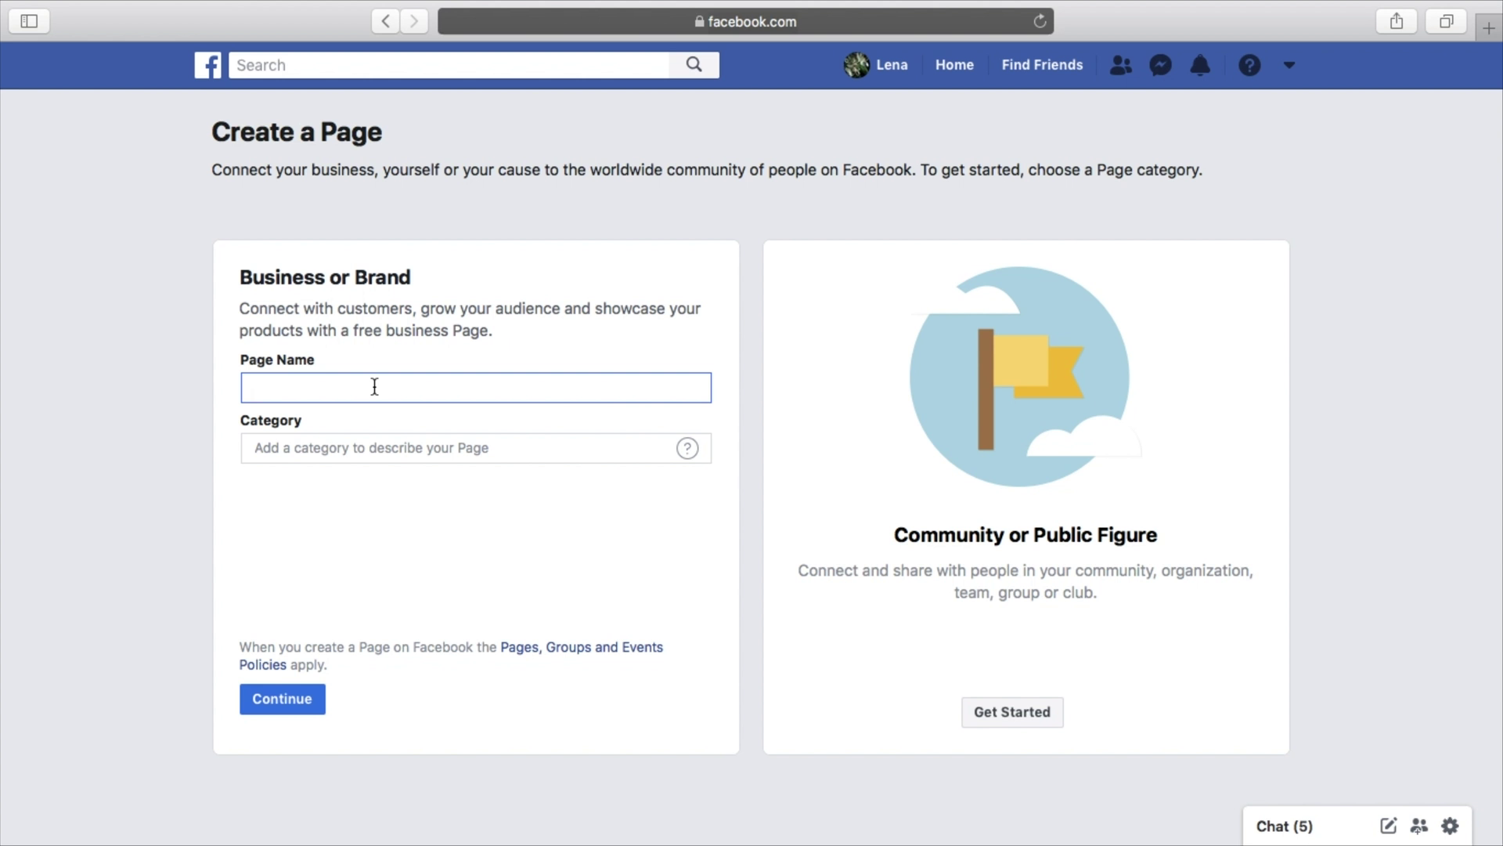
pyautogui.write('Kyles Coffee Shop')
pyautogui.click(383, 445)
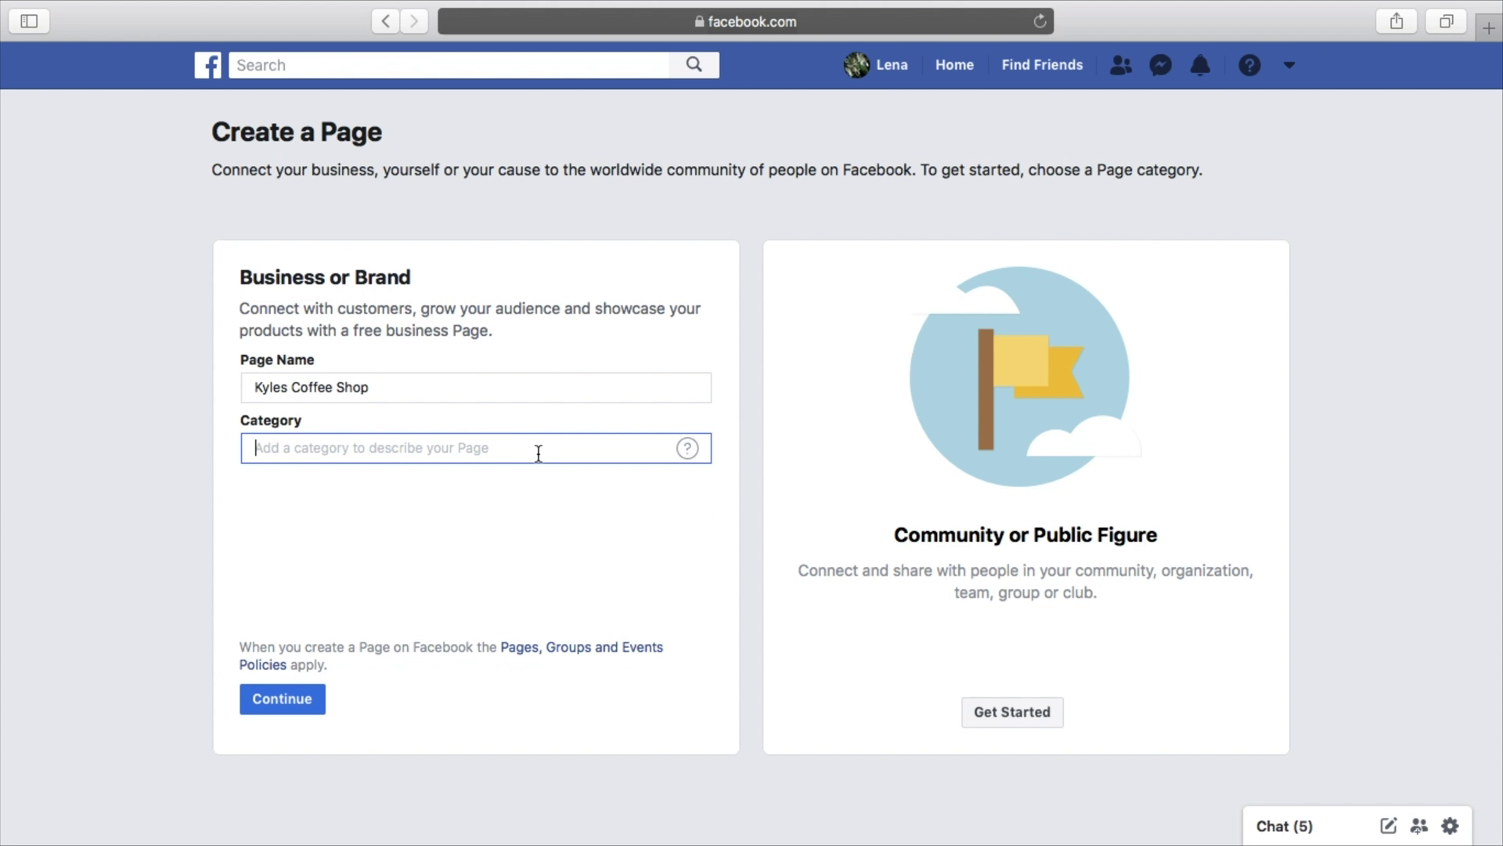
pyautogui.write('rest')
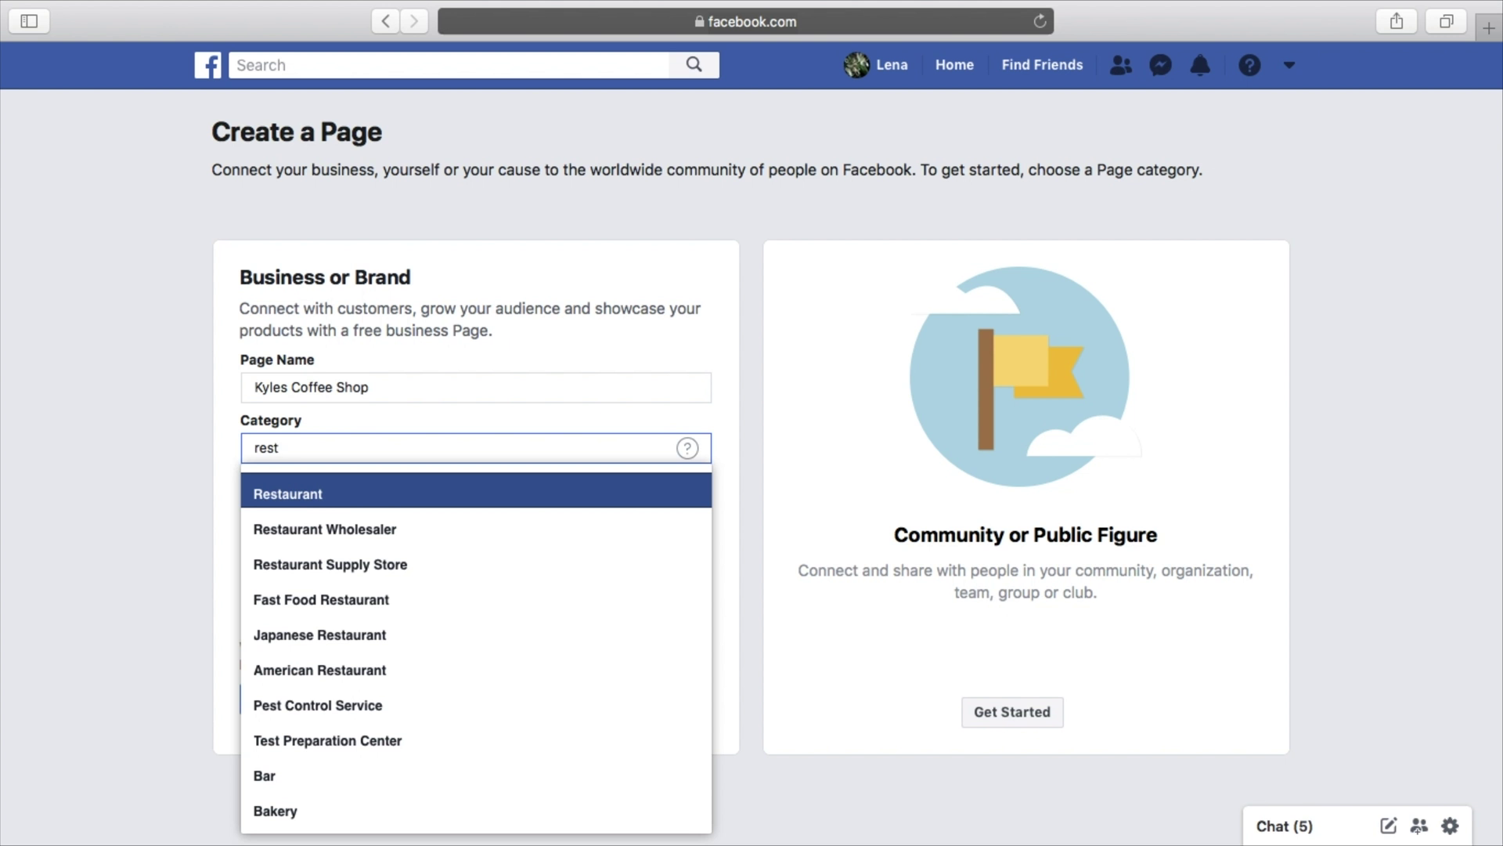
pyautogui.click(429, 491)
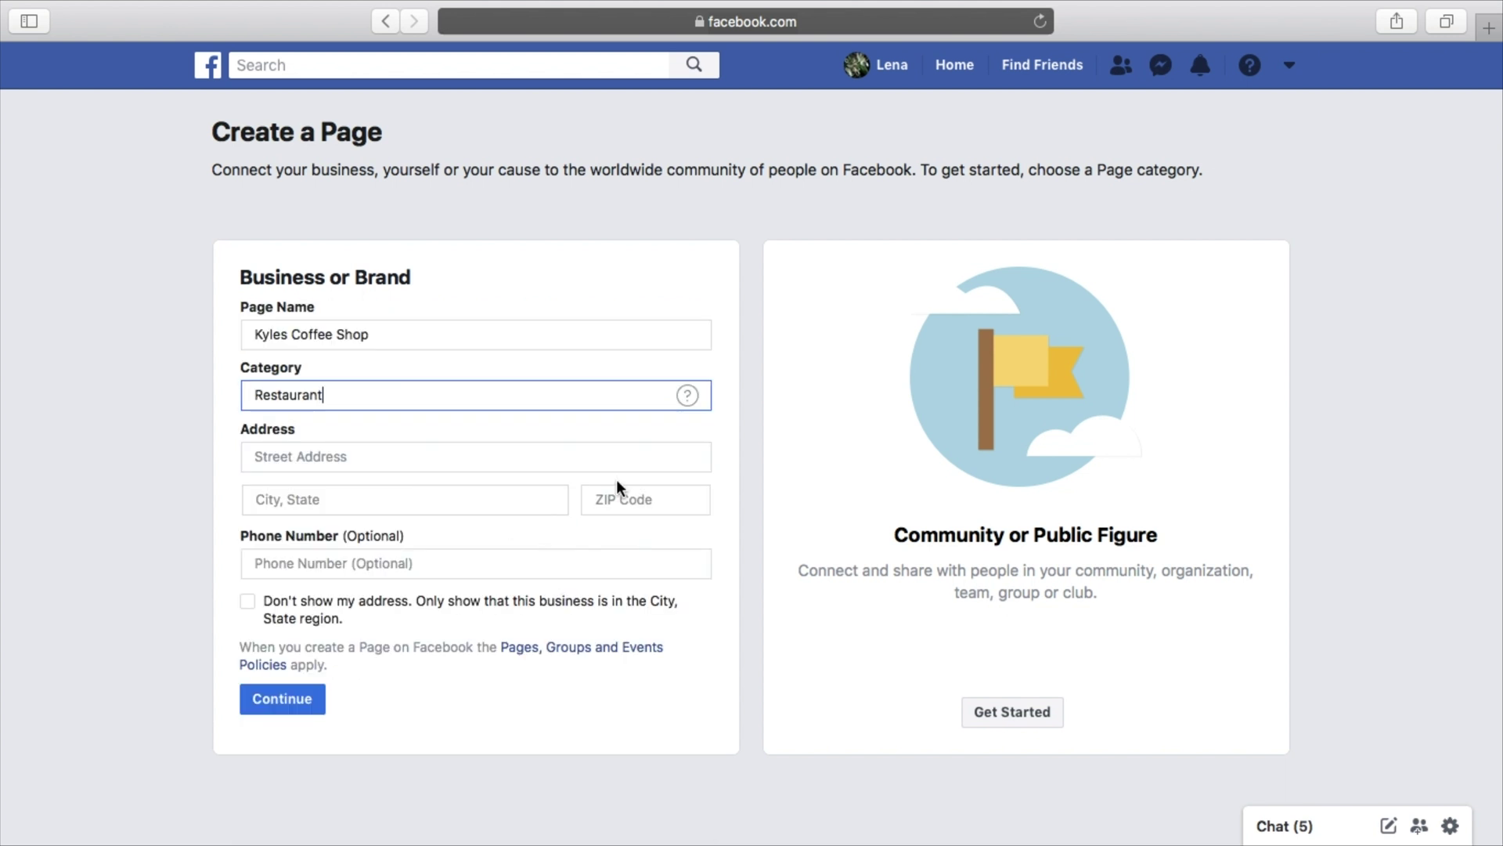
# Fill in the street address, choose the suggested city, and enter the ZIP code
pyautogui.click(726, 504)
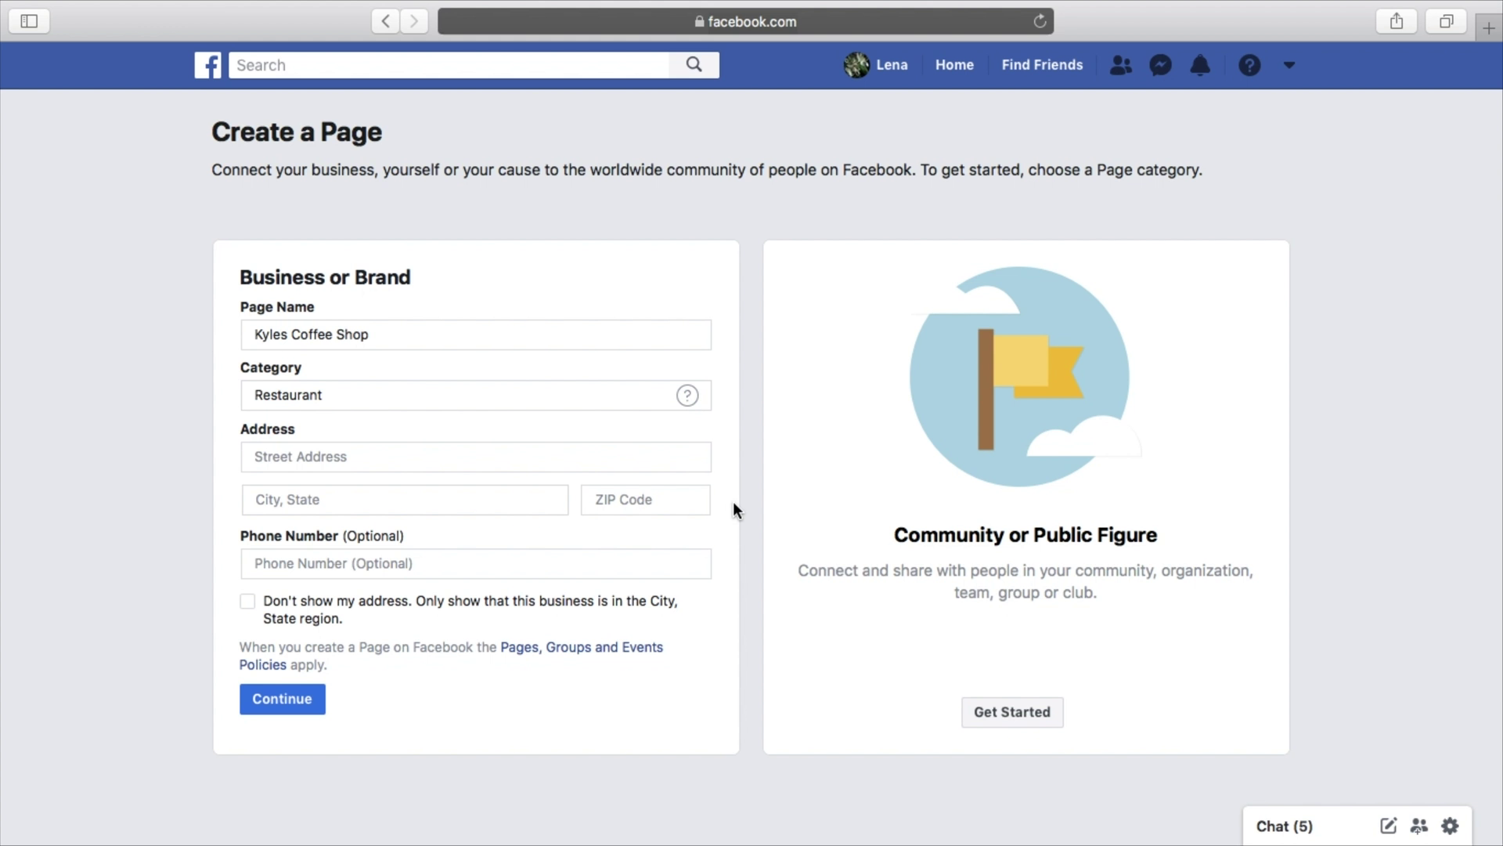
pyautogui.click(580, 462)
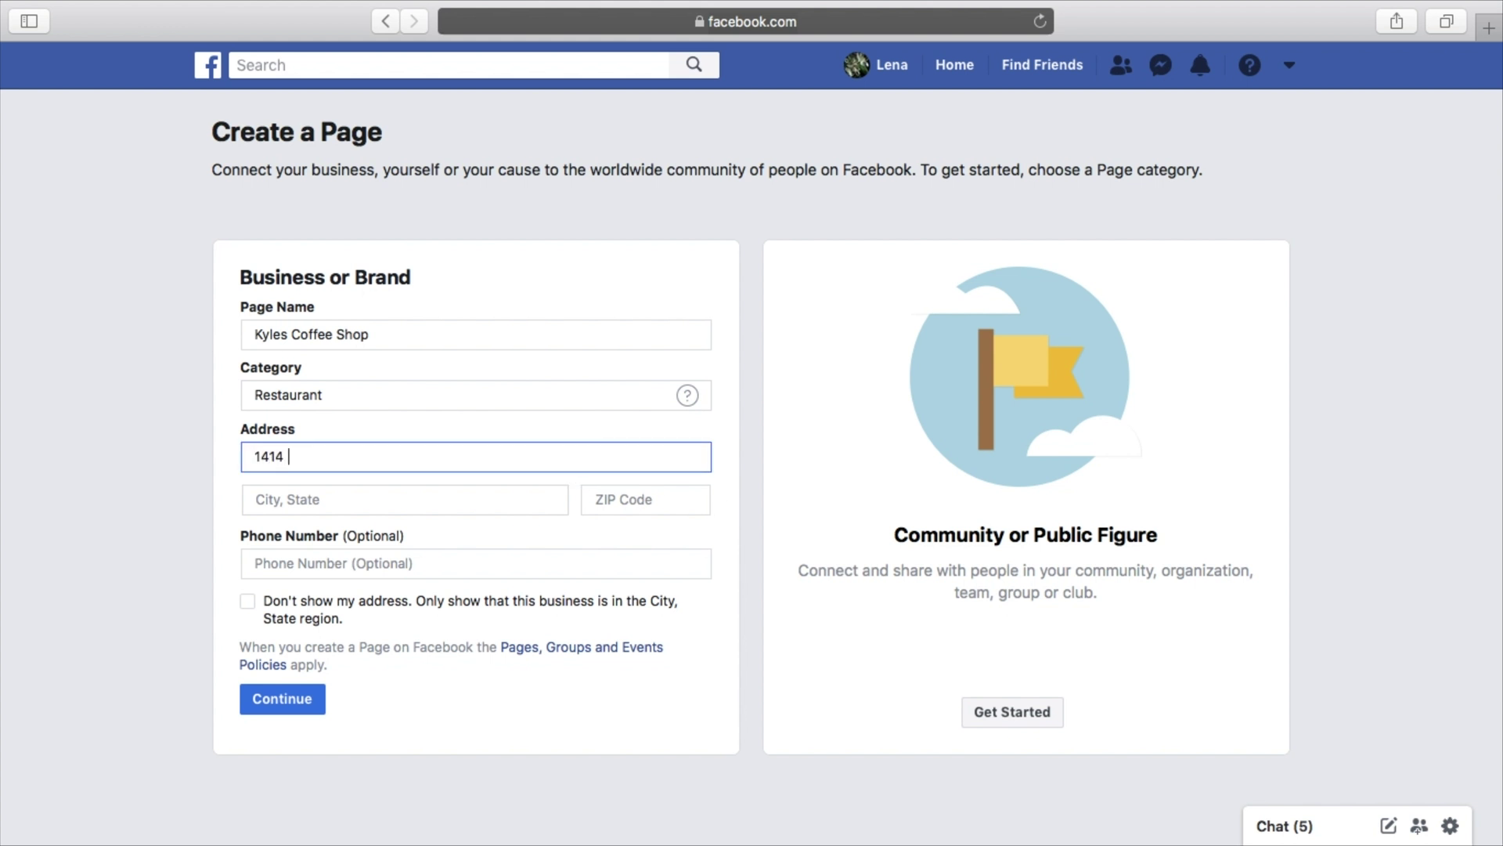
pyautogui.click(518, 499)
pyautogui.write('gauteng')
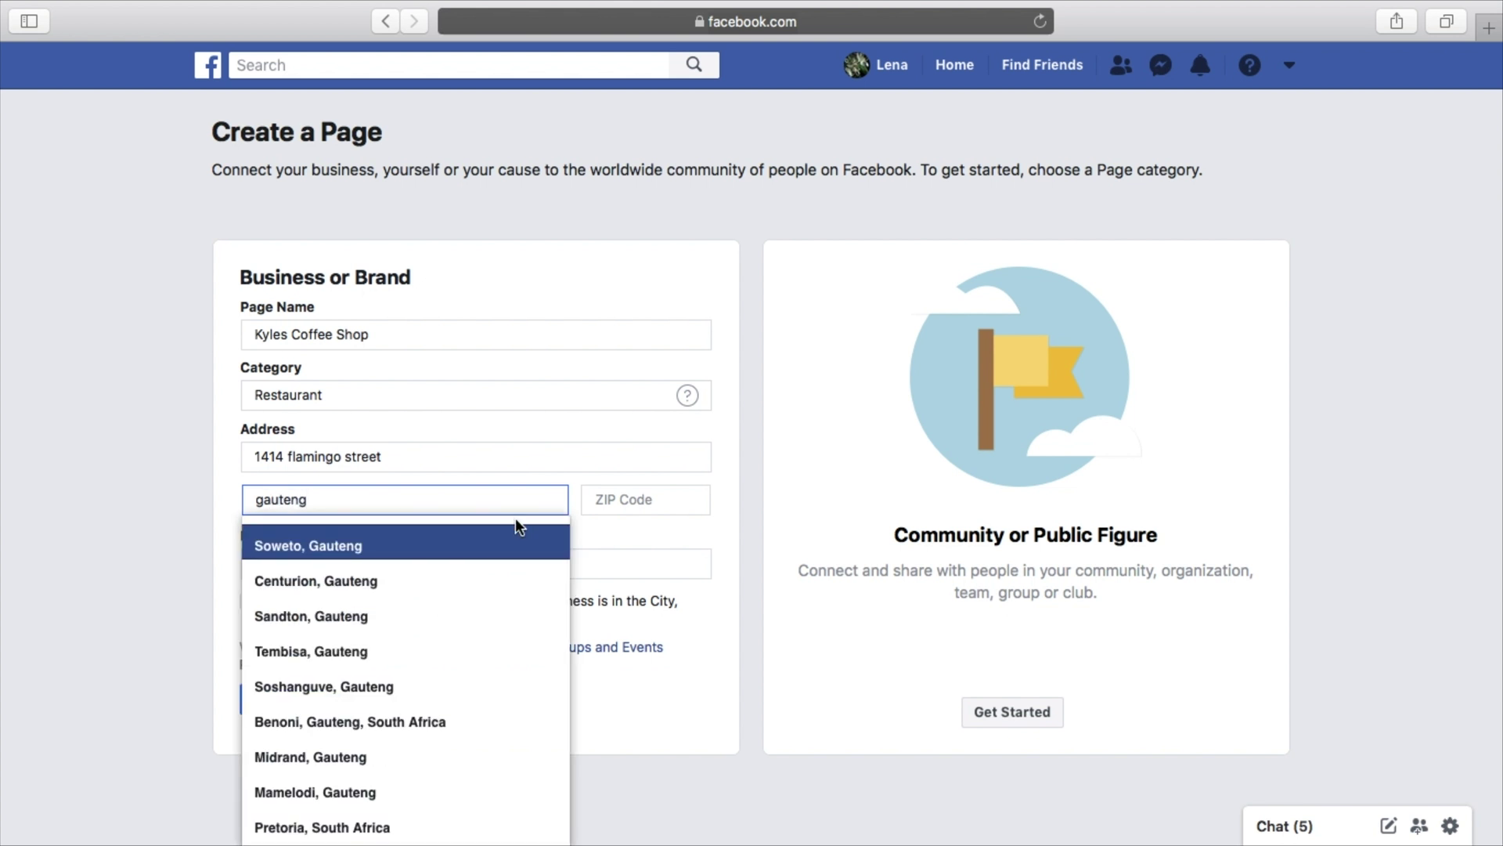
pyautogui.click(416, 615)
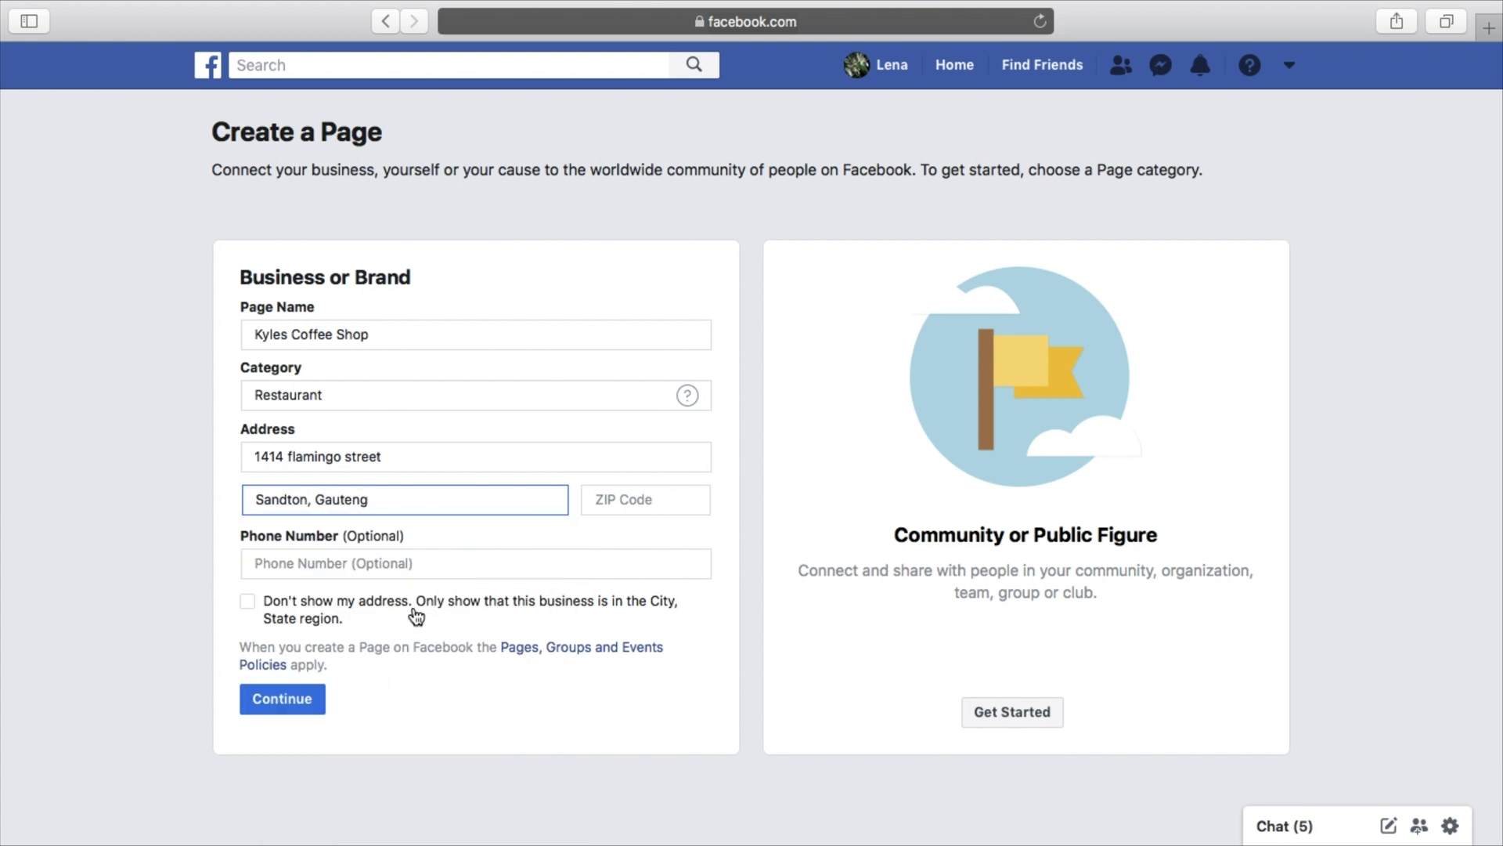
pyautogui.click(642, 509)
pyautogui.write('1732')
# Tick Don't show my address so only the city is displayed
pyautogui.click(505, 564)
pyautogui.click(707, 618)
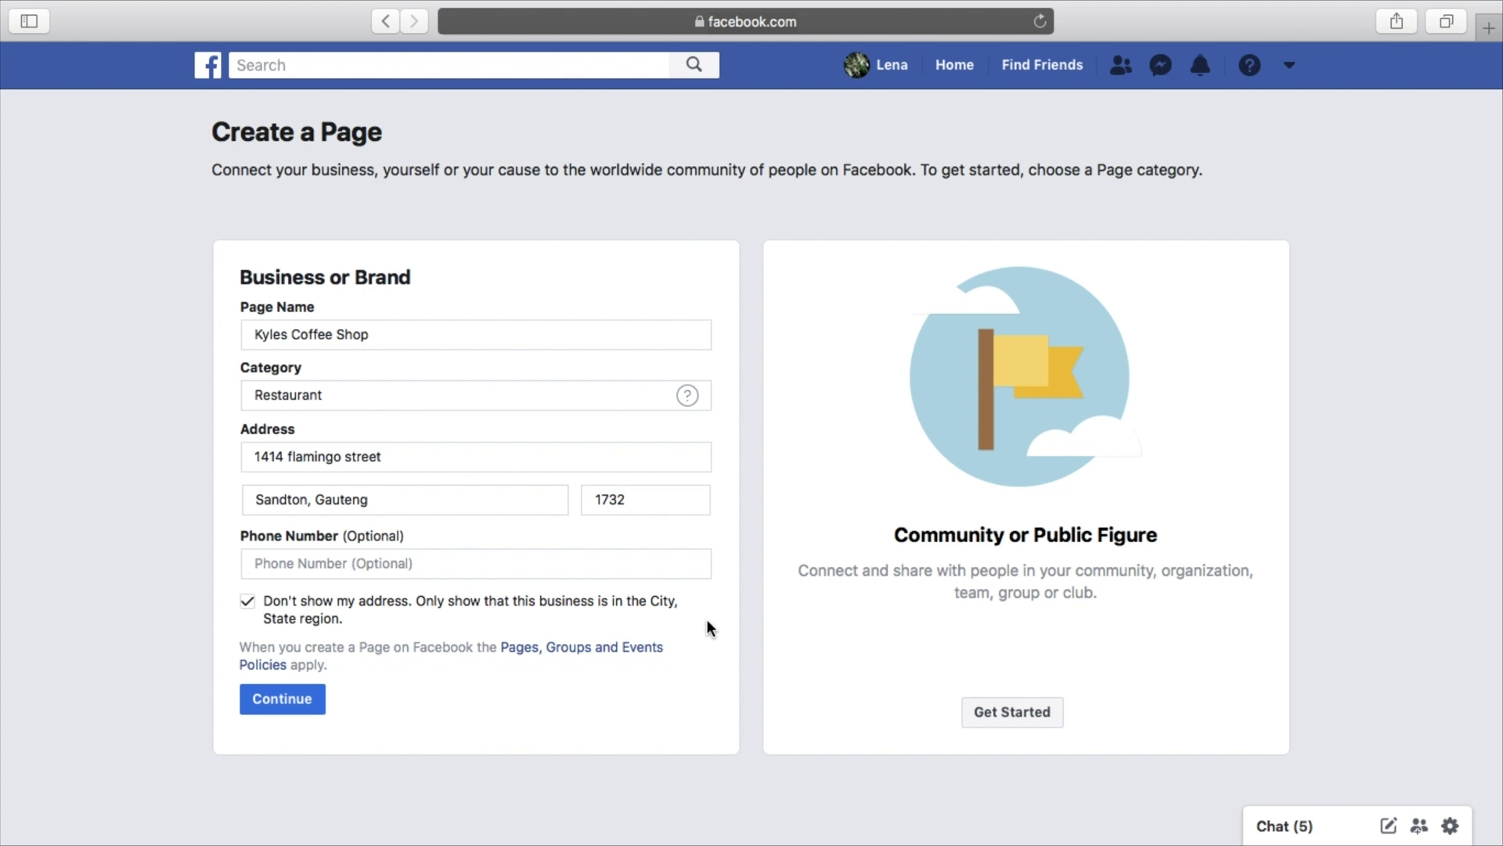
pyautogui.click(247, 601)
pyautogui.click(247, 600)
# Submit the page details and skip both picture setup steps to open the new page
pyautogui.click(304, 707)
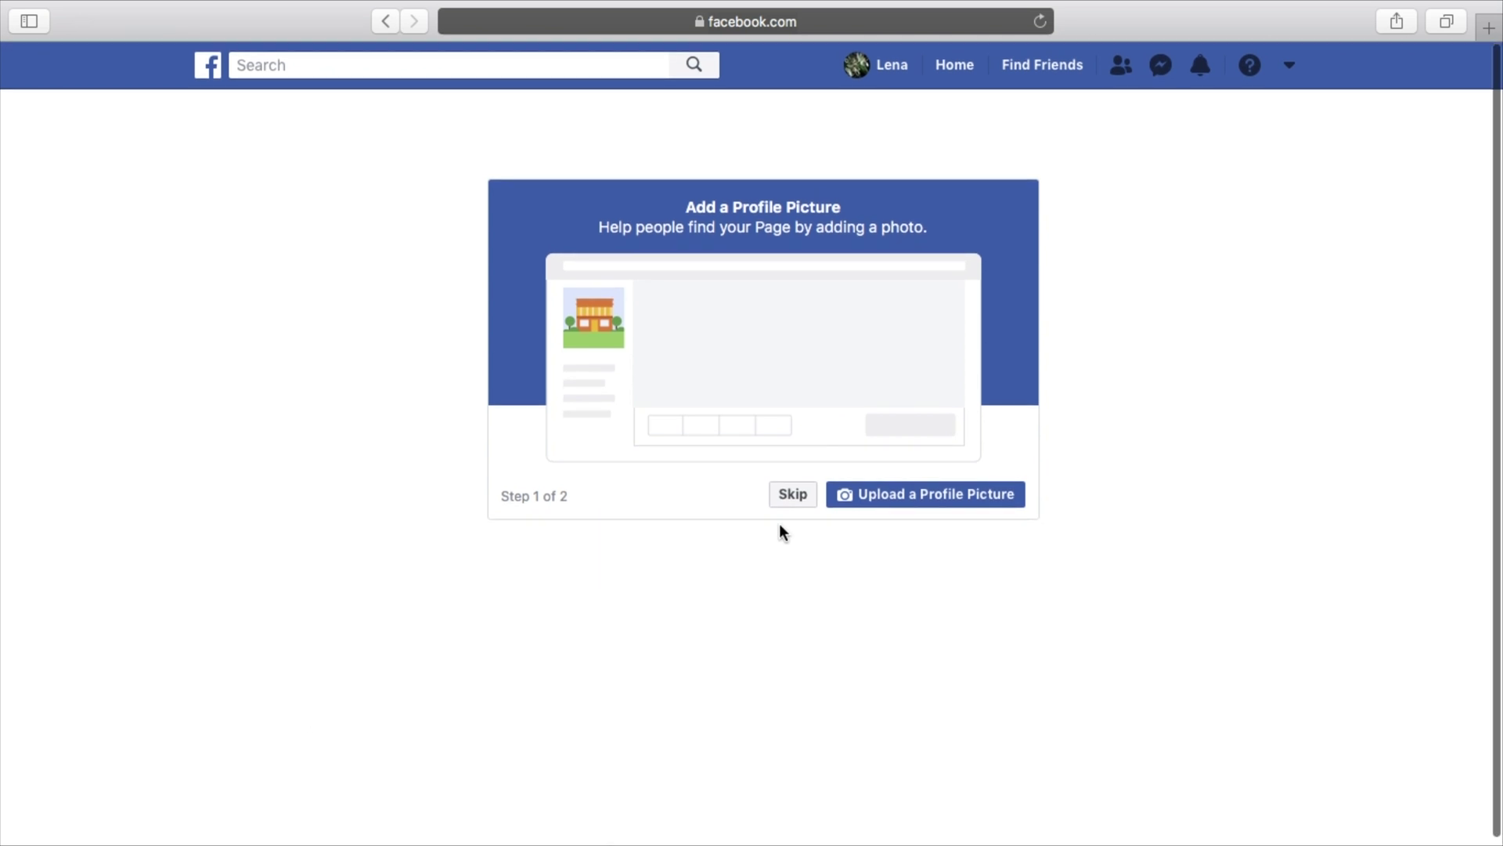
pyautogui.click(791, 499)
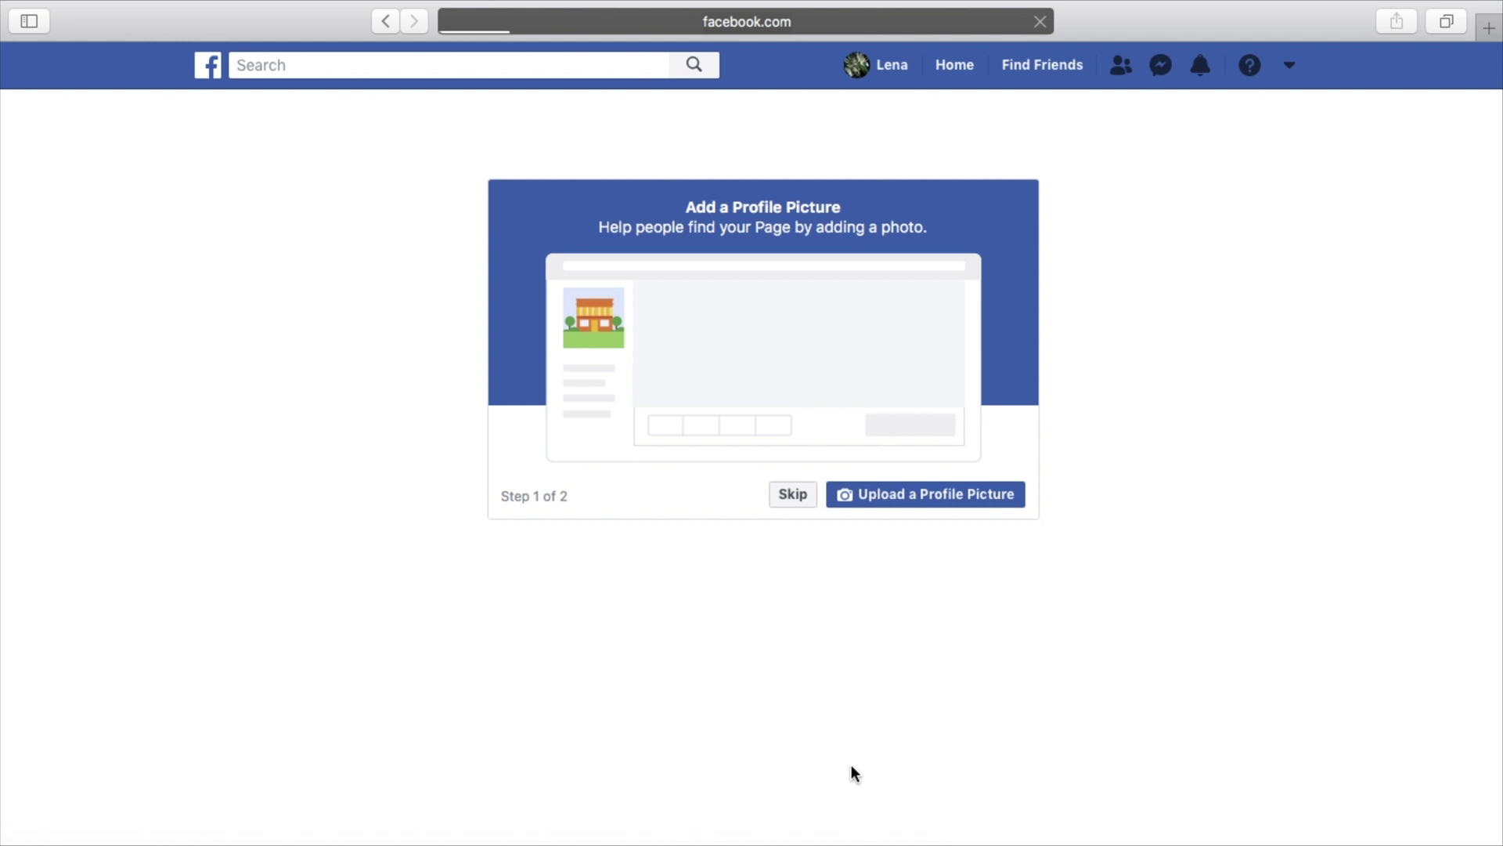
pyautogui.click(814, 505)
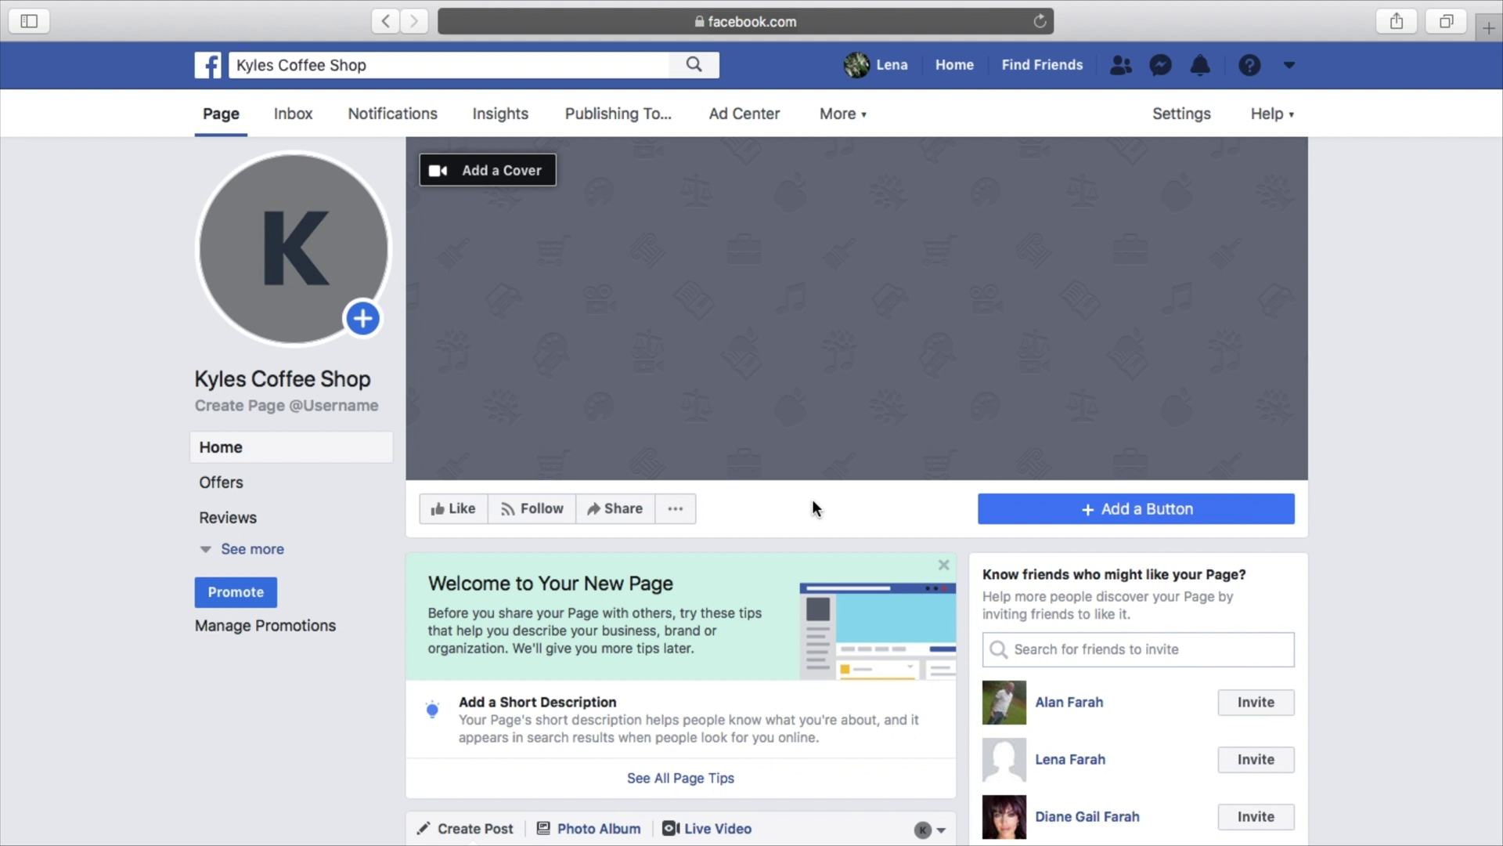
pyautogui.scroll(-1, 814, 509)
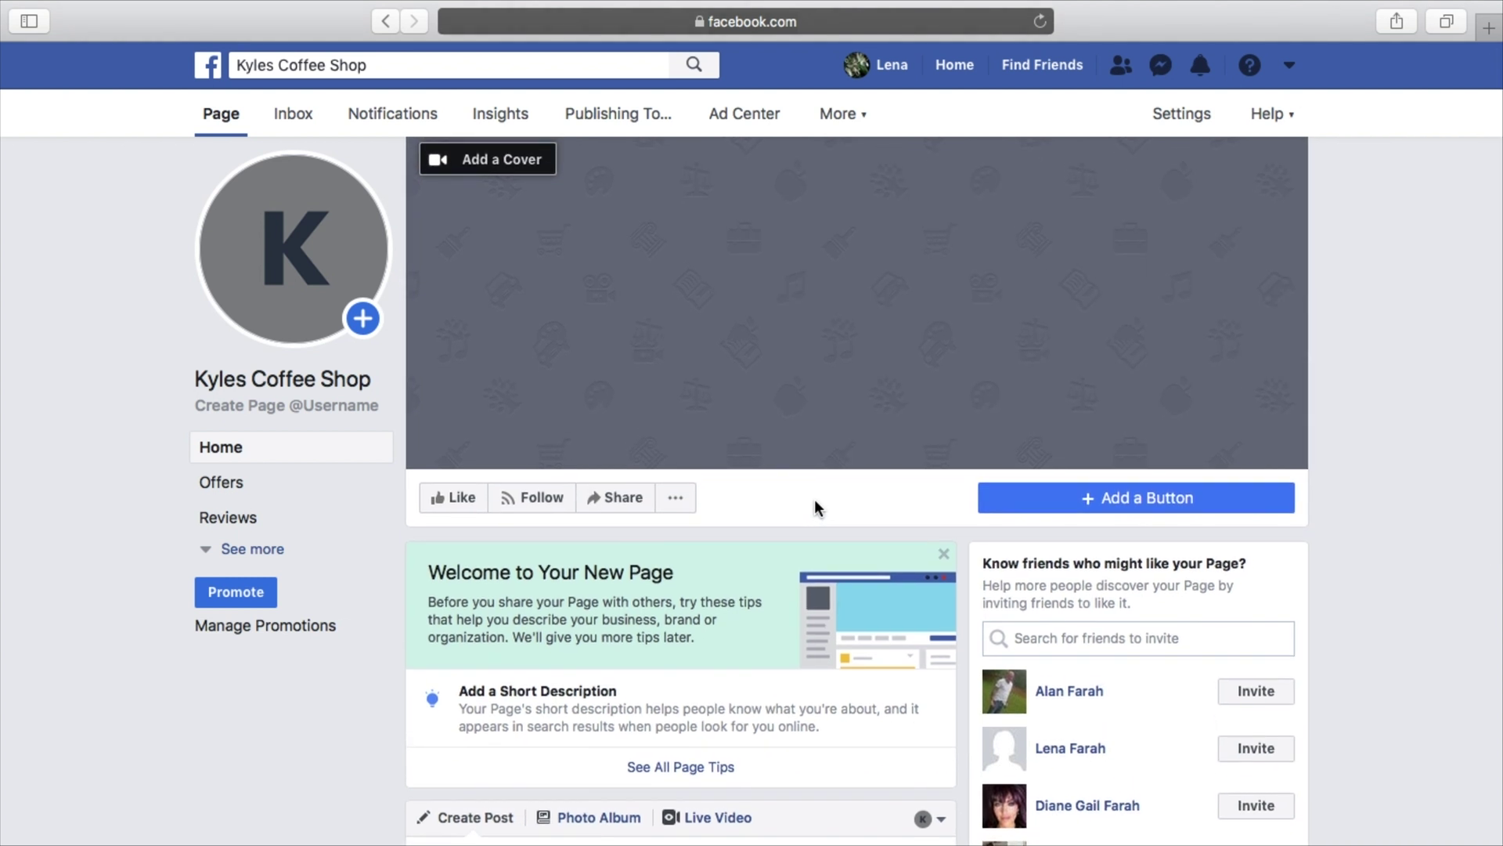
# Go to canva.com in a new tab and start a blank Facebook Cover design
pyautogui.moveTo(296, 307)
pyautogui.click(1488, 28)
pyautogui.write('canva.com')
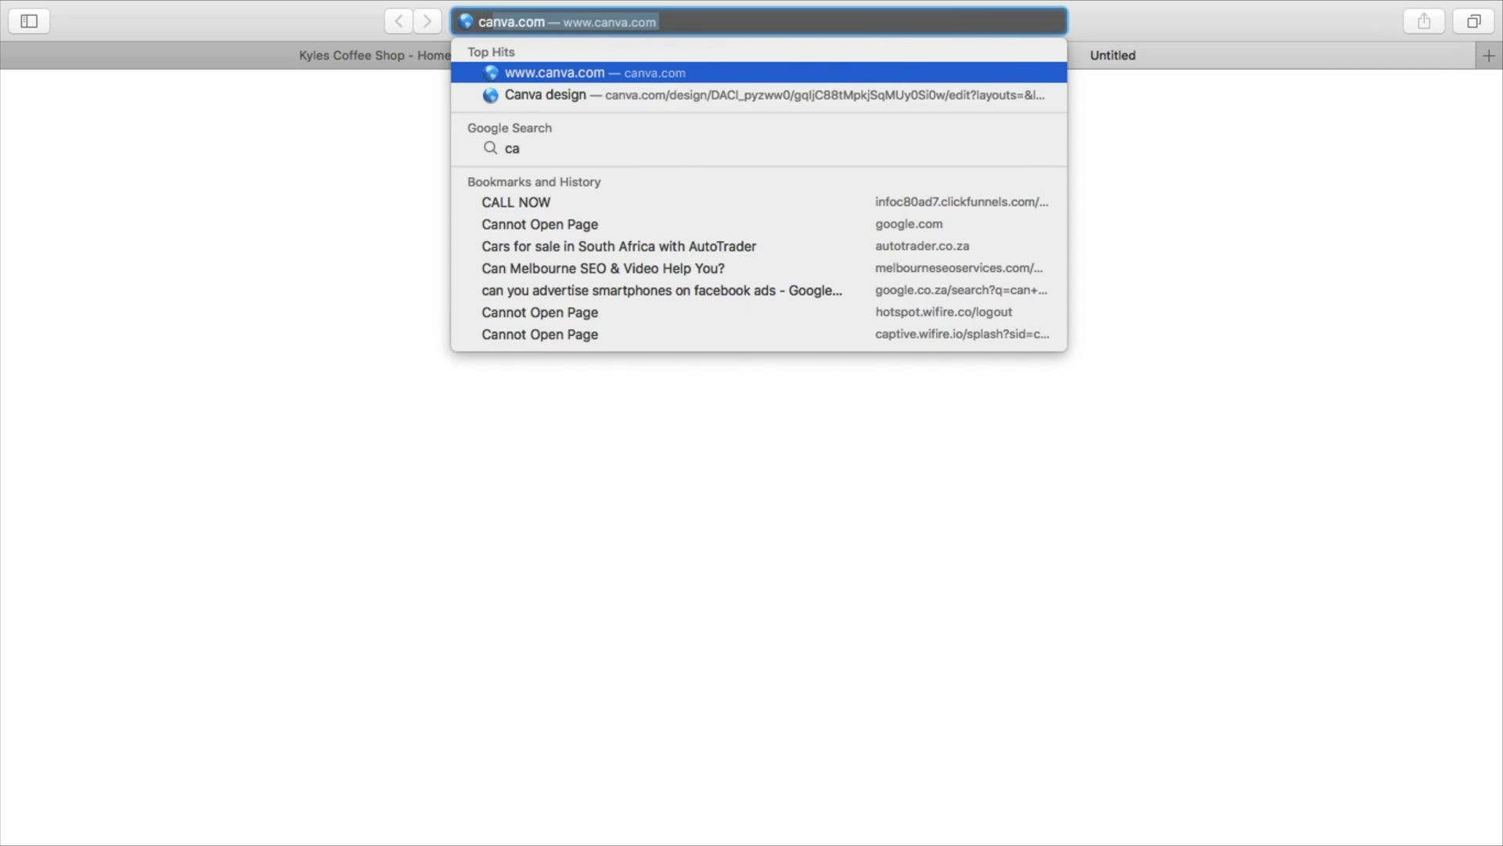
pyautogui.press('Return')
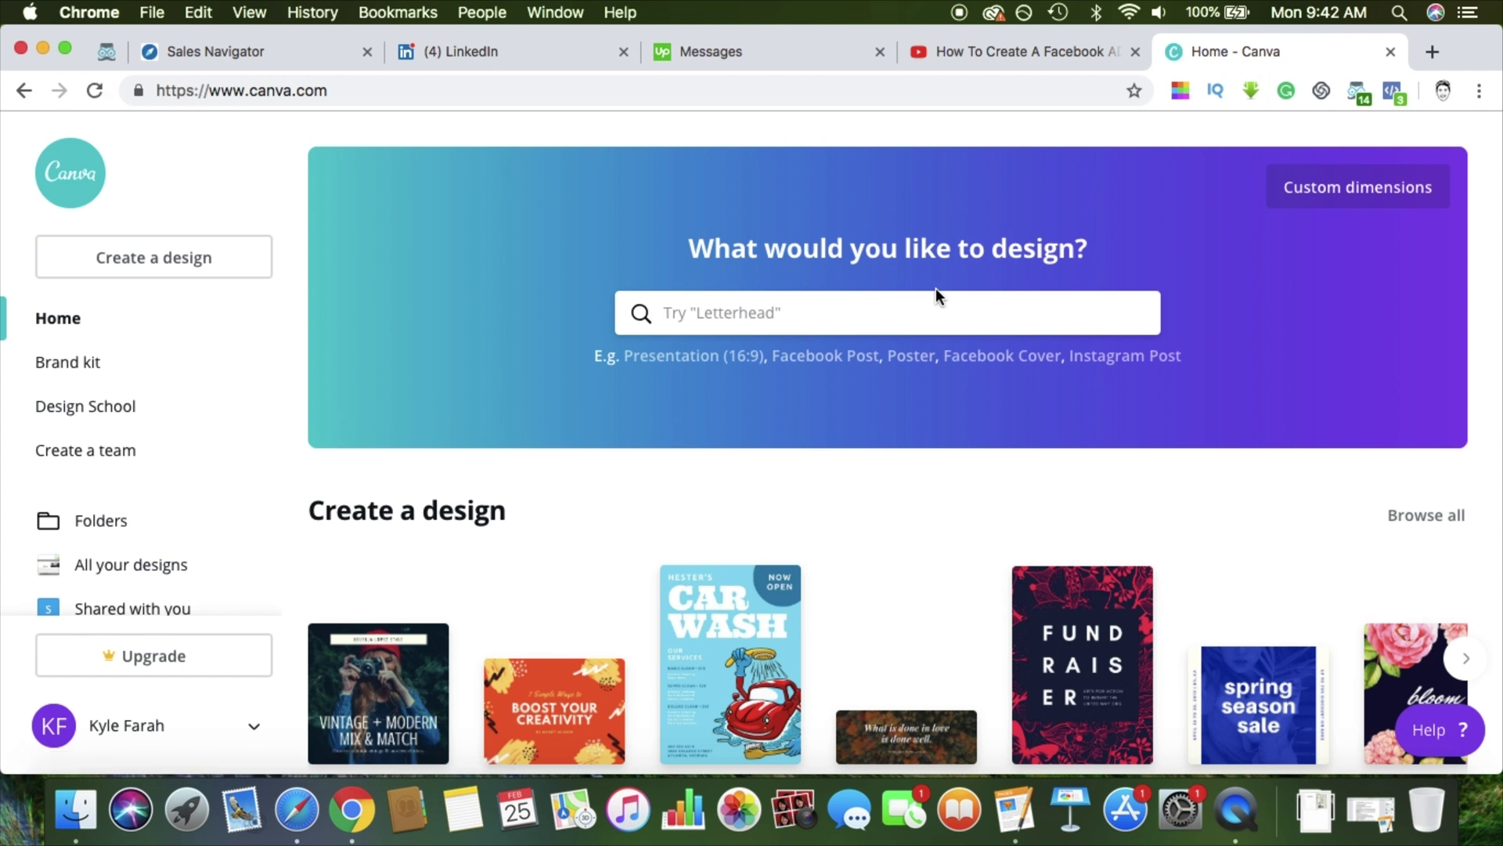
pyautogui.scroll(-1, 936, 288)
pyautogui.scroll(1, 936, 289)
pyautogui.write('face')
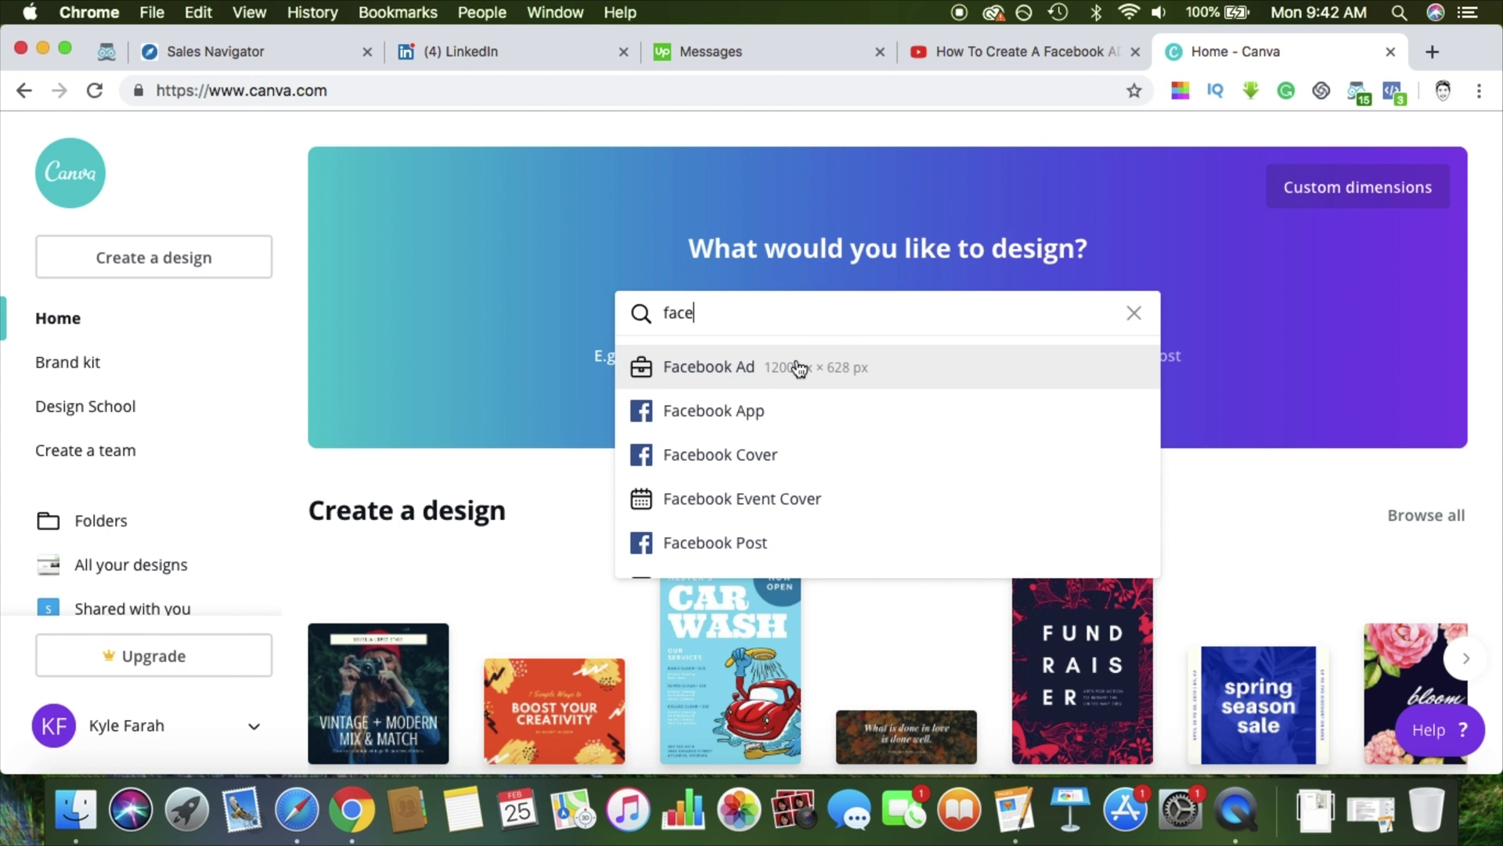
pyautogui.scroll(-1, 800, 403)
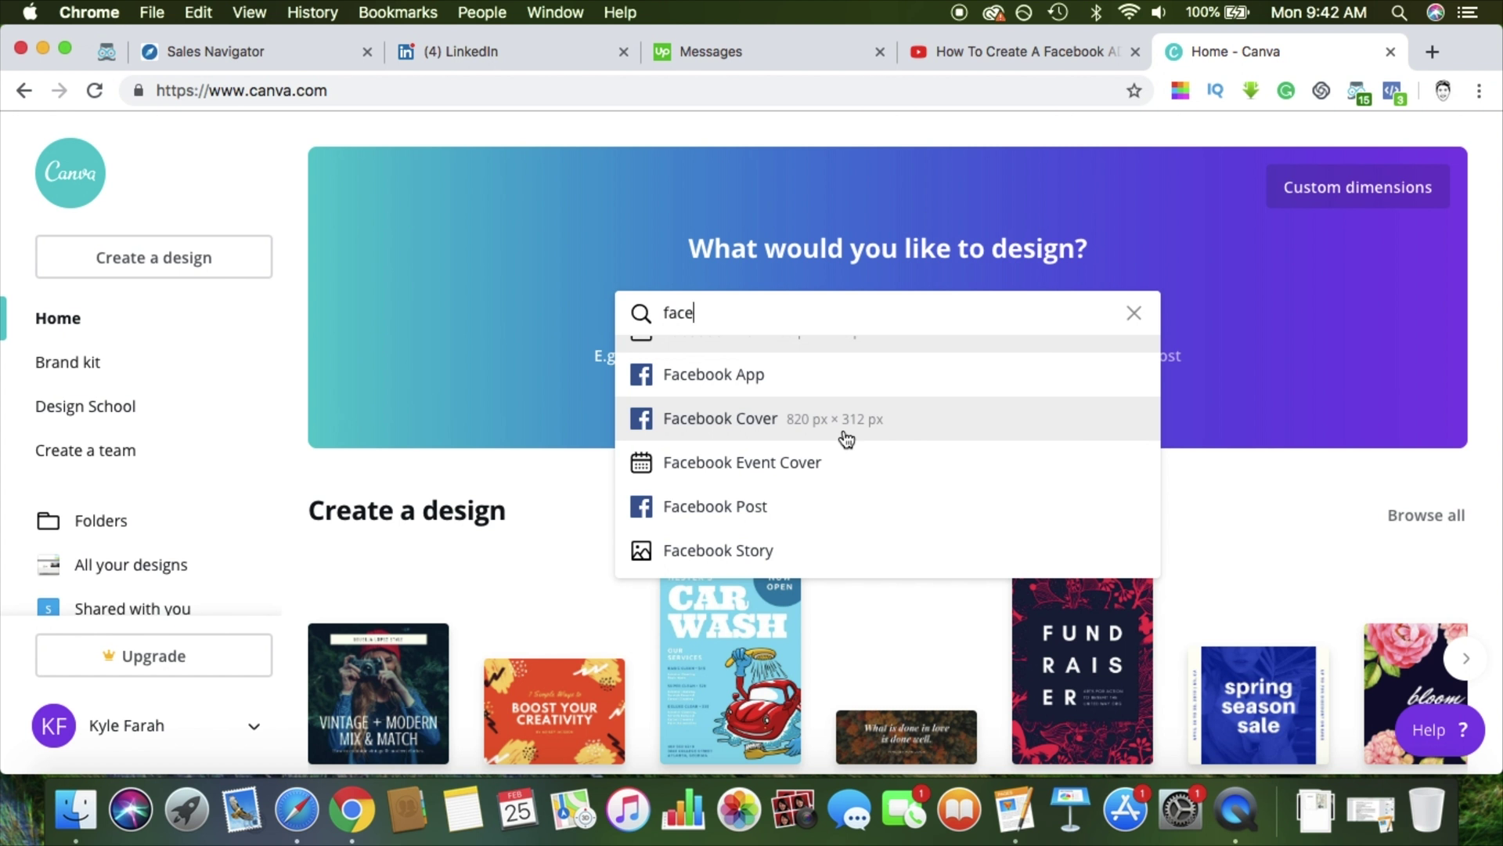
pyautogui.scroll(1, 844, 436)
pyautogui.scroll(-1, 840, 458)
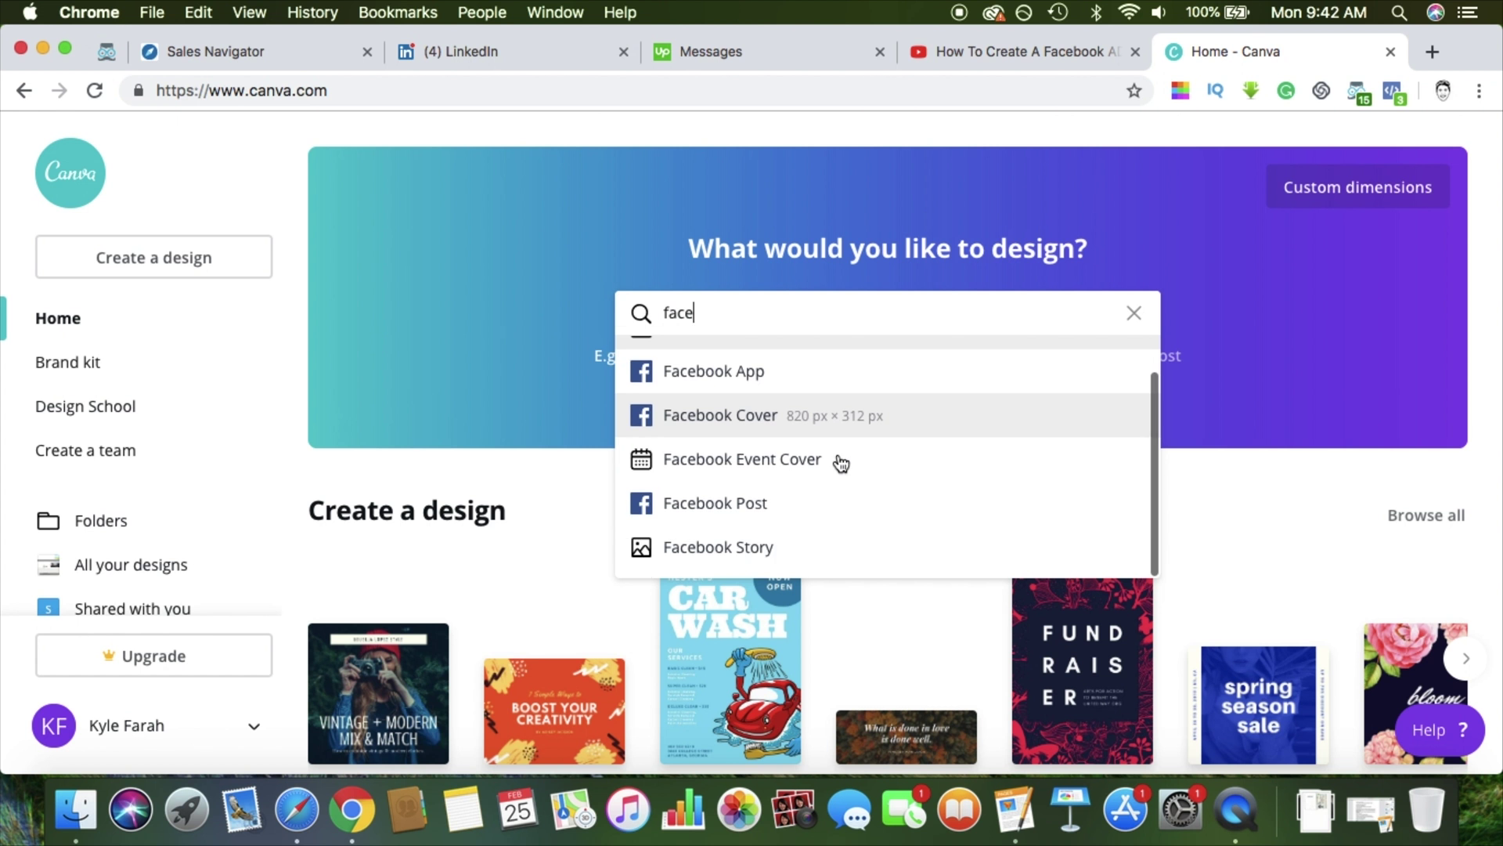
pyautogui.scroll(1, 819, 444)
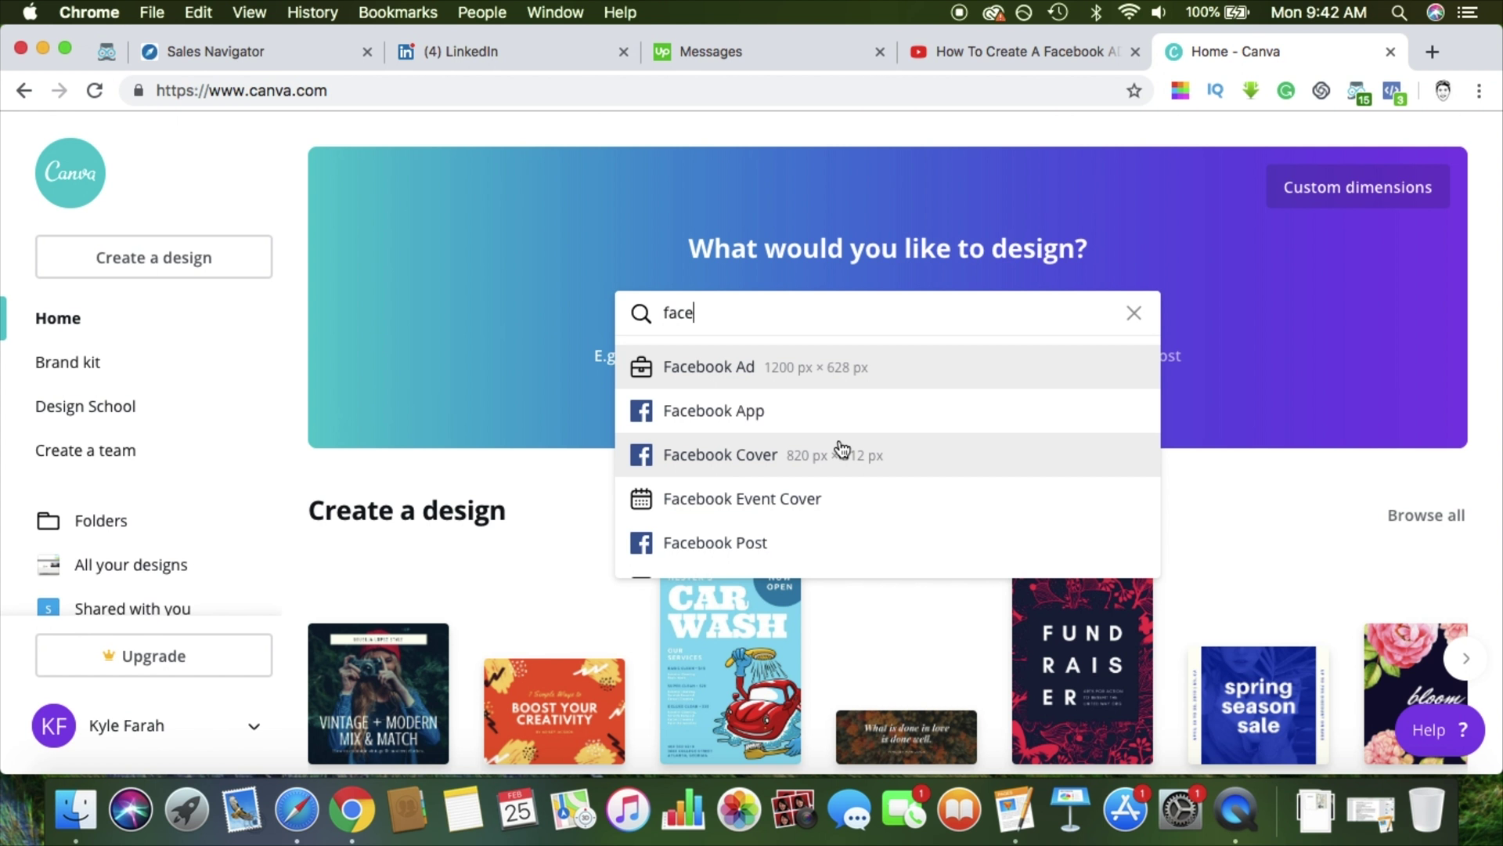
pyautogui.click(842, 448)
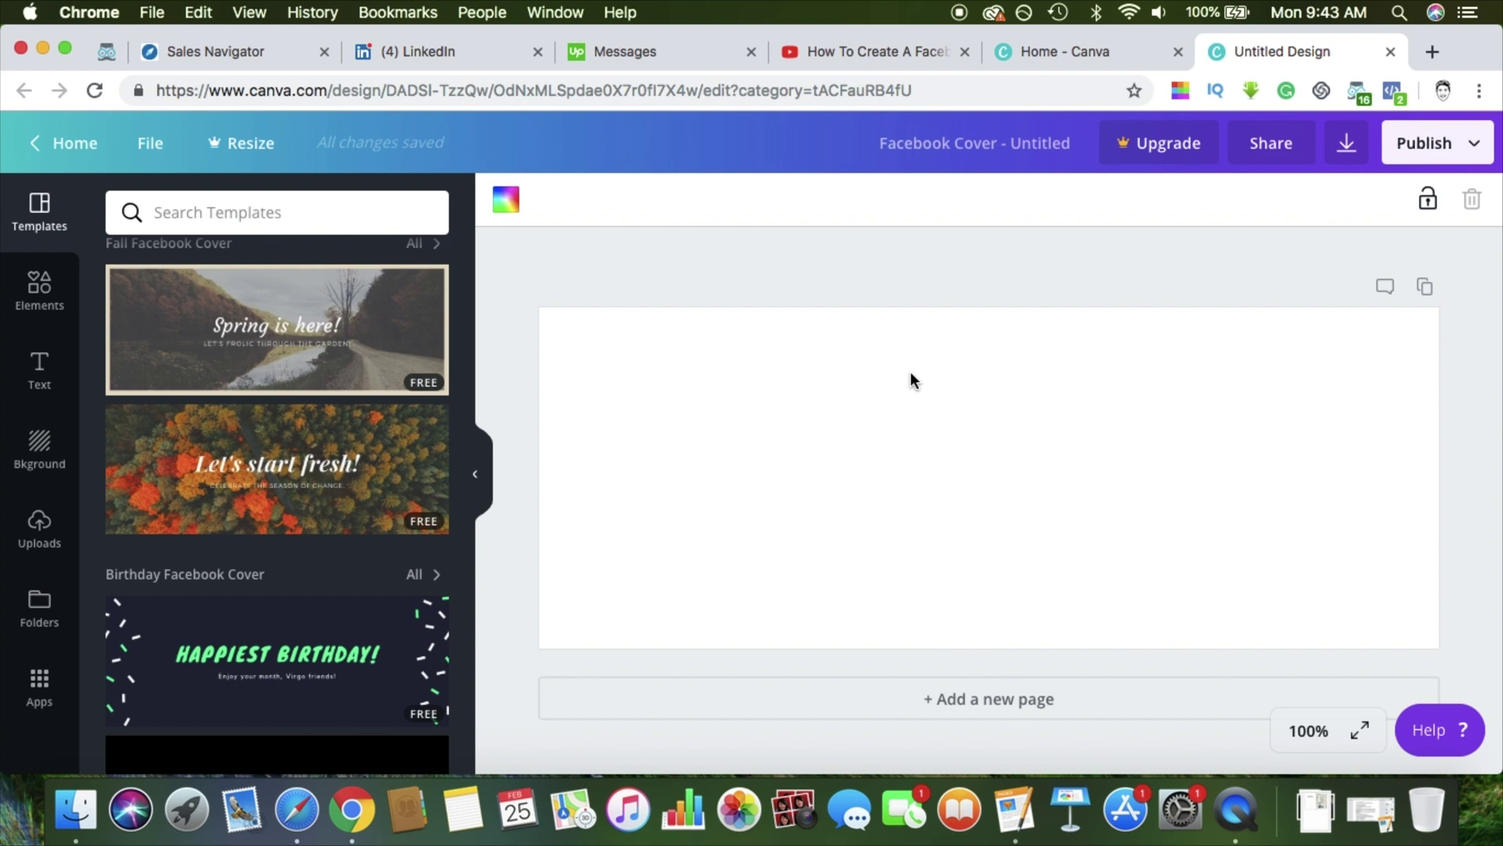
# Return to the browser desktop and close the Canva tab, back on the Facebook page
pyautogui.hotkey('ctrl', 'Up')
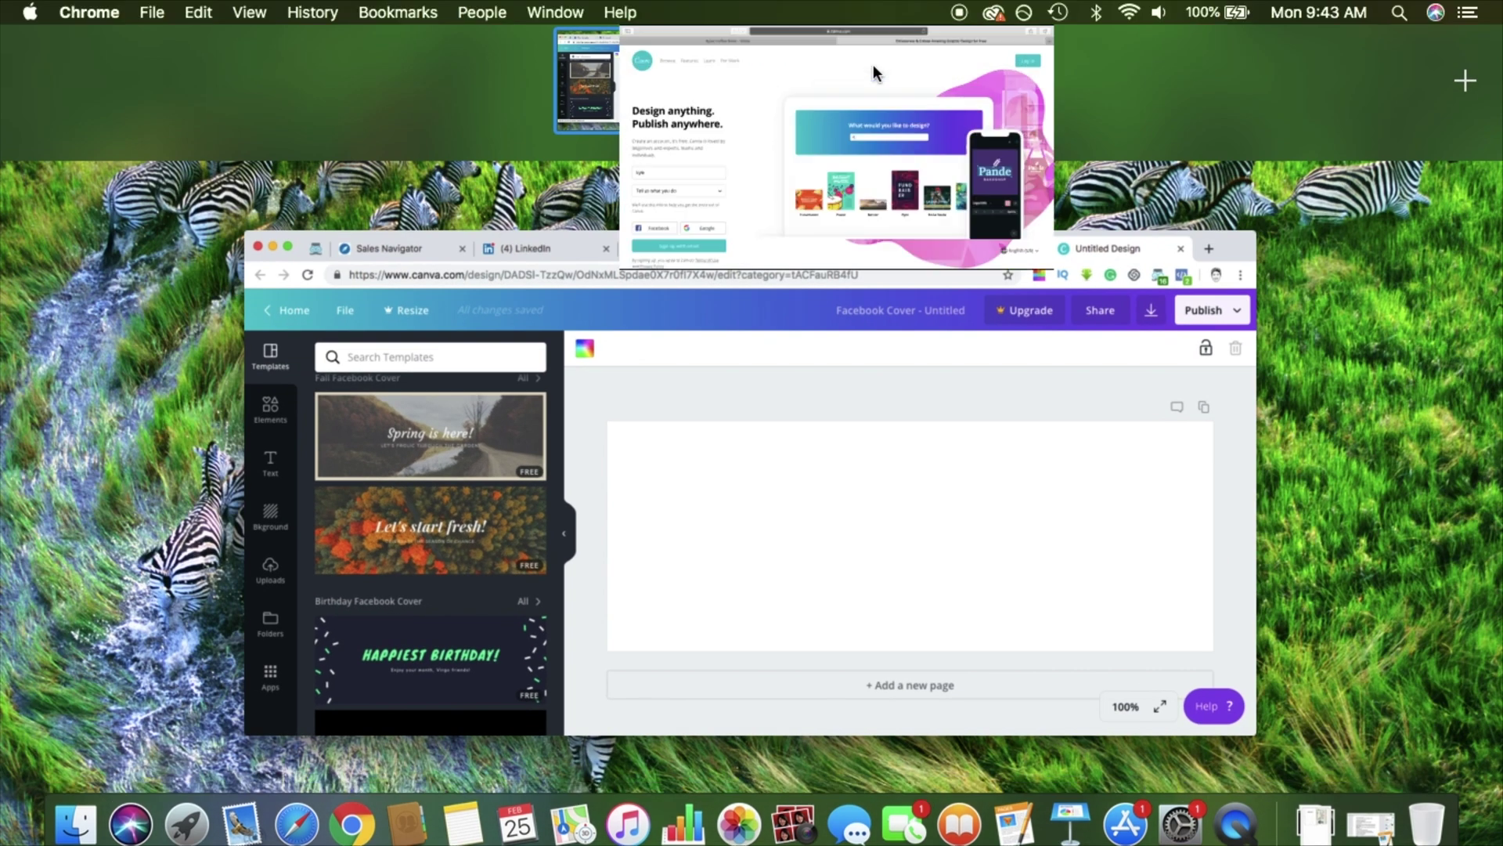
pyautogui.click(872, 64)
pyautogui.click(763, 54)
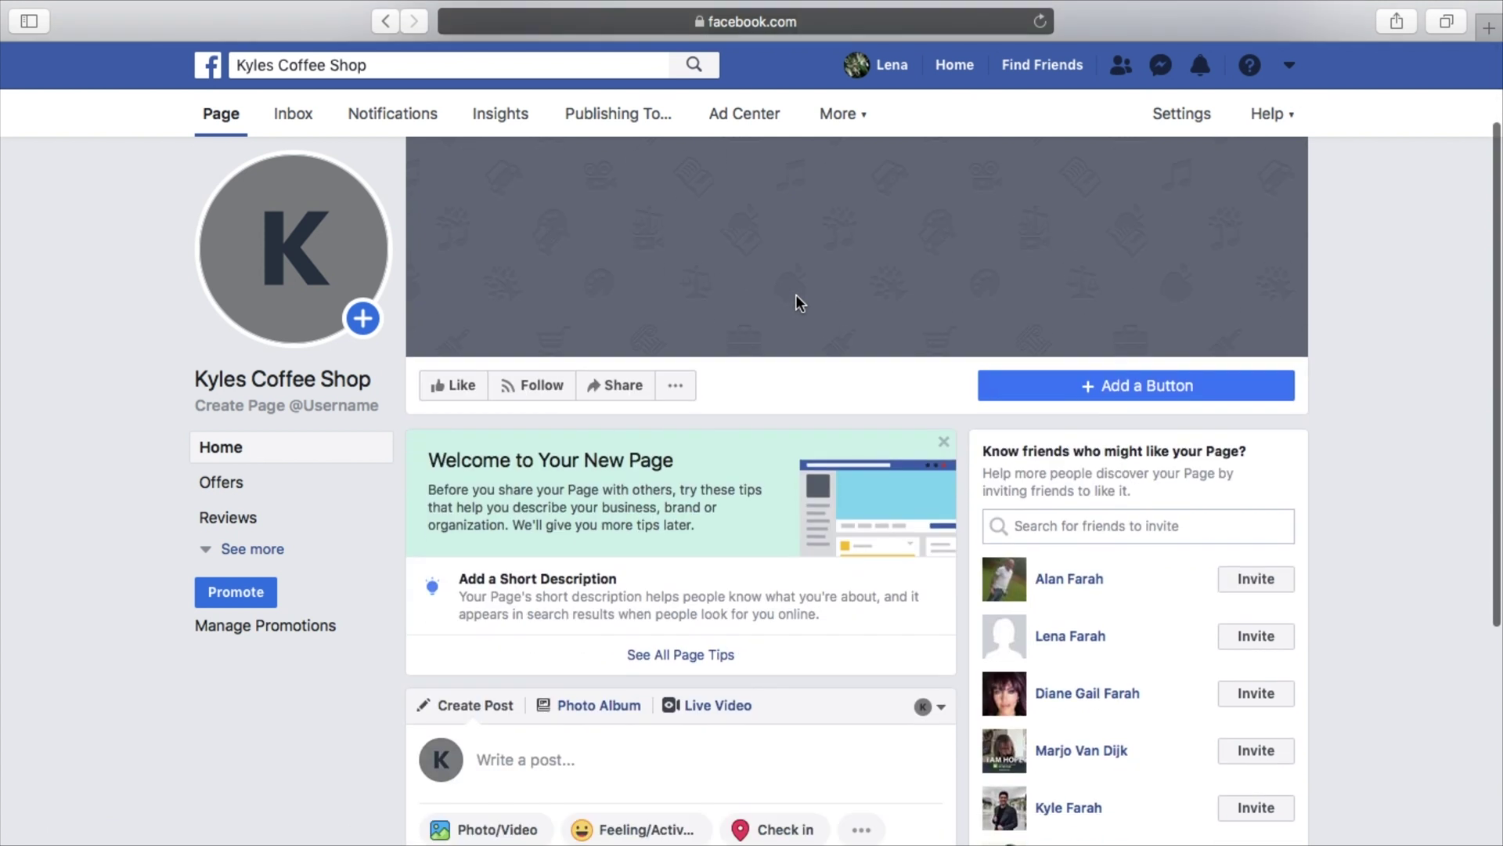
# Read through the full Page Tips list for the coffee shop page, then close it
pyautogui.scroll(-2, 795, 294)
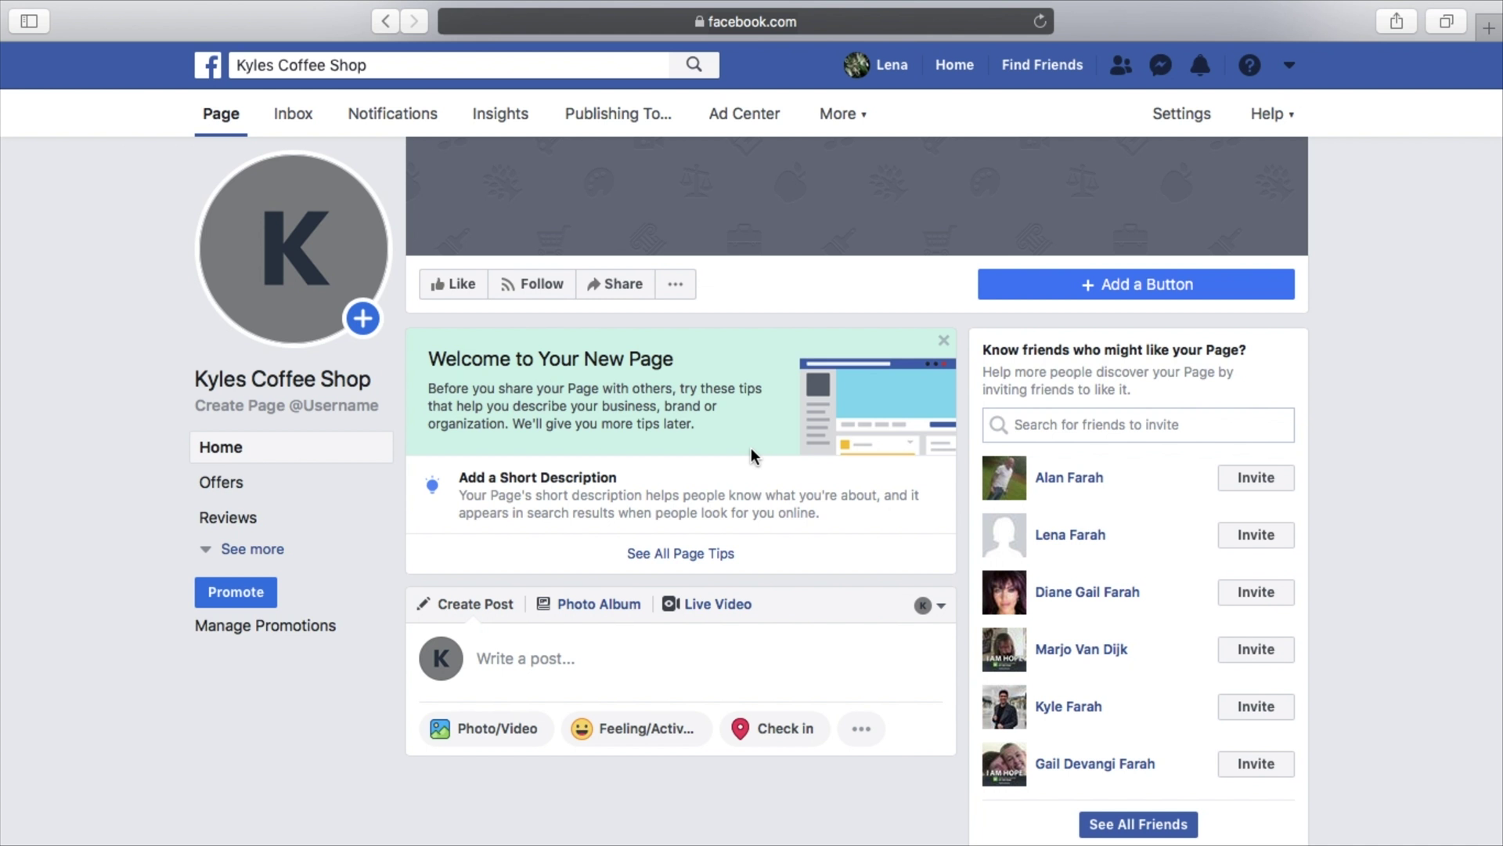
pyautogui.click(681, 553)
pyautogui.scroll(-3, 736, 556)
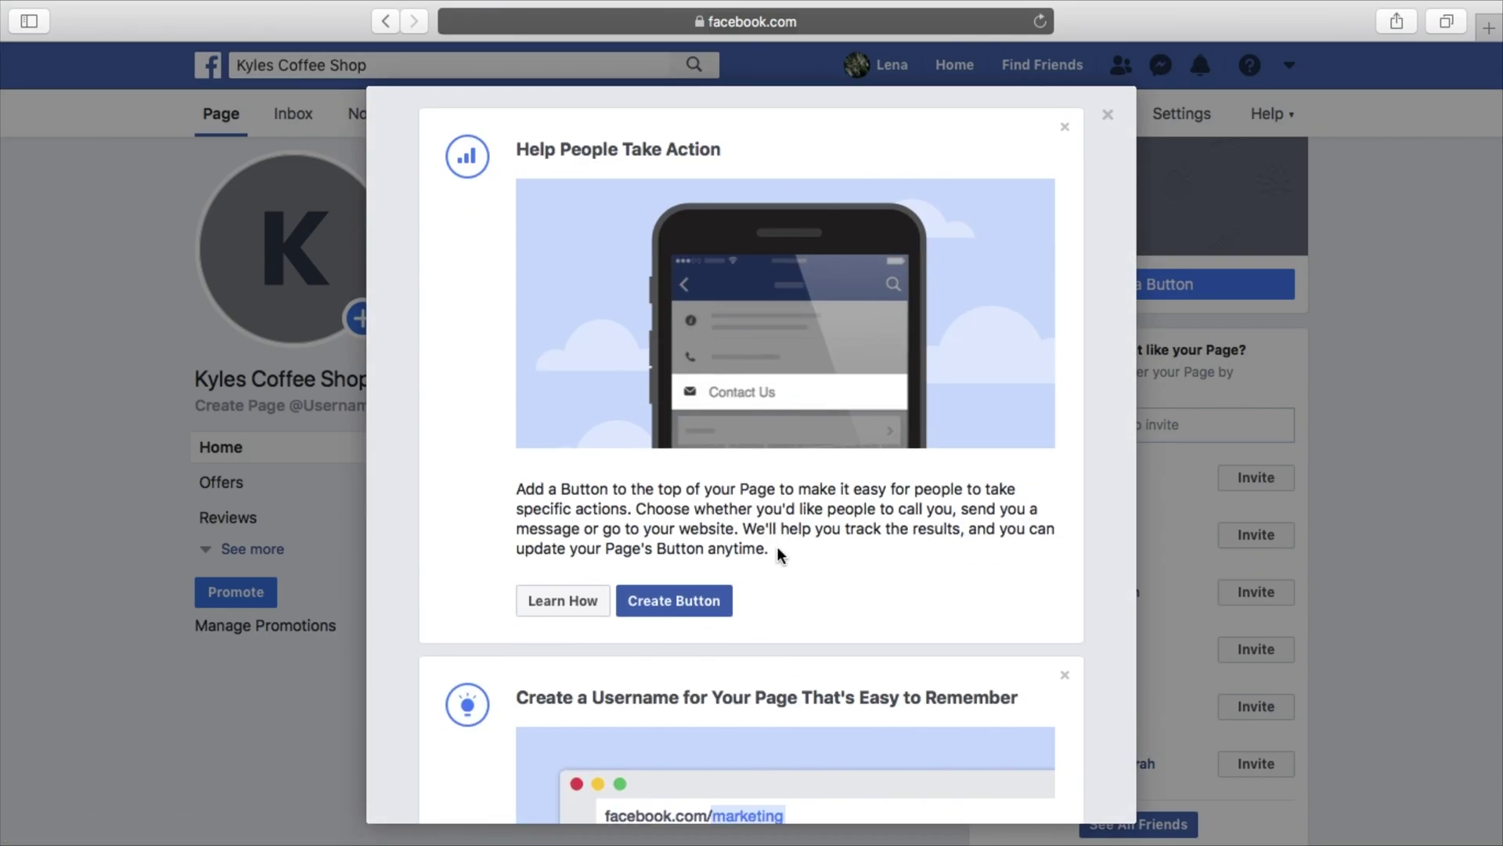
pyautogui.scroll(2, 776, 547)
pyautogui.scroll(-8, 776, 547)
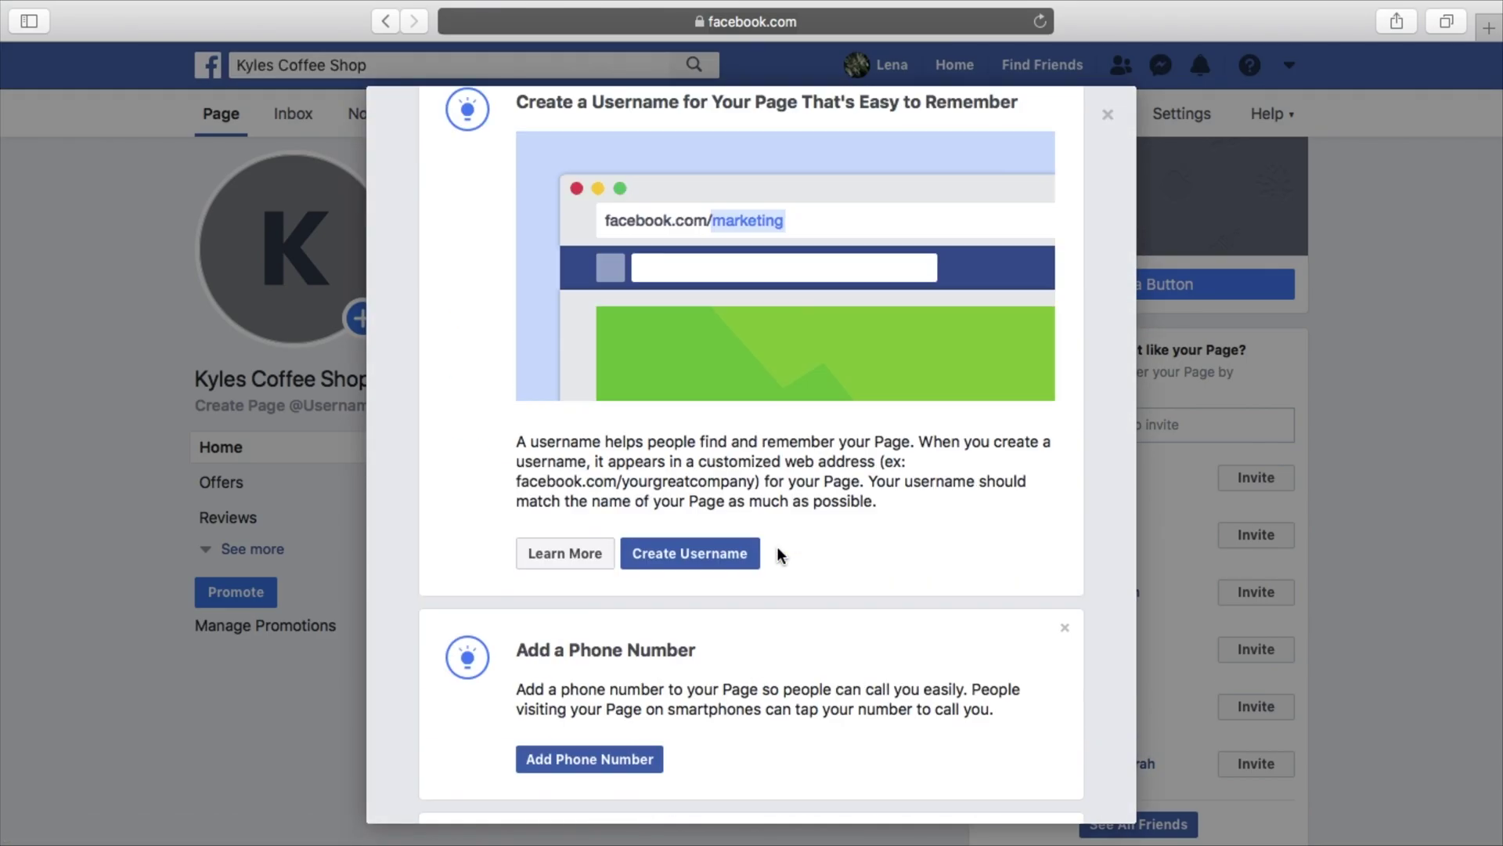
pyautogui.scroll(8, 776, 546)
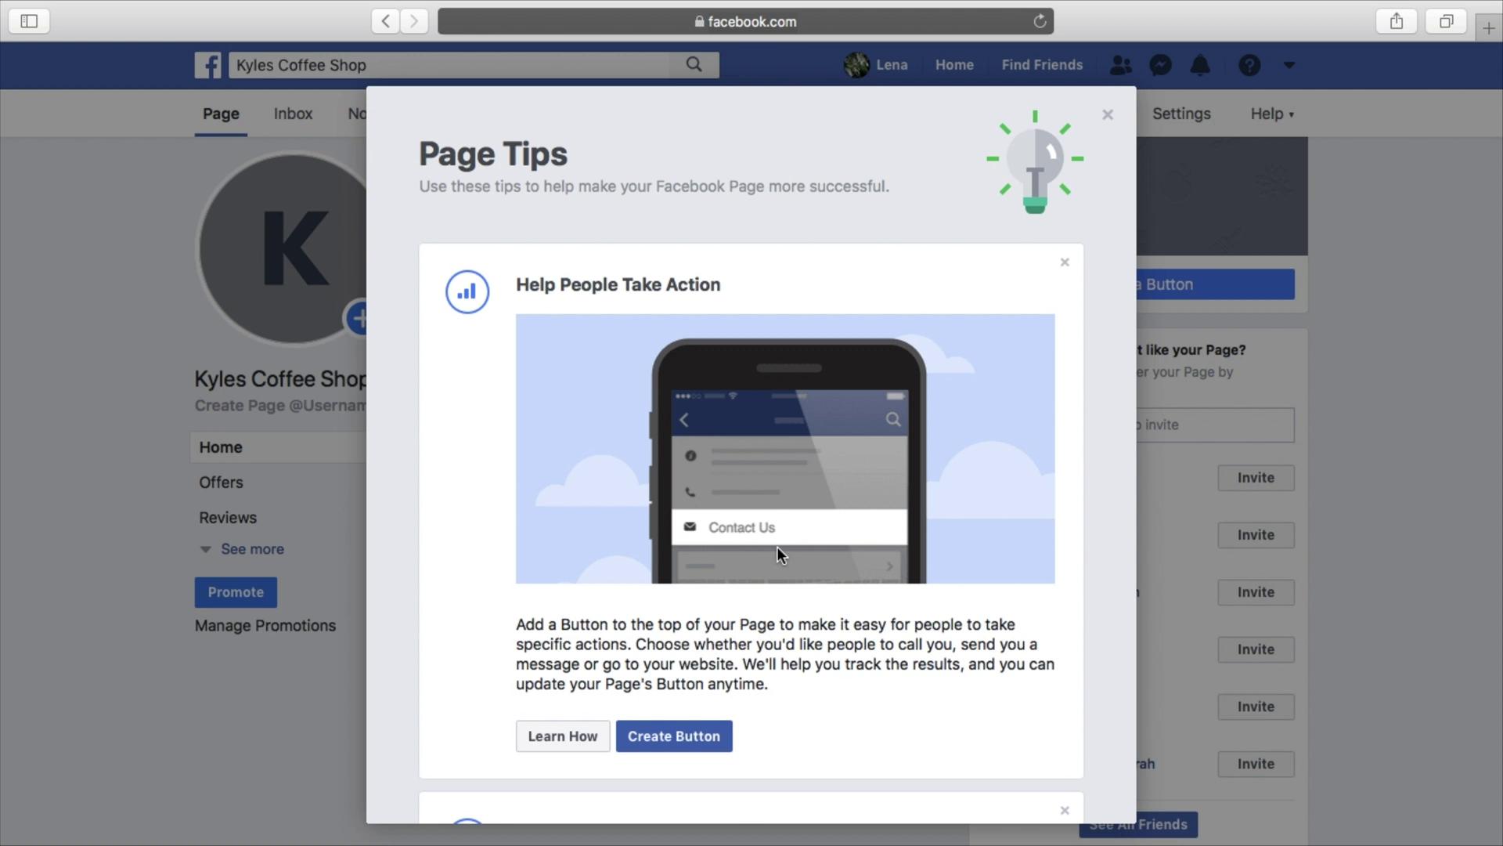
pyautogui.scroll(-2, 853, 555)
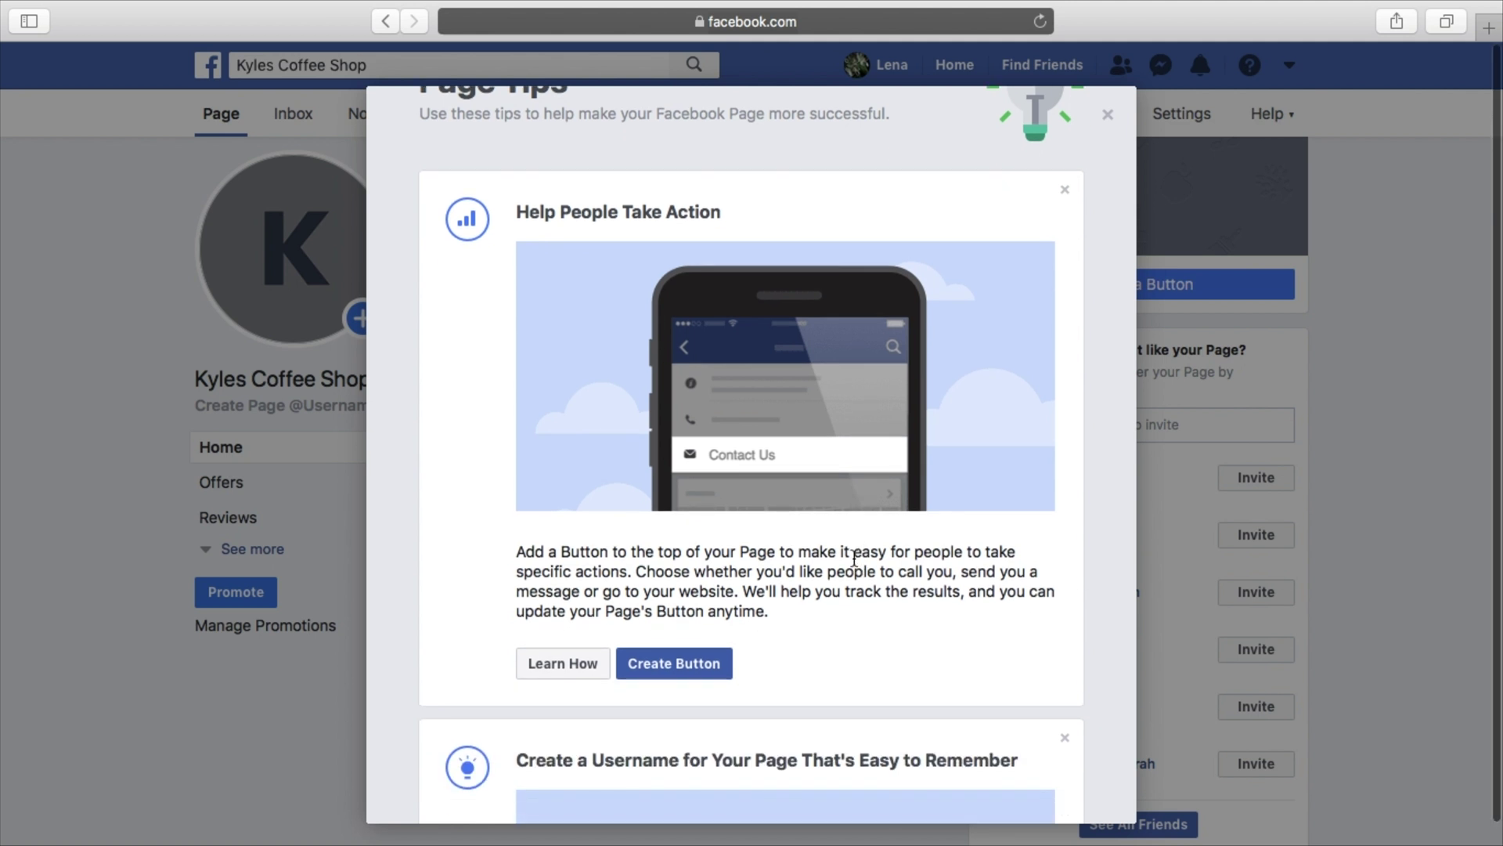
pyautogui.scroll(-10, 853, 577)
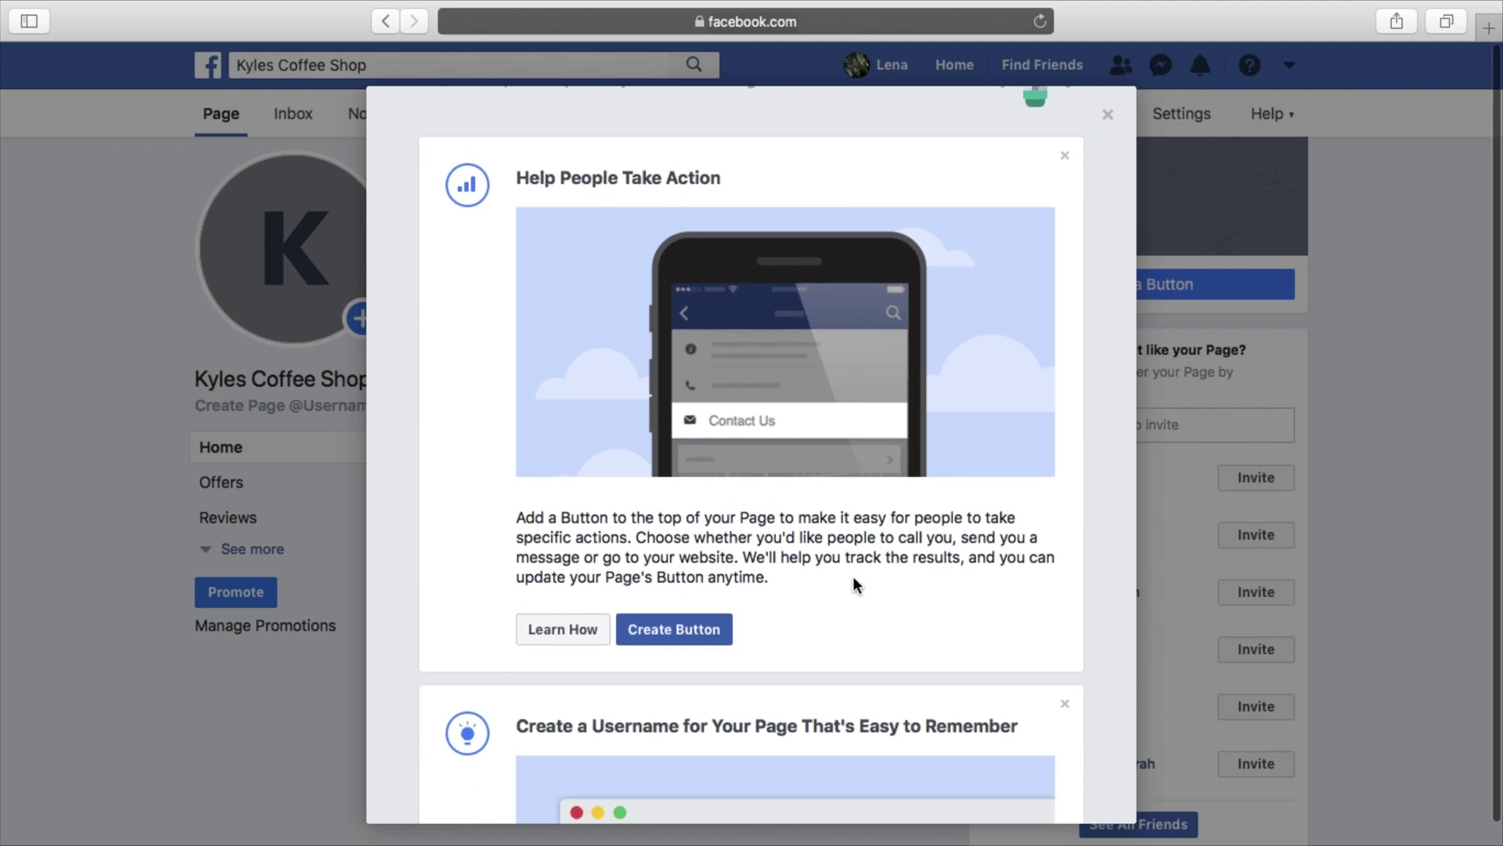
pyautogui.scroll(-10, 853, 577)
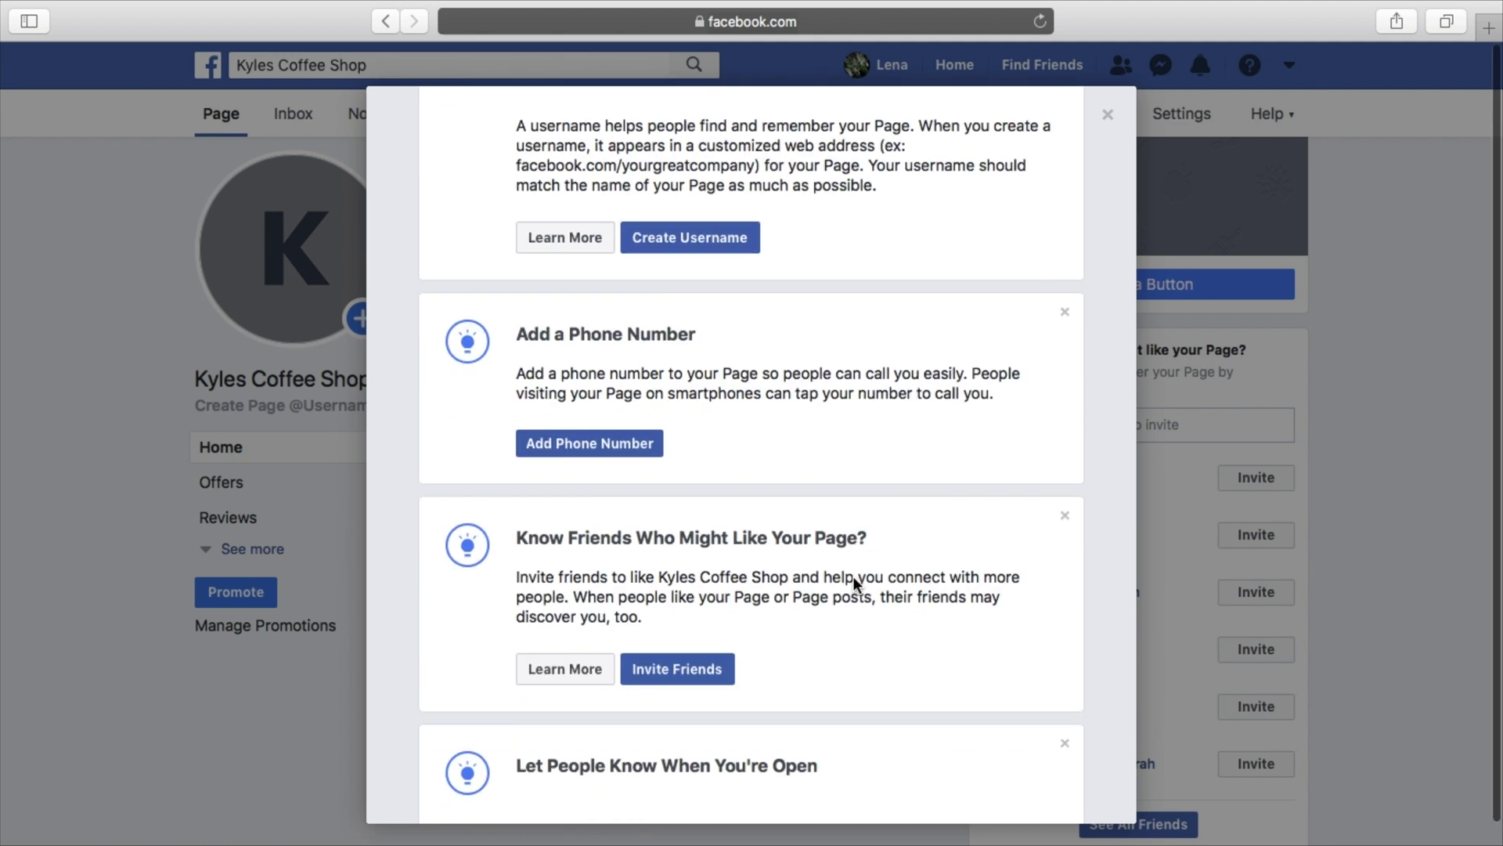
pyautogui.scroll(-2, 853, 581)
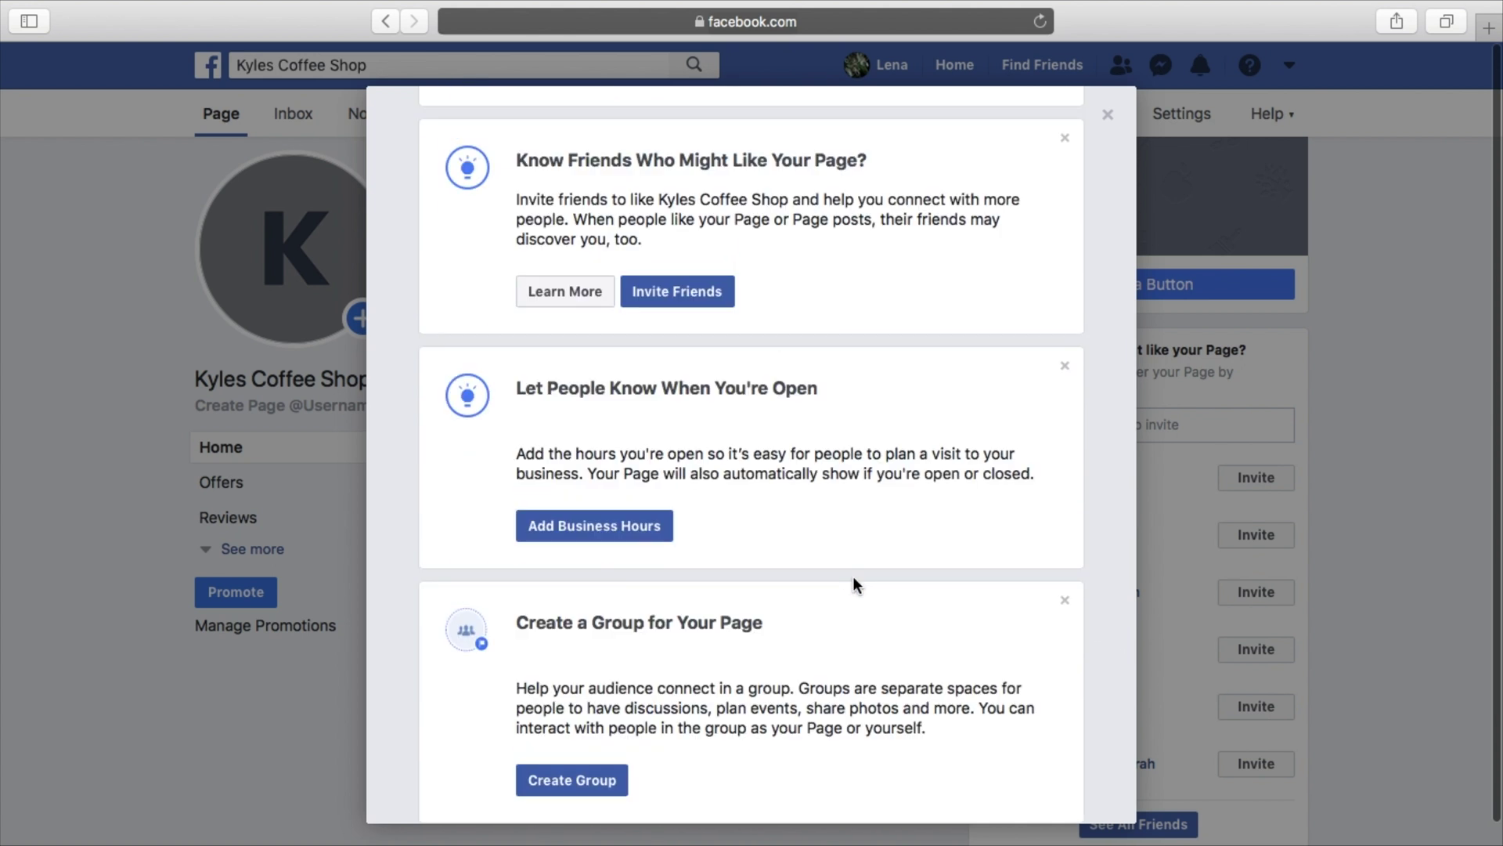
pyautogui.scroll(20, 852, 584)
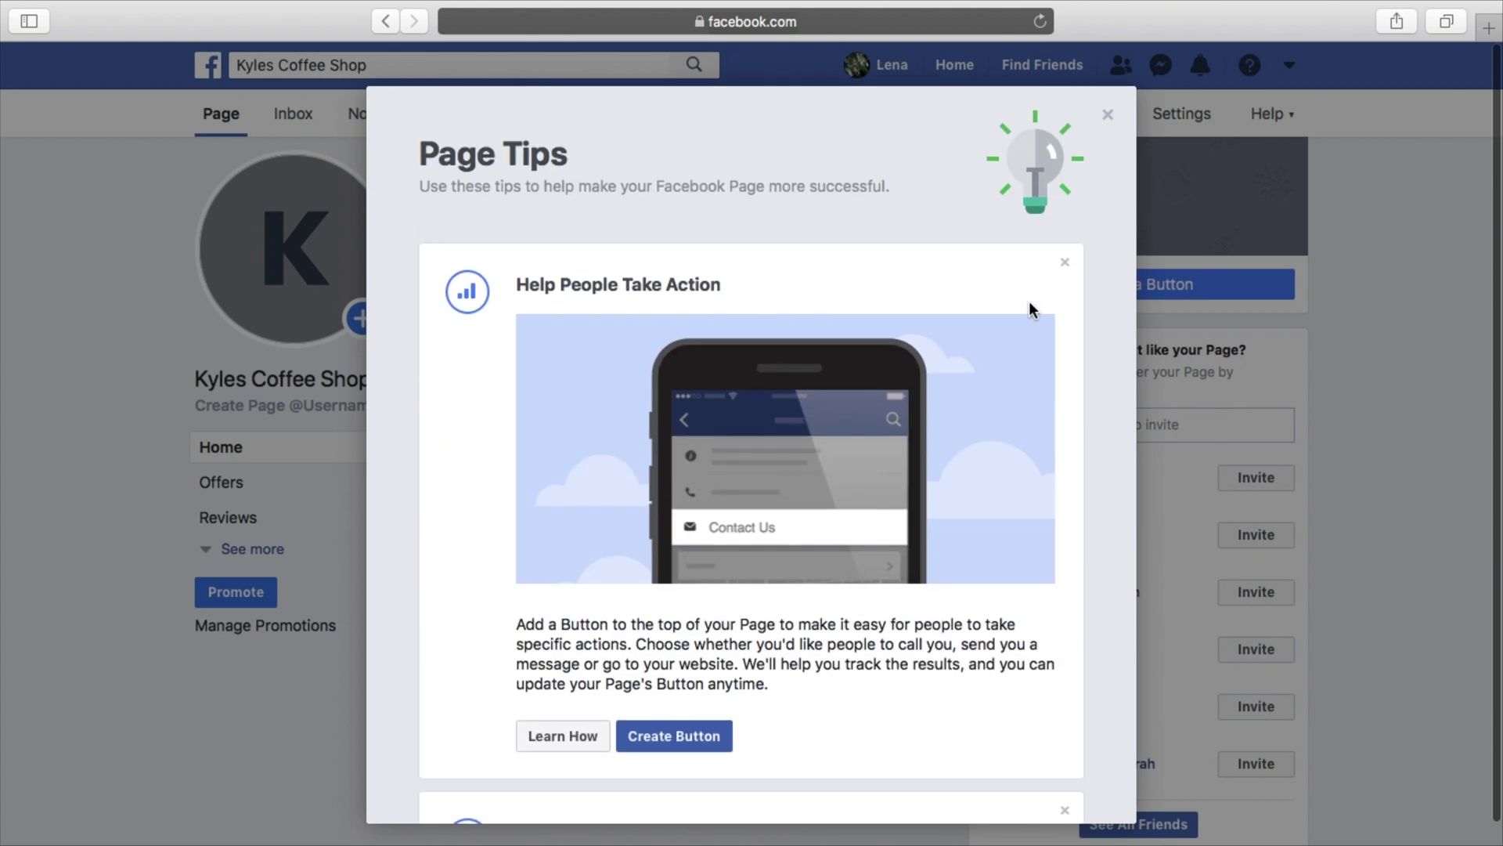
pyautogui.click(1107, 119)
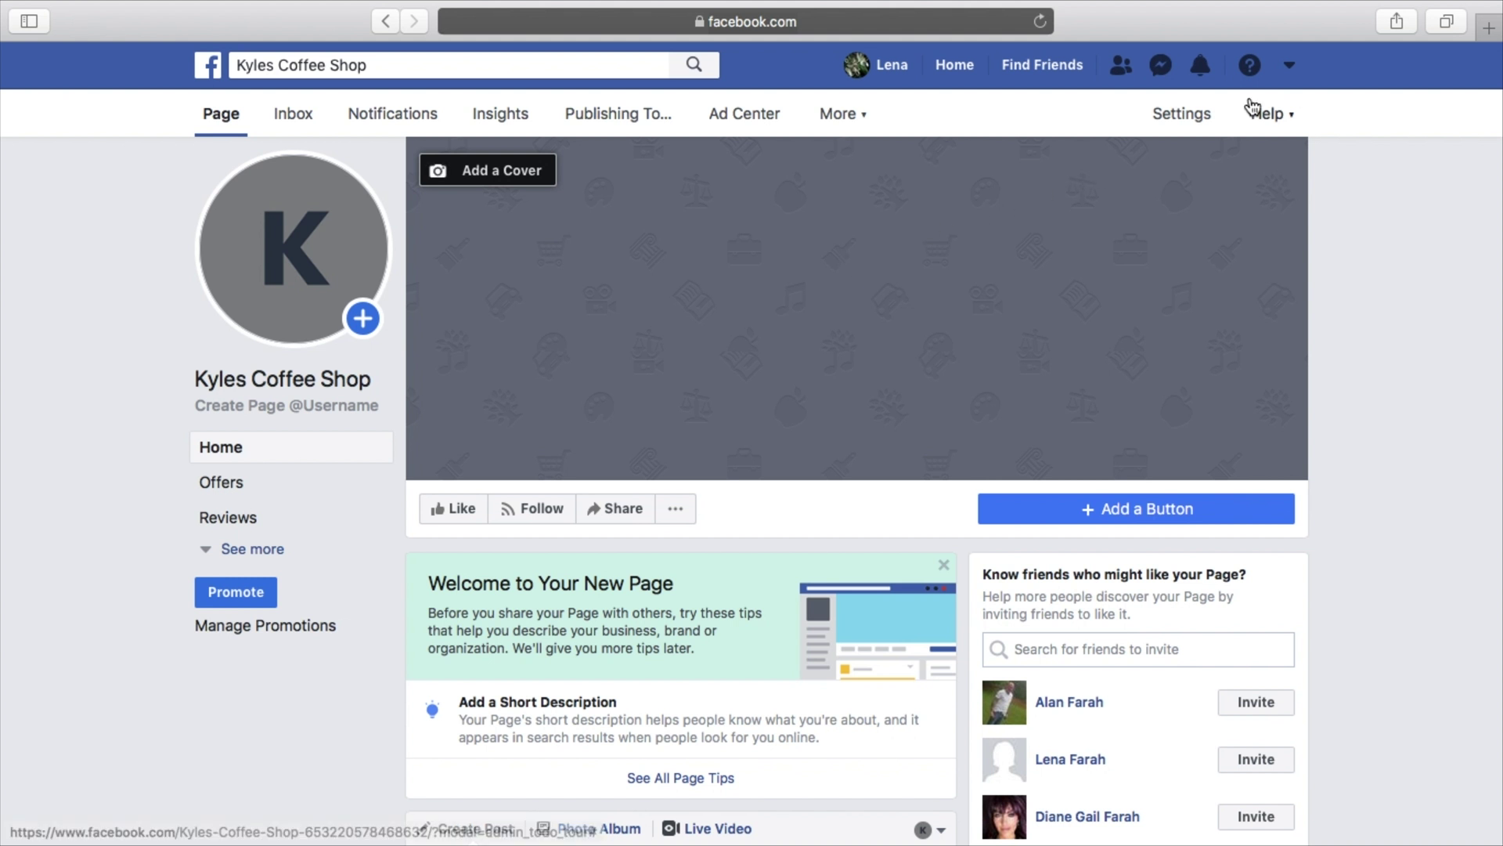
# Choose Create Ads from the Facebook account menu
pyautogui.click(1290, 69)
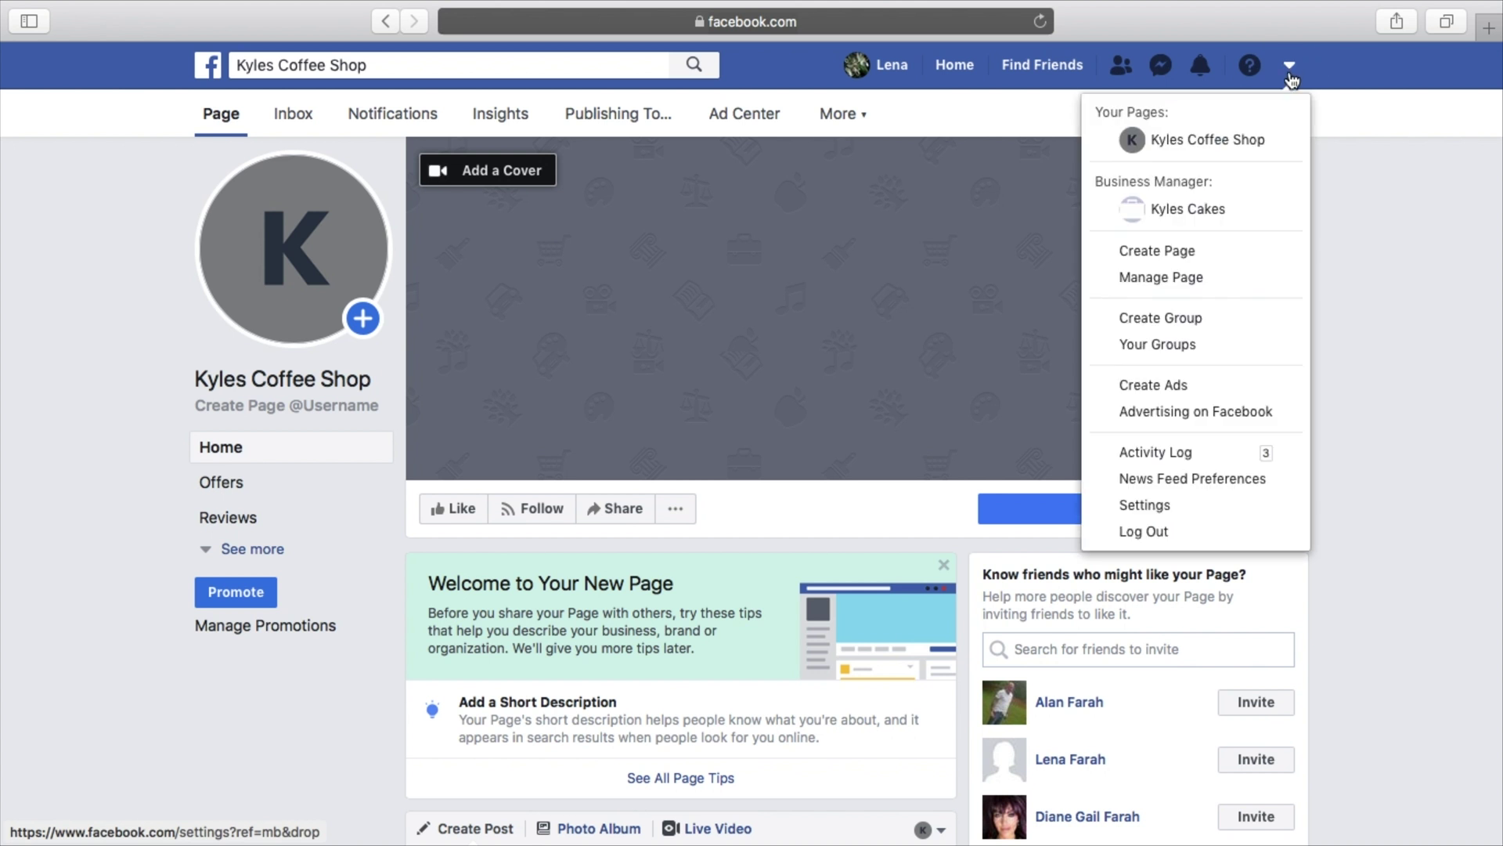
pyautogui.click(1185, 388)
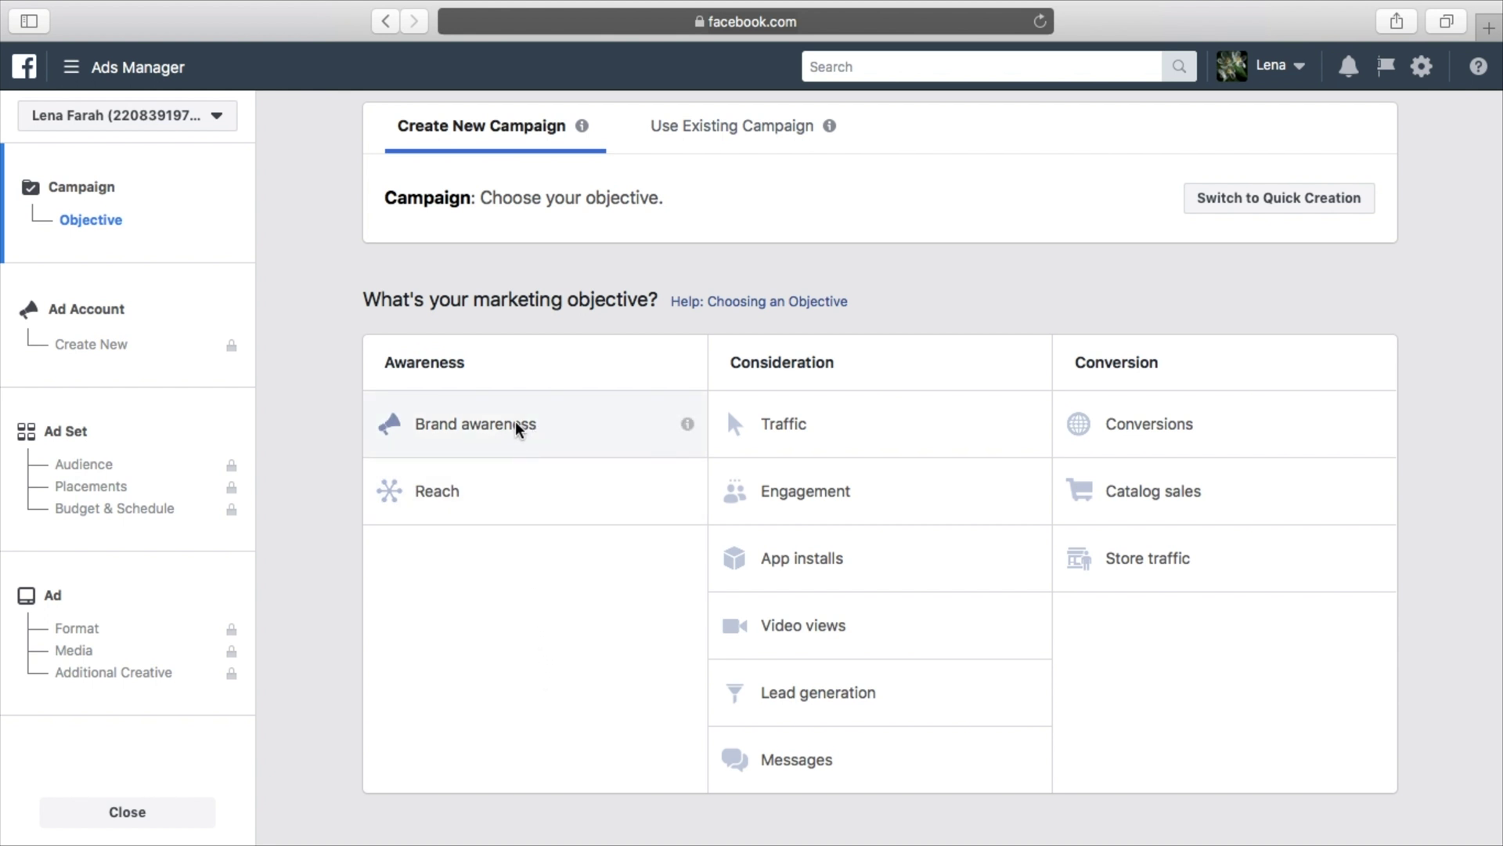
# Review the info tips for the Brand awareness and Reach objectives
pyautogui.moveTo(687, 427)
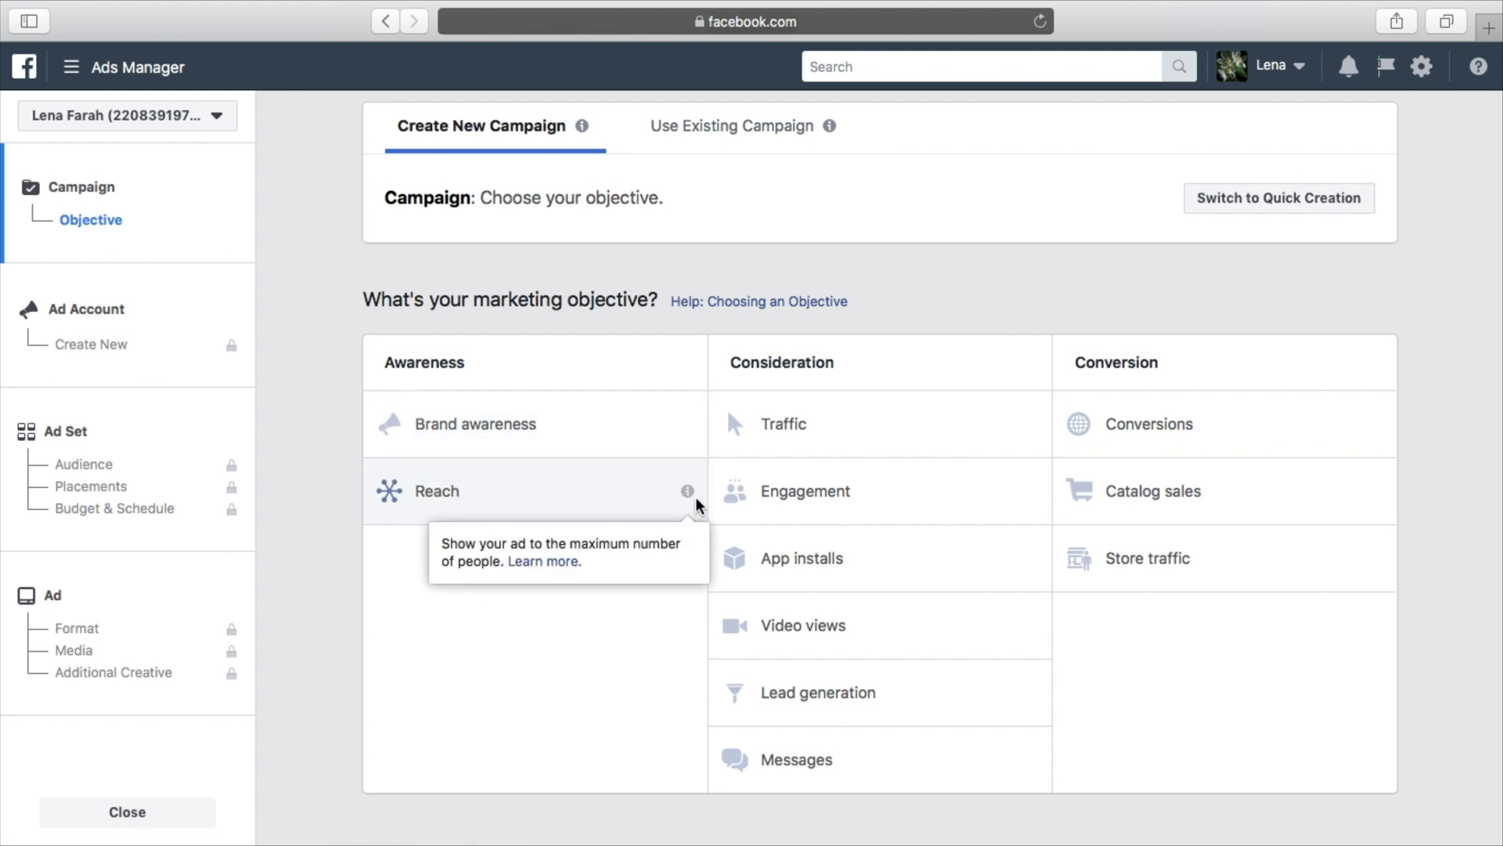
pyautogui.moveTo(686, 490)
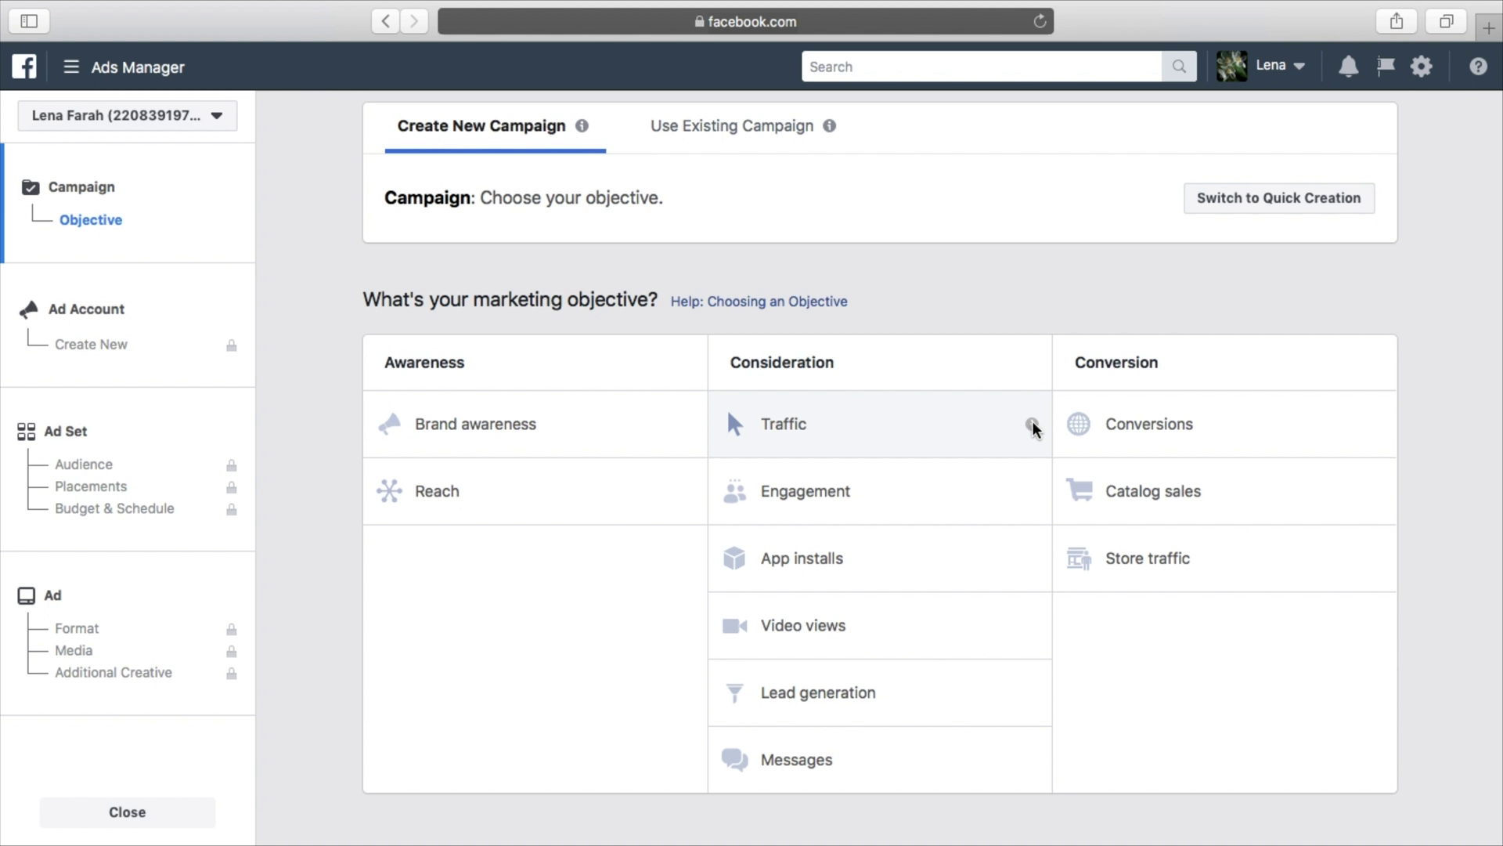
pyautogui.moveTo(1032, 424)
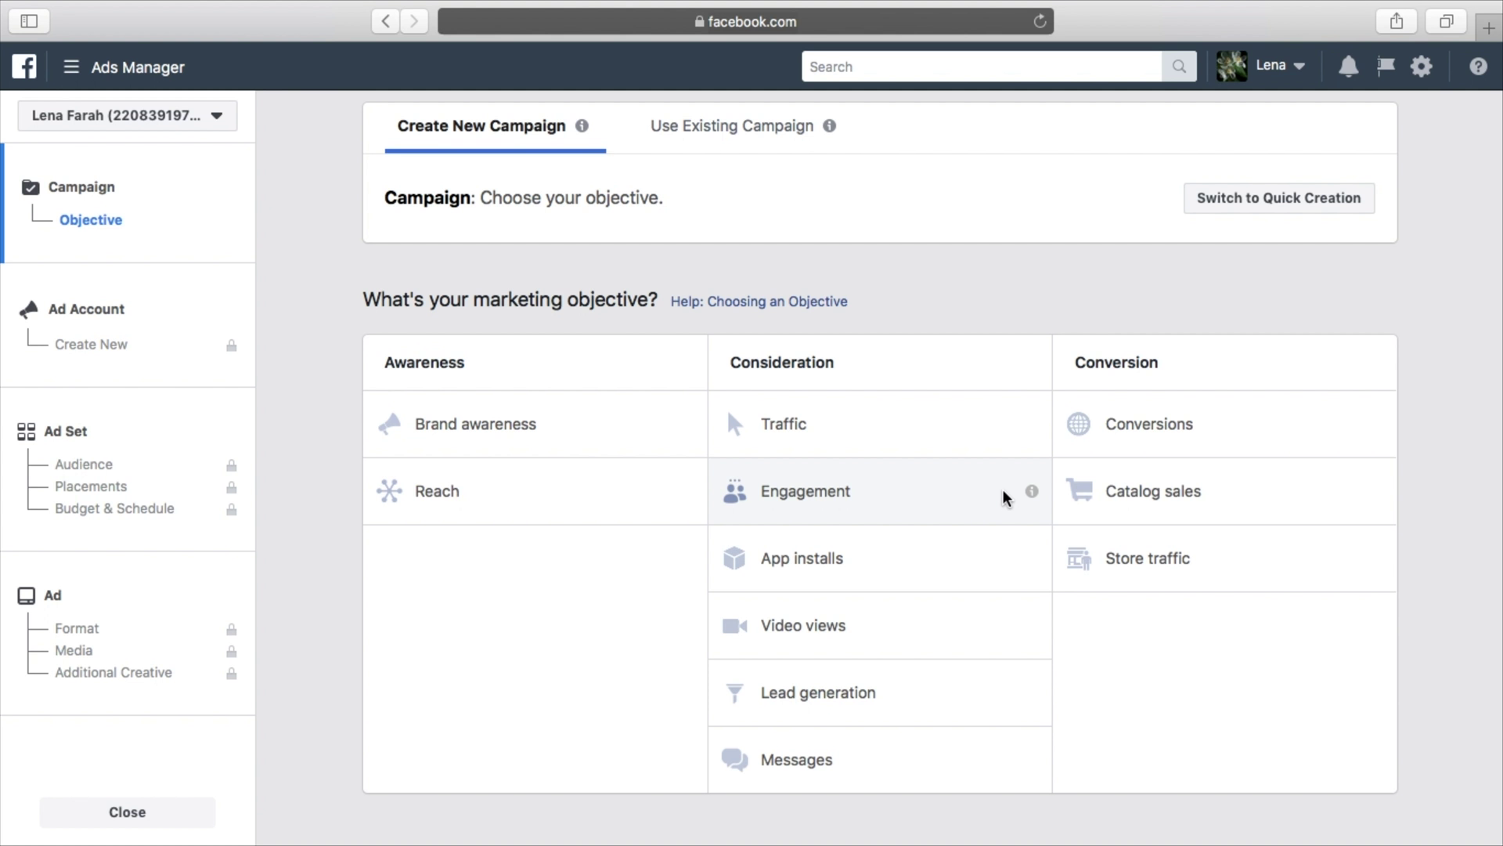
pyautogui.moveTo(1030, 492)
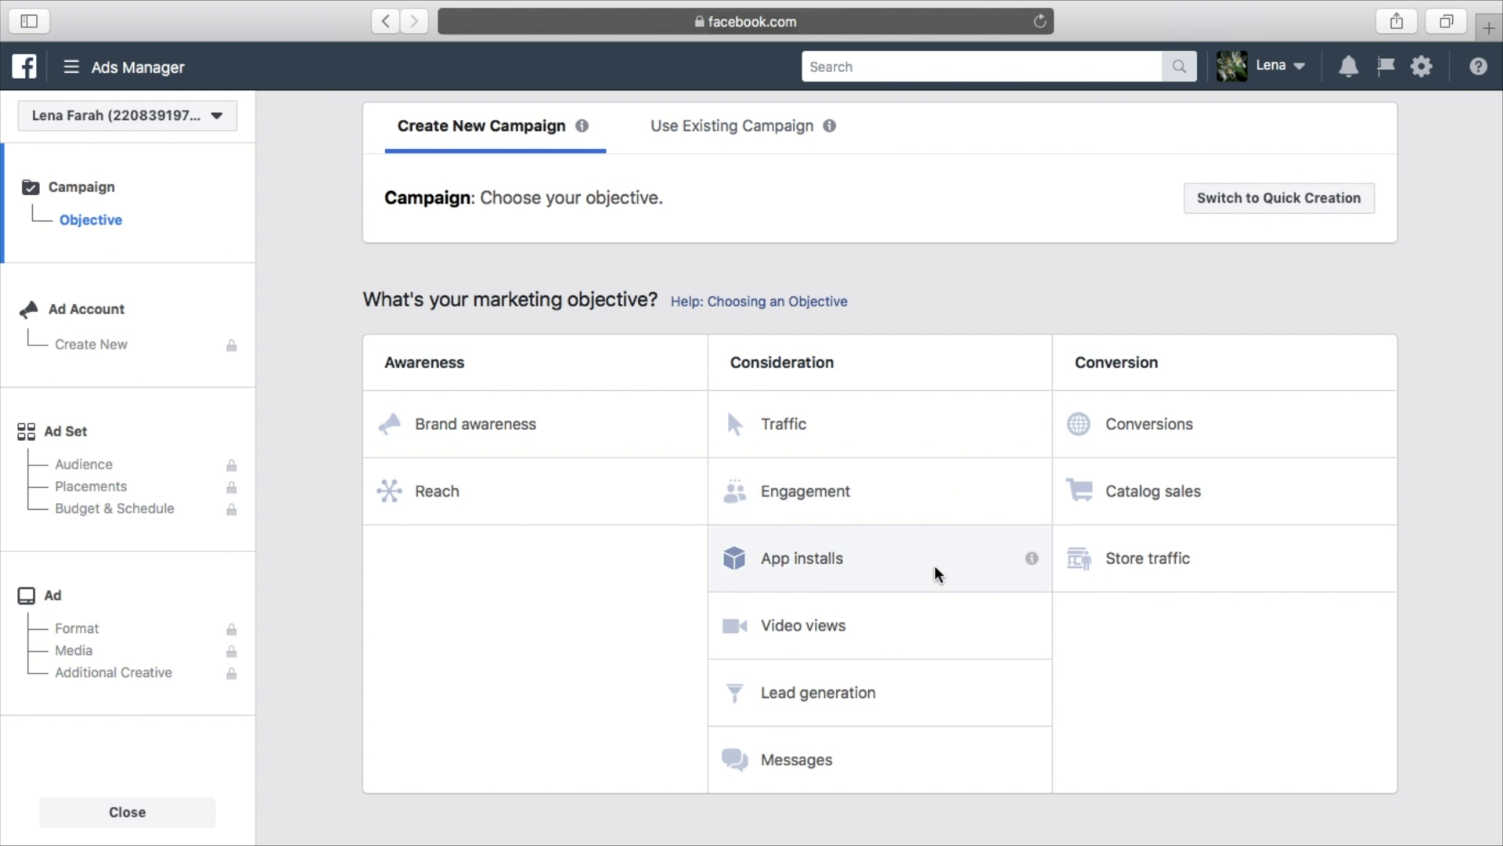
pyautogui.moveTo(1029, 559)
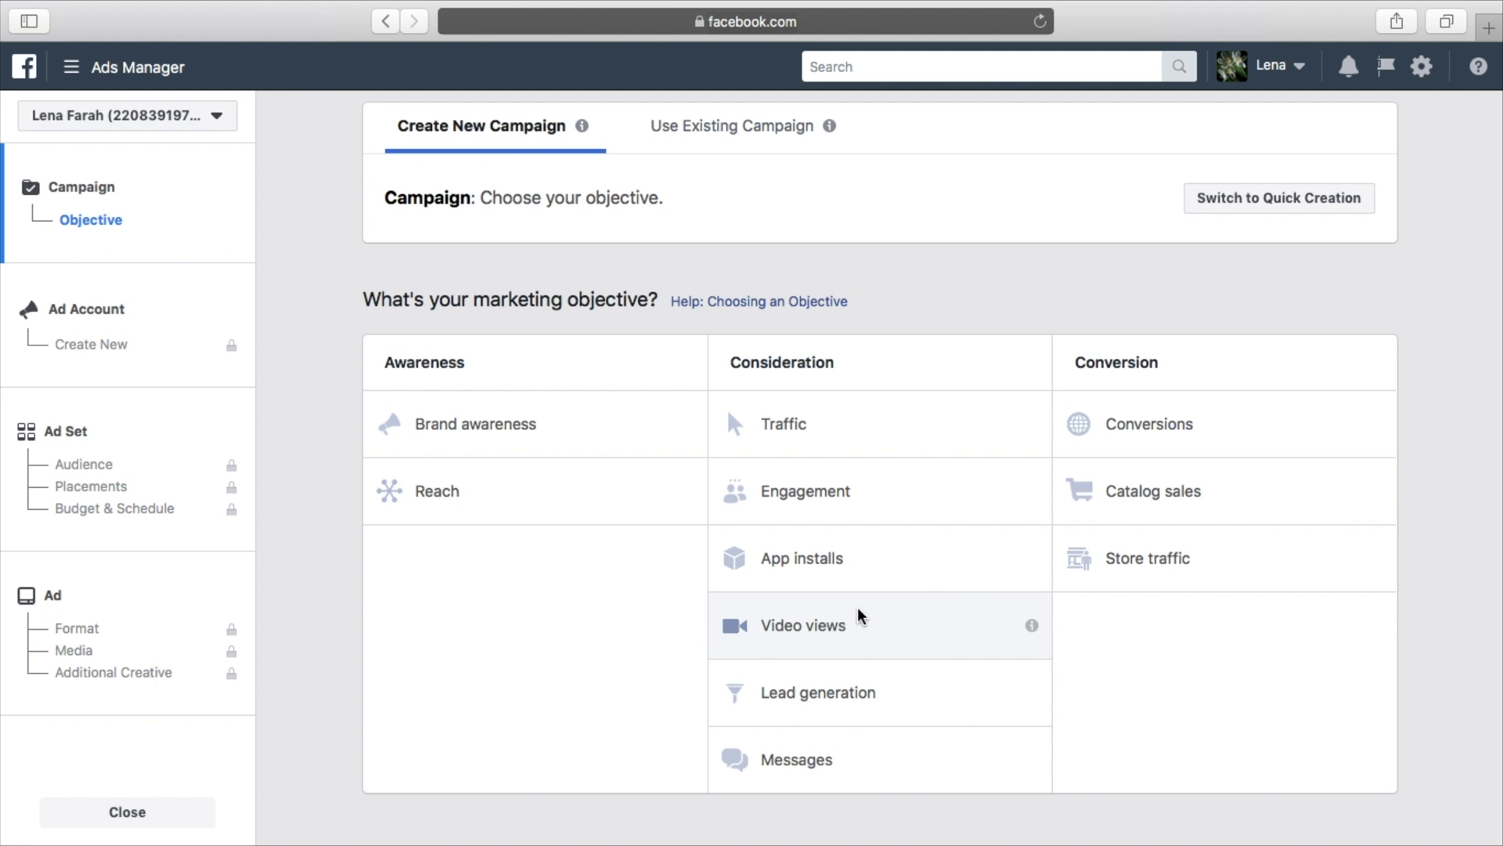
pyautogui.moveTo(1027, 625)
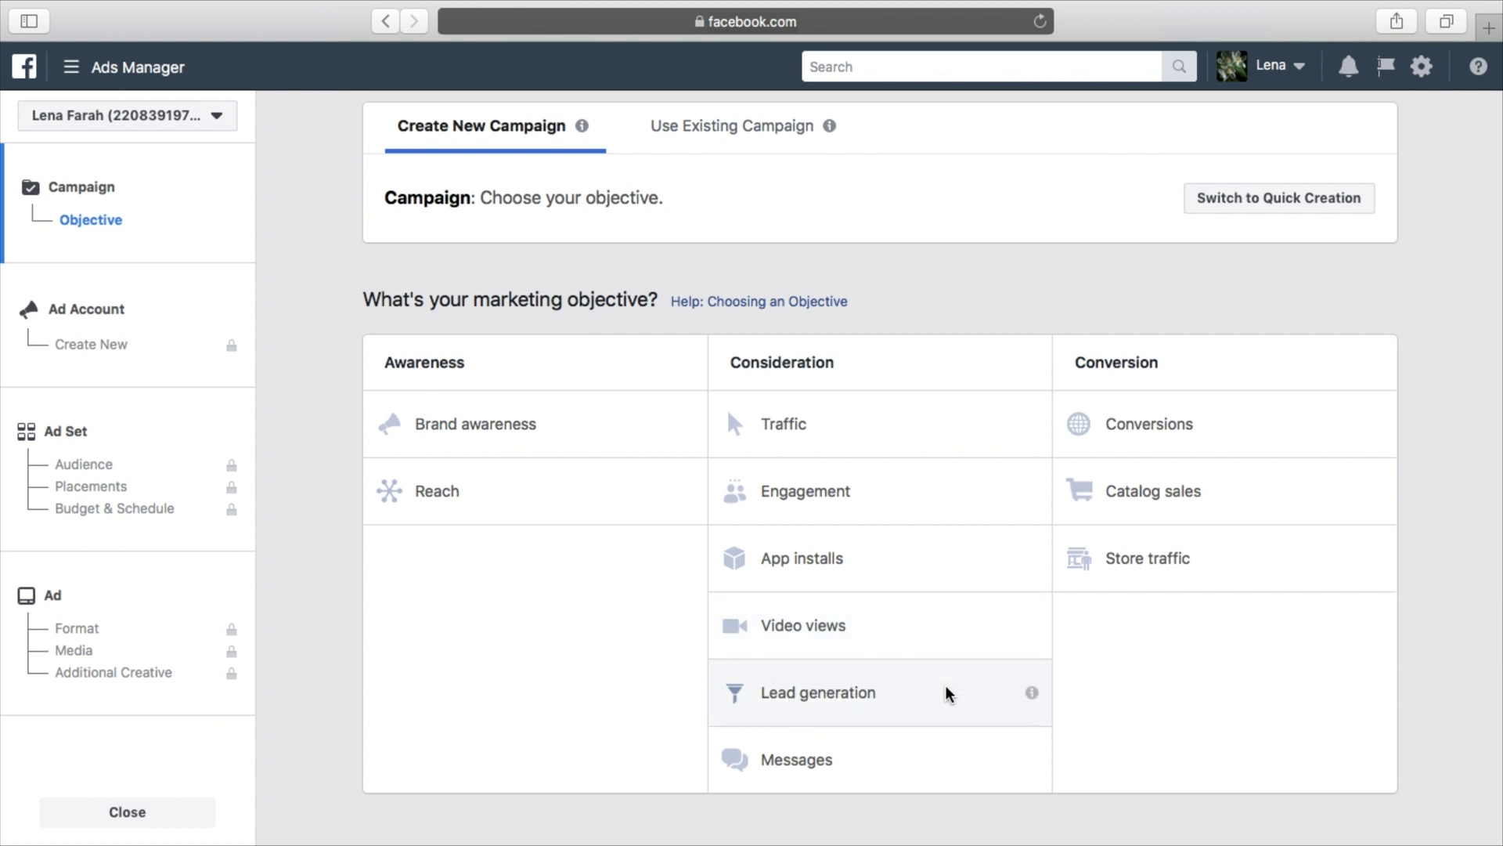
pyautogui.moveTo(1031, 694)
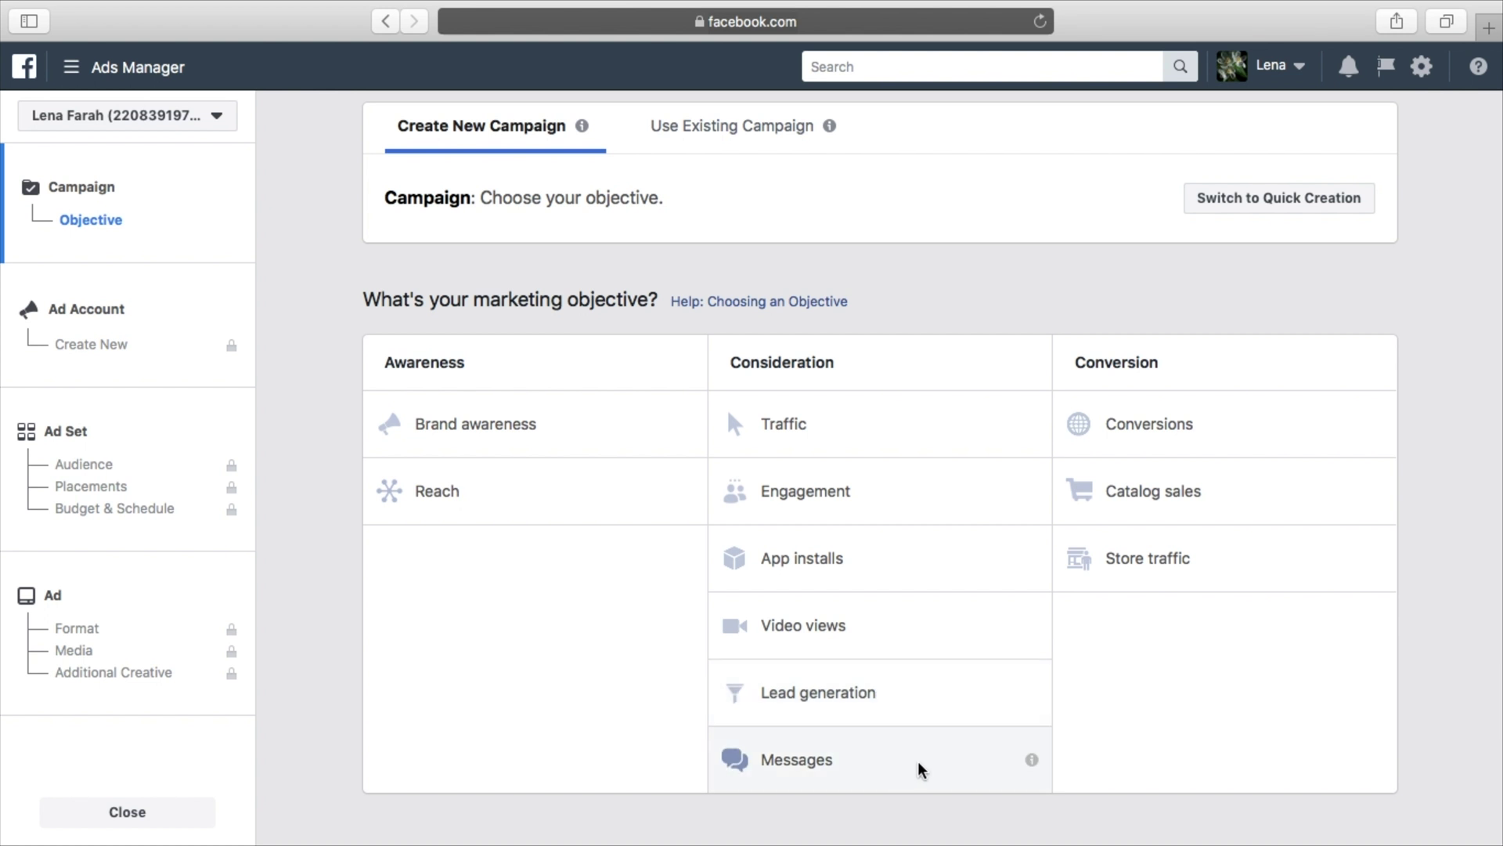
pyautogui.moveTo(1027, 758)
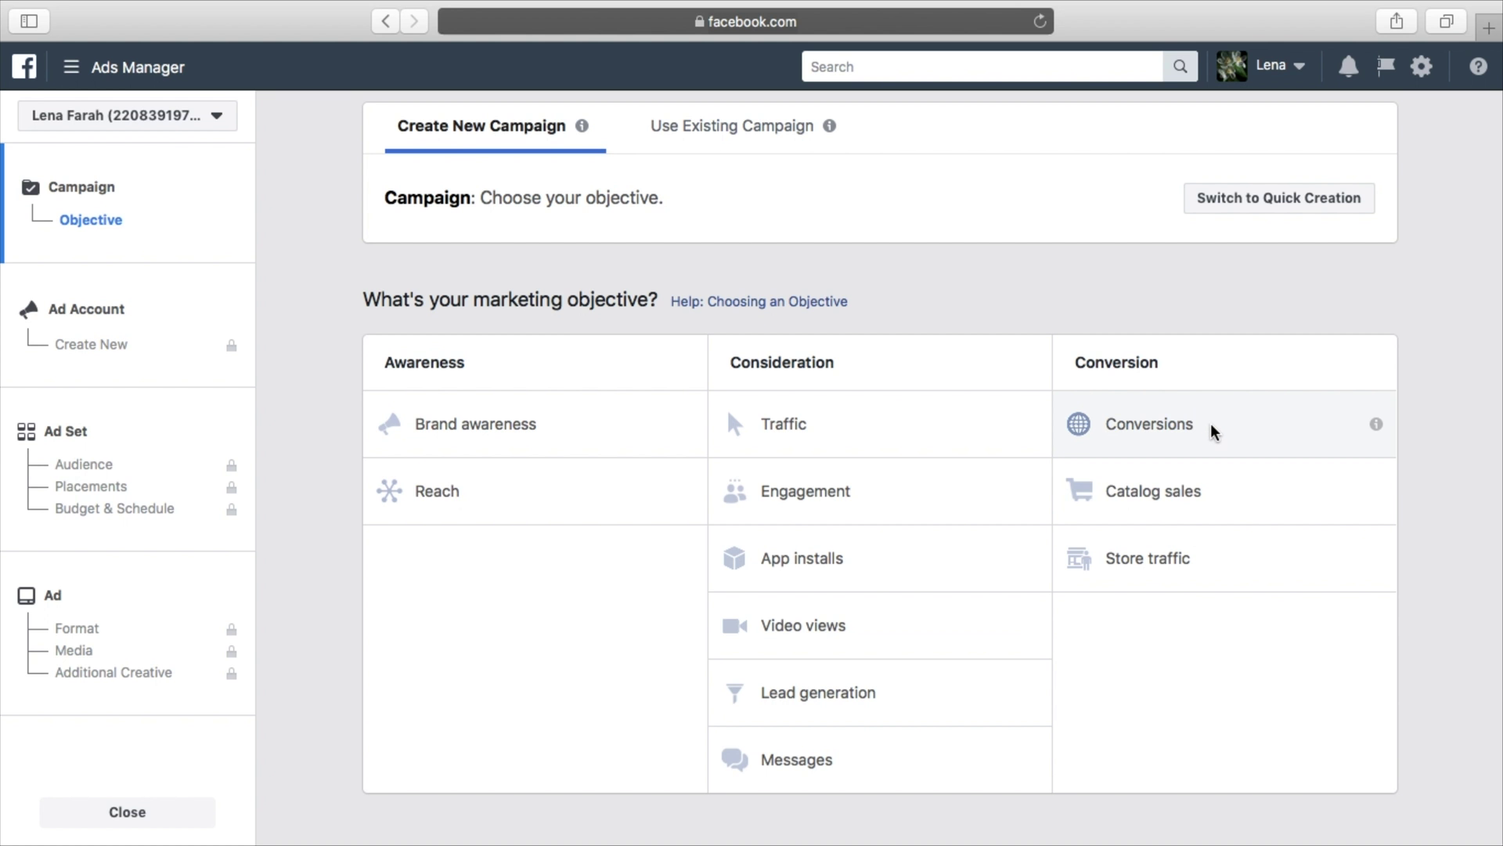
# Pick Traffic from the Consideration objectives
pyautogui.moveTo(1376, 425)
pyautogui.moveTo(1378, 495)
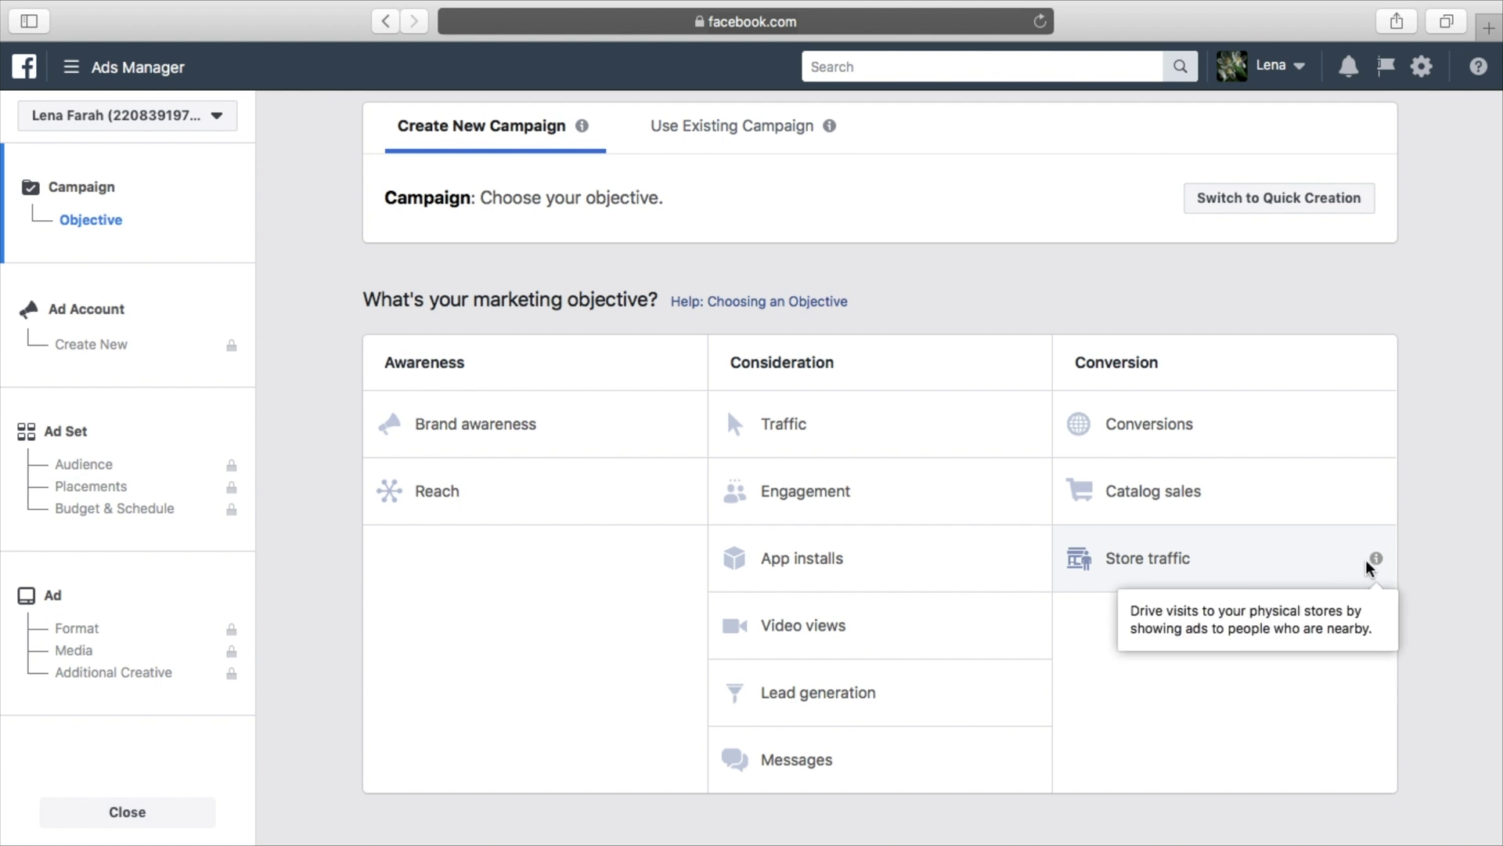
pyautogui.moveTo(1378, 561)
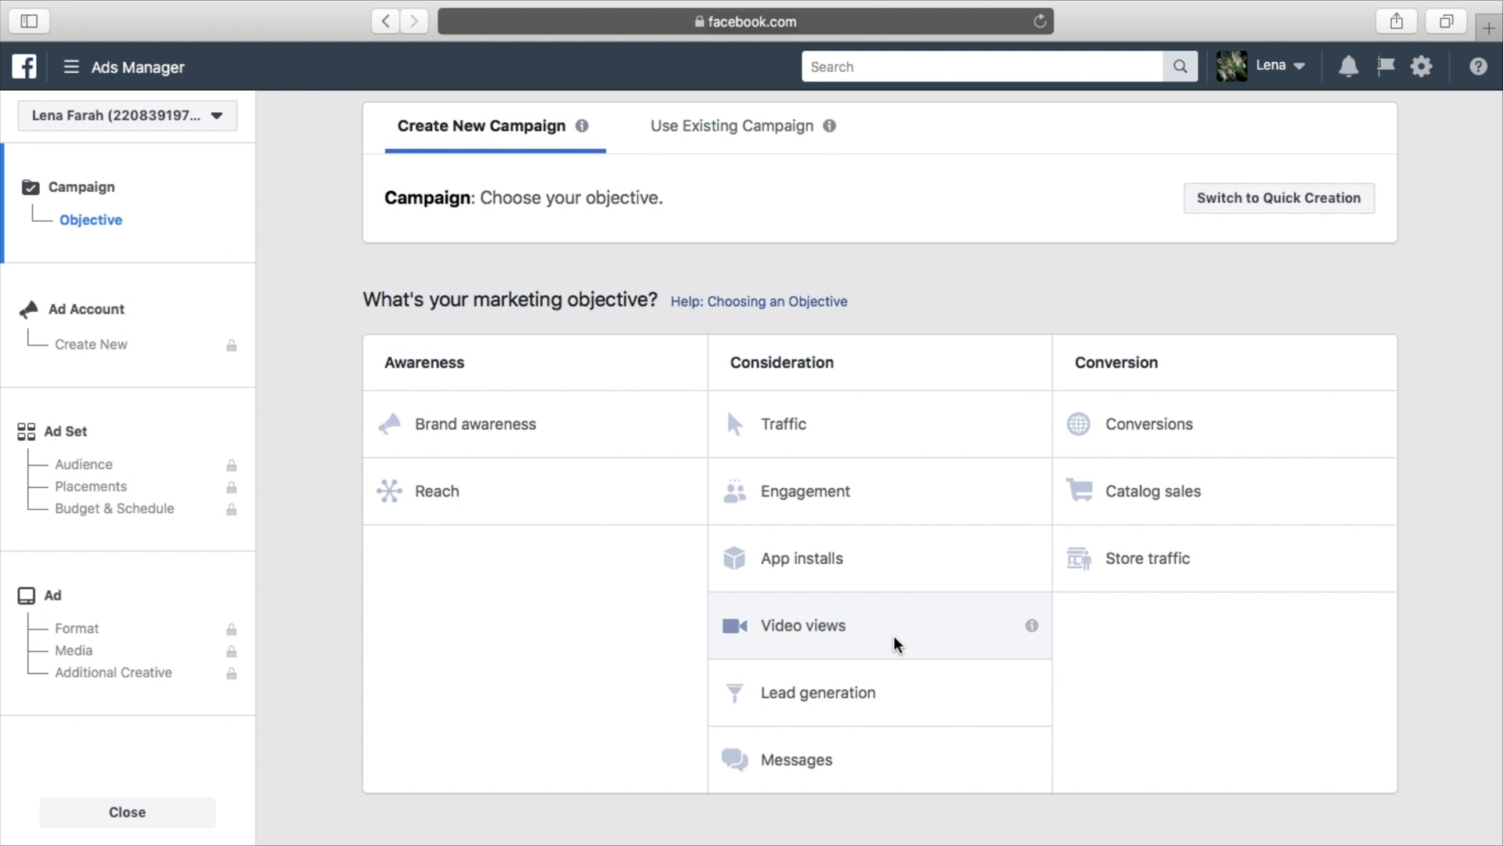
pyautogui.click(884, 430)
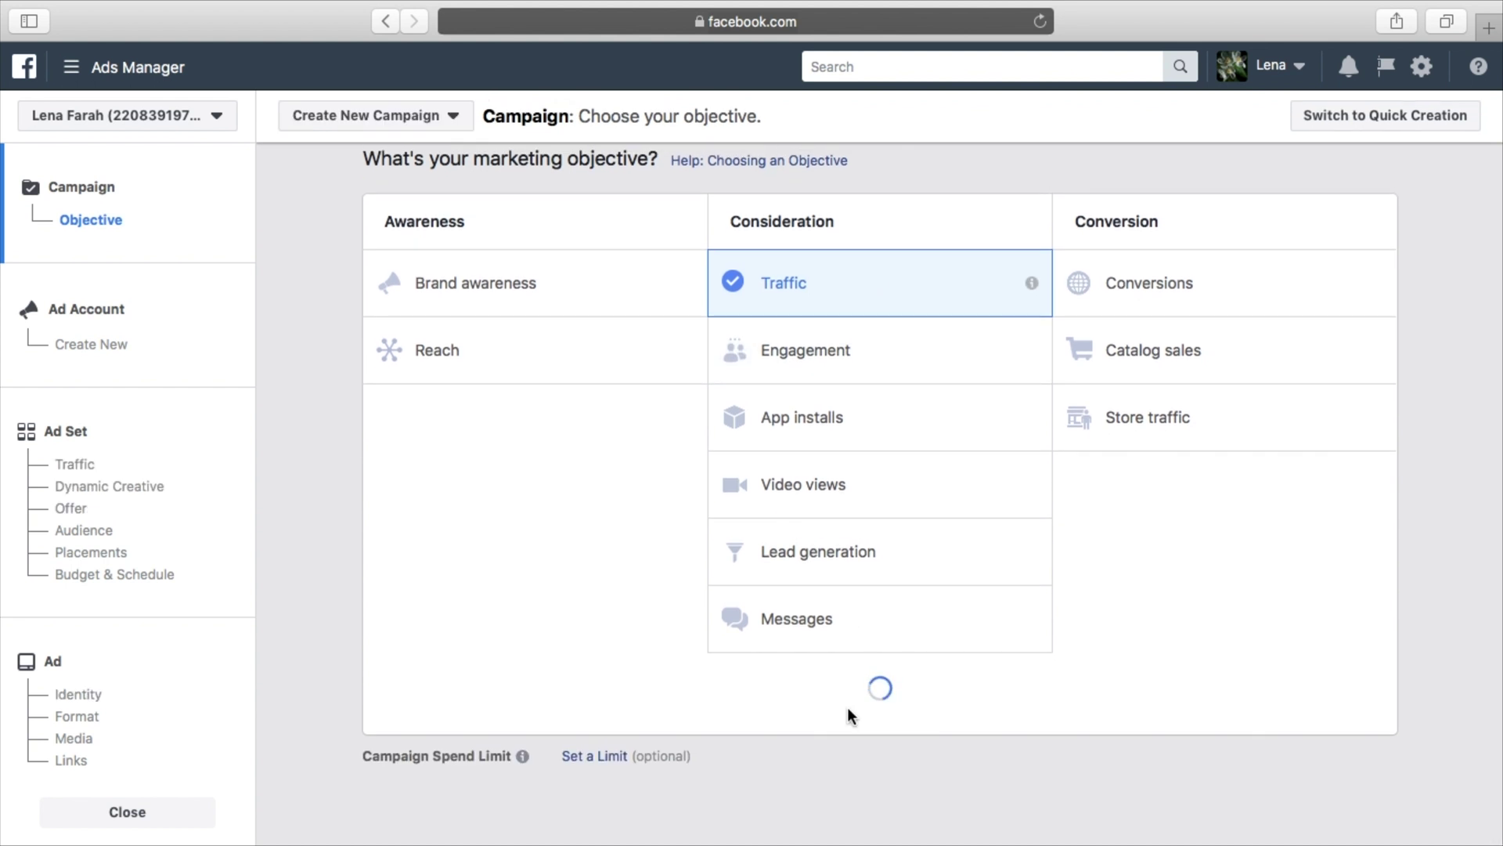
# Rename the campaign to 'Drive Traffic To Website'
pyautogui.scroll(-5, 1157, 705)
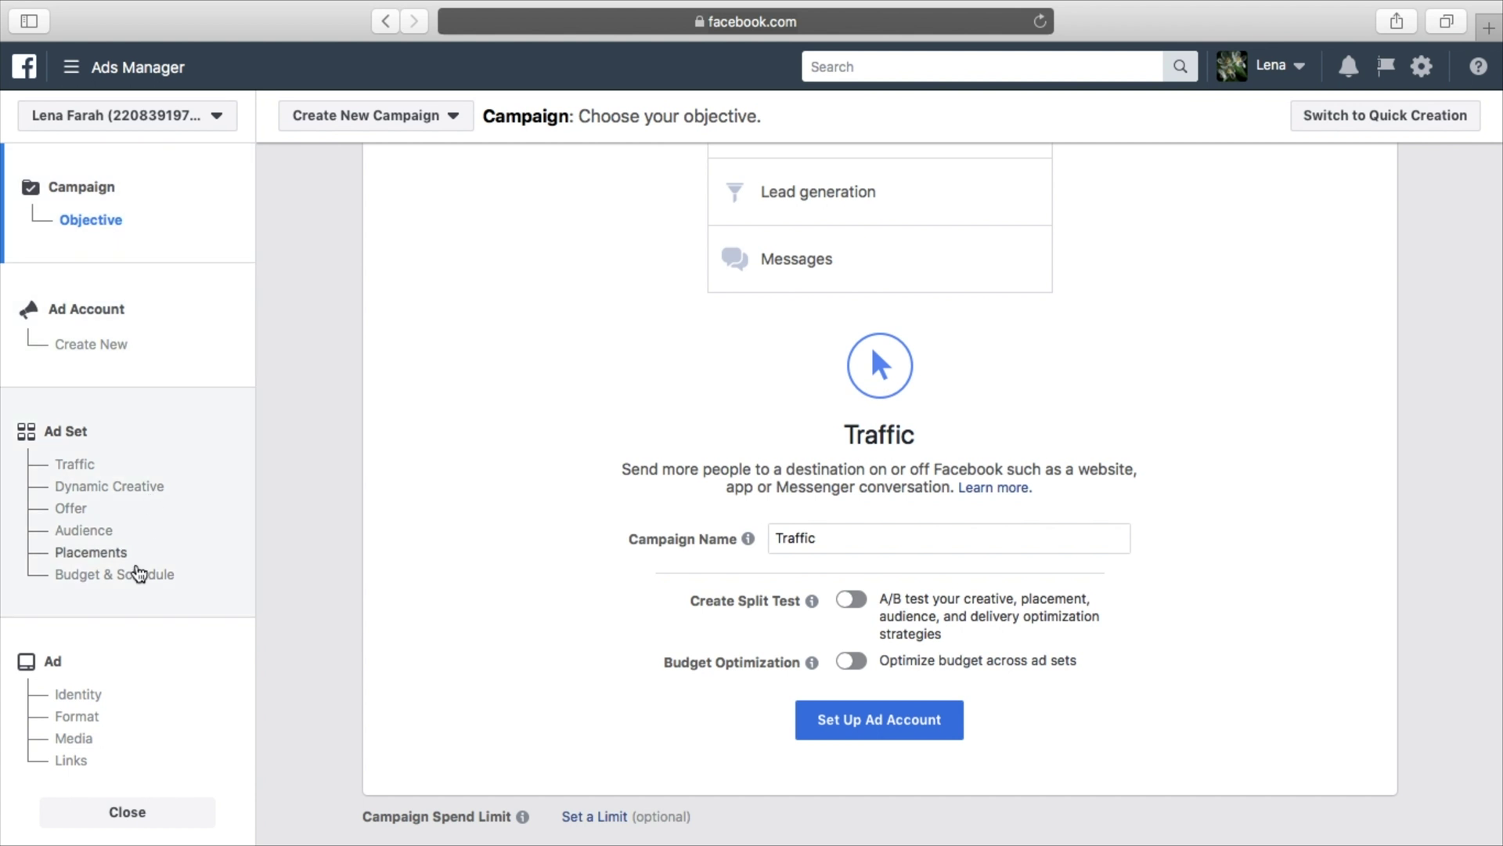
pyautogui.doubleClick(817, 537)
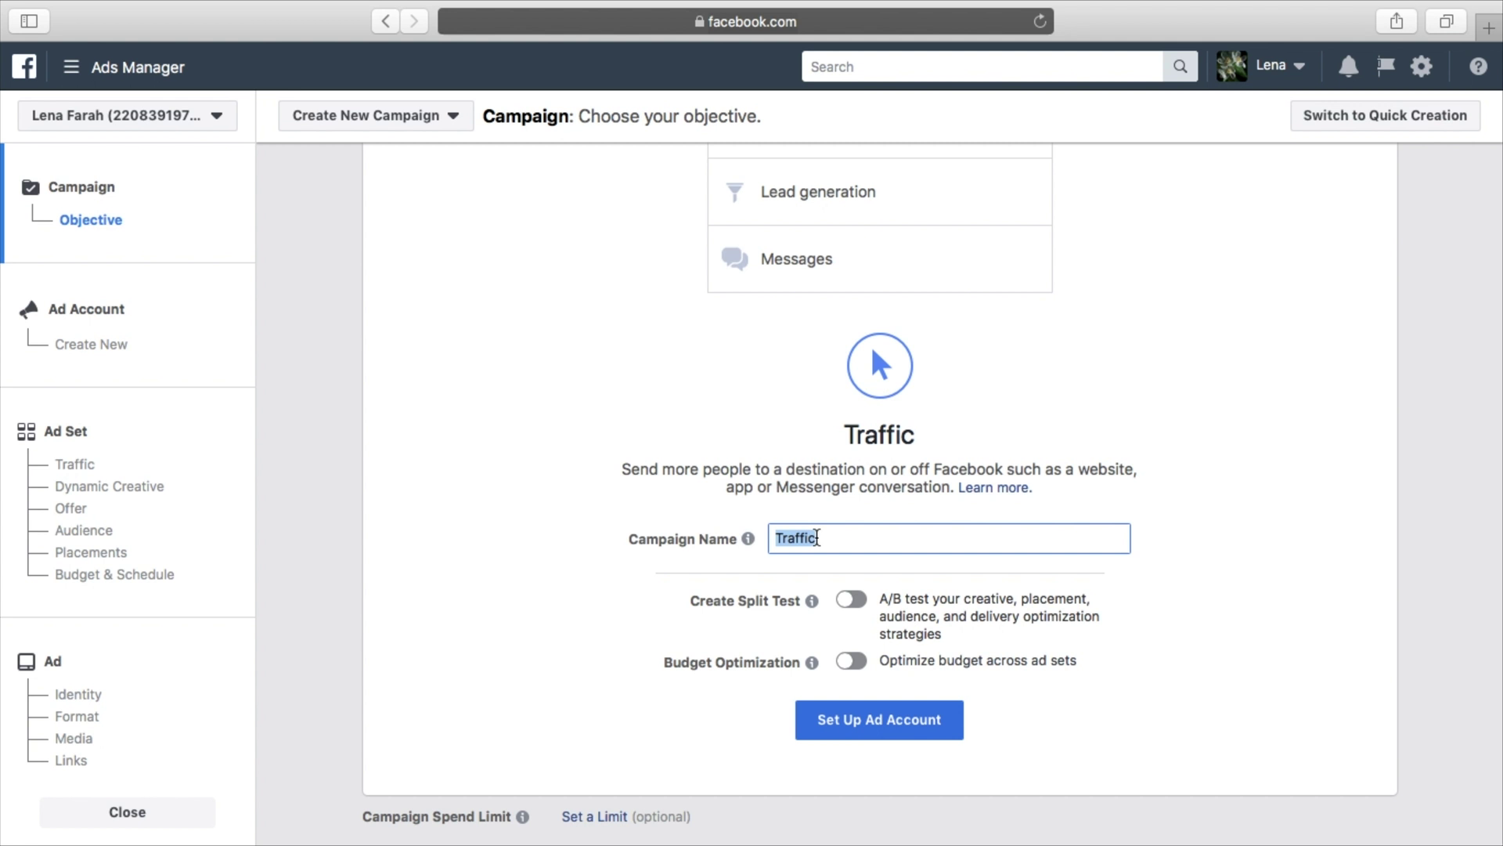
pyautogui.write('Drive Traffic To ')
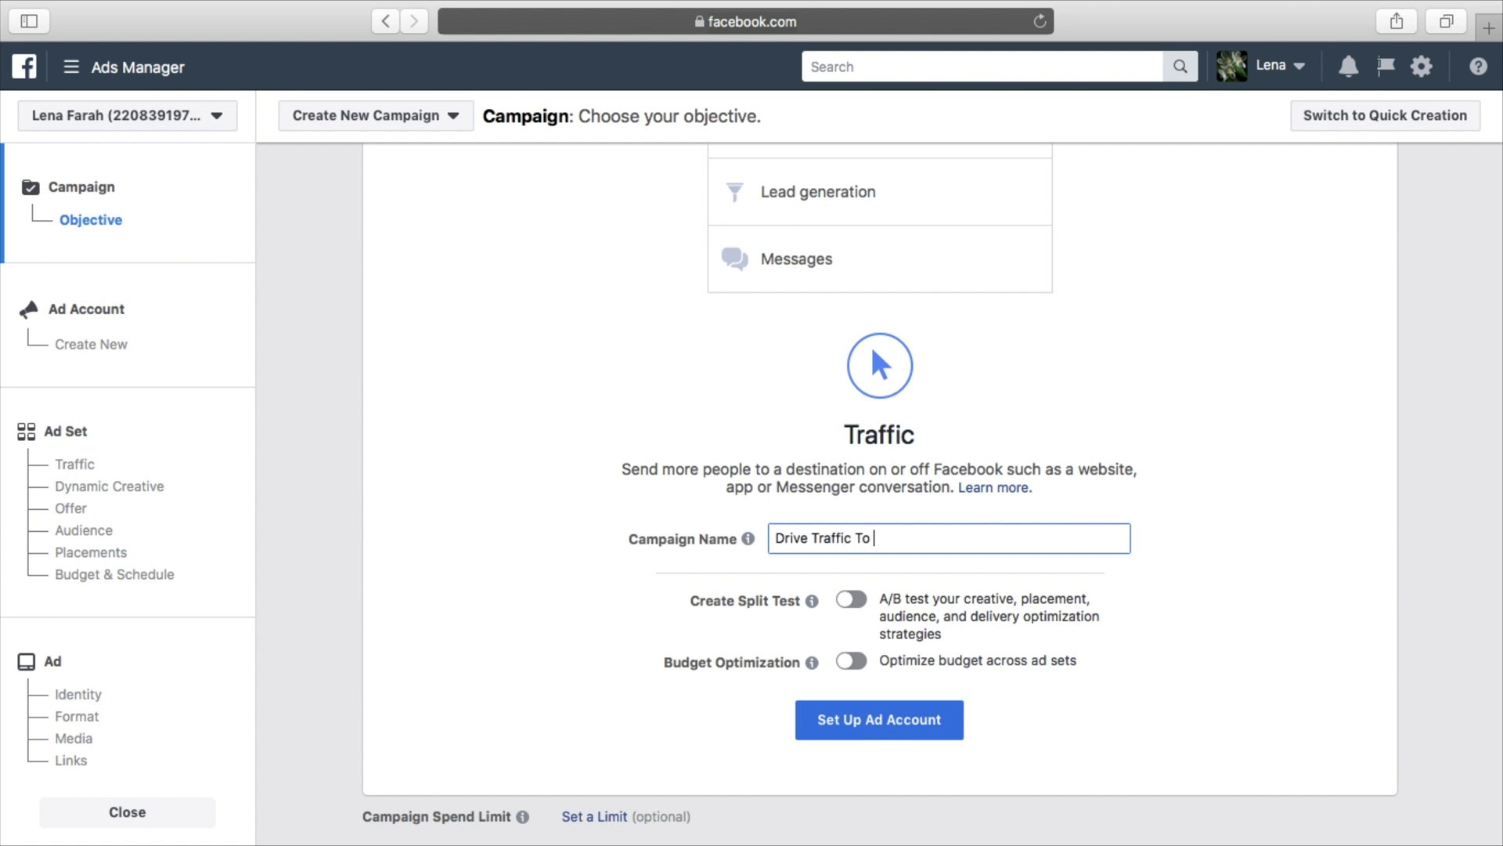
pyautogui.write('Website')
pyautogui.click(1034, 577)
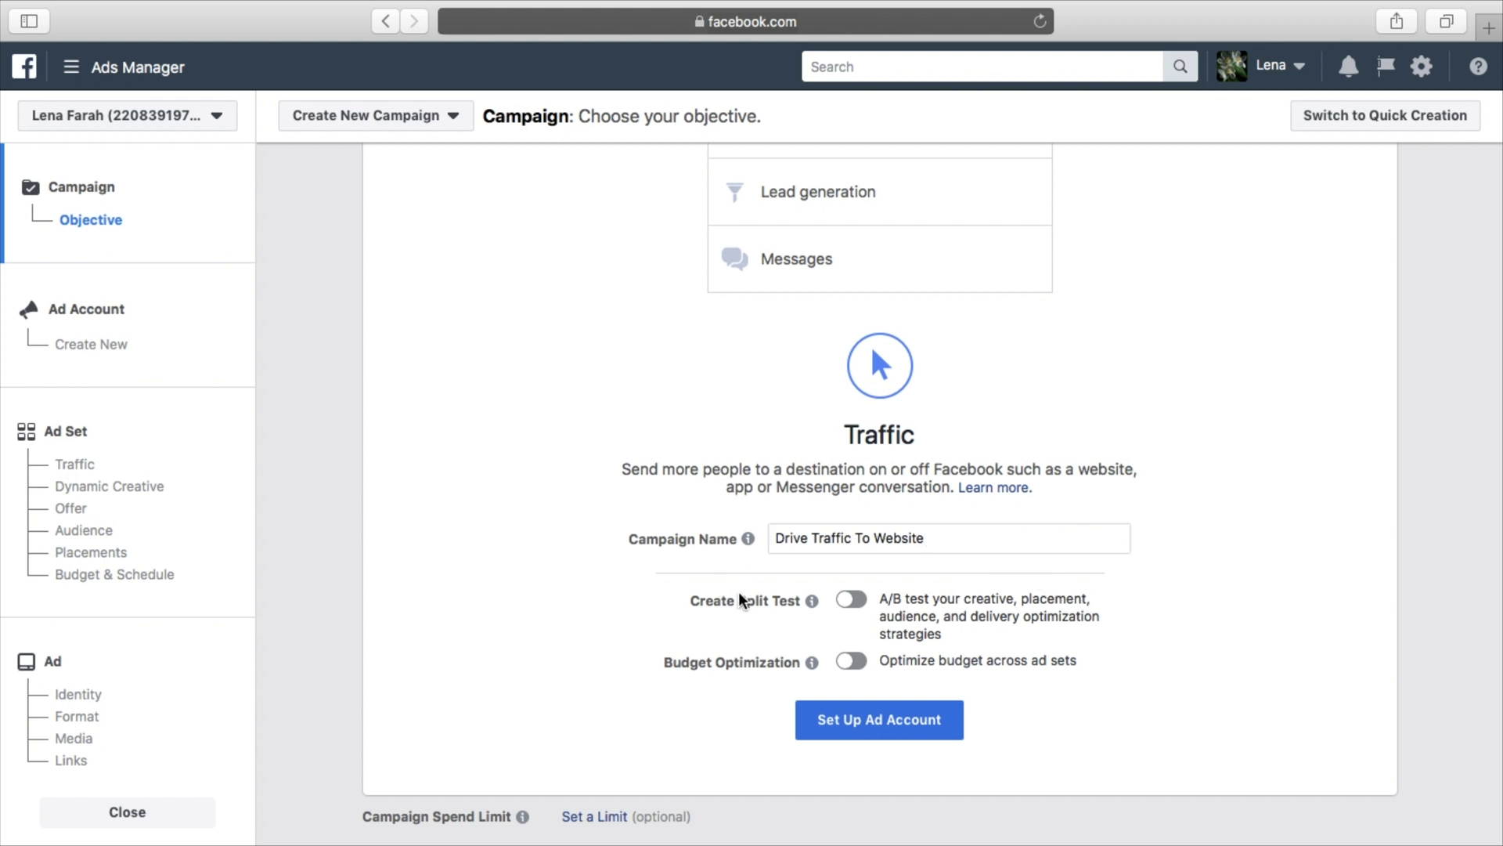
# Leave split testing and budget optimization off and proceed to ad account setup
pyautogui.scroll(-1, 771, 618)
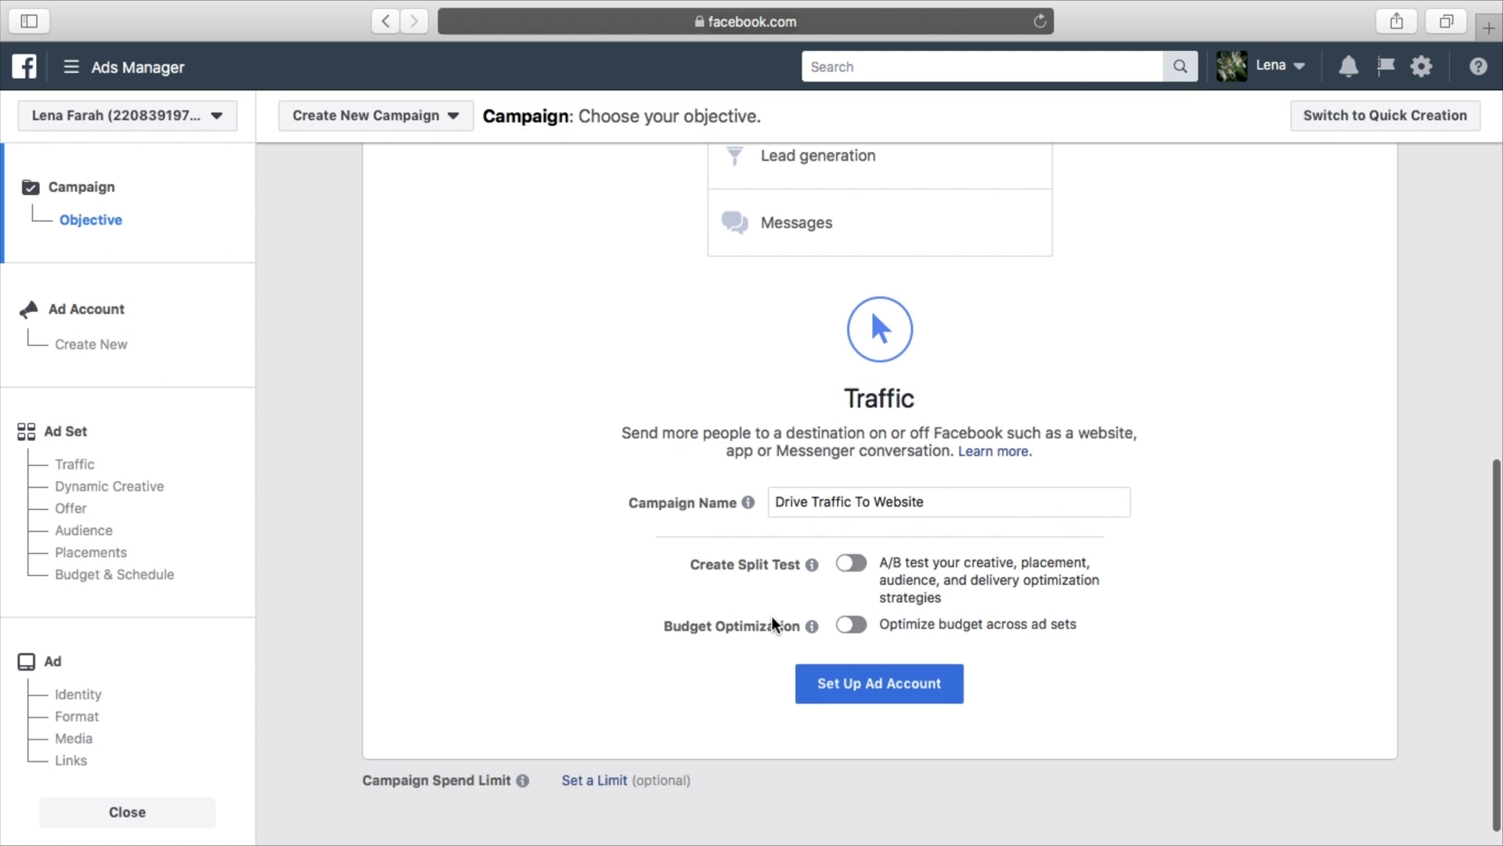
pyautogui.scroll(-1, 734, 650)
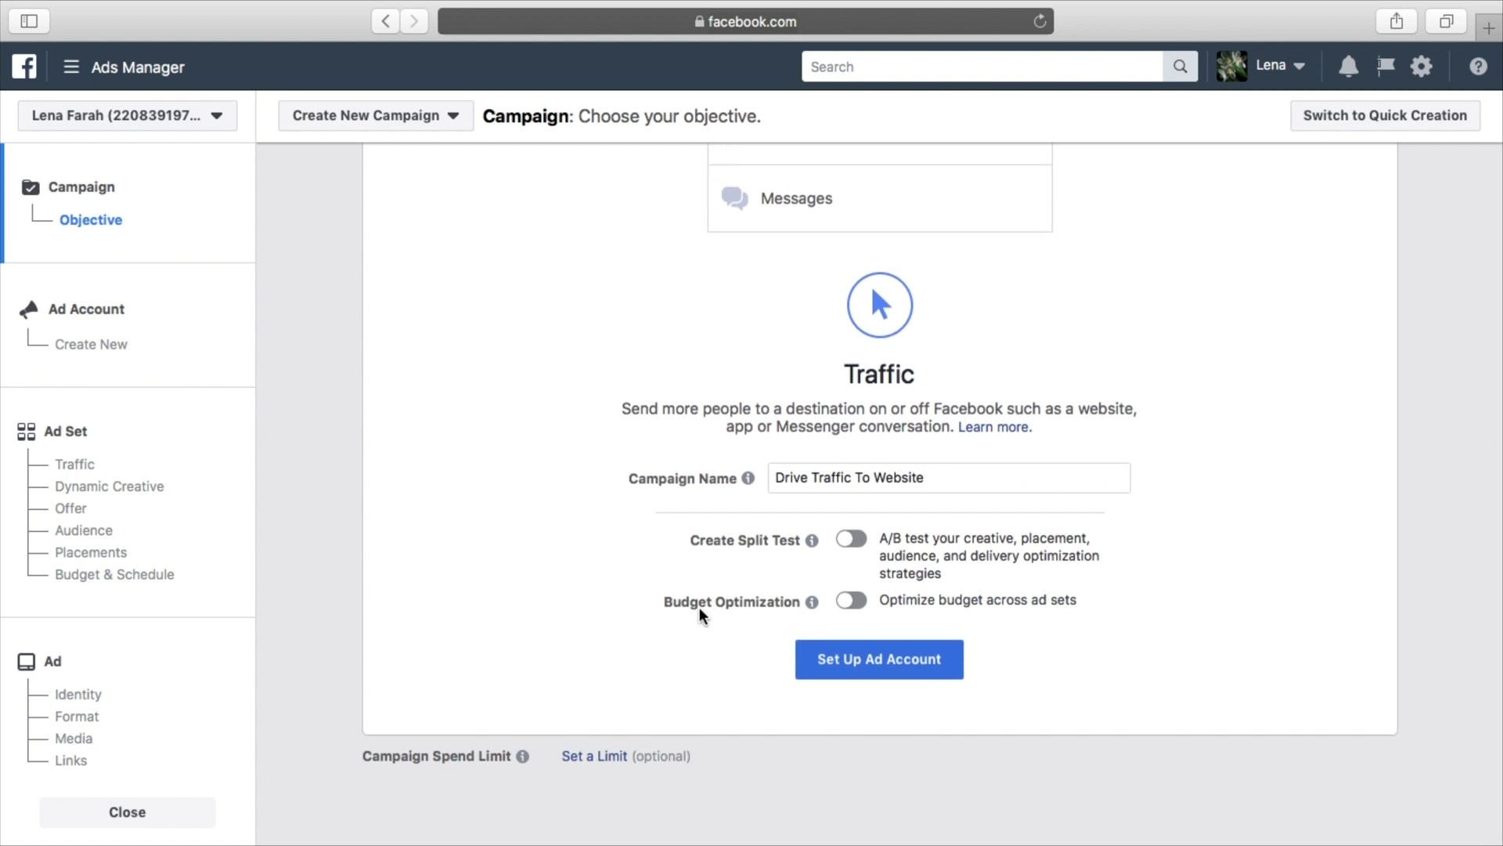
pyautogui.click(881, 665)
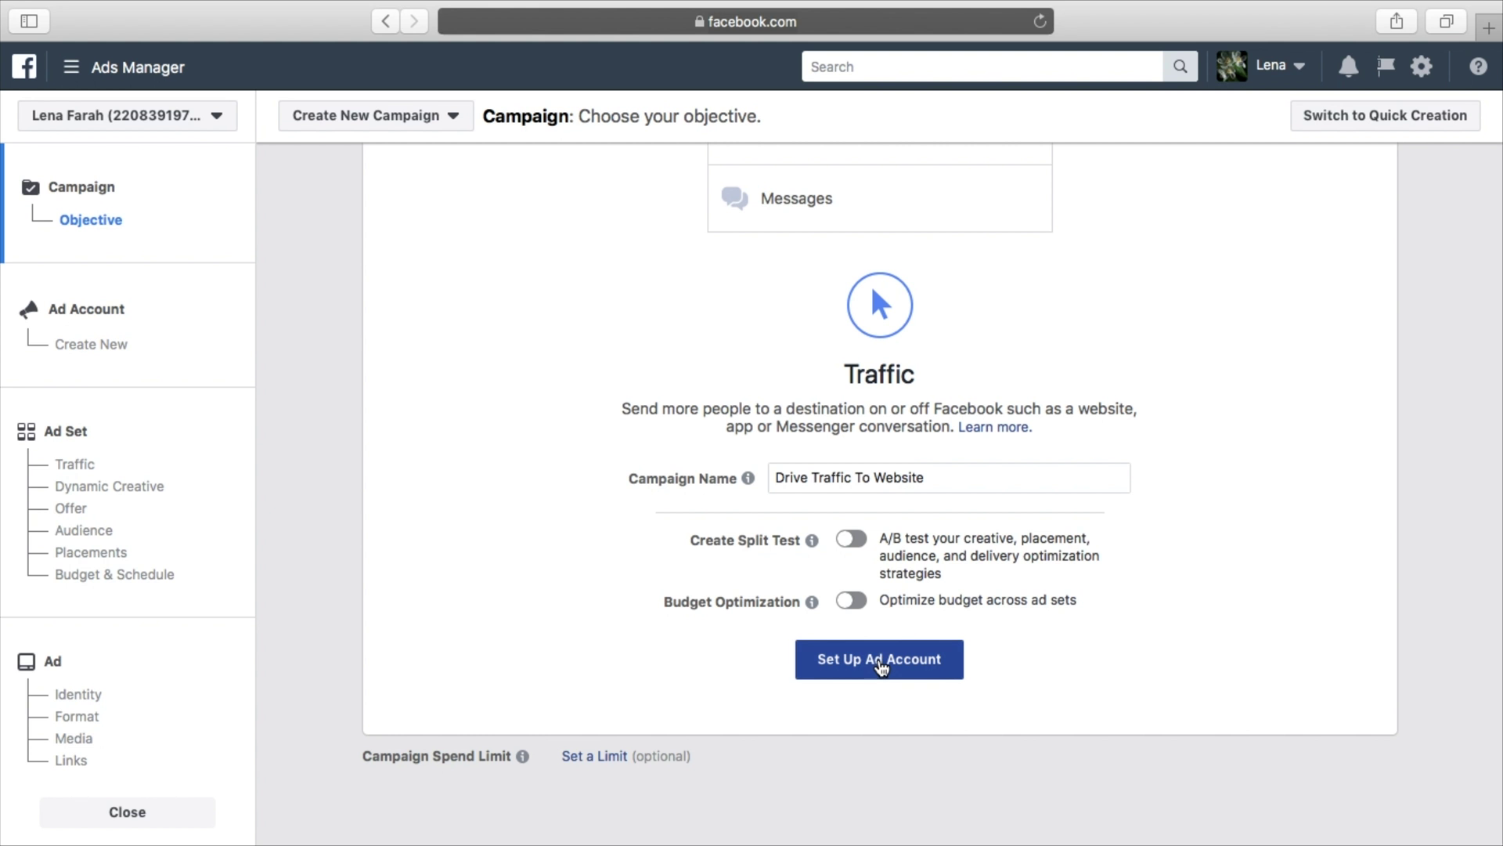
# Start ad account setup, keeping South Africa as country and South African Rand as currency
pyautogui.click(888, 663)
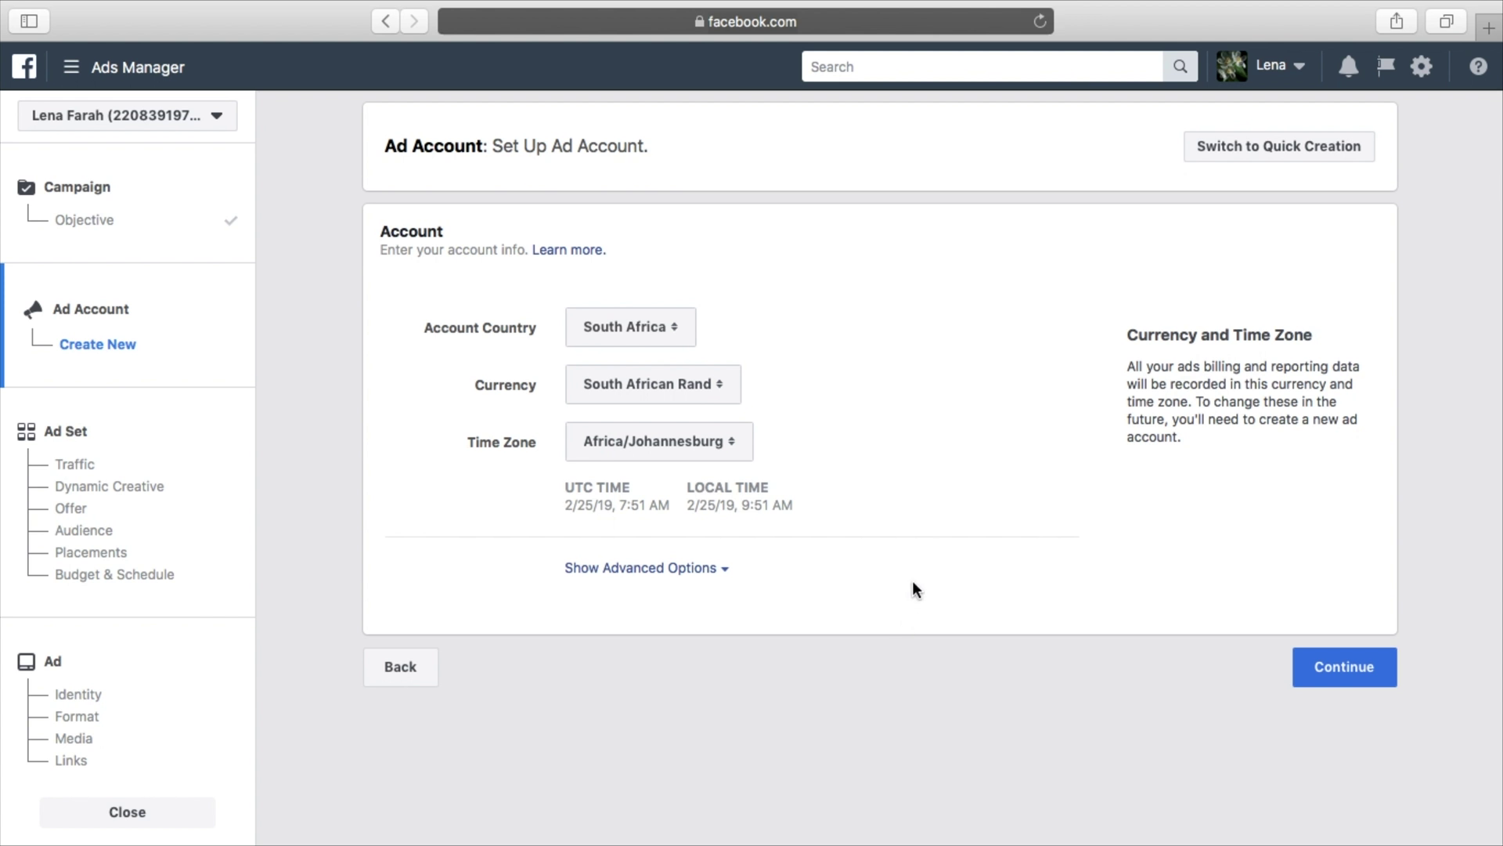
pyautogui.click(674, 328)
pyautogui.click(675, 333)
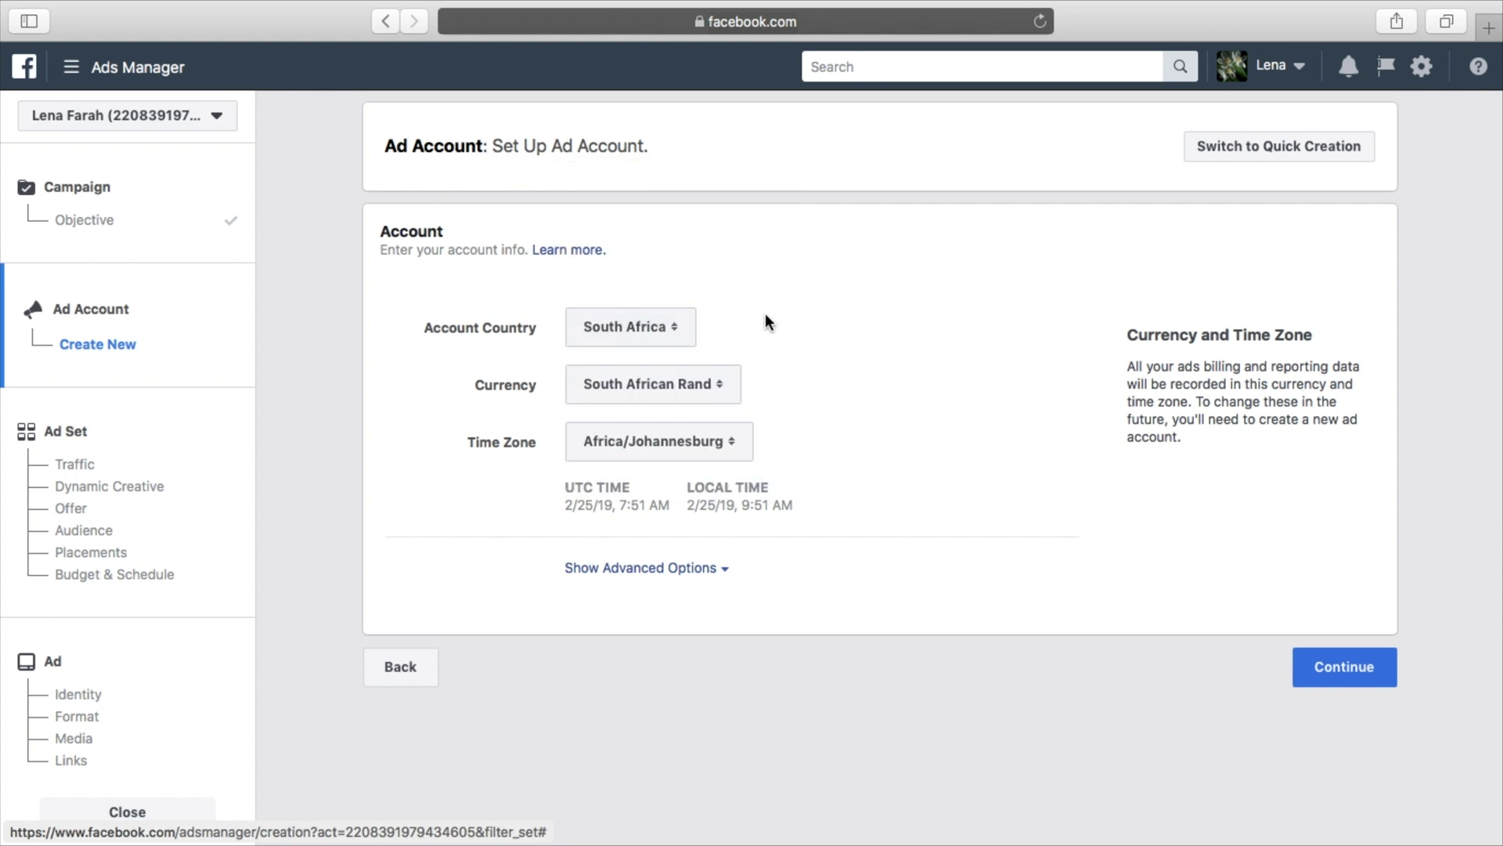
pyautogui.click(705, 385)
pyautogui.click(696, 388)
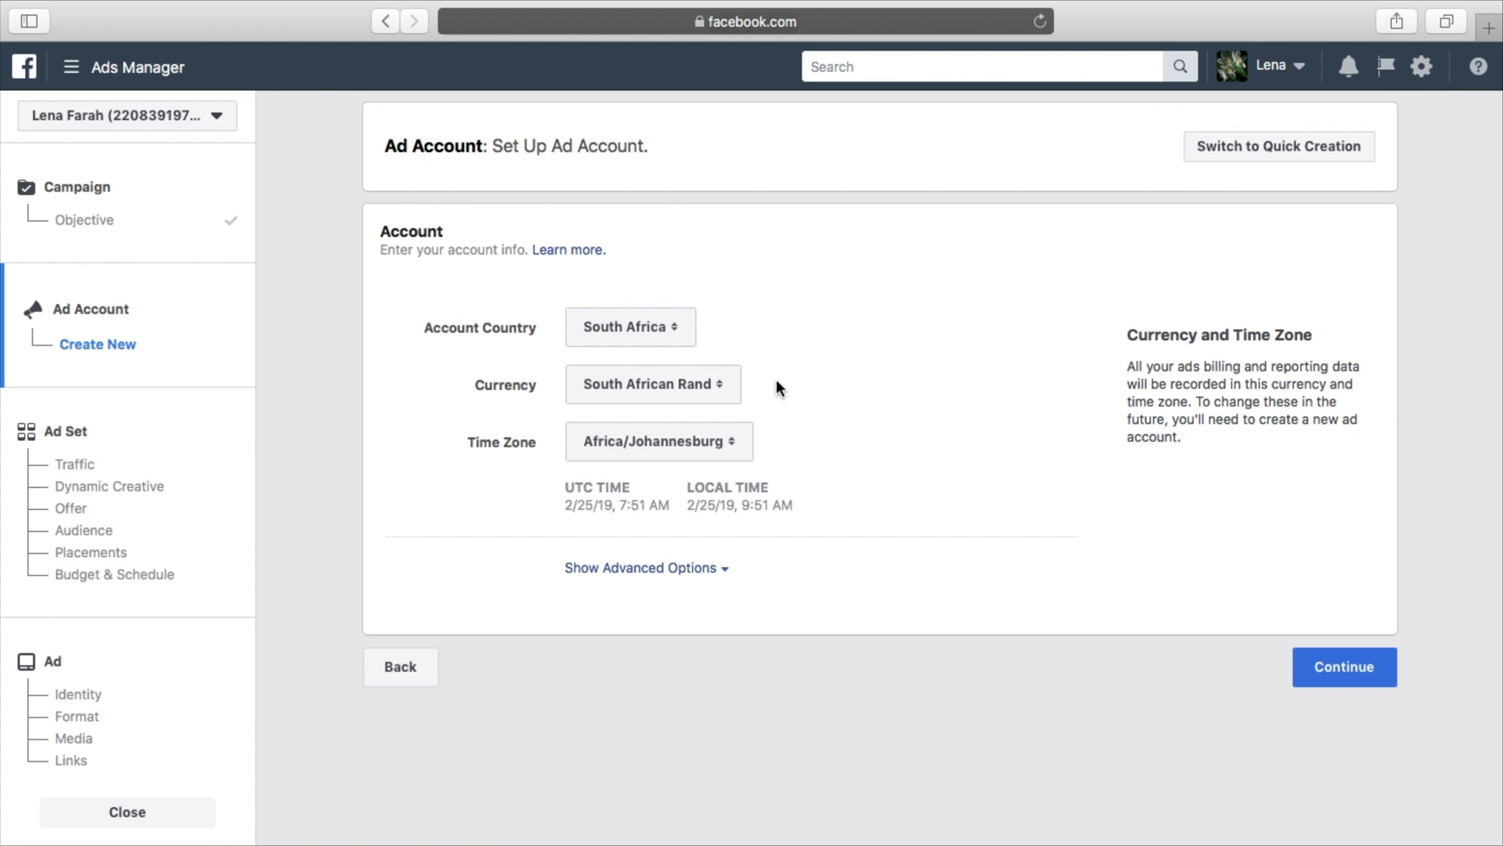
pyautogui.click(697, 388)
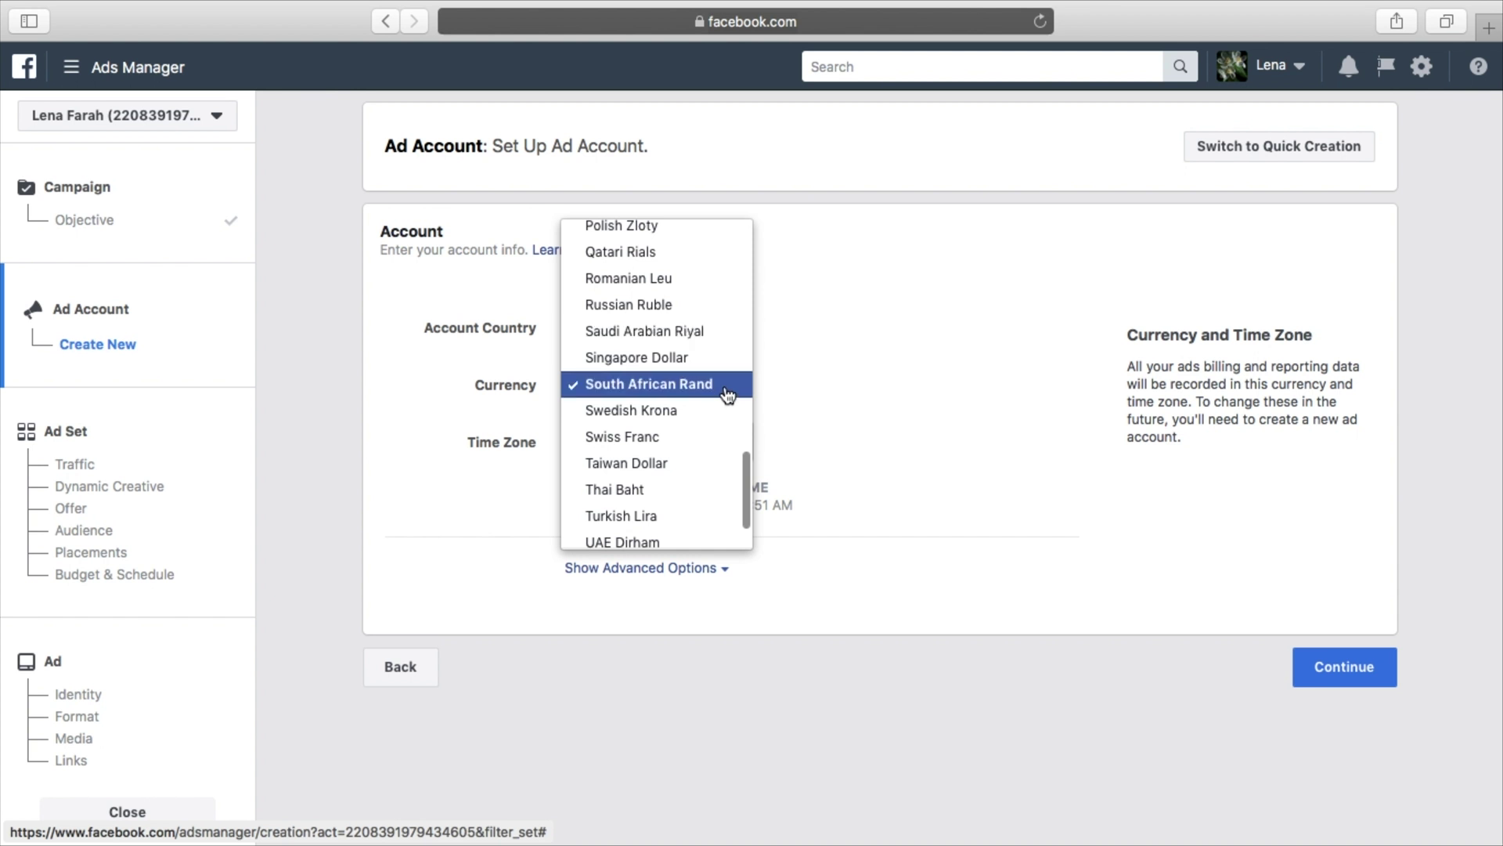
pyautogui.click(879, 370)
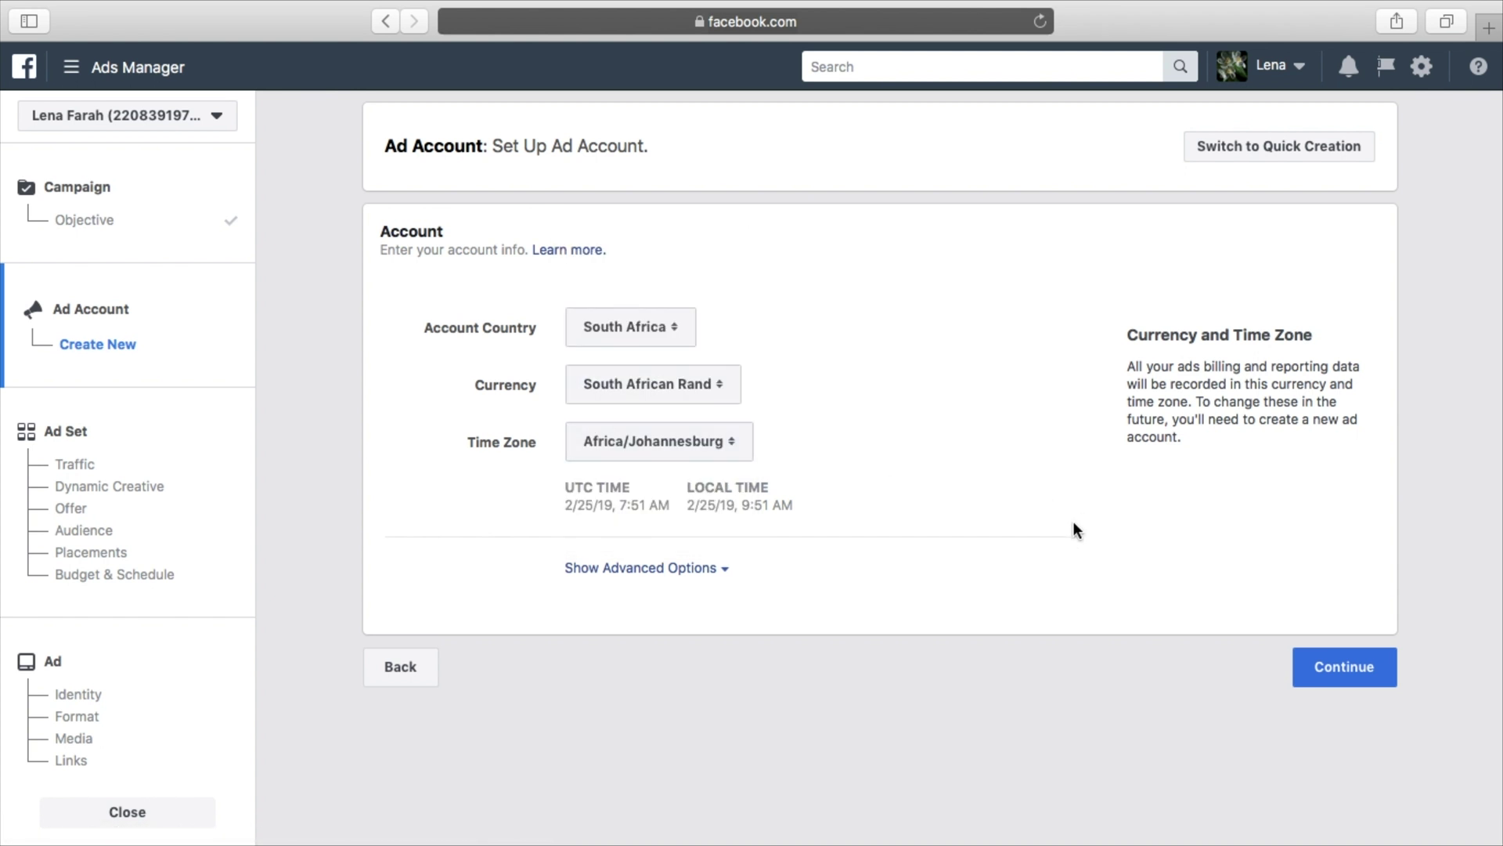
pyautogui.click(717, 568)
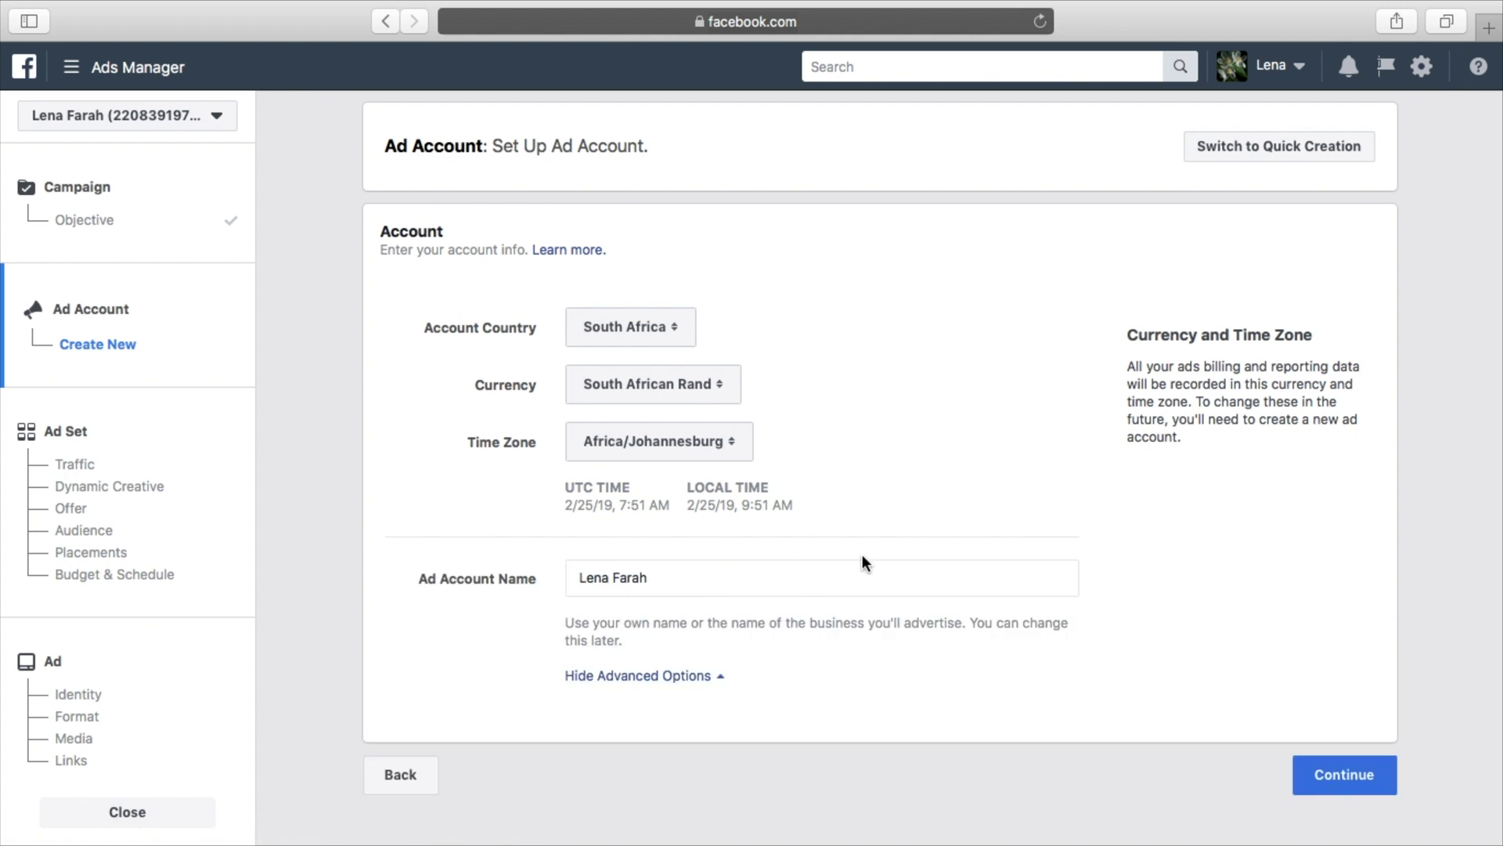
# Replace the ad account name with 'Kyles Coffee Shop Ad Account' and continue to the ad set
pyautogui.tripleClick(717, 583)
pyautogui.press('BackSpace')
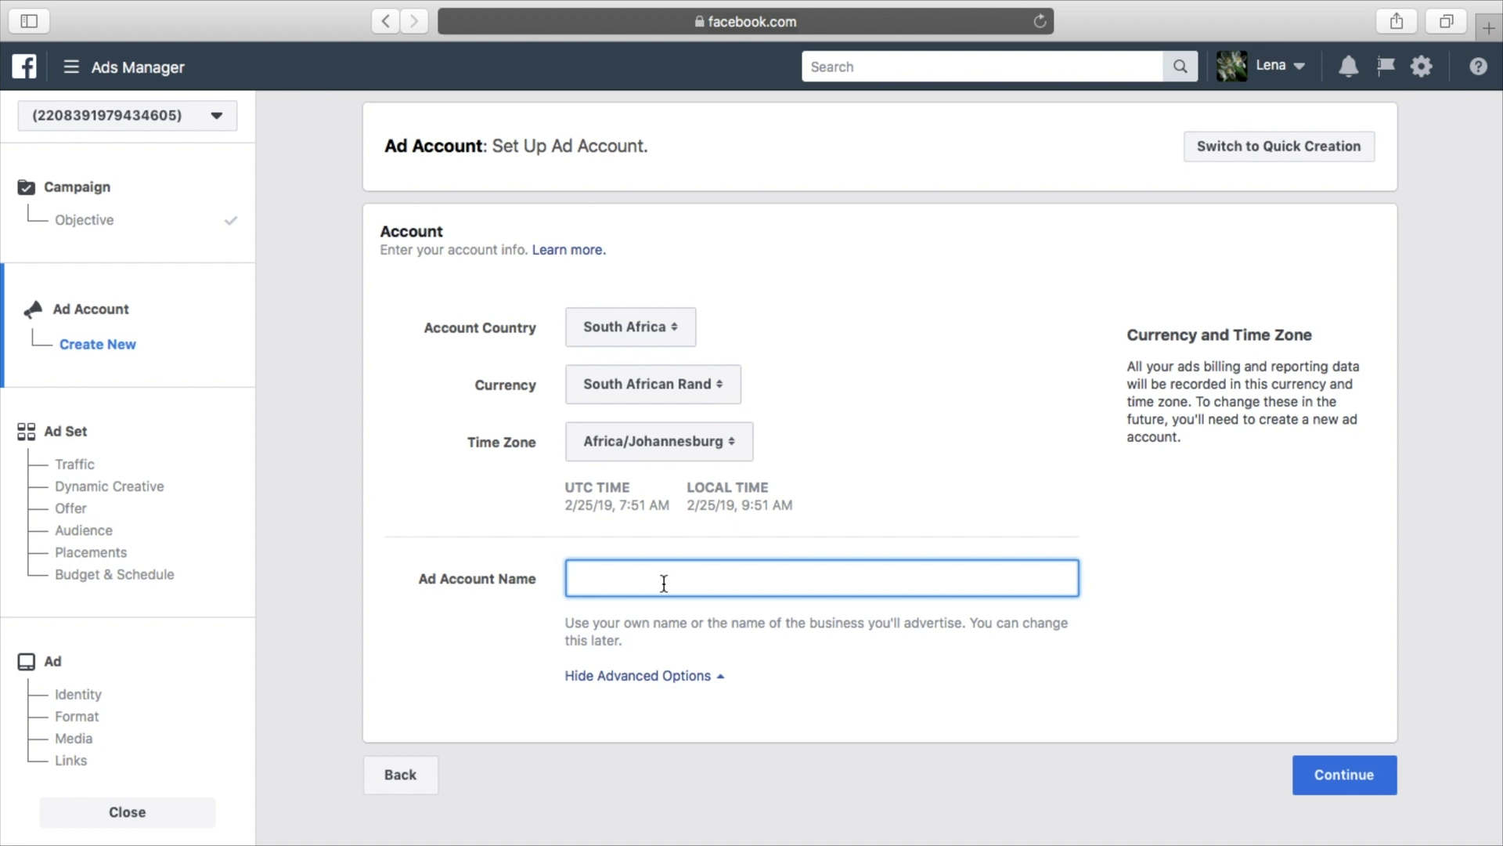
pyautogui.write('Kyles Coffee Shop Ad Account')
pyautogui.click(831, 667)
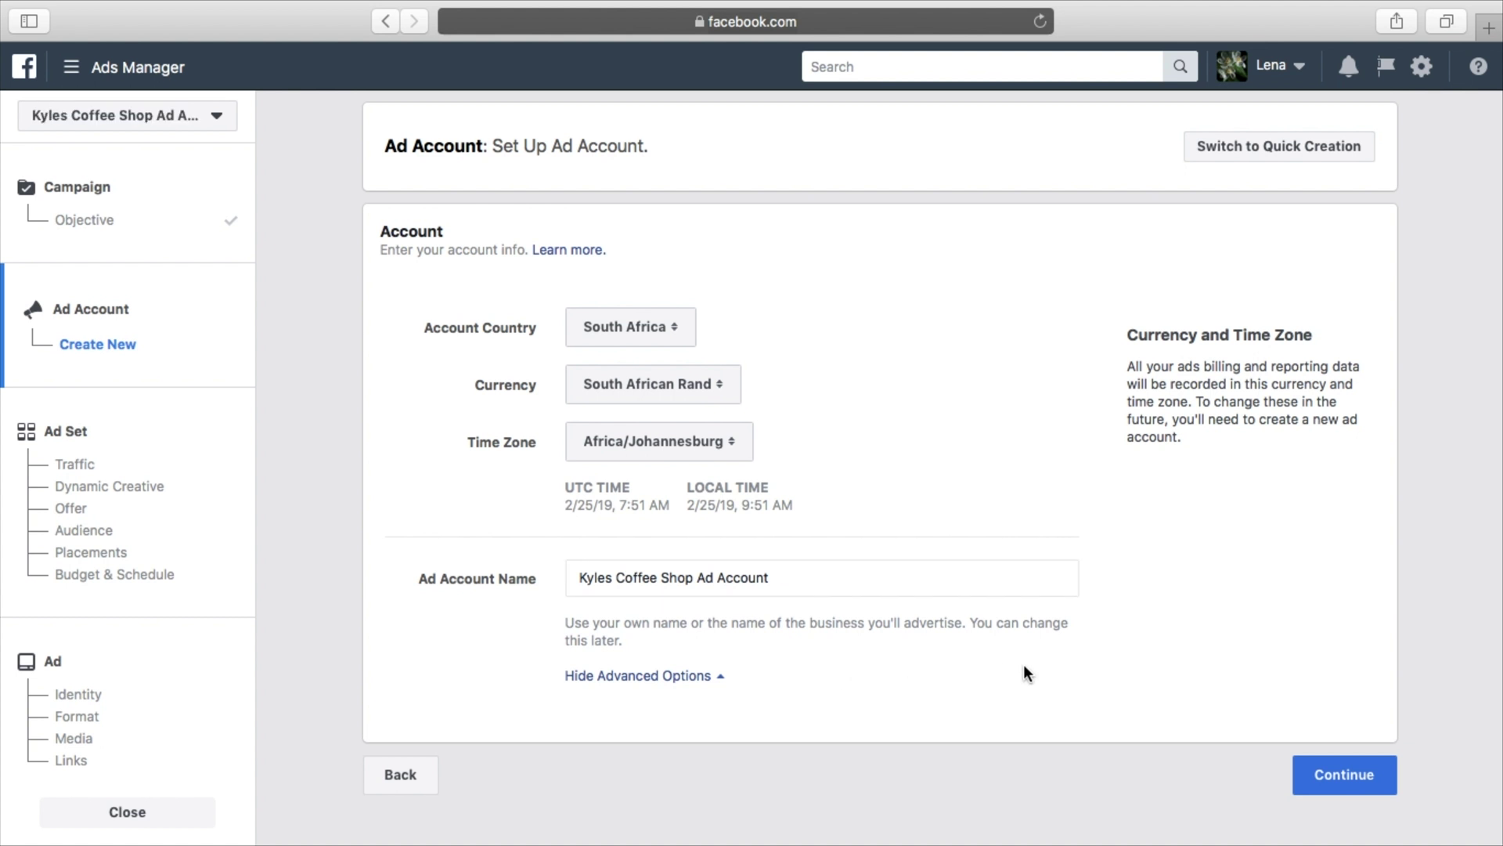
pyautogui.click(1336, 776)
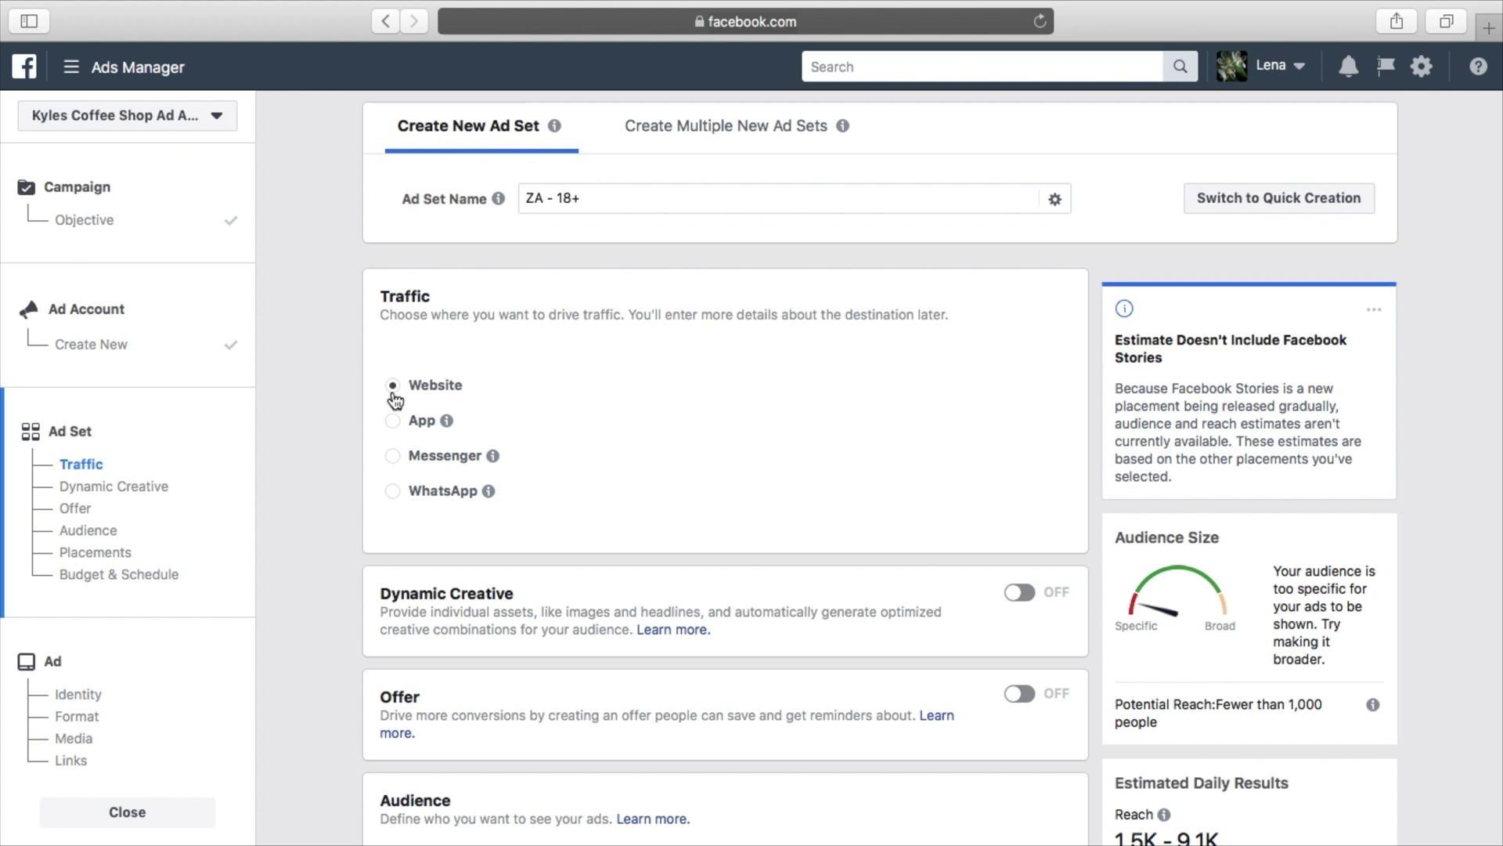
pyautogui.moveTo(447, 416)
pyautogui.scroll(-1, 876, 439)
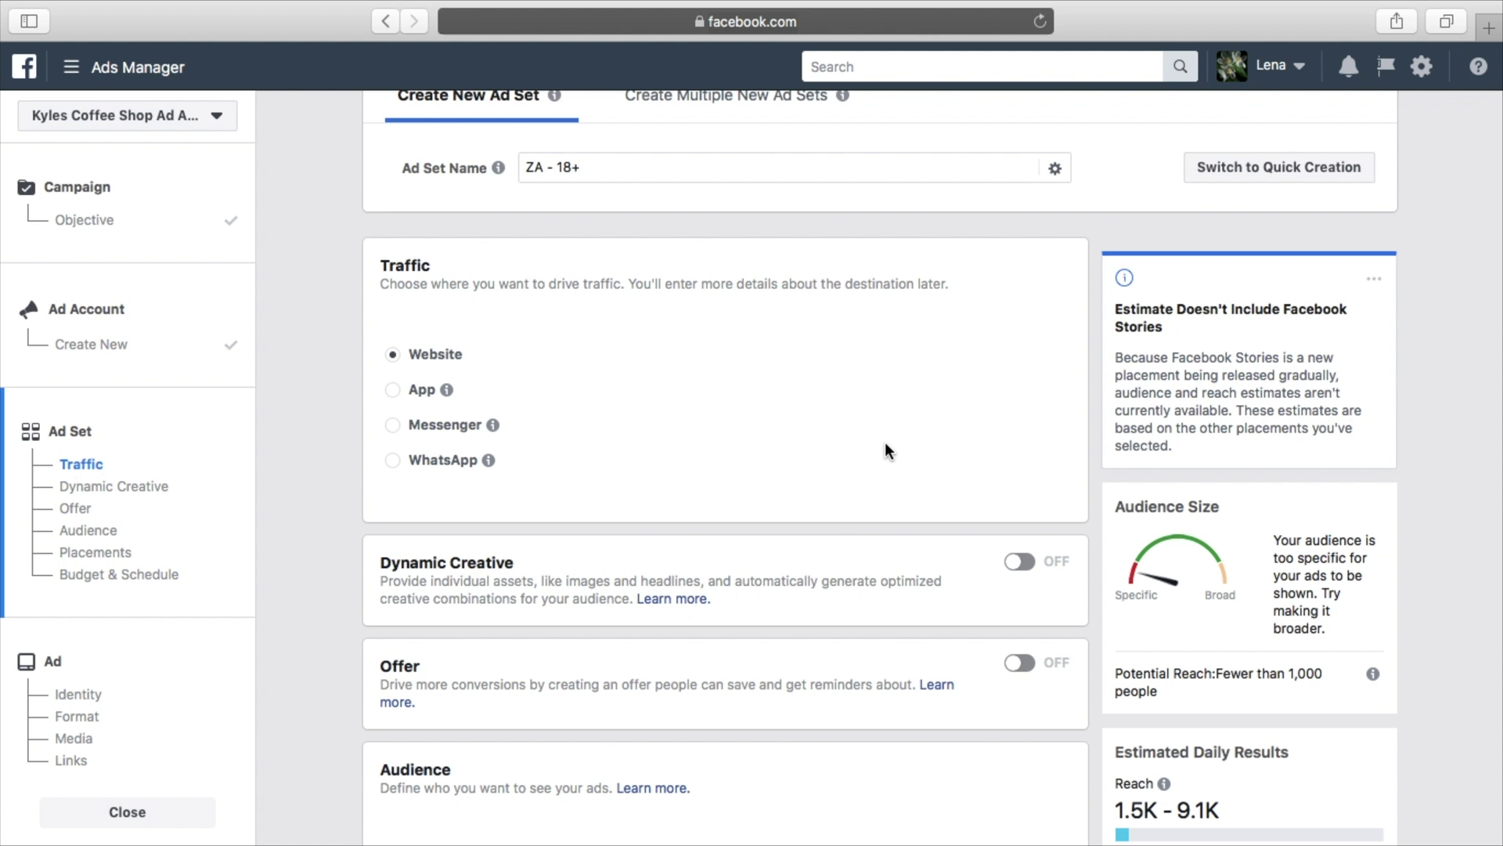
pyautogui.scroll(-2, 767, 360)
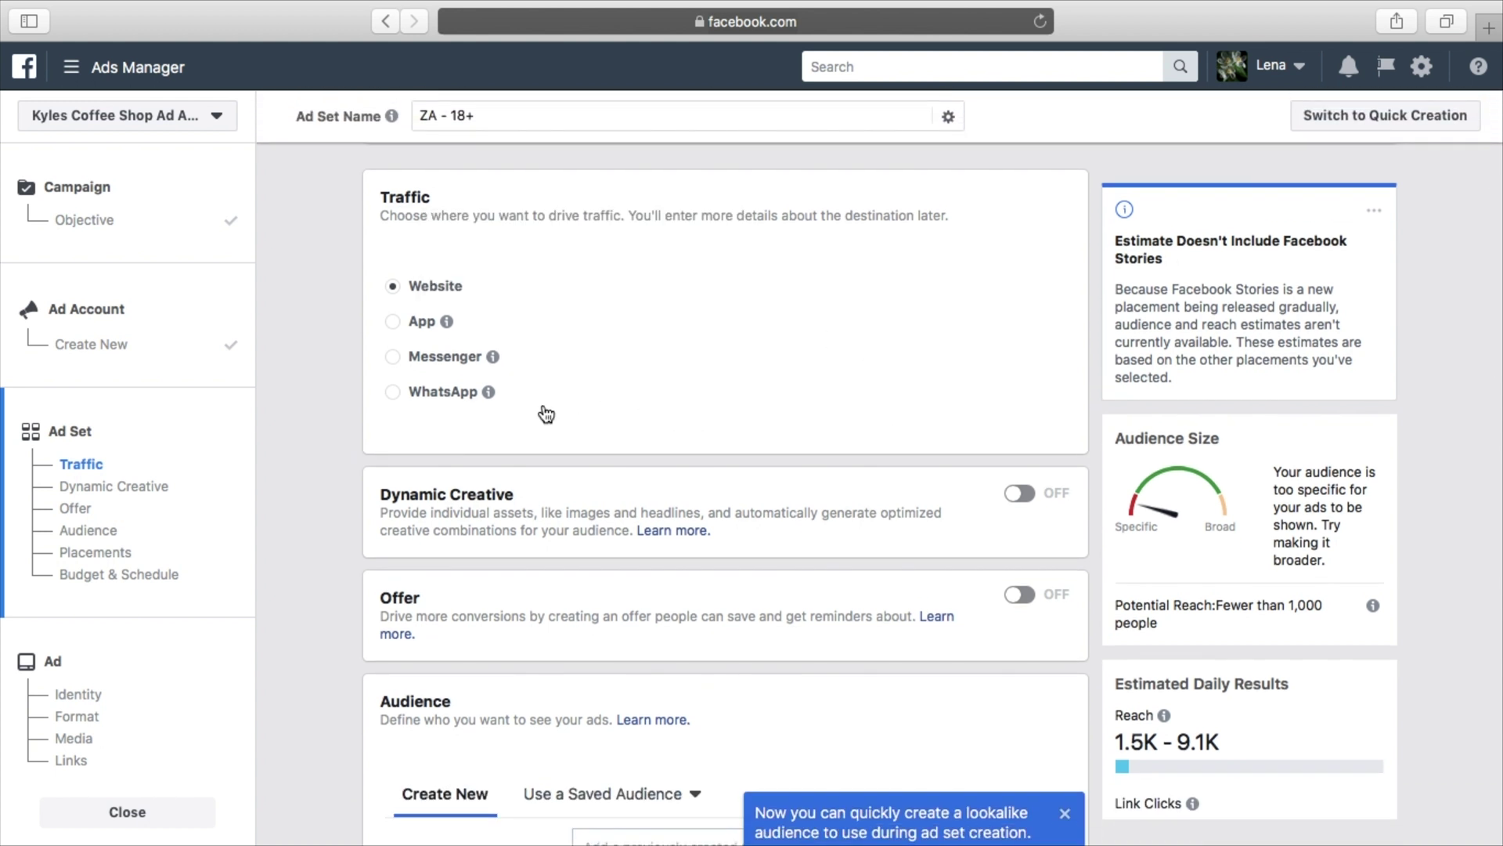
pyautogui.moveTo(492, 397)
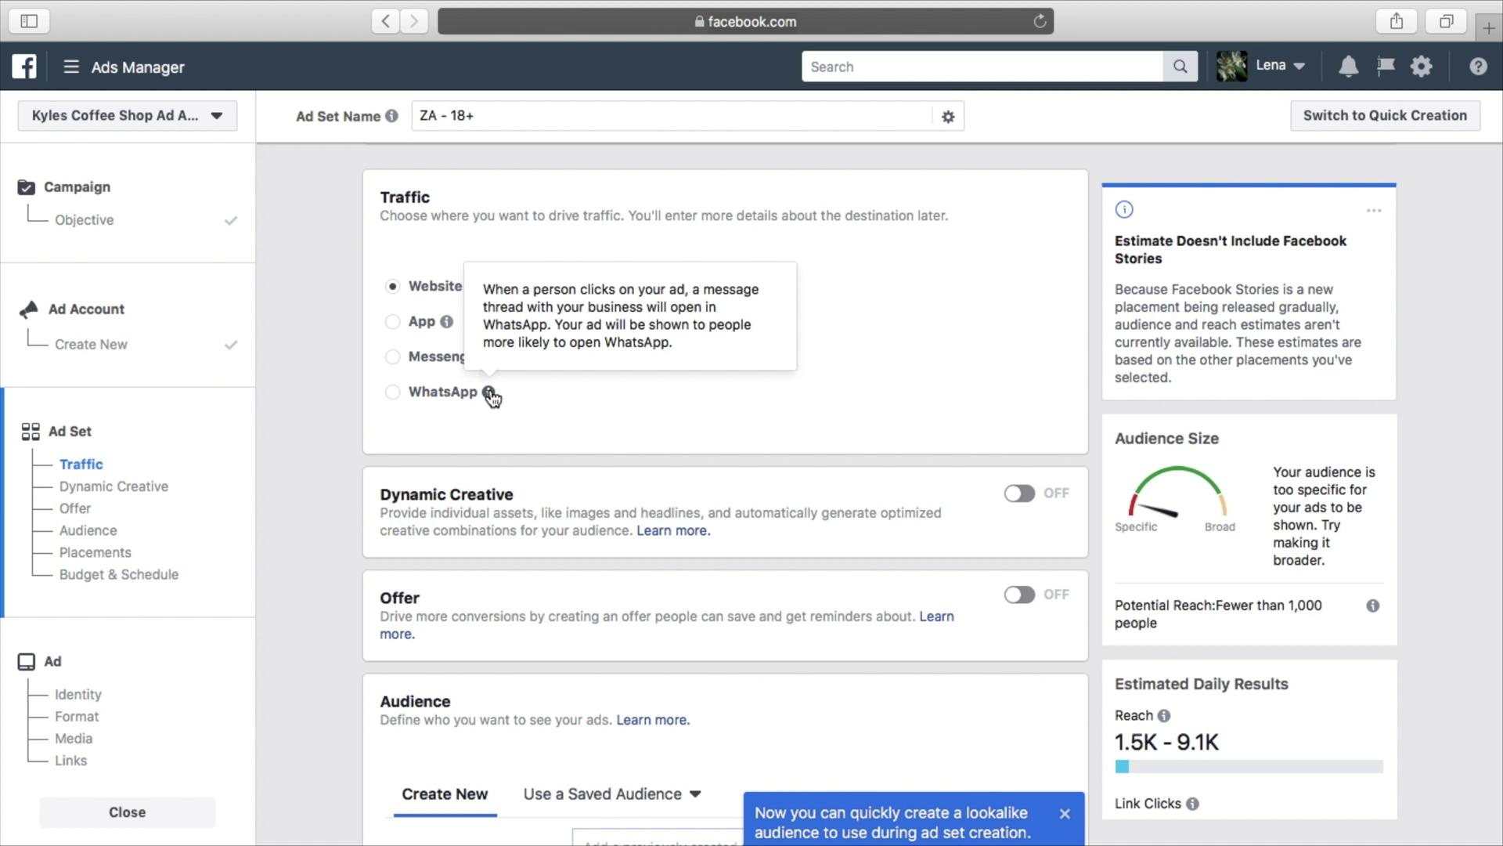
pyautogui.scroll(-3, 888, 406)
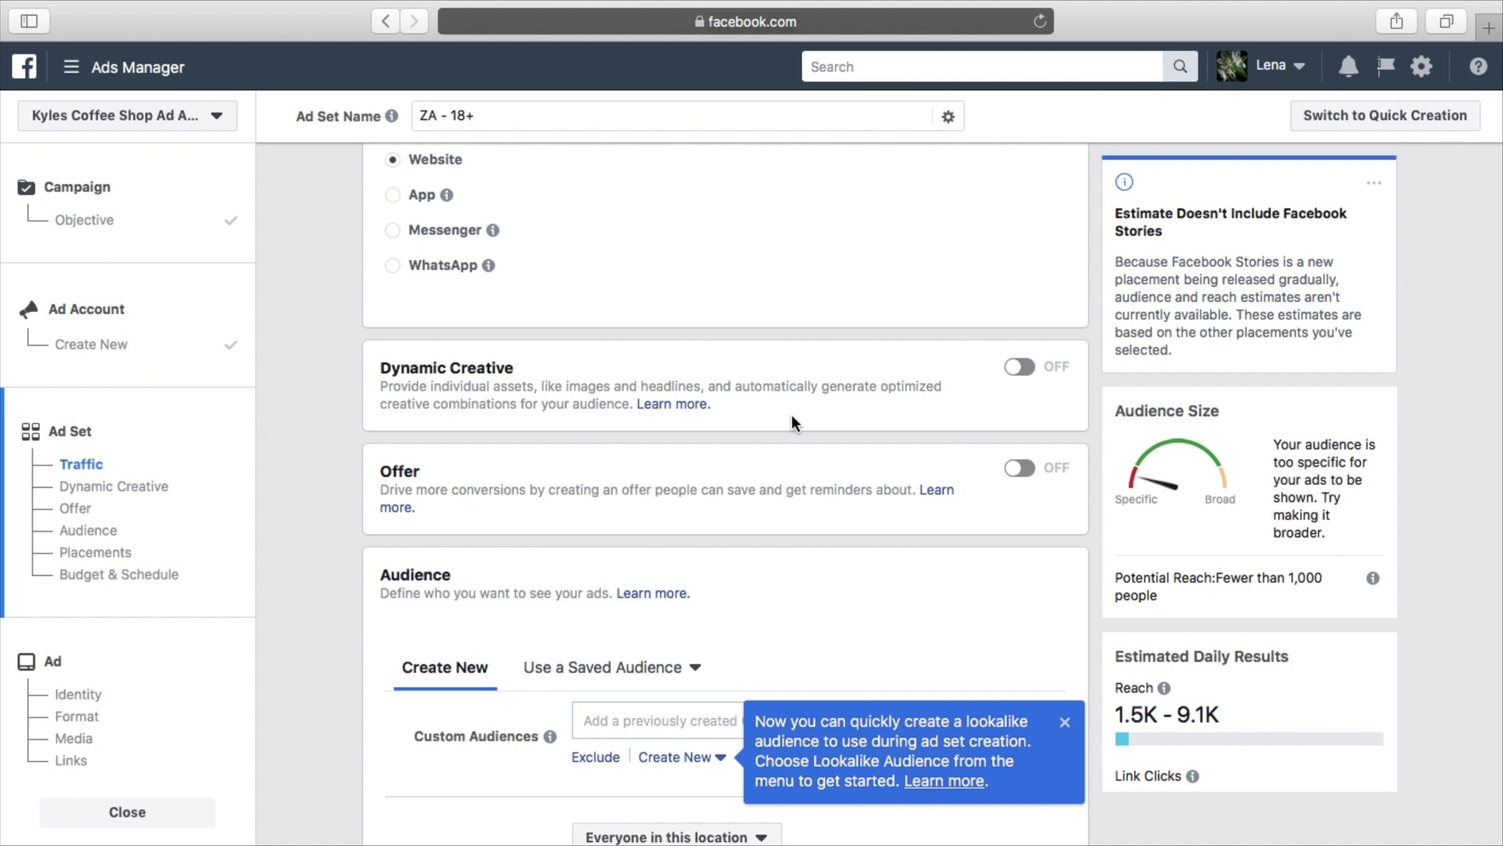
pyautogui.scroll(-3, 837, 391)
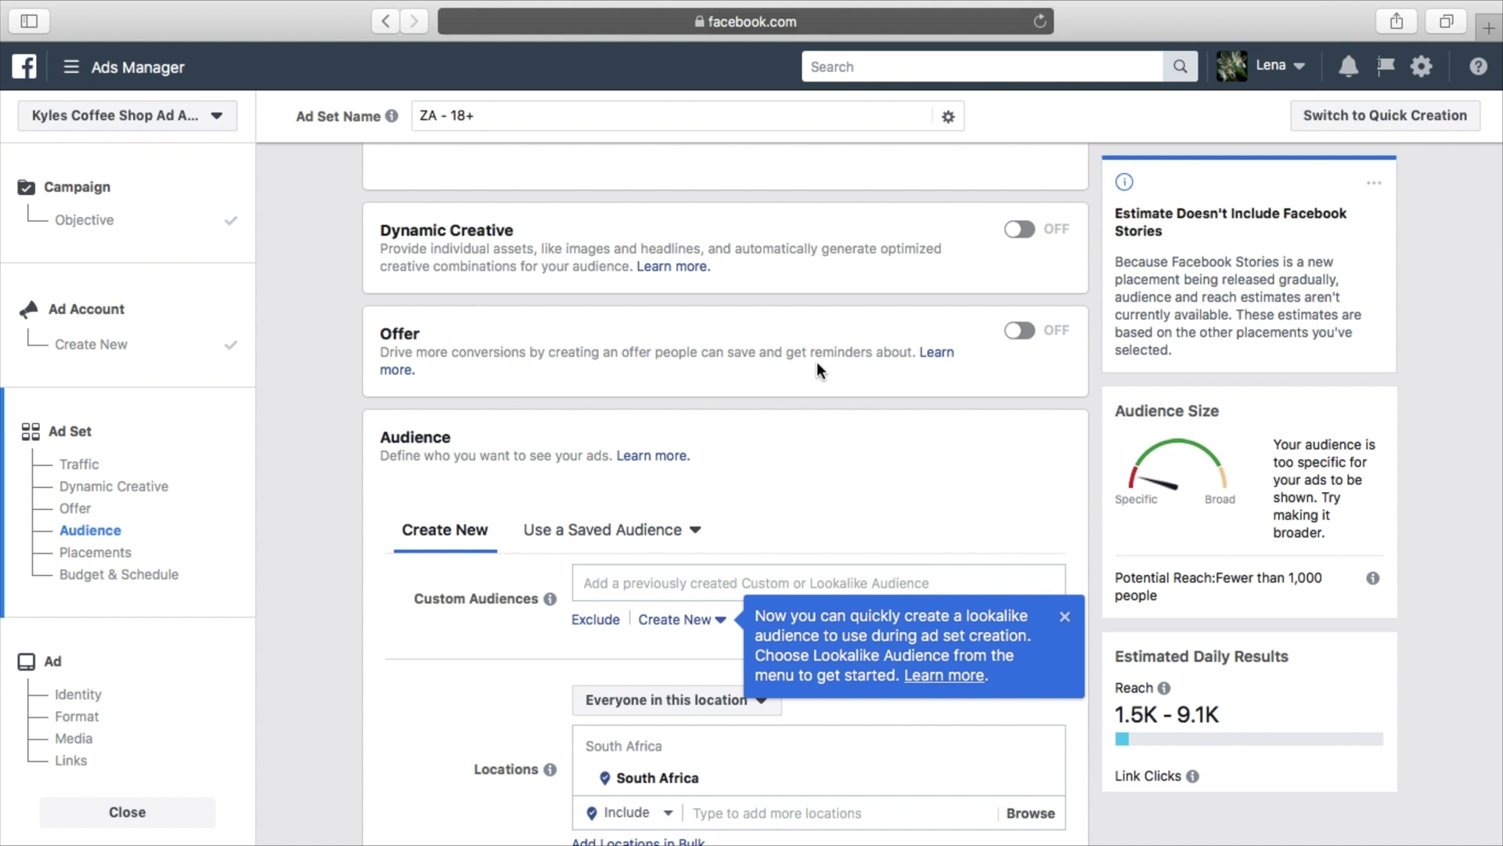
# Close the blue lookalike audience tip and delete South Africa from the ad set's Locations
pyautogui.scroll(-2, 816, 368)
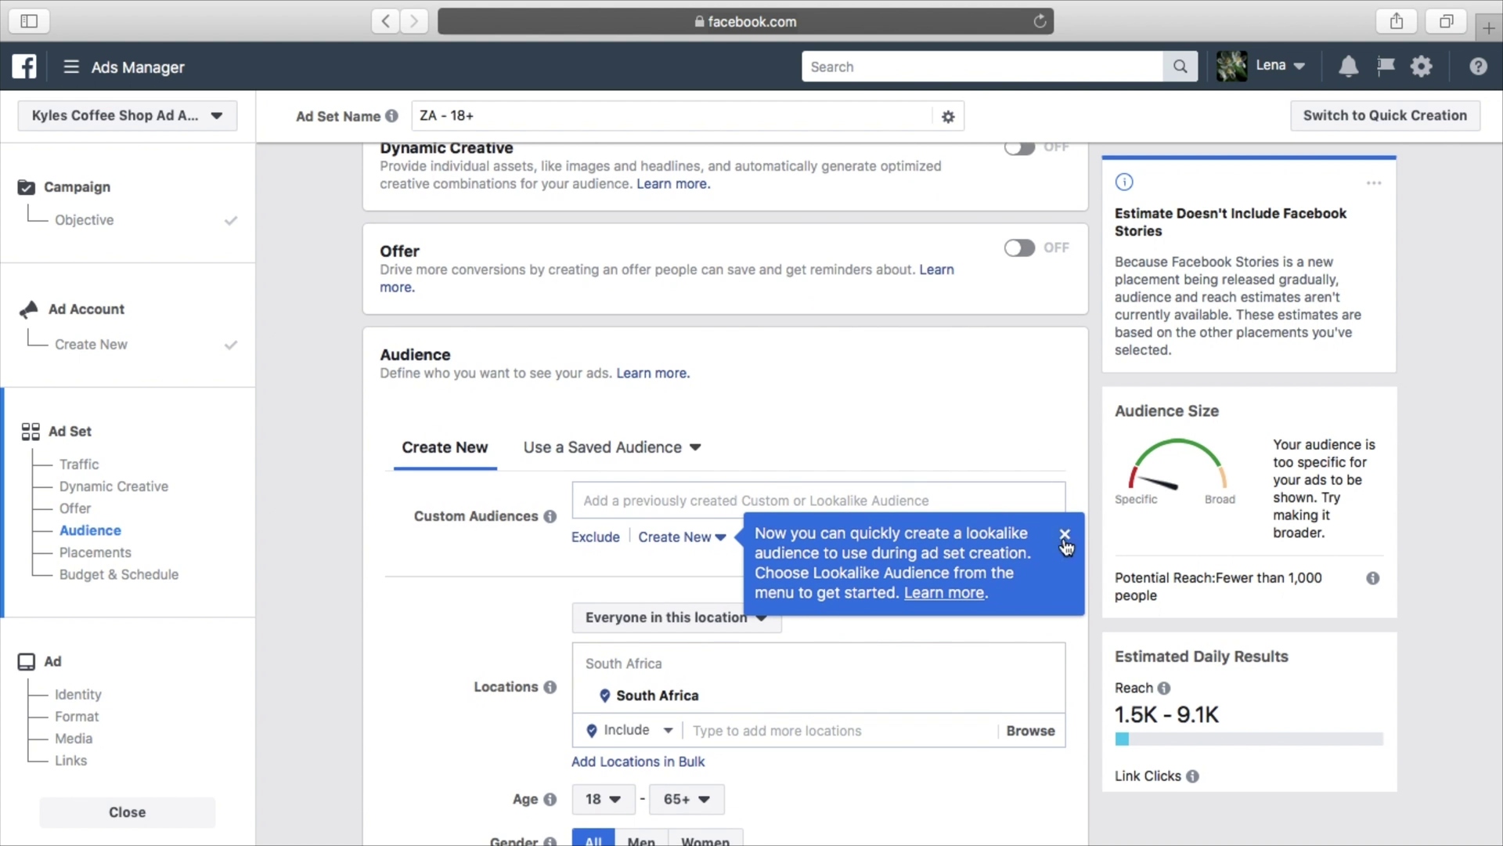
pyautogui.click(1065, 534)
pyautogui.scroll(-2, 998, 427)
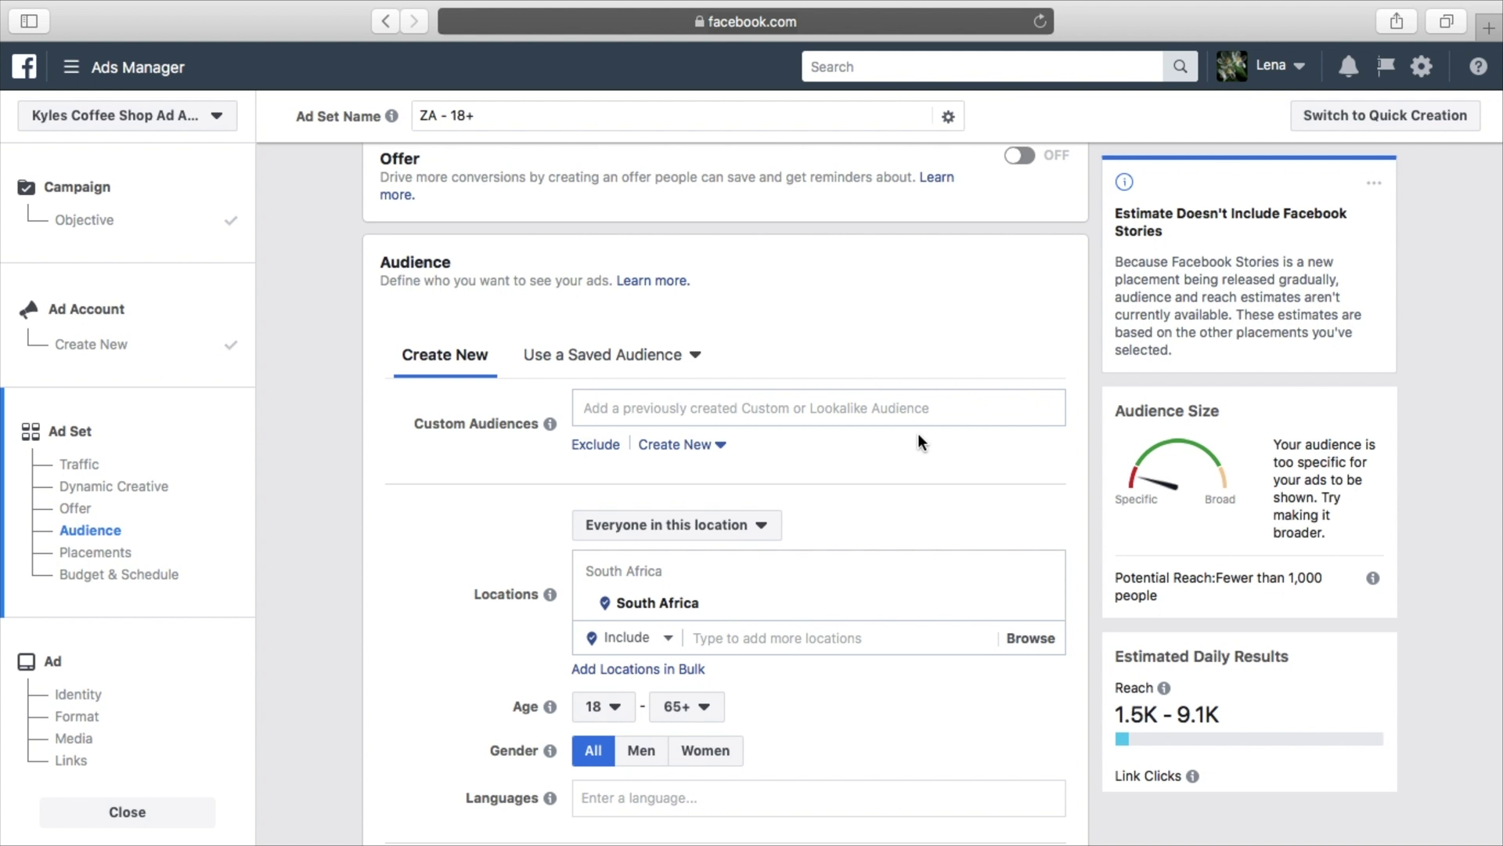
pyautogui.scroll(-1, 979, 473)
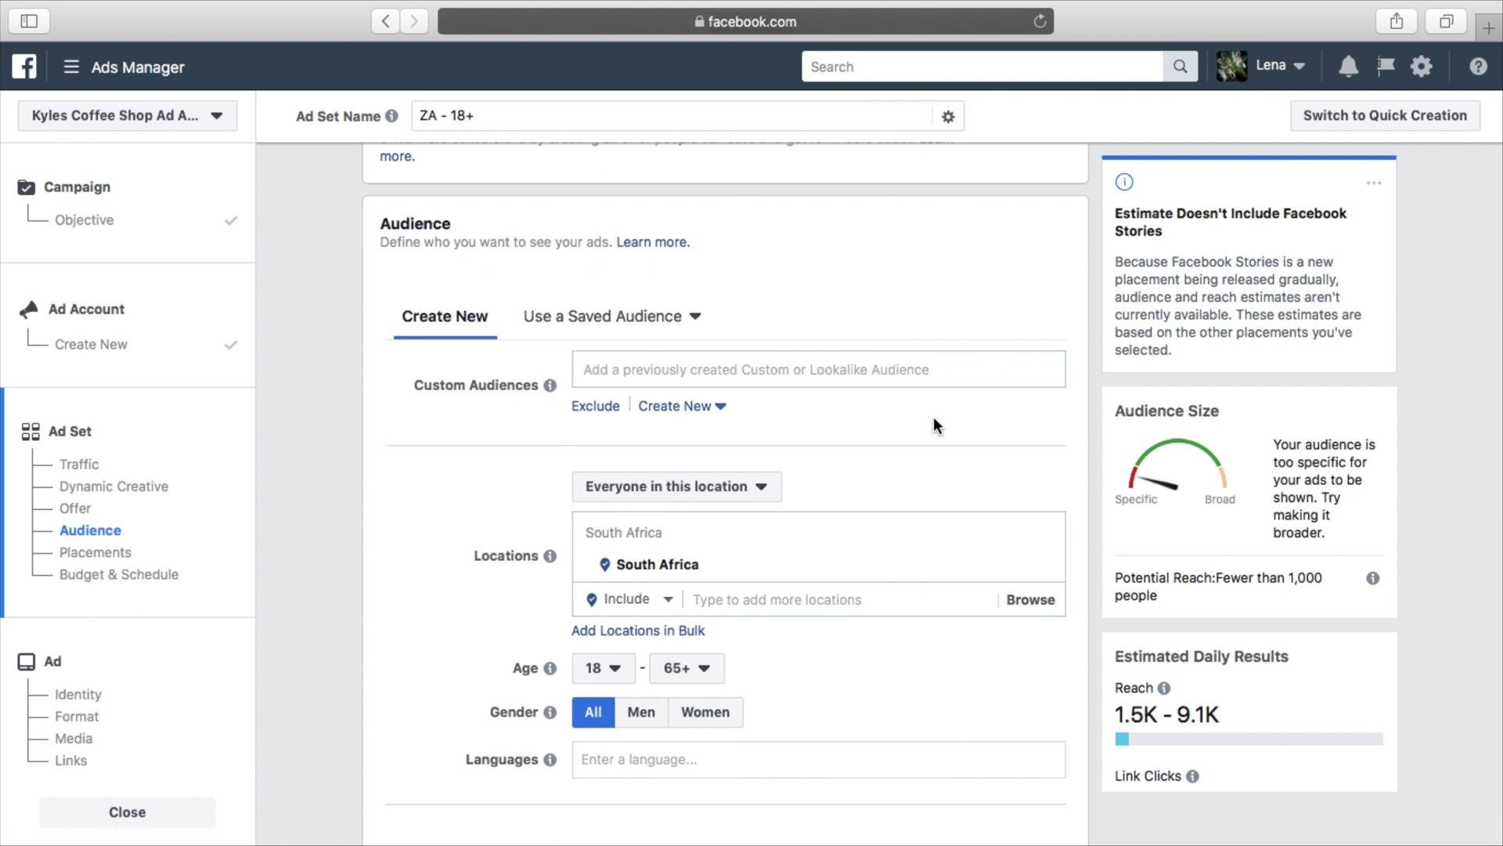
pyautogui.scroll(-2, 933, 426)
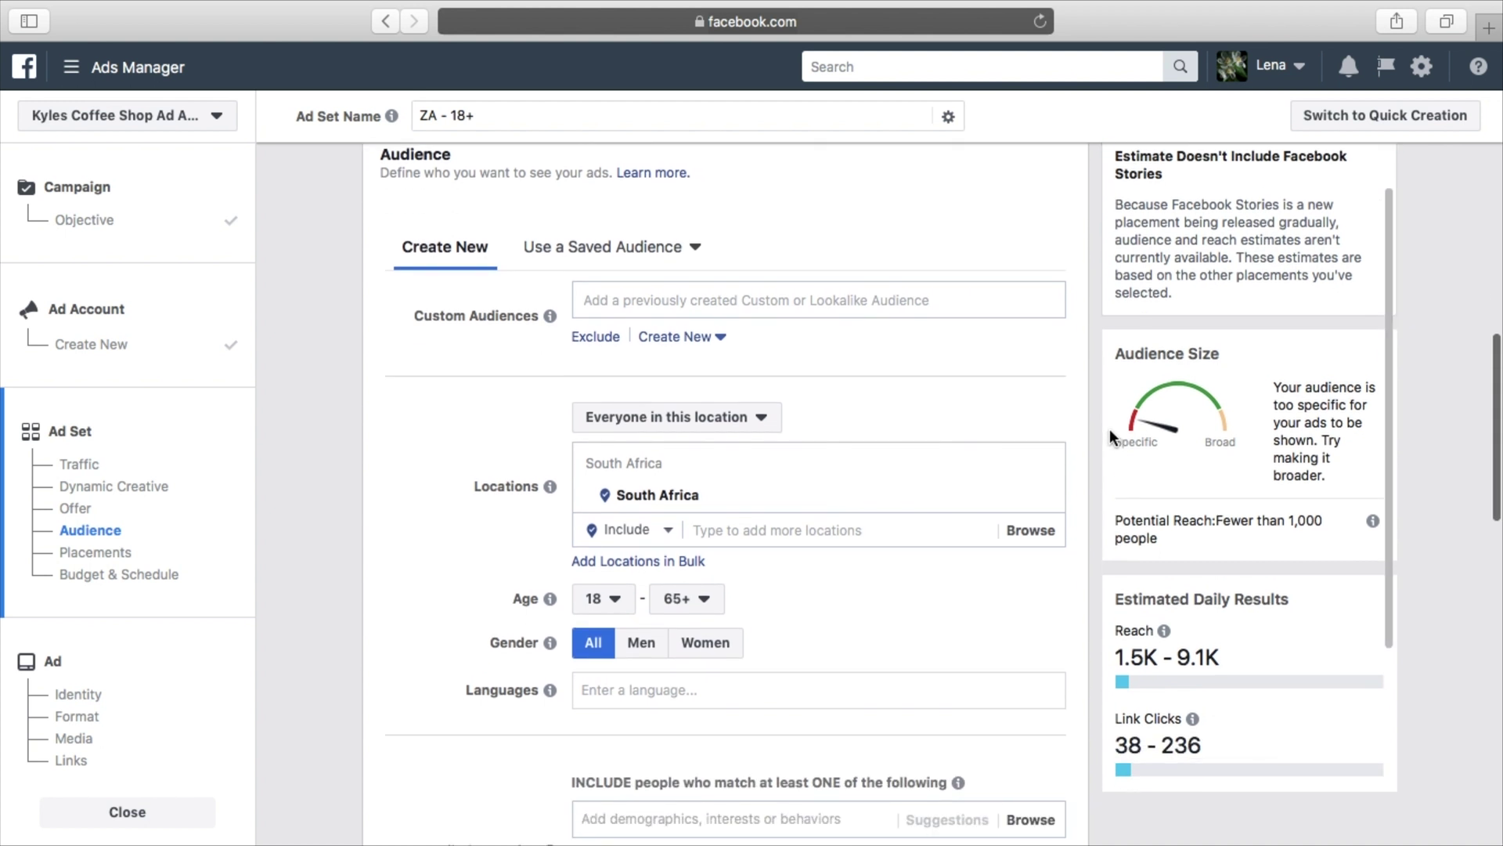
pyautogui.scroll(-1, 1092, 430)
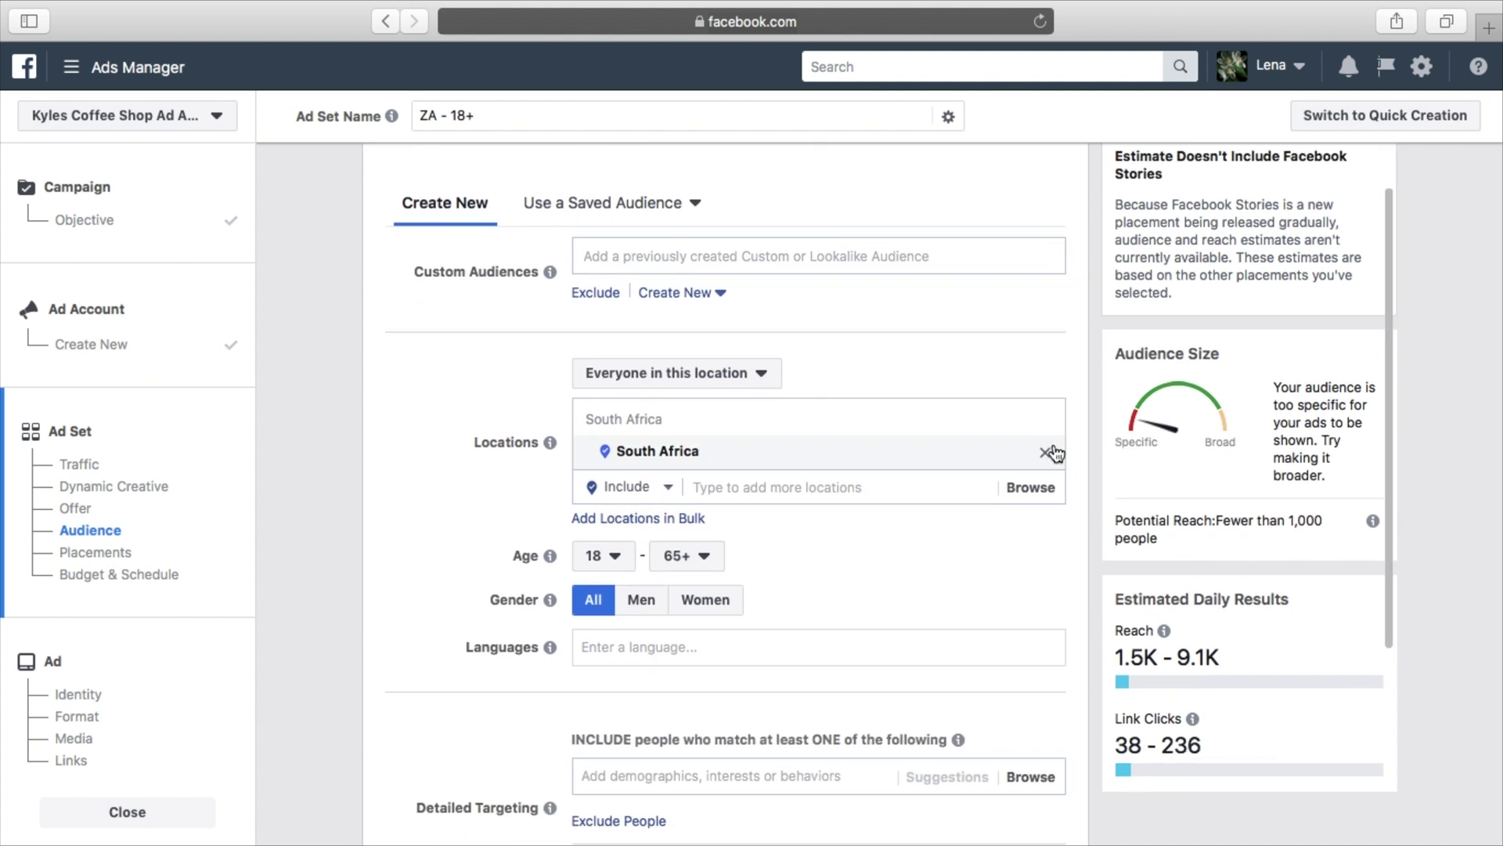
pyautogui.click(1044, 454)
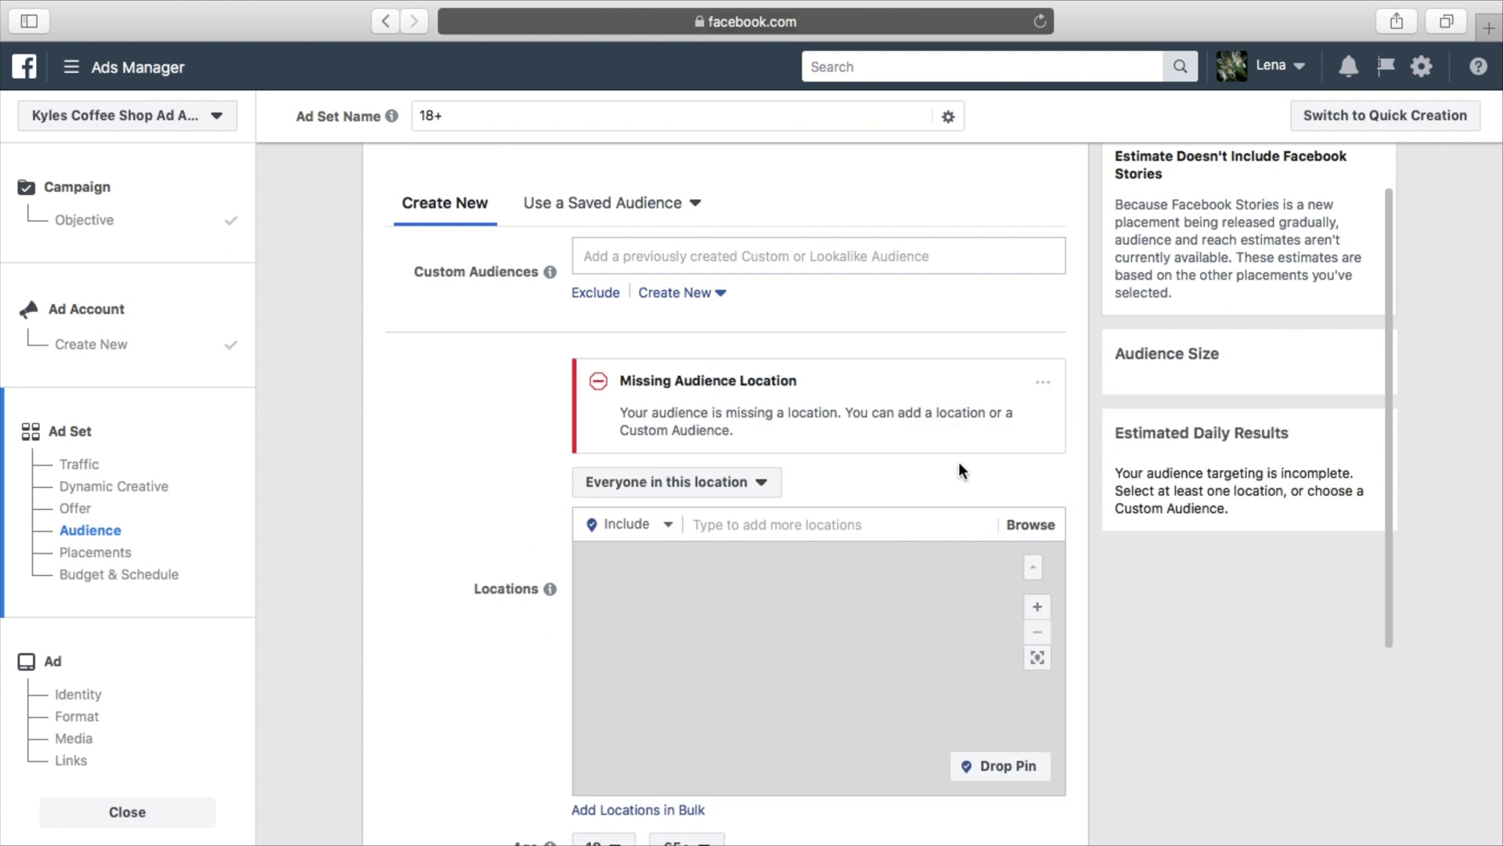
# Search 'new york' in Locations and add New York, New York with its 25-mile radius
pyautogui.click(810, 524)
pyautogui.write('unite')
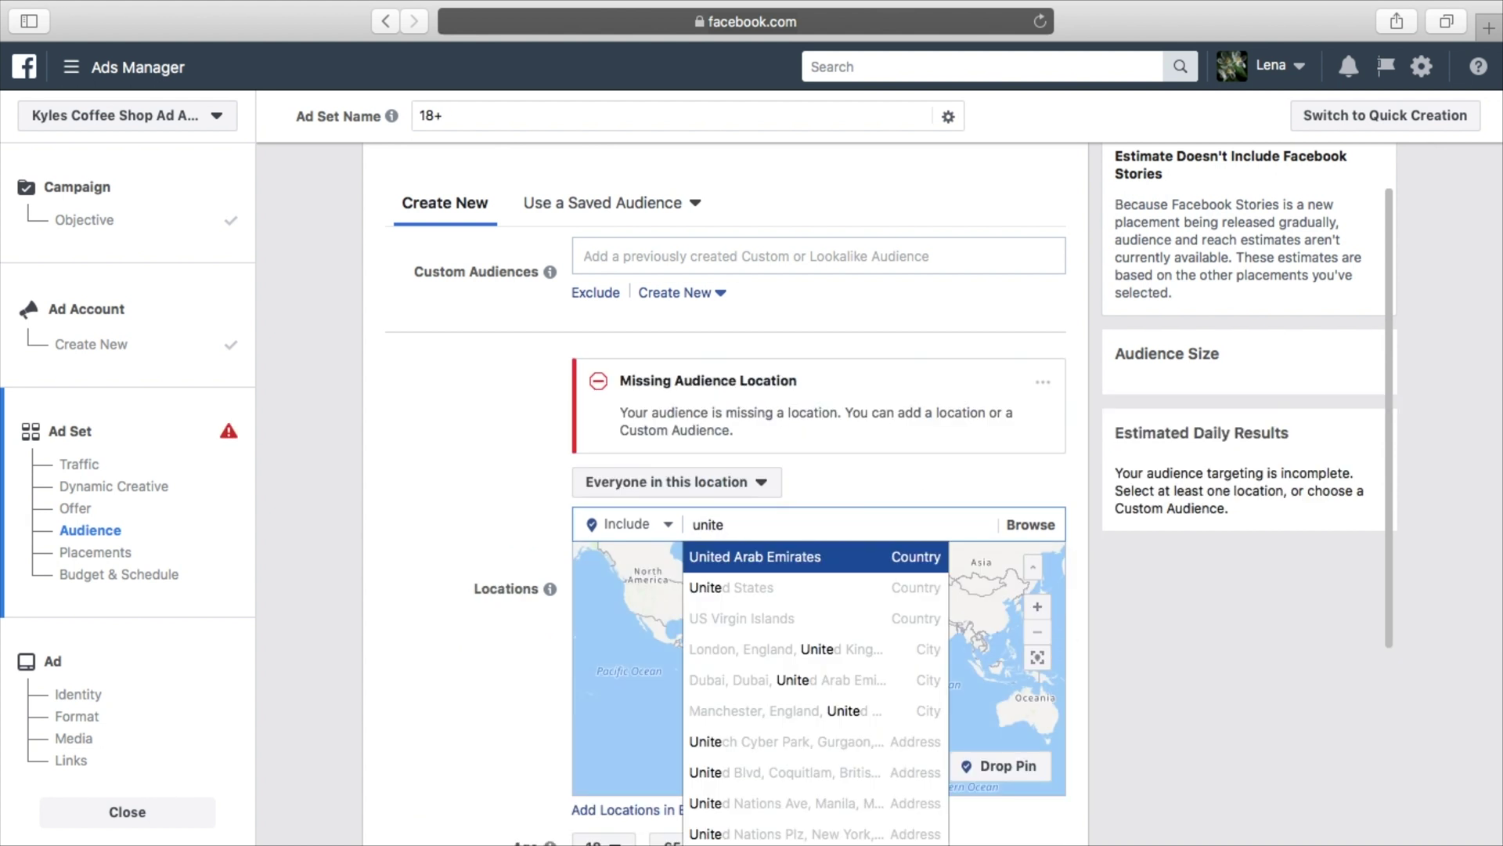
pyautogui.doubleClick(804, 529)
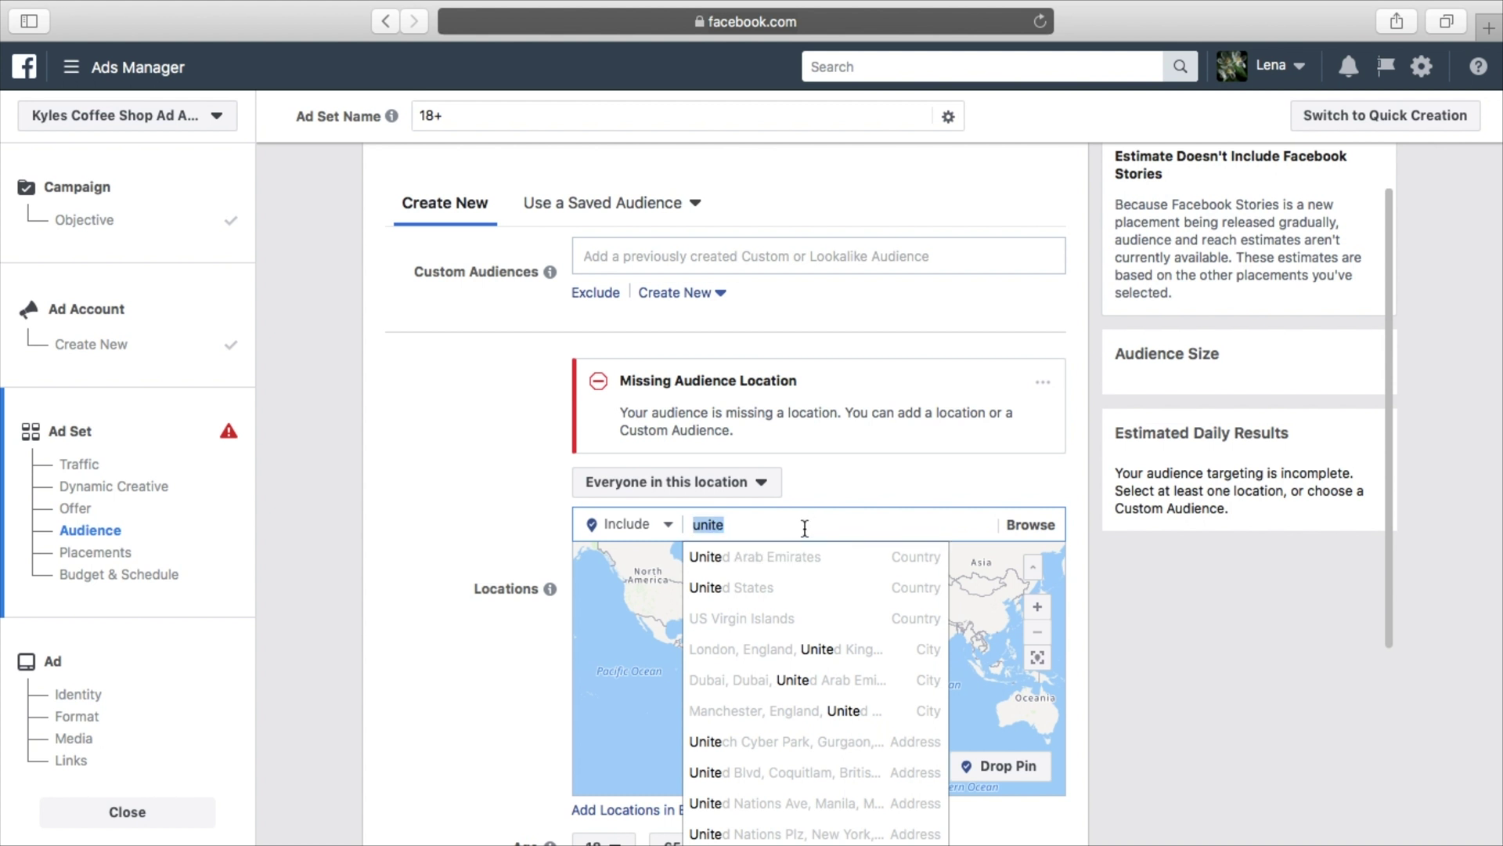
pyautogui.press('BackSpace')
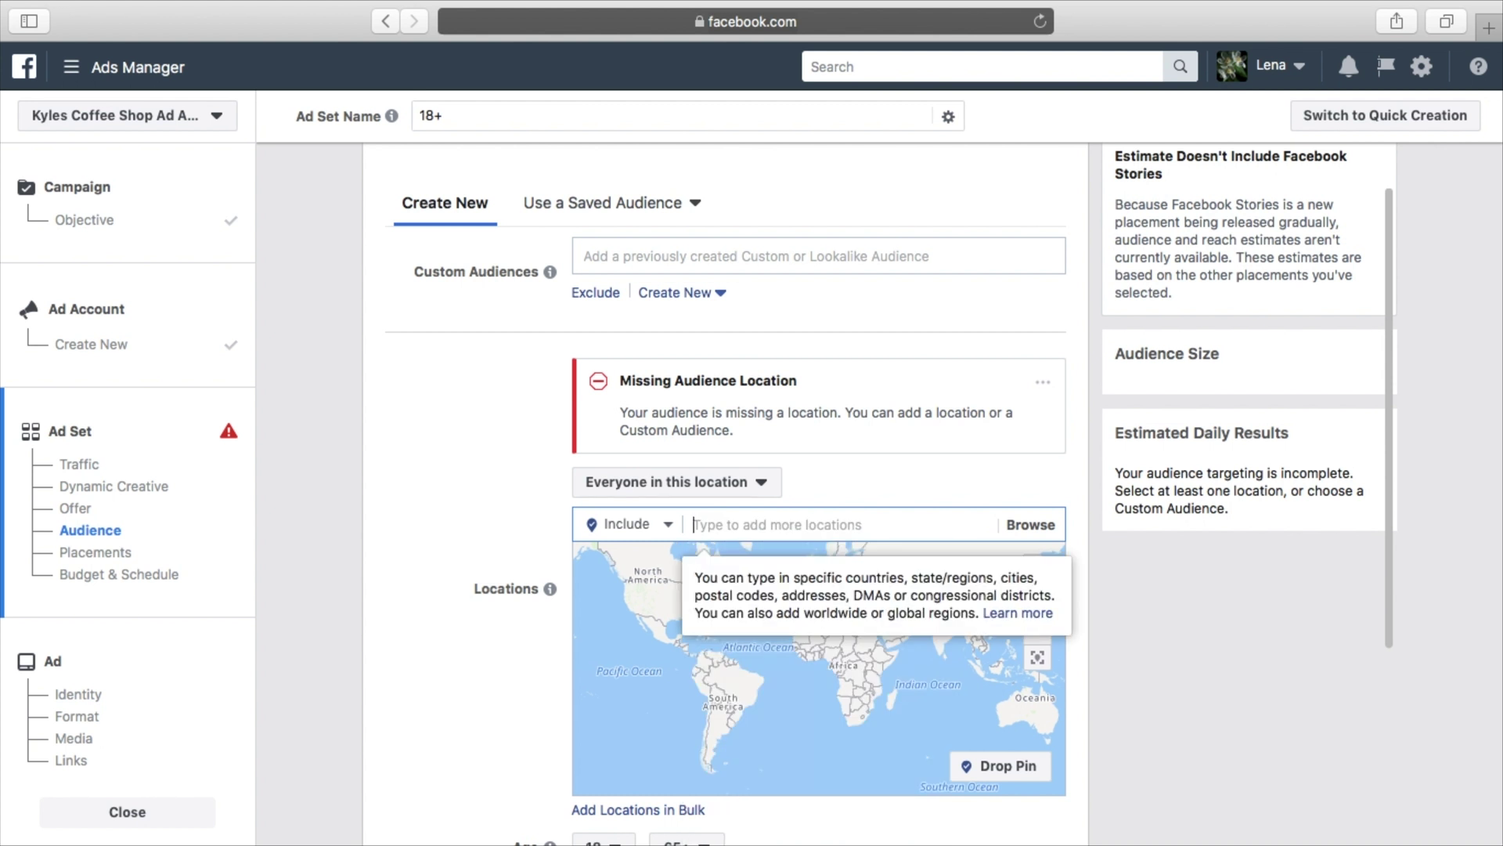
pyautogui.write('new')
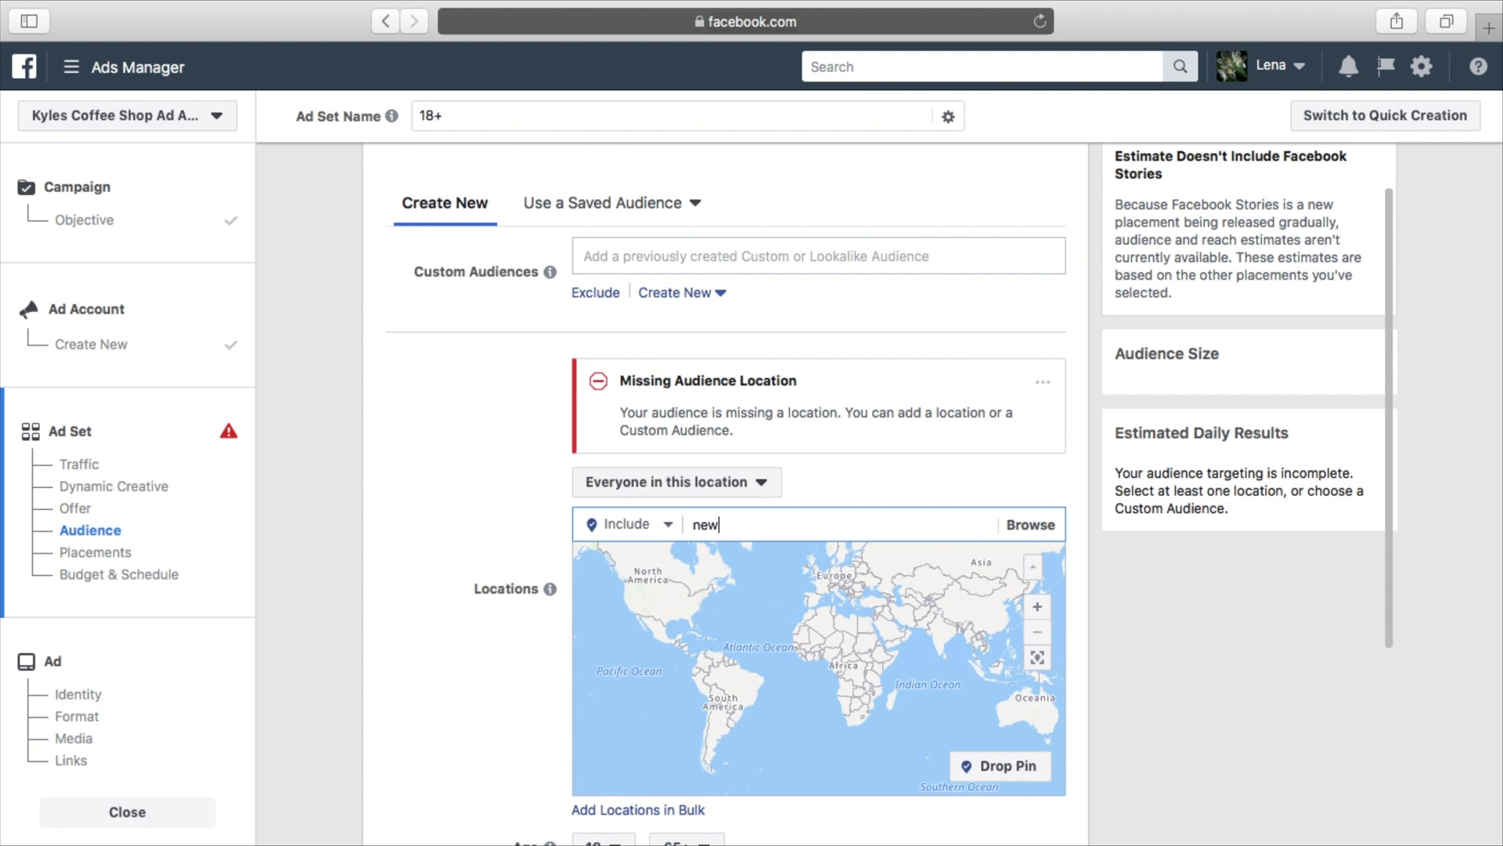
pyautogui.write(' york')
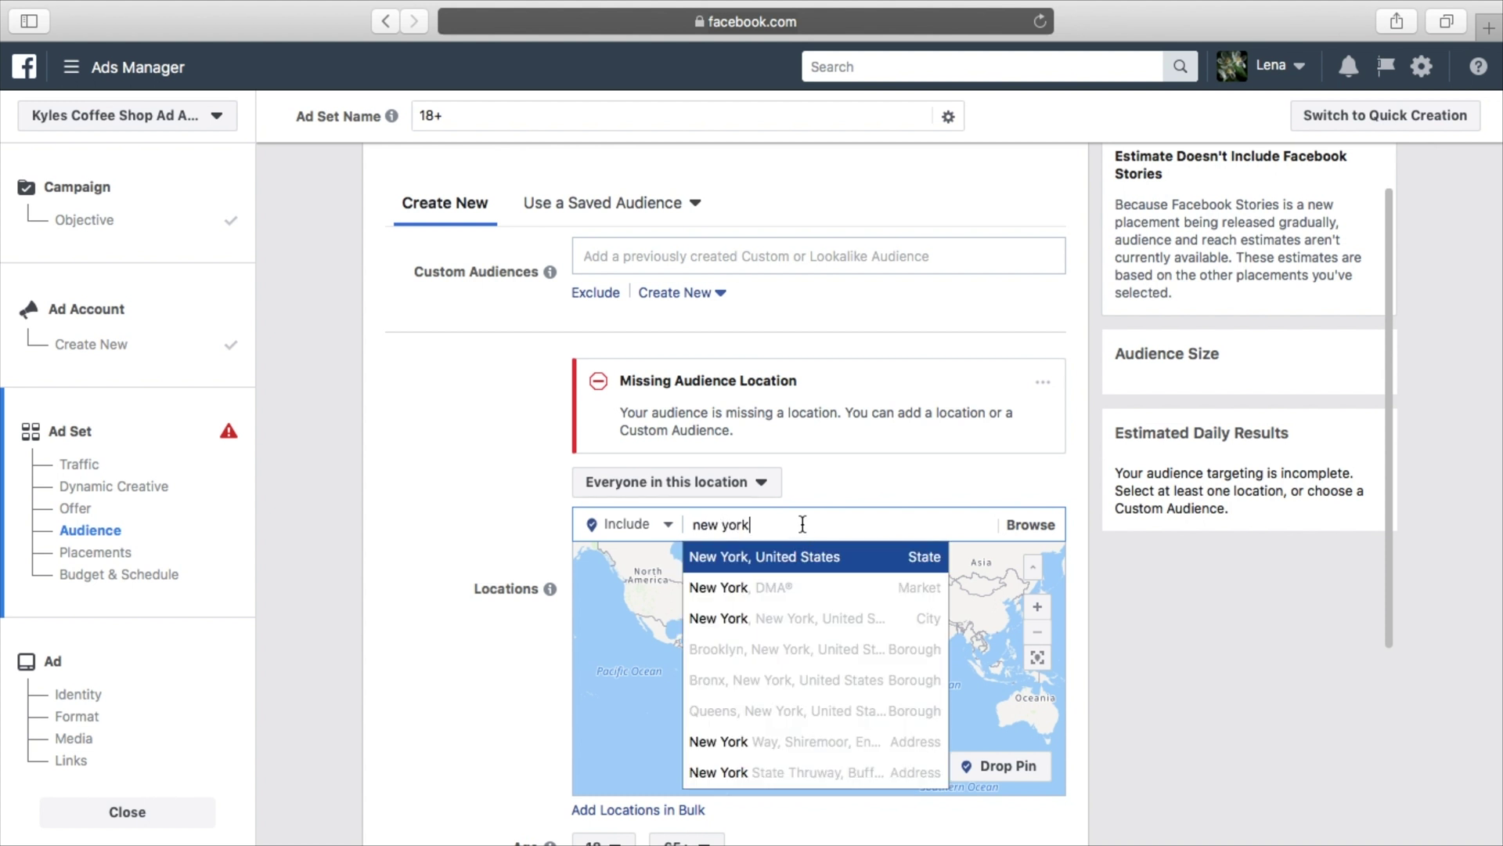
pyautogui.click(818, 630)
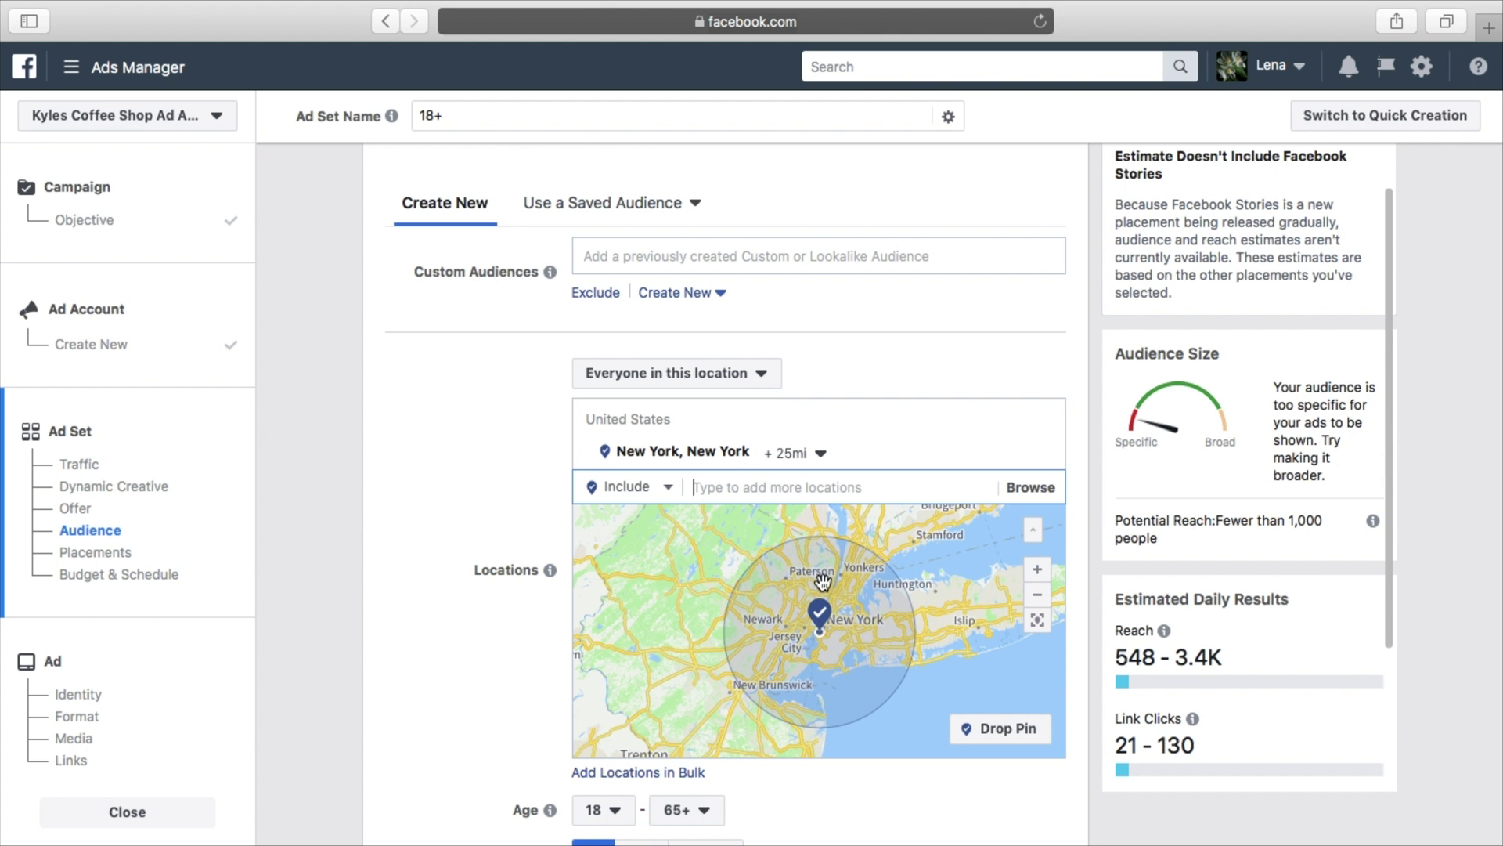
pyautogui.click(1038, 579)
# Drag the New York radius slider down from 25 to about 11 miles
pyautogui.click(1038, 579)
pyautogui.click(1038, 580)
pyautogui.click(1038, 579)
pyautogui.click(1038, 580)
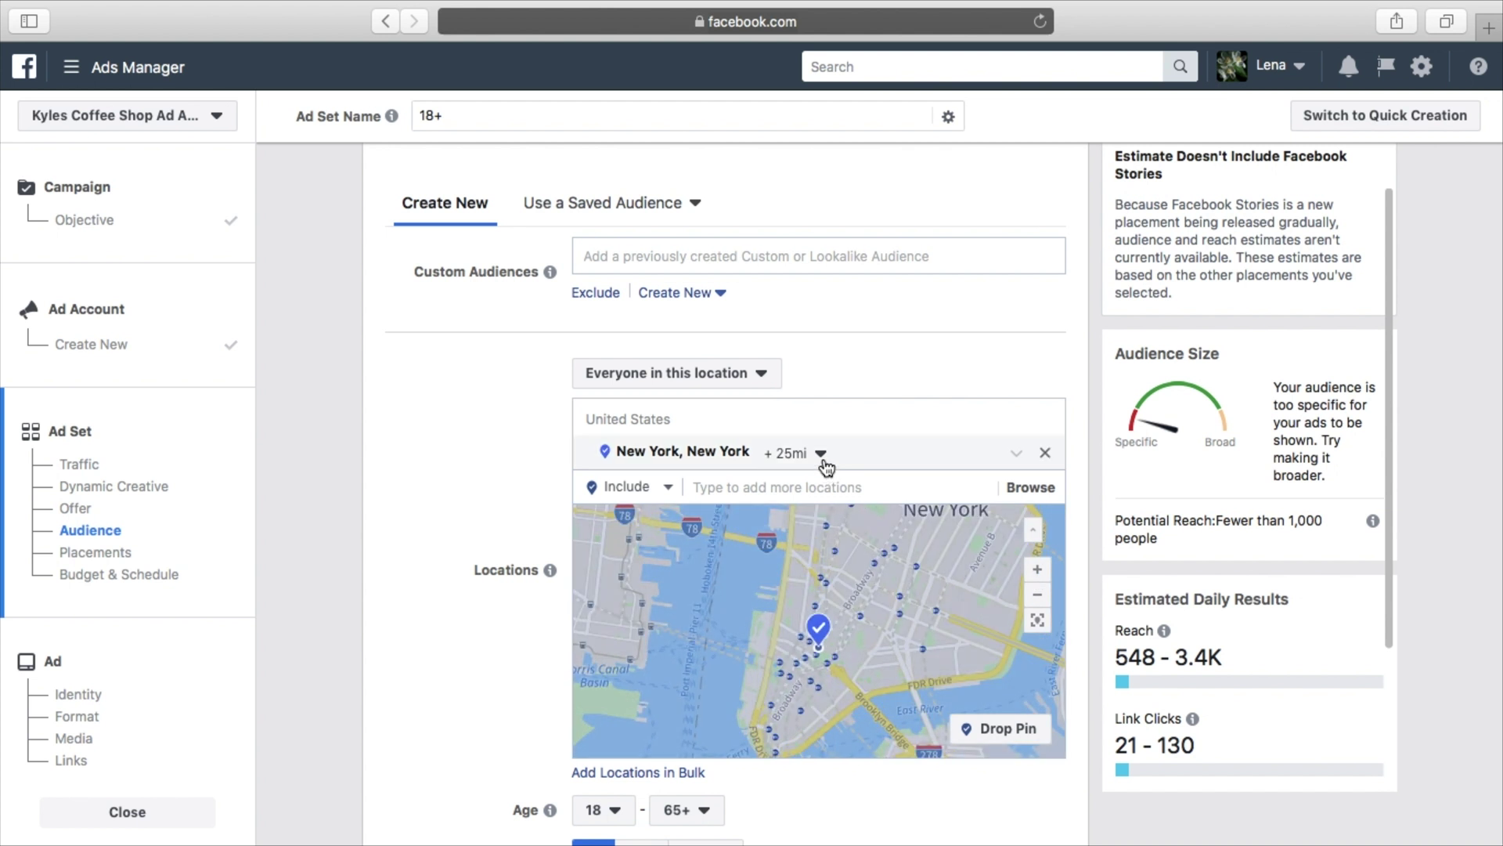
pyautogui.click(821, 455)
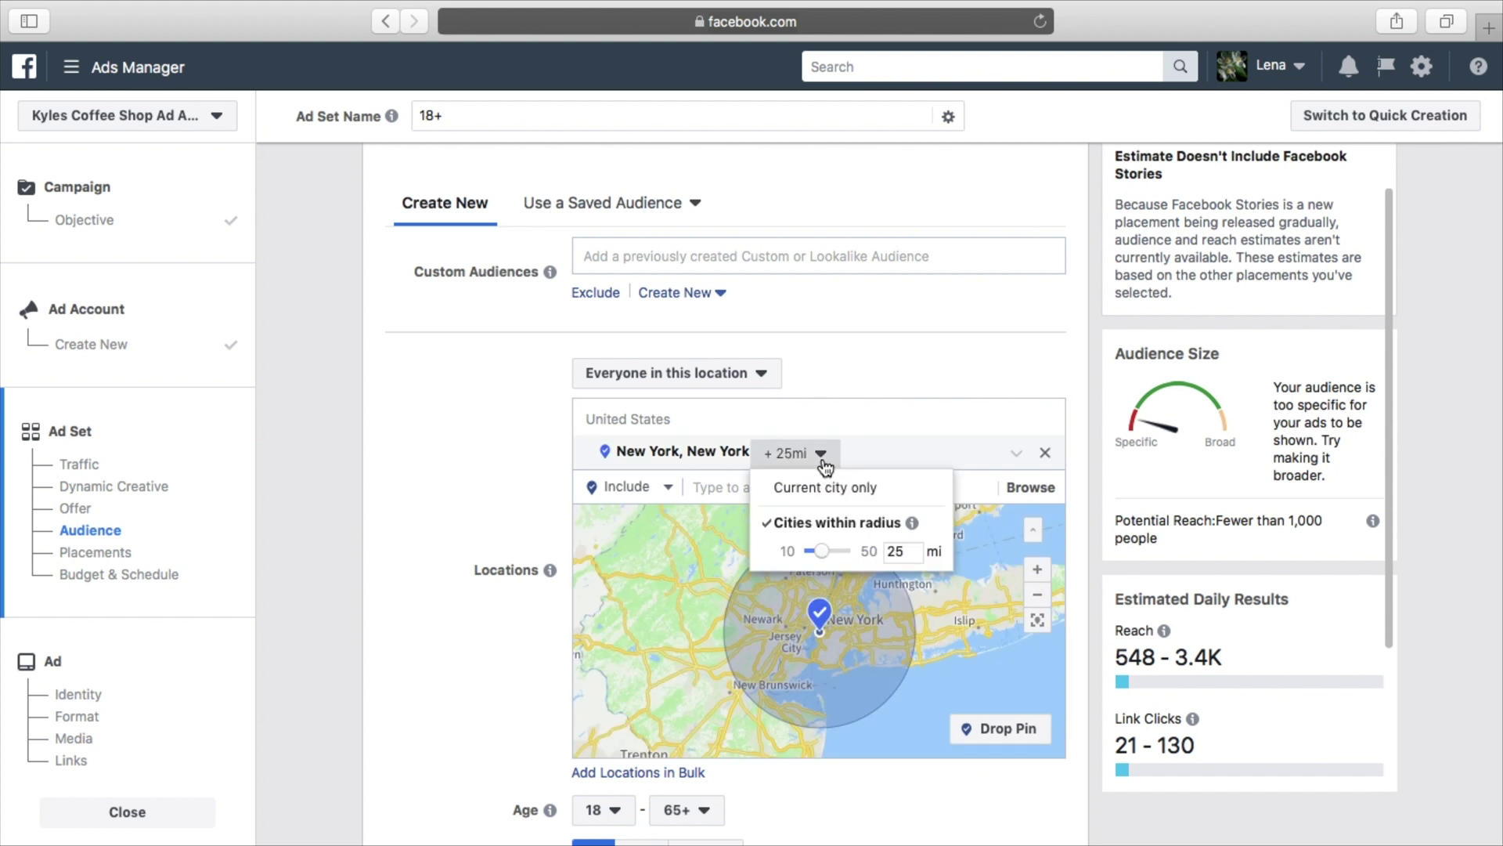
pyautogui.click(828, 552)
pyautogui.moveTo(832, 557); pyautogui.dragTo(814, 558)
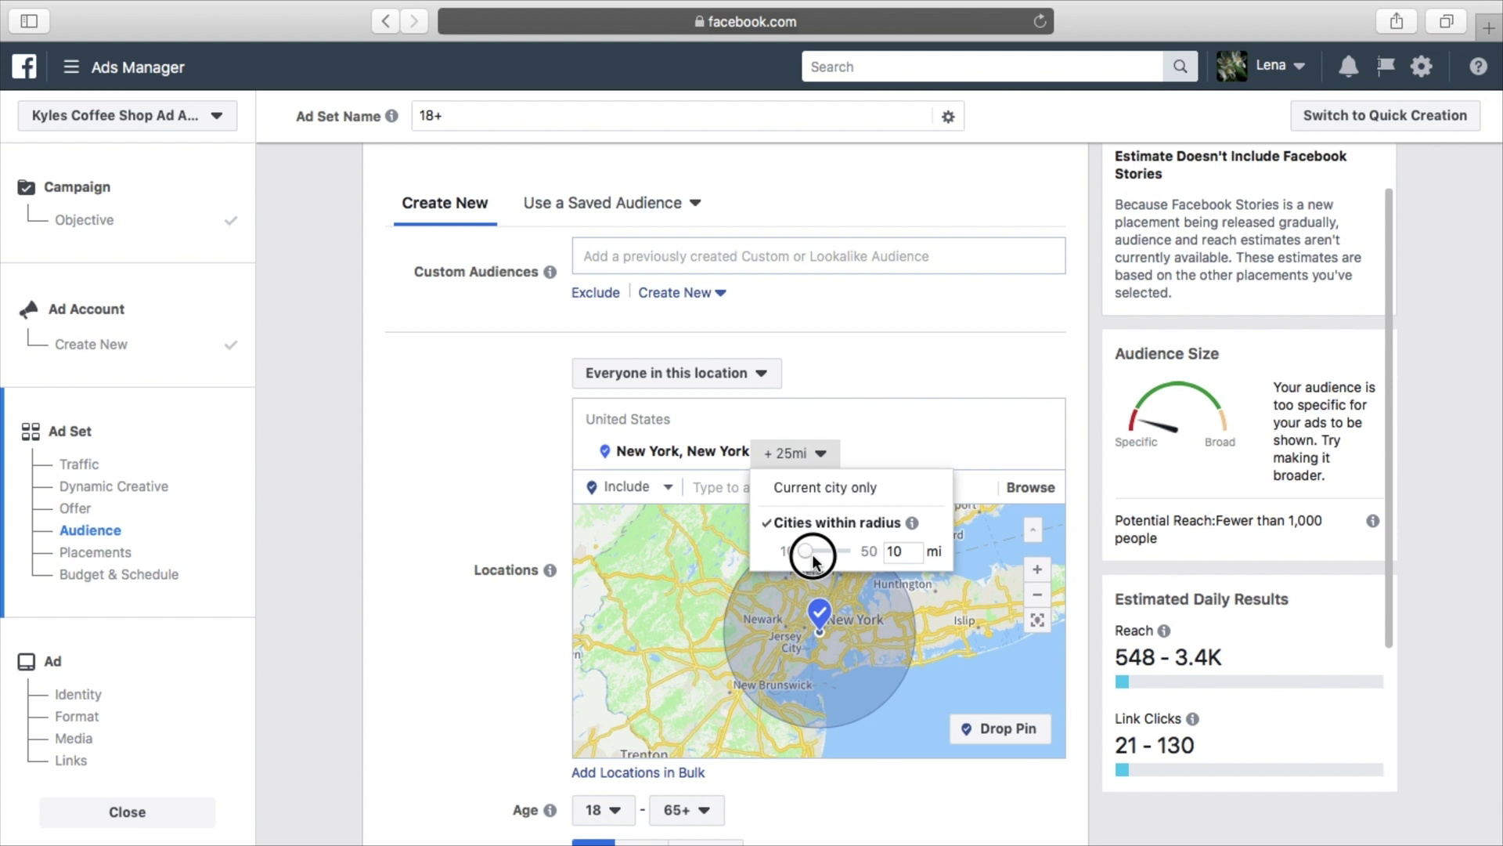
pyautogui.moveTo(813, 559); pyautogui.dragTo(821, 562)
pyautogui.click(891, 445)
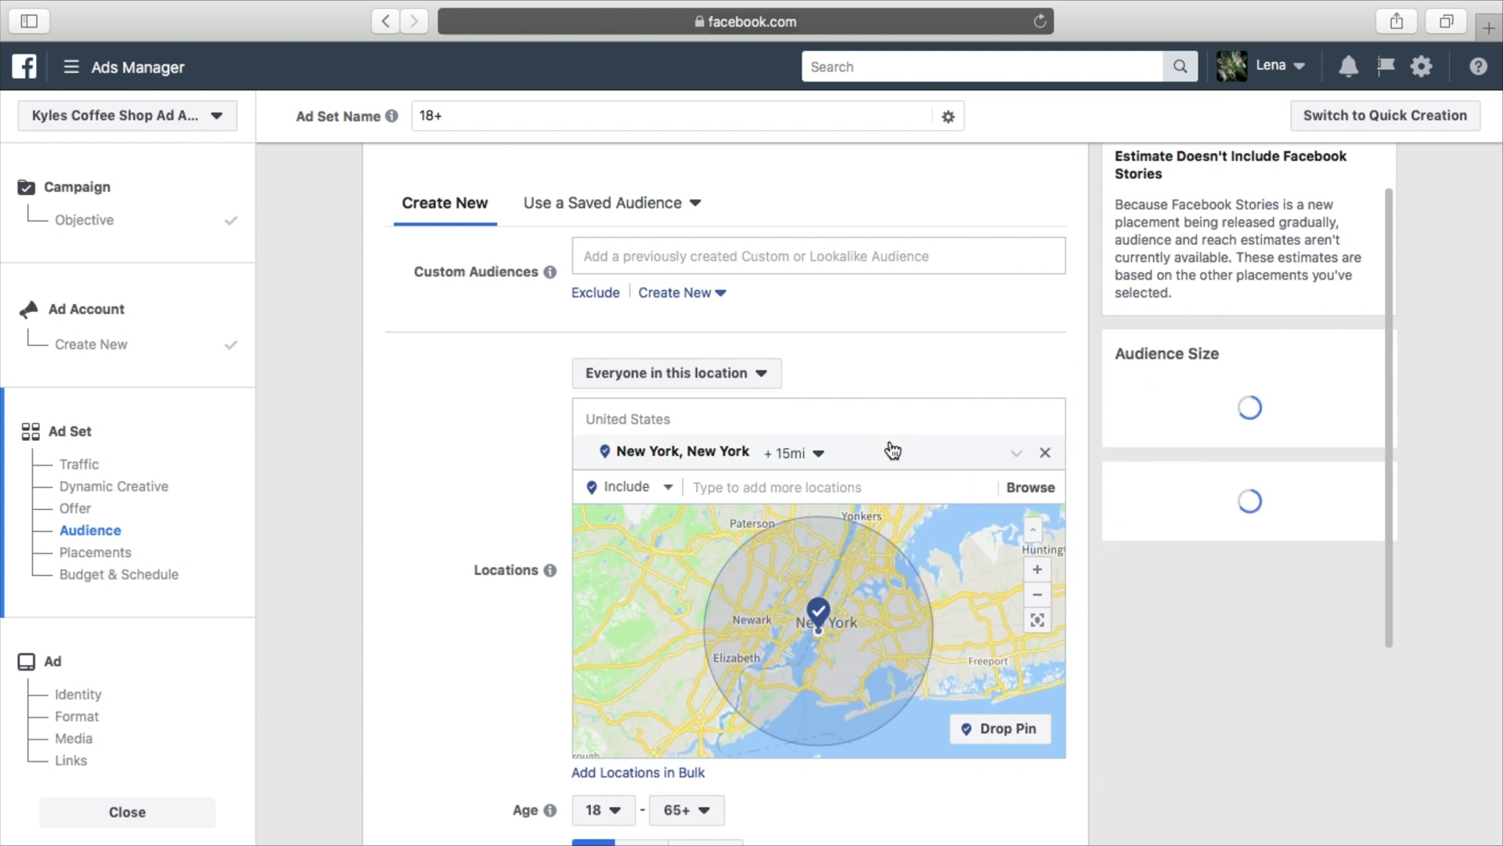
pyautogui.click(815, 460)
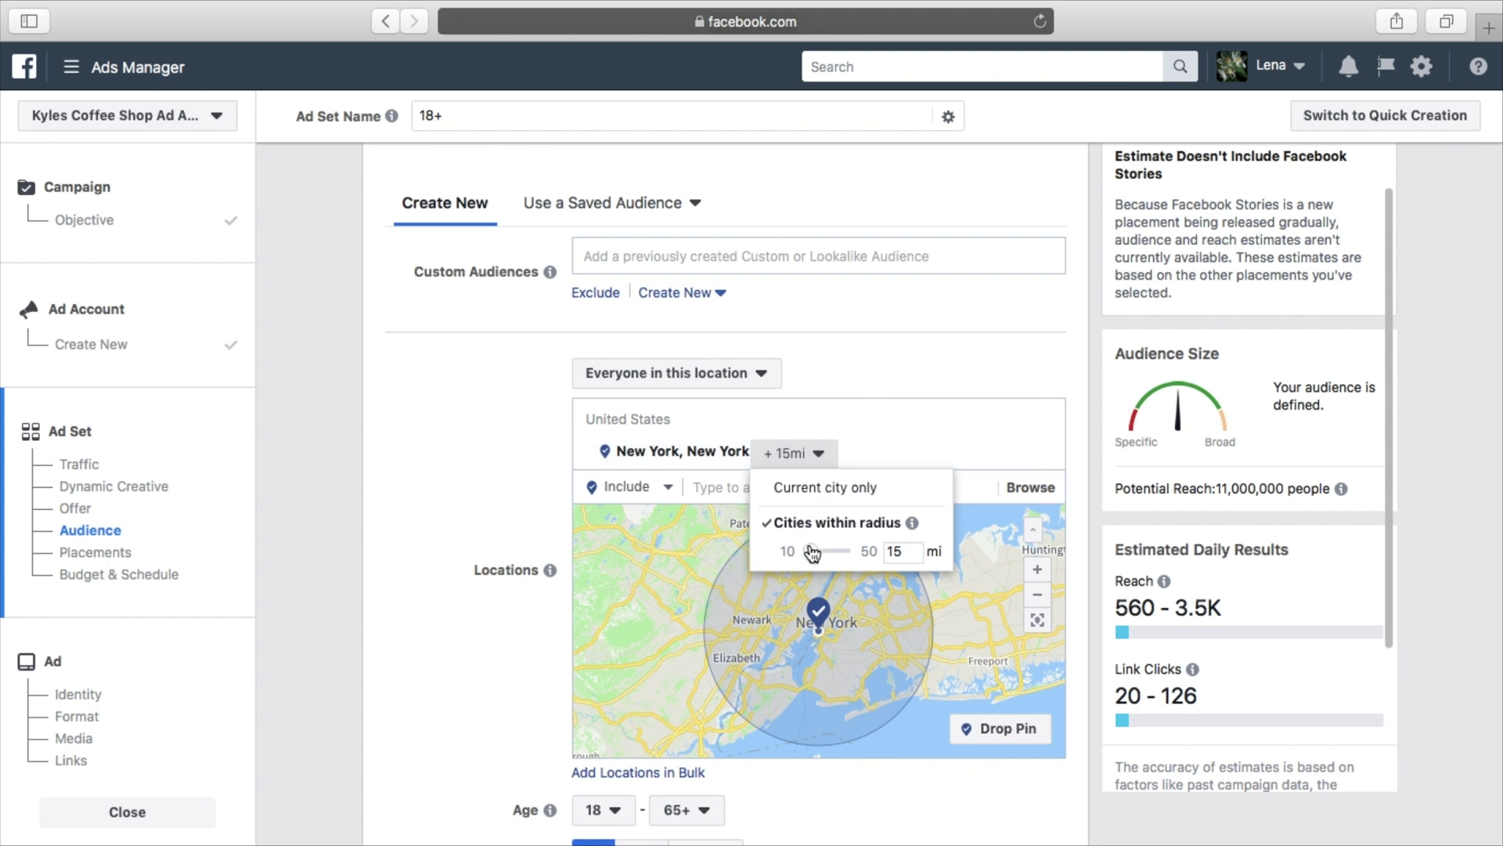
pyautogui.moveTo(811, 552); pyautogui.dragTo(814, 555)
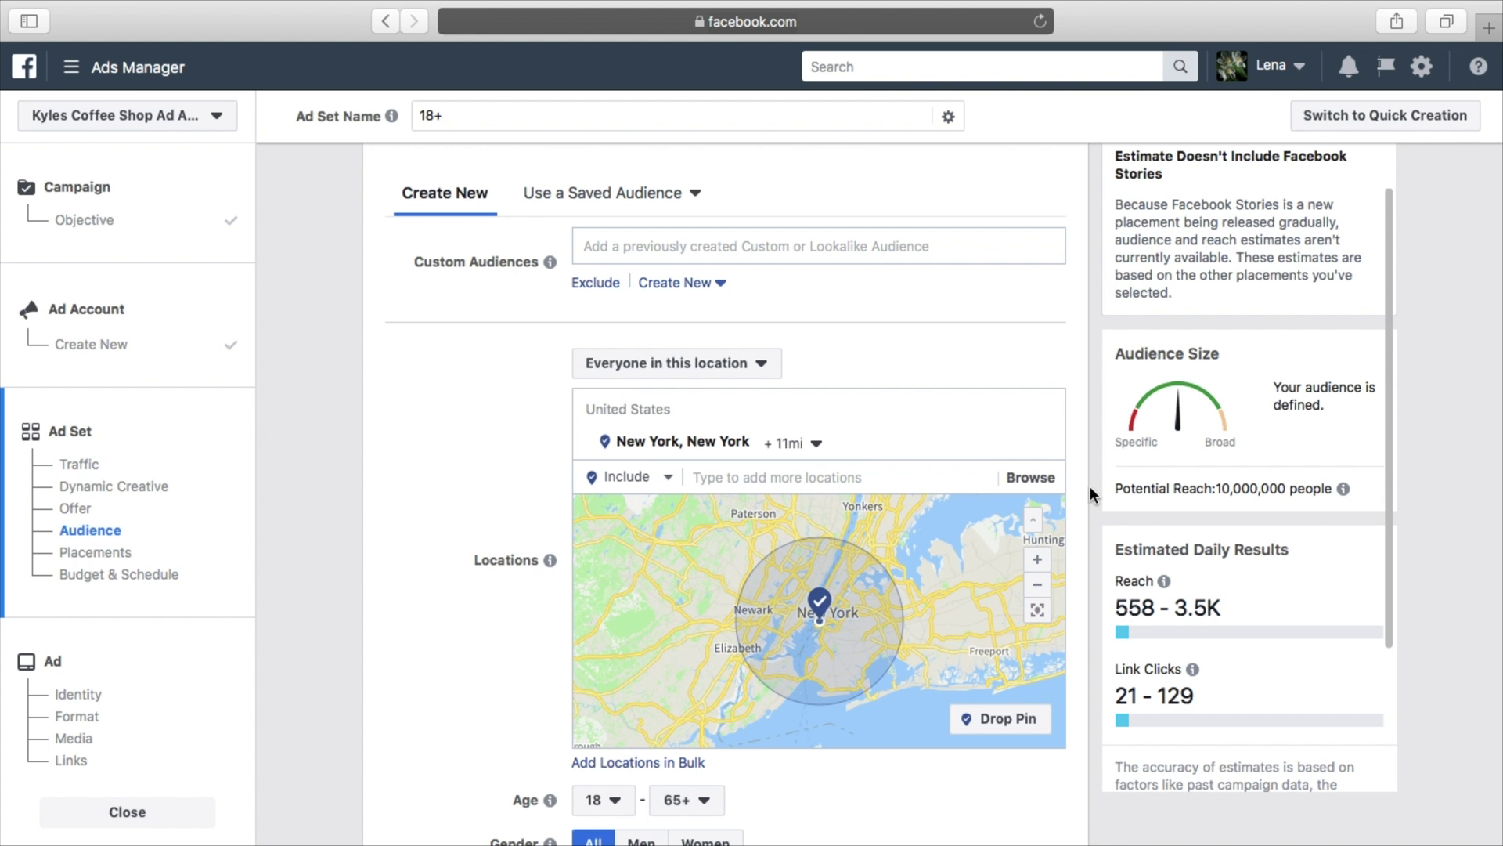
pyautogui.scroll(-2, 1096, 495)
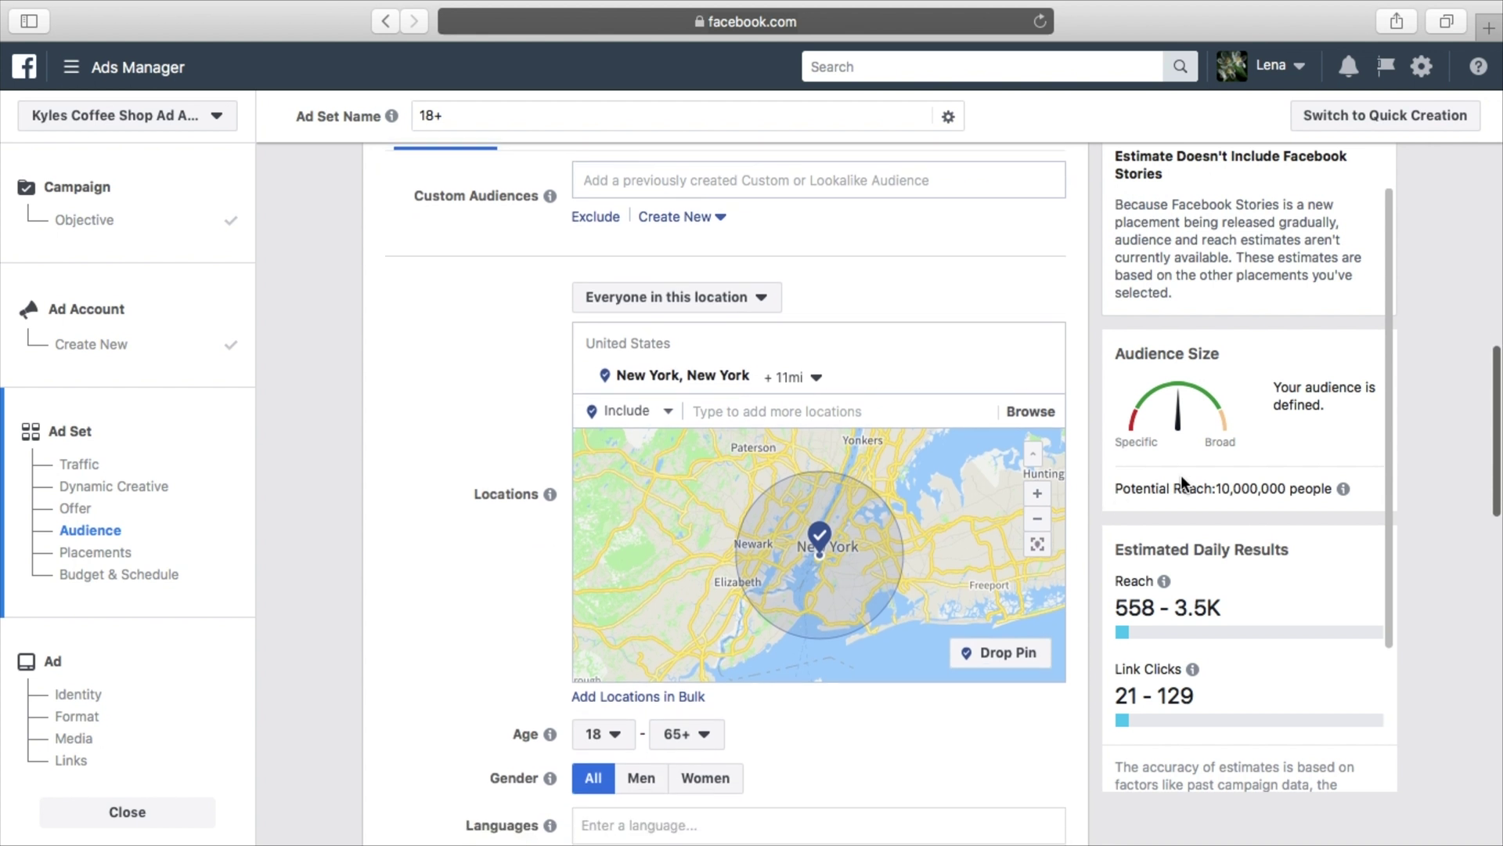
pyautogui.scroll(-1, 1224, 393)
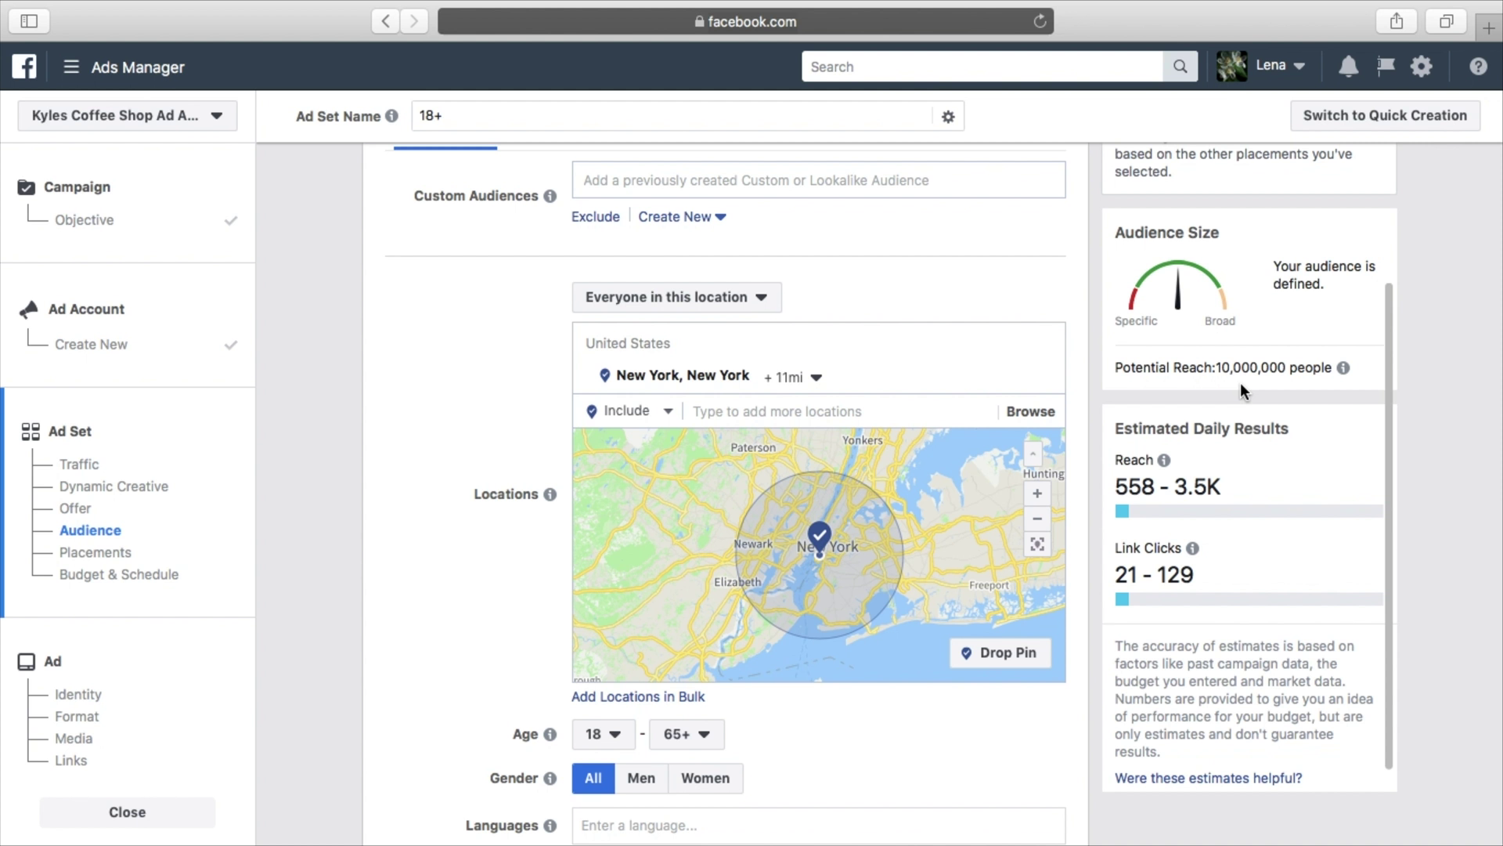
pyautogui.scroll(-5, 1094, 420)
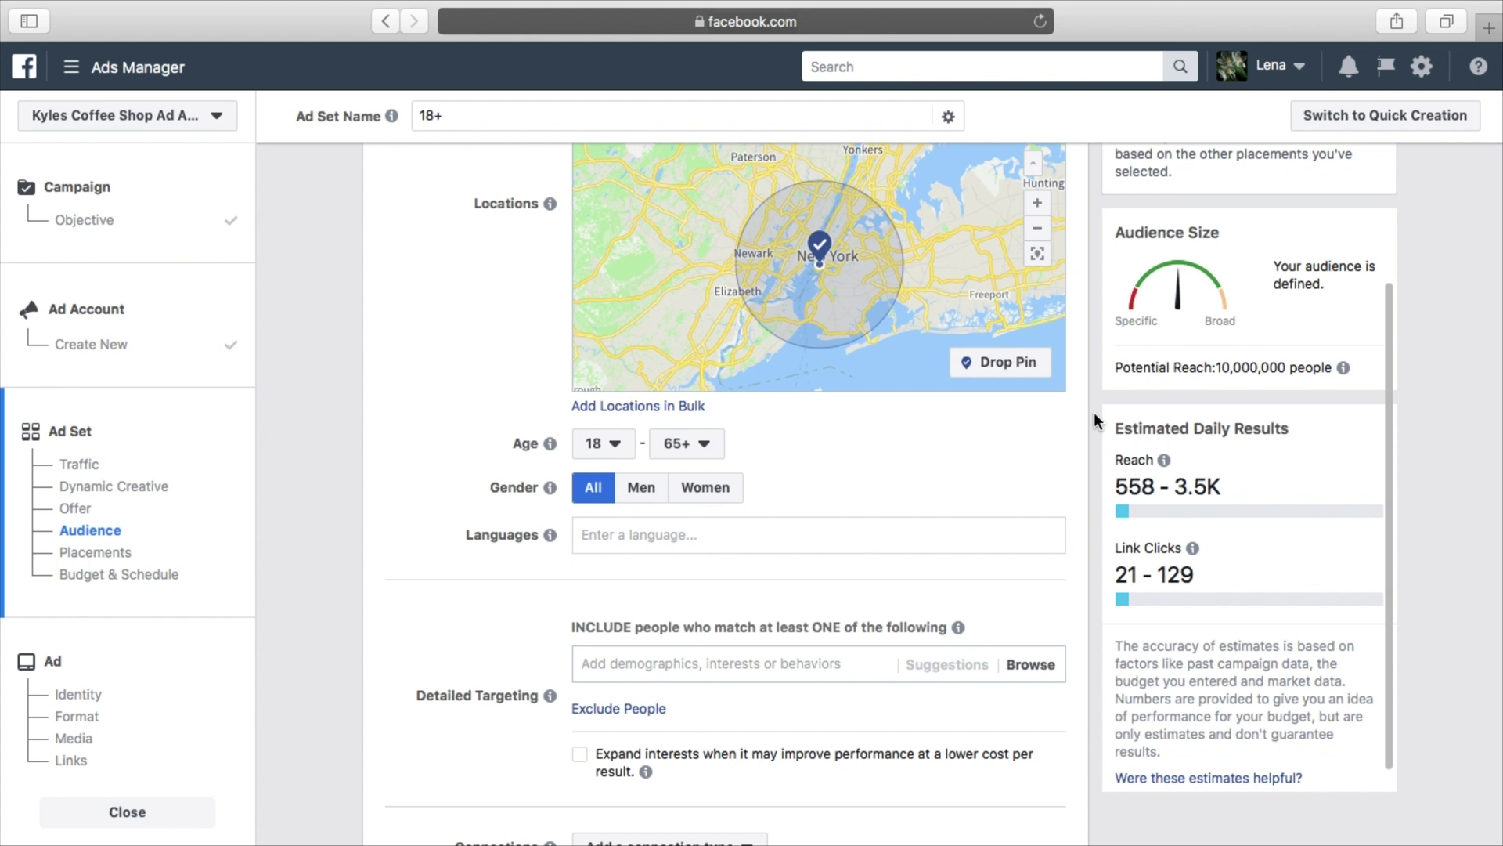
pyautogui.click(618, 446)
# Set the audience age range to 35–55 and gender to Women
pyautogui.scroll(-5, 619, 618)
pyautogui.scroll(-1, 620, 626)
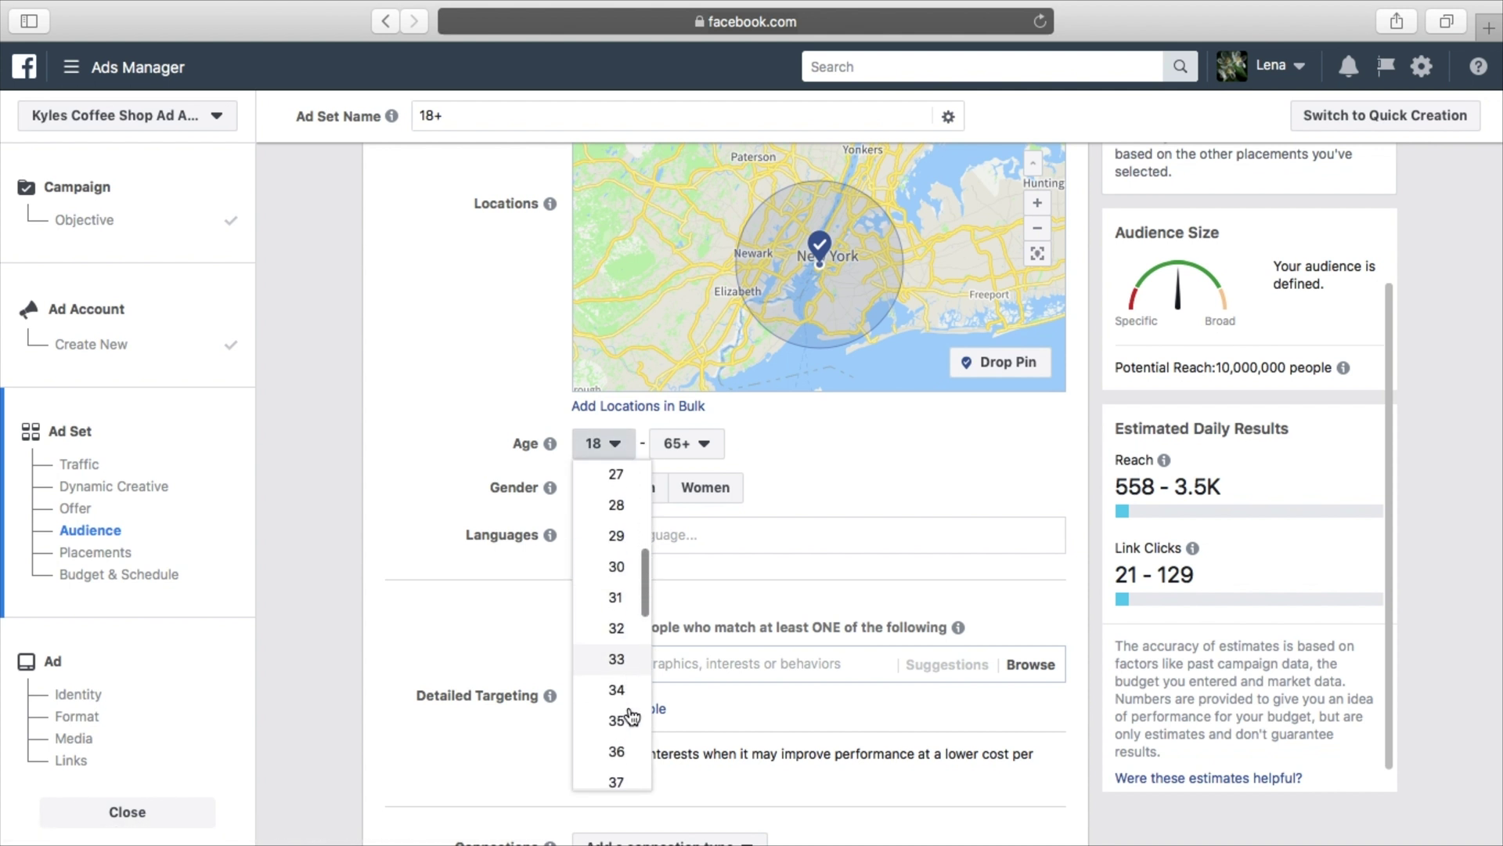
pyautogui.click(623, 720)
pyautogui.click(701, 443)
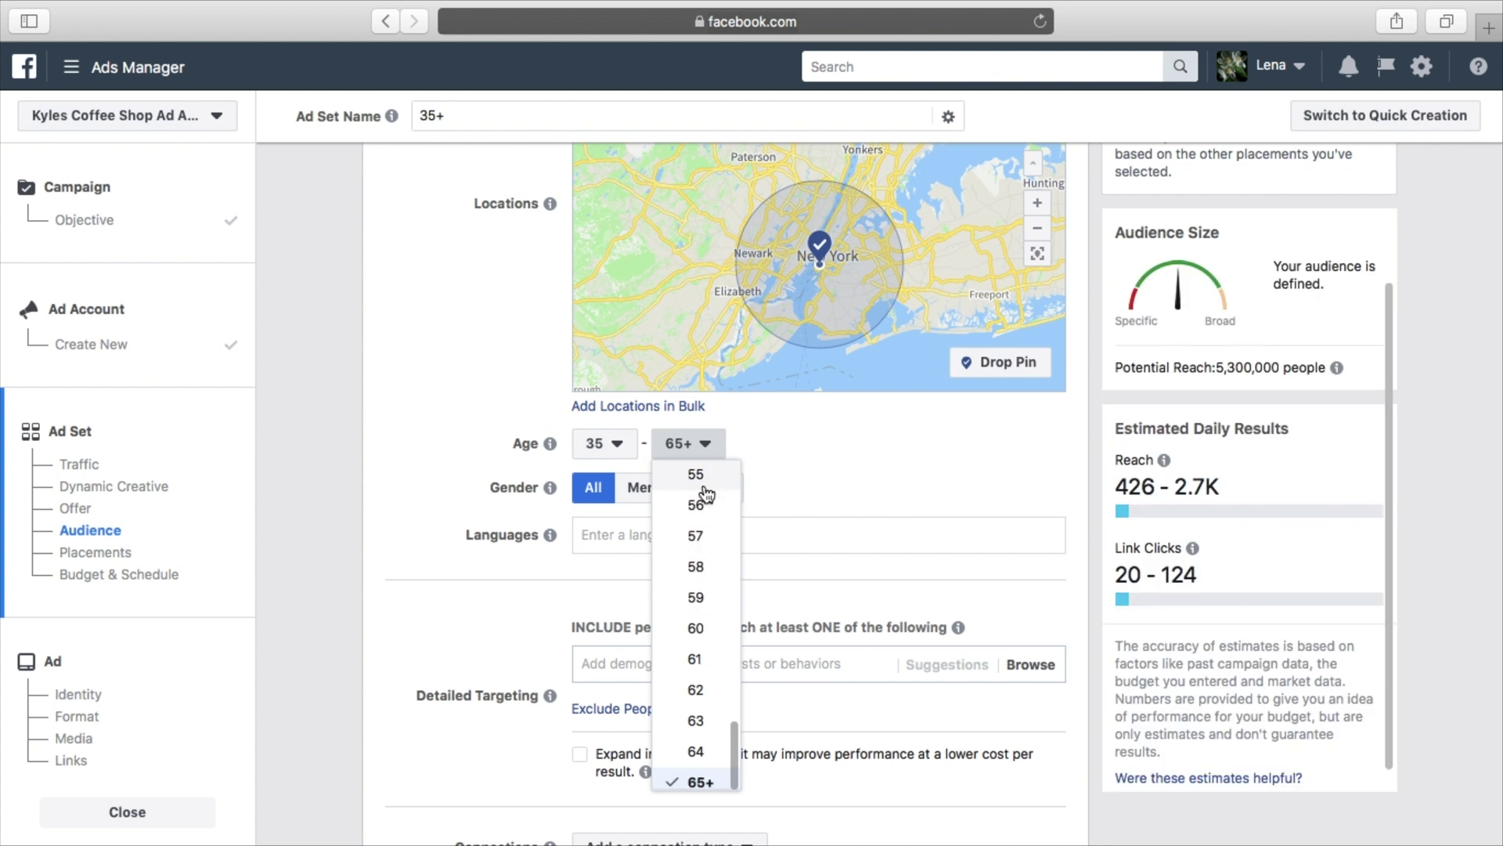
pyautogui.click(695, 475)
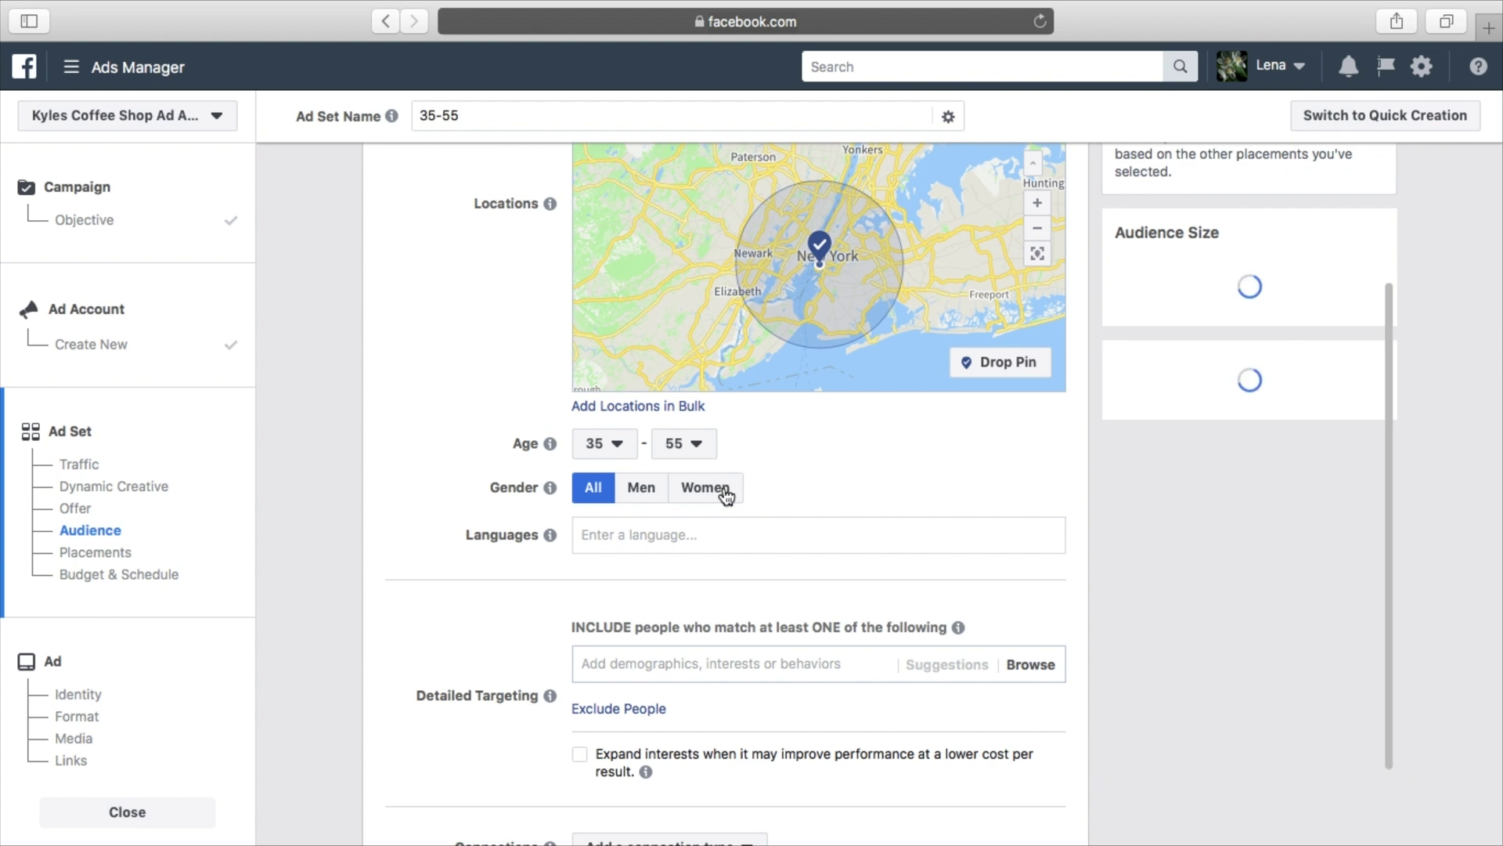
pyautogui.click(725, 489)
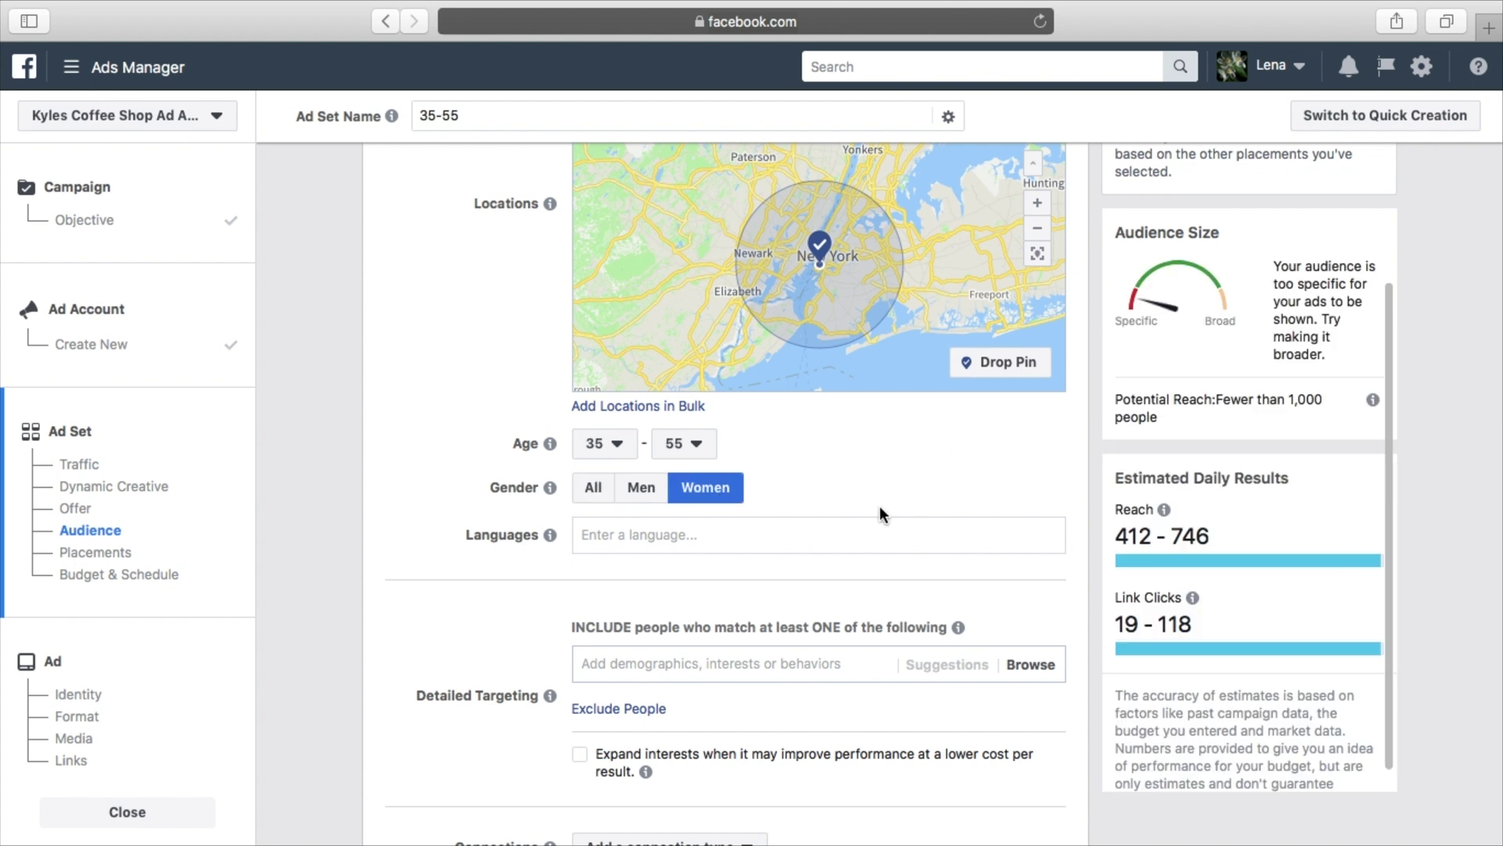
pyautogui.click(850, 526)
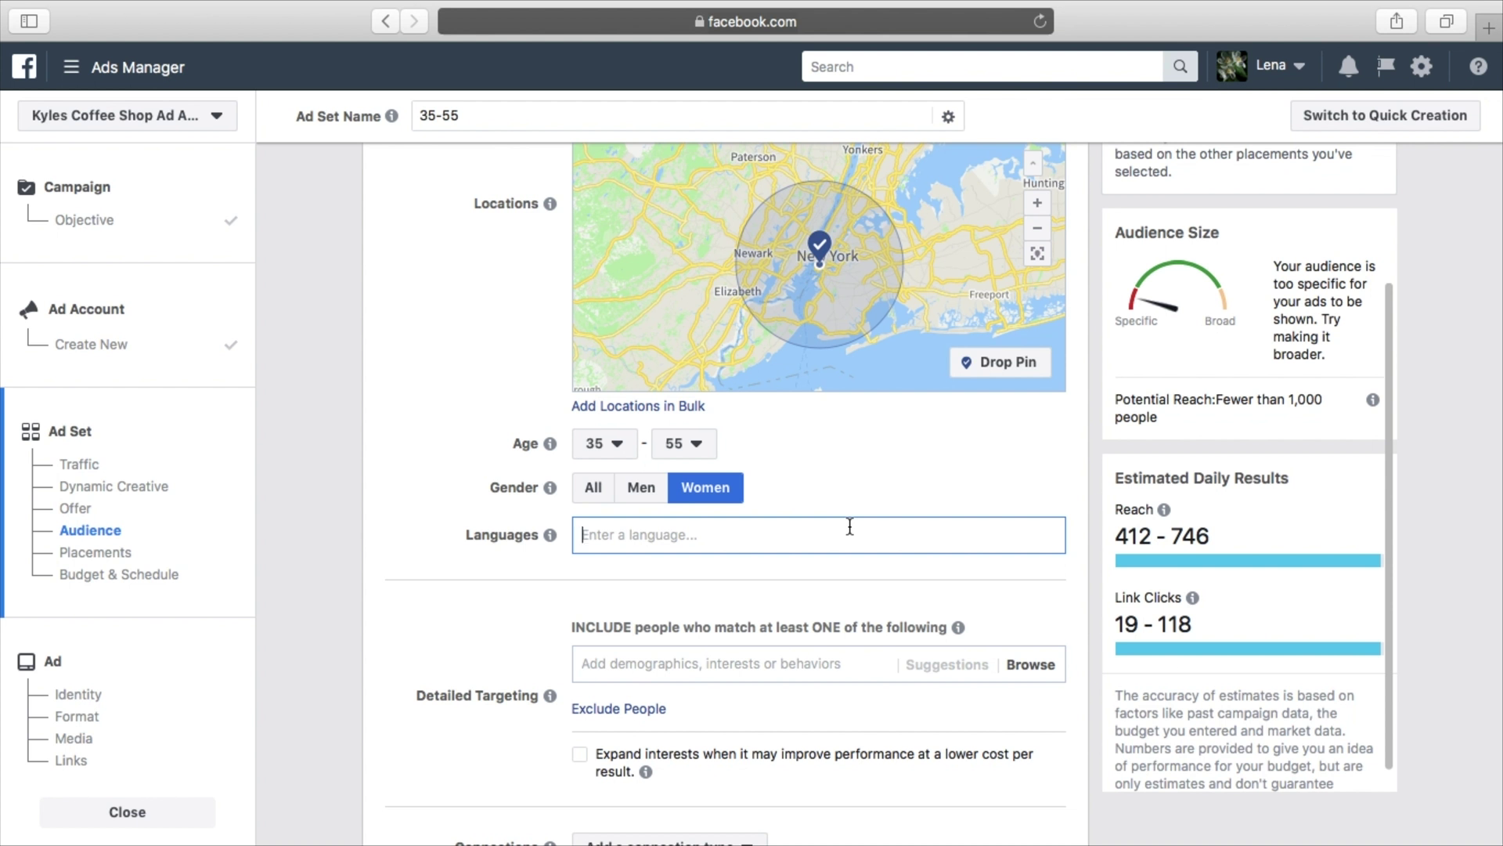
# Search 'eng' and add English (All) as the audience language
pyautogui.write('r')
pyautogui.press('BackSpace')
pyautogui.write('e')
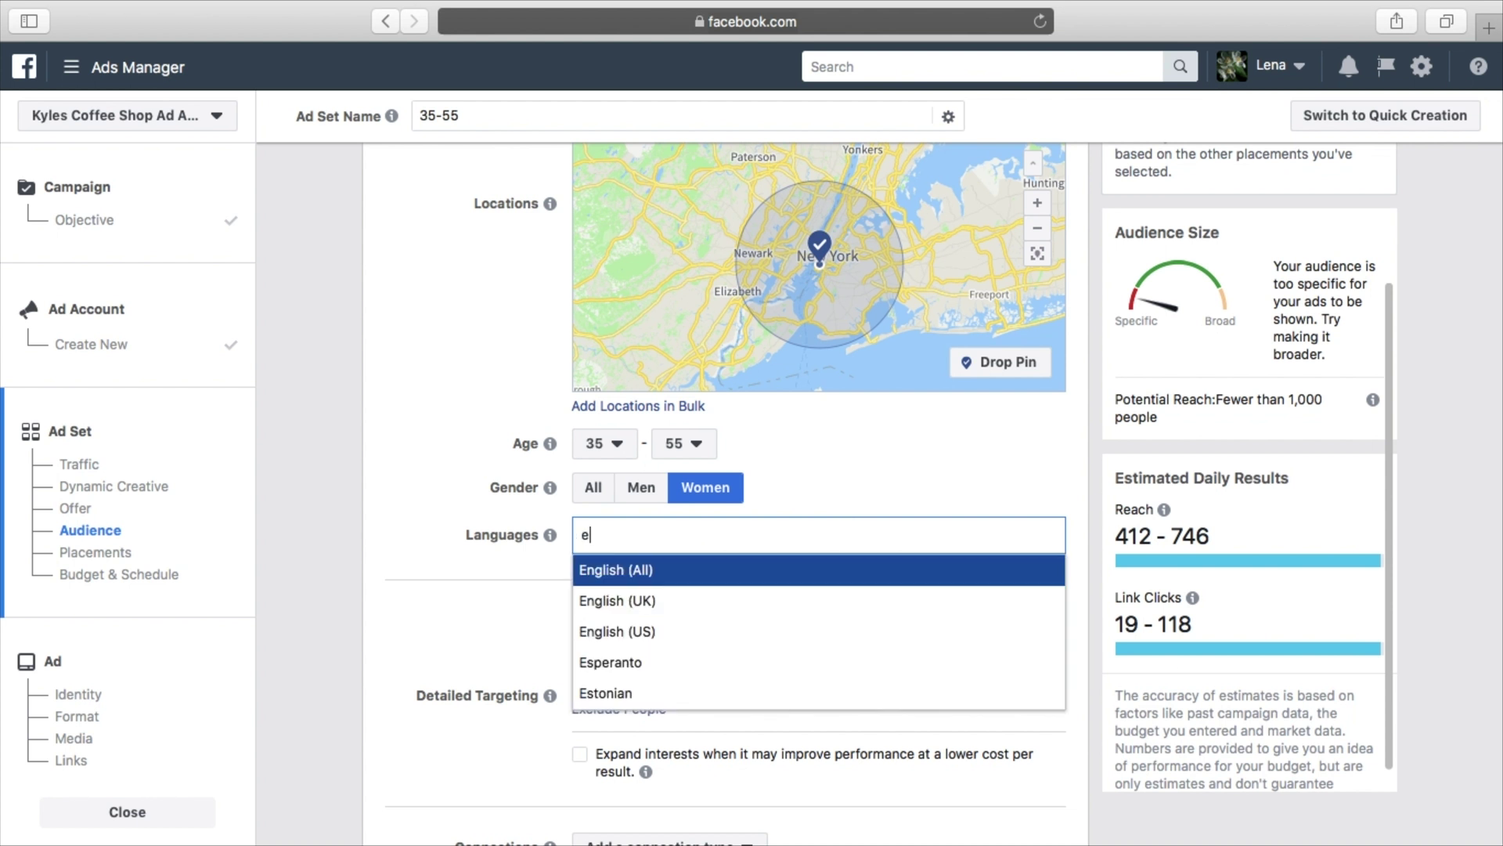
pyautogui.write('ng')
pyautogui.click(768, 574)
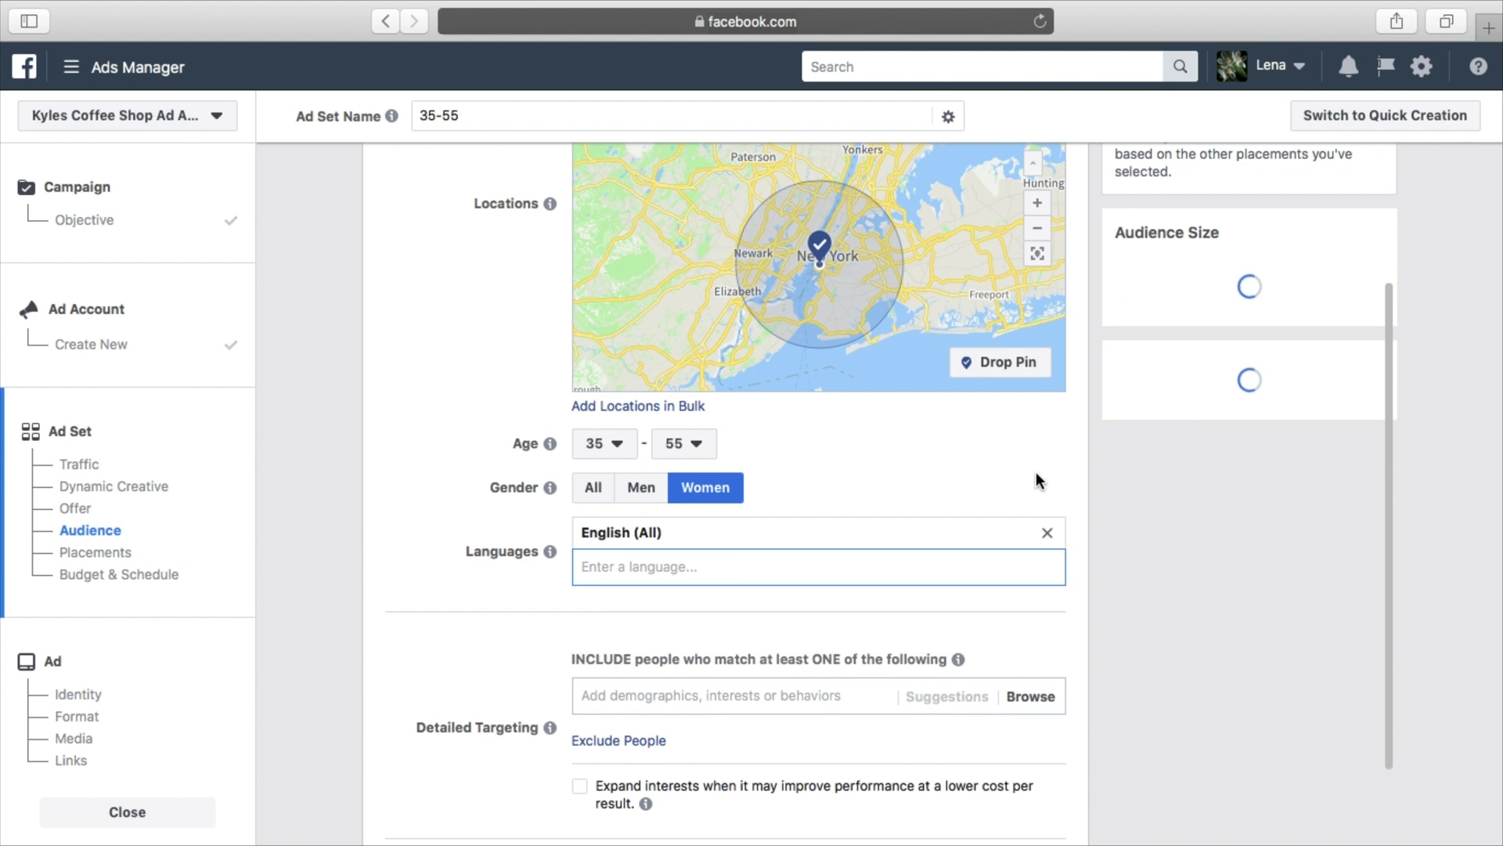
pyautogui.scroll(-2, 1071, 435)
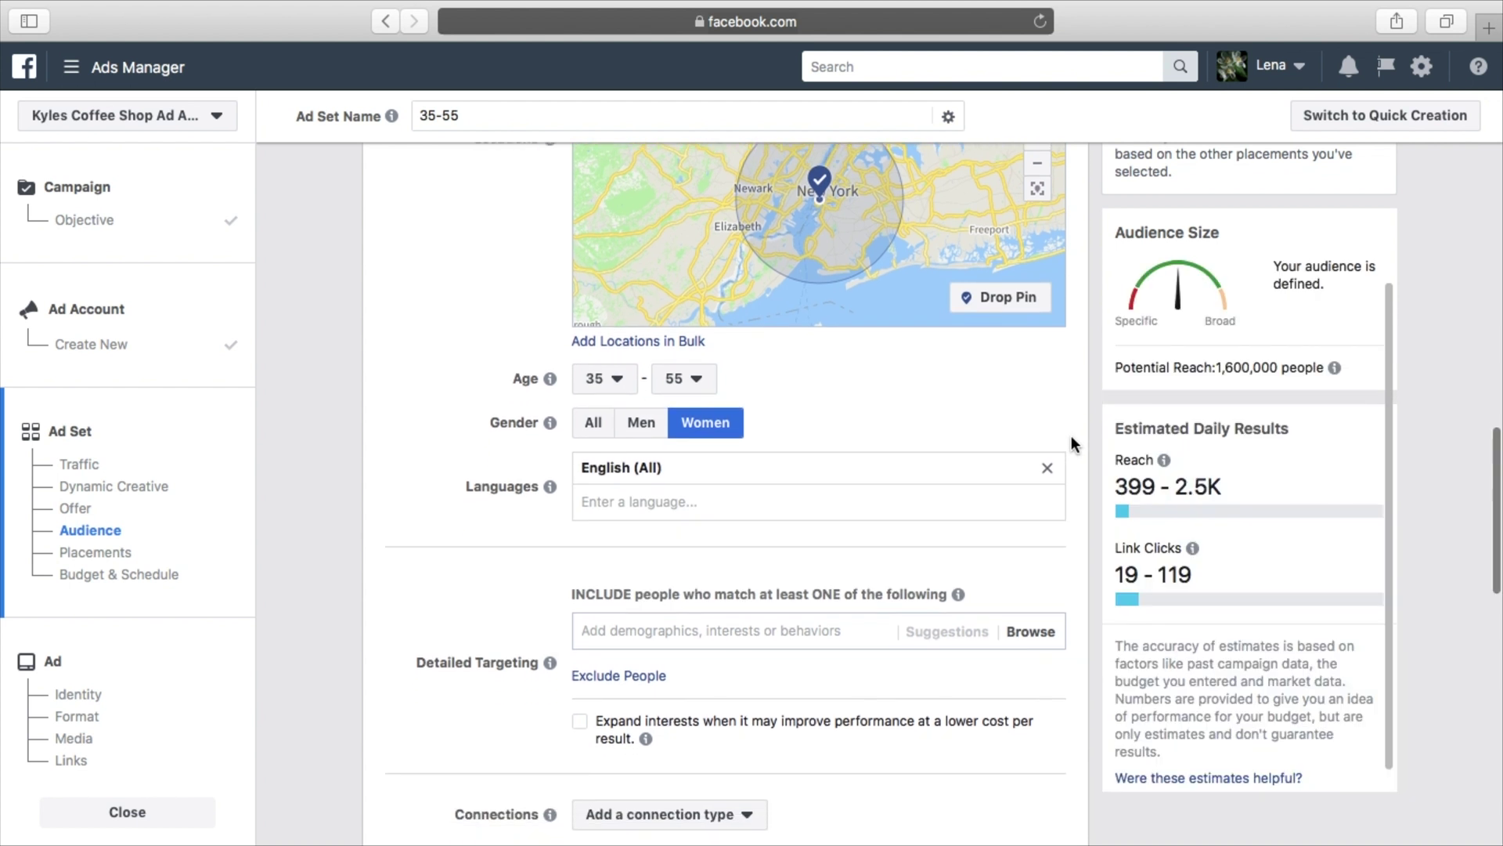
pyautogui.scroll(-1, 1070, 420)
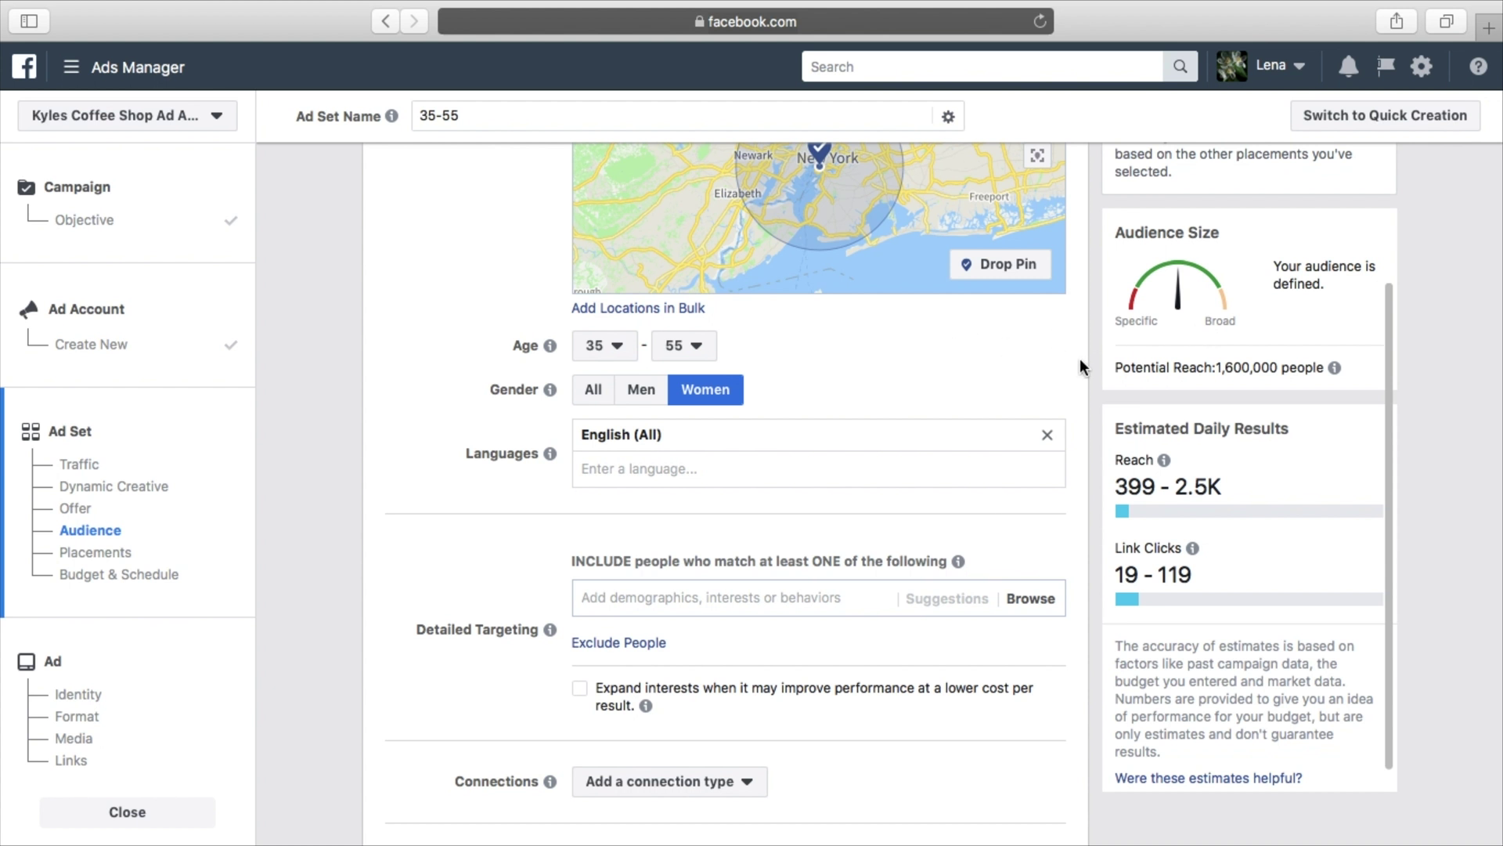
pyautogui.scroll(2, 1081, 360)
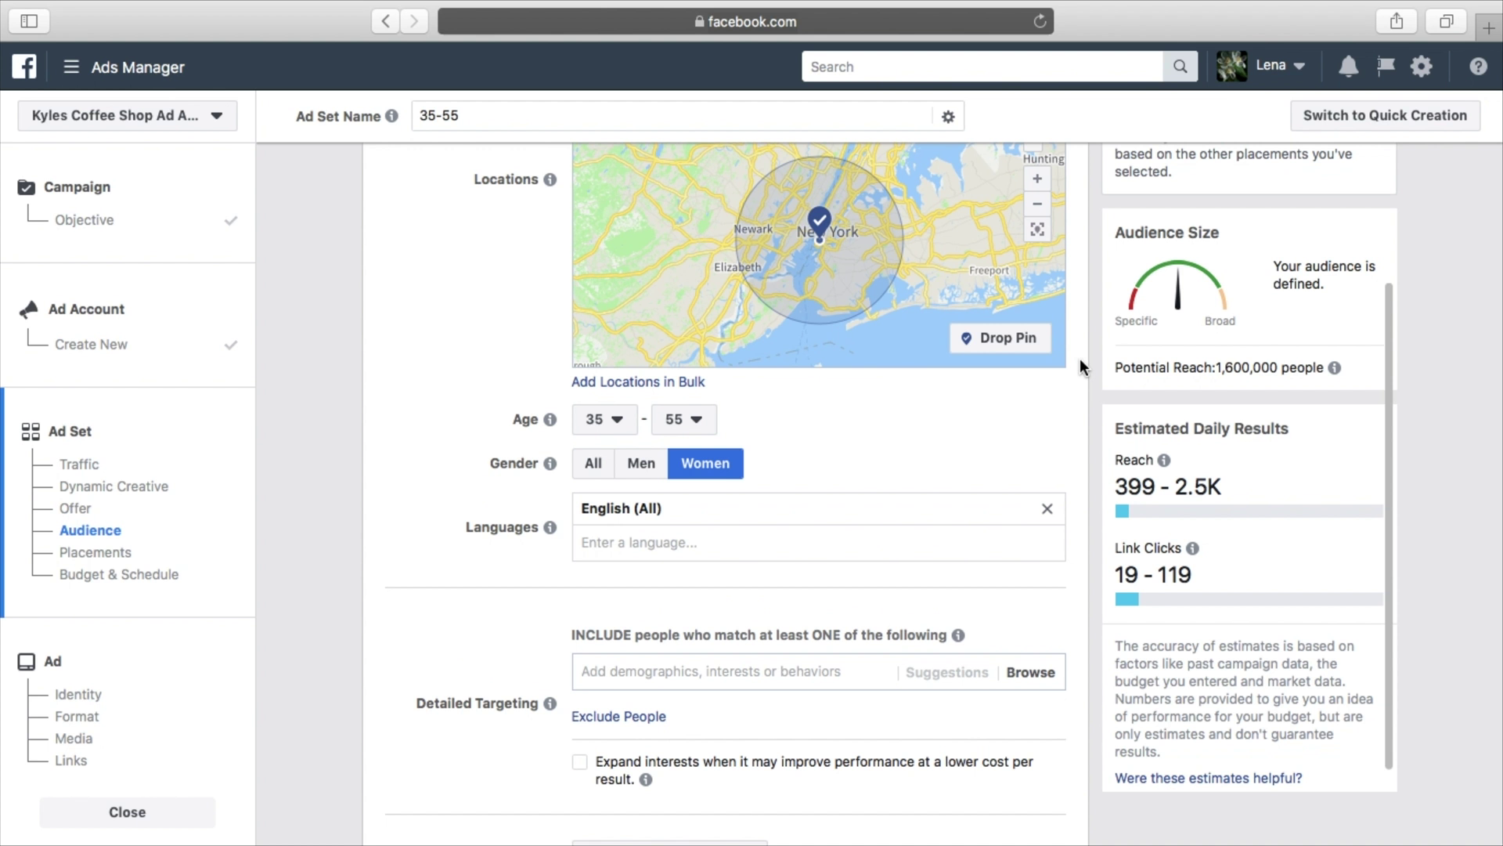
pyautogui.scroll(-3, 1080, 362)
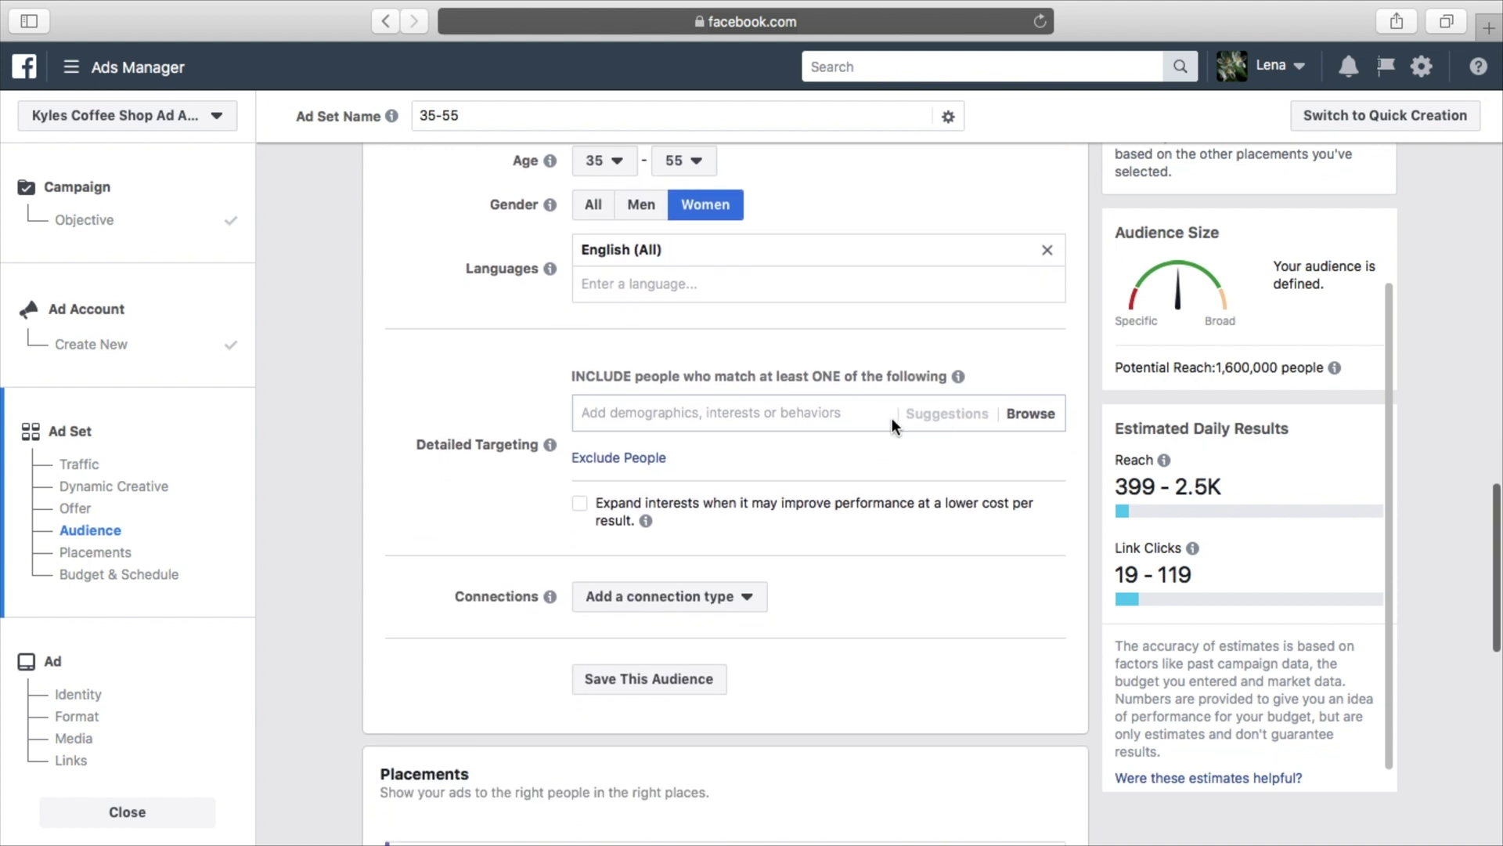
pyautogui.click(828, 408)
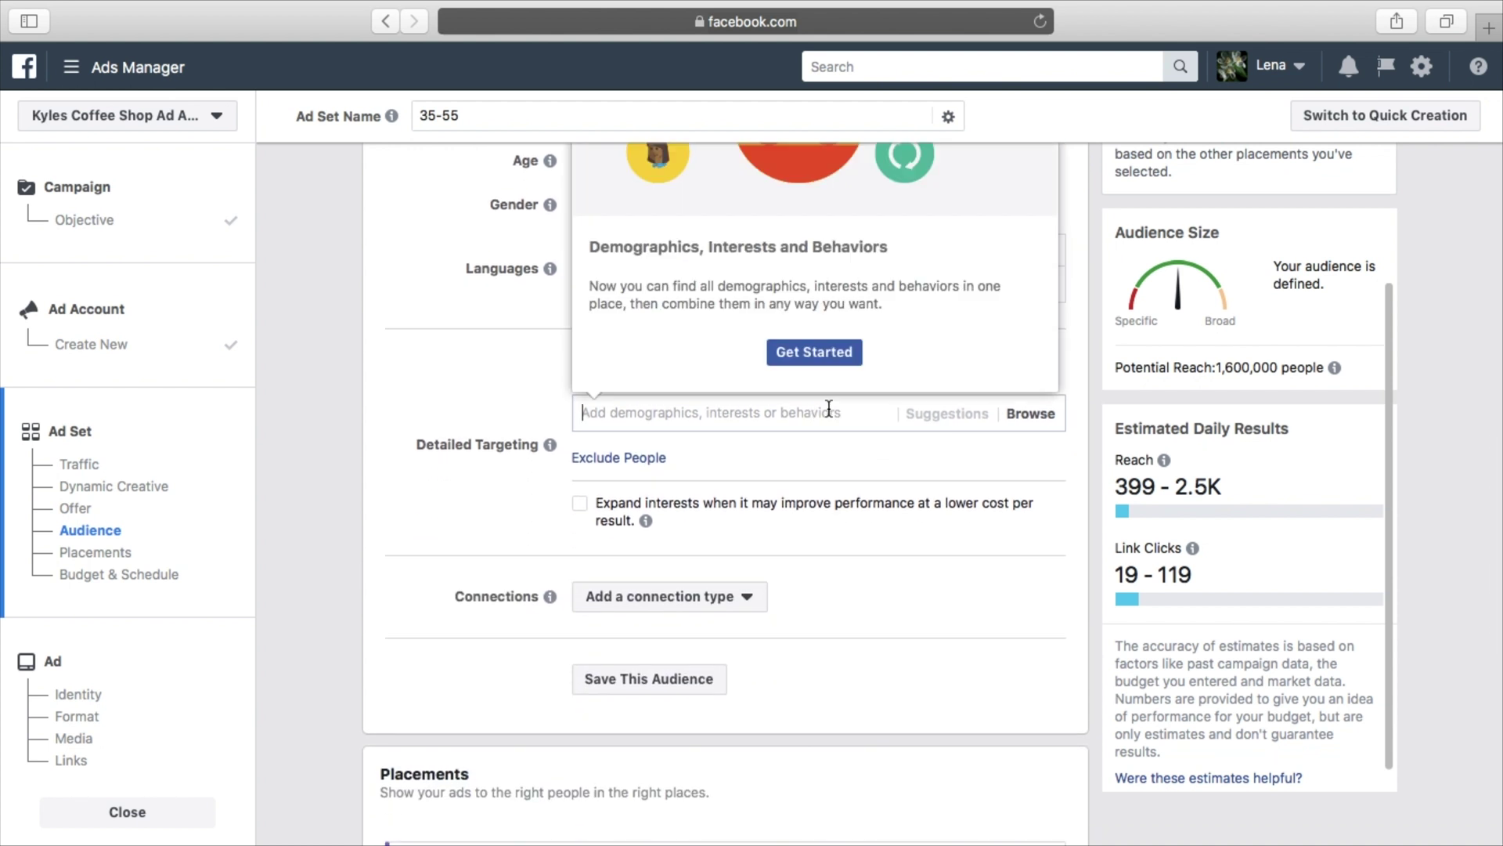
# Browse Detailed Targeting's Demographics > Financial > Income household income options, then collapse them
pyautogui.click(826, 356)
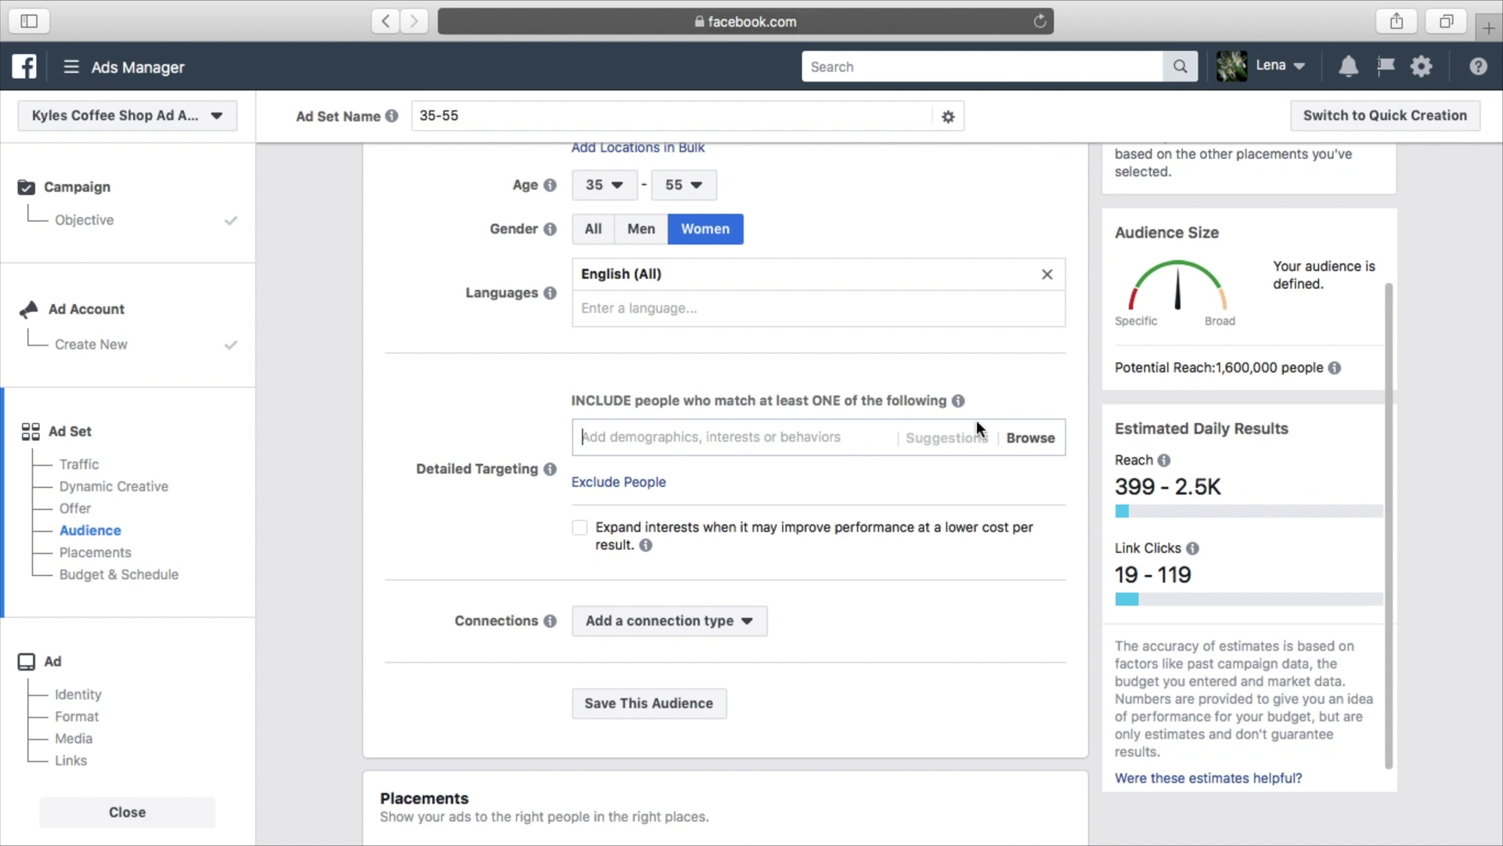
pyautogui.click(1026, 443)
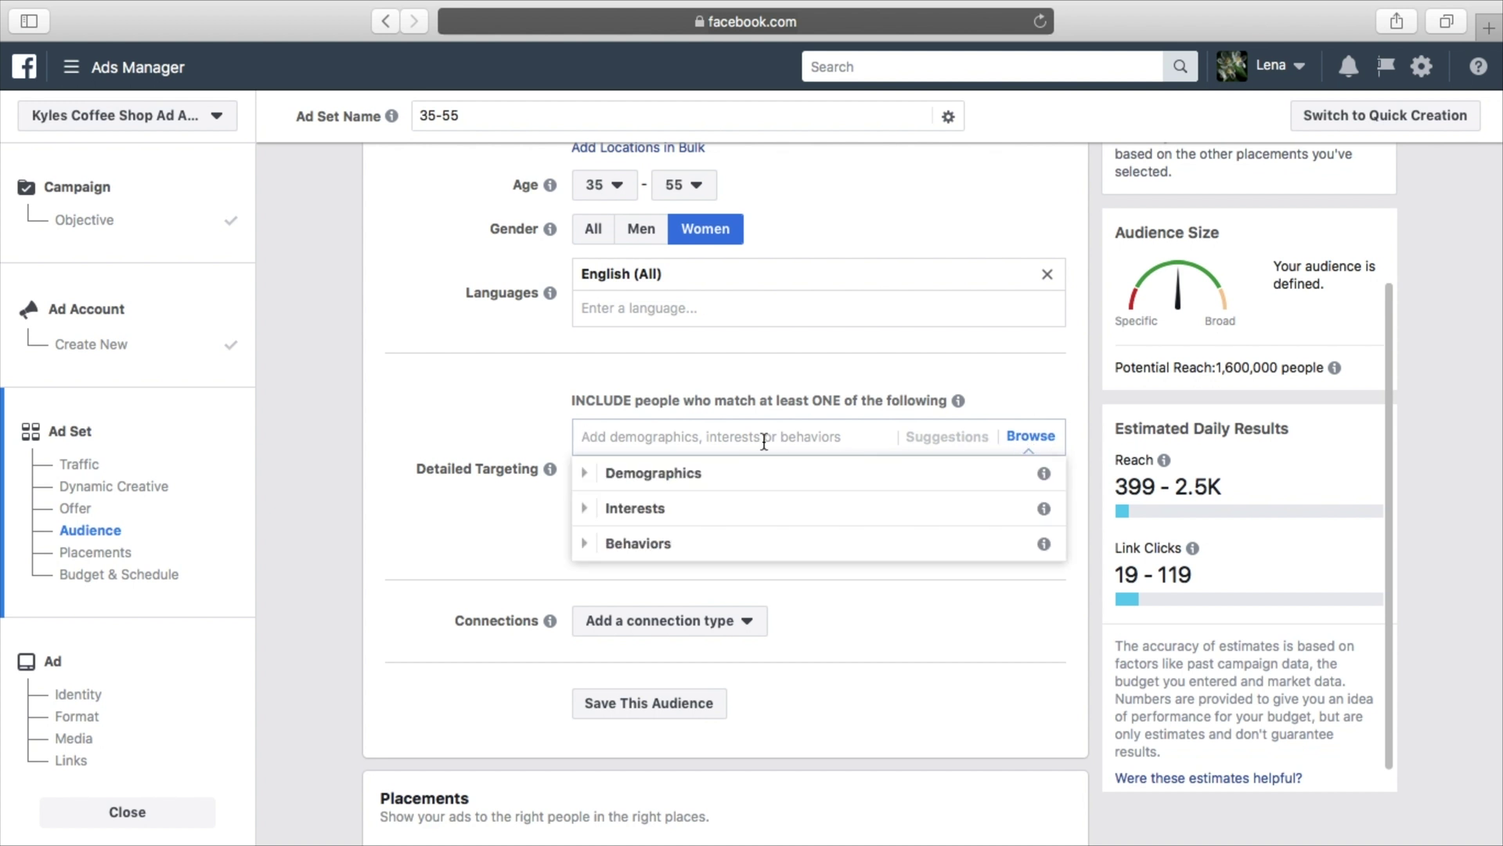
pyautogui.click(588, 474)
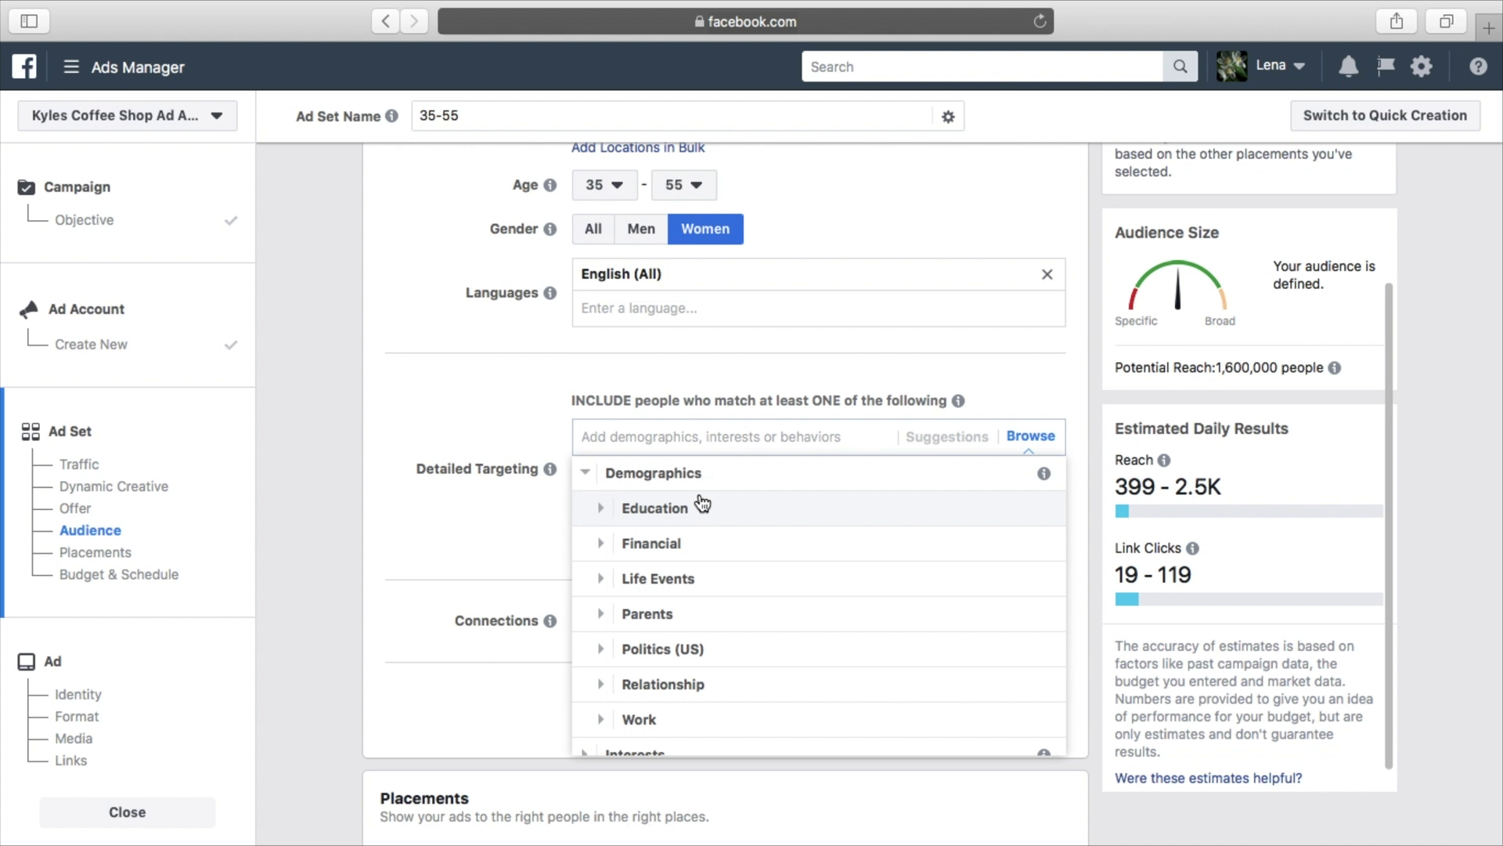
pyautogui.click(600, 542)
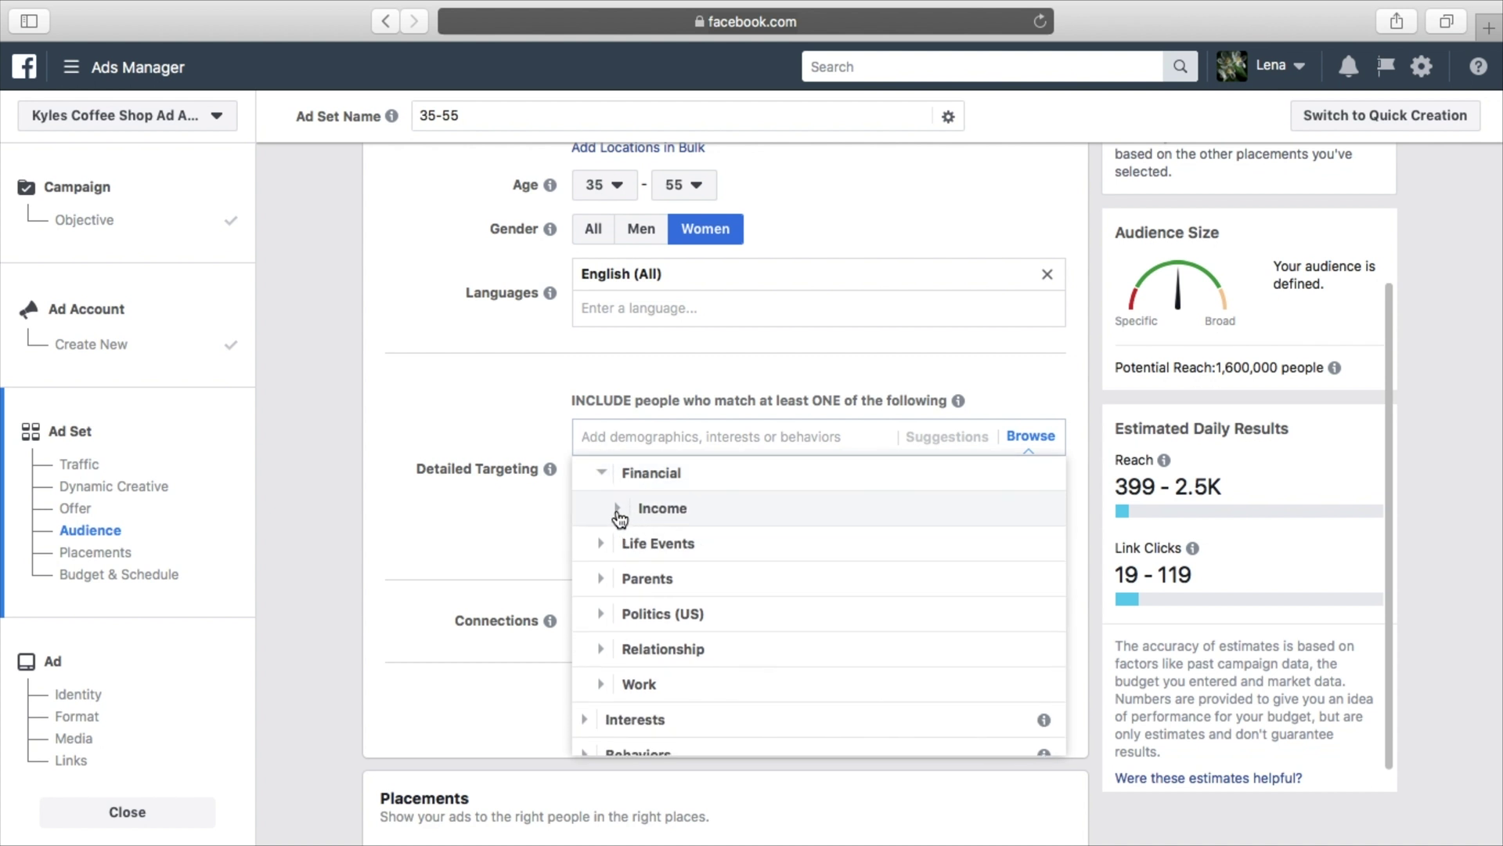
pyautogui.click(618, 511)
pyautogui.scroll(-1, 772, 553)
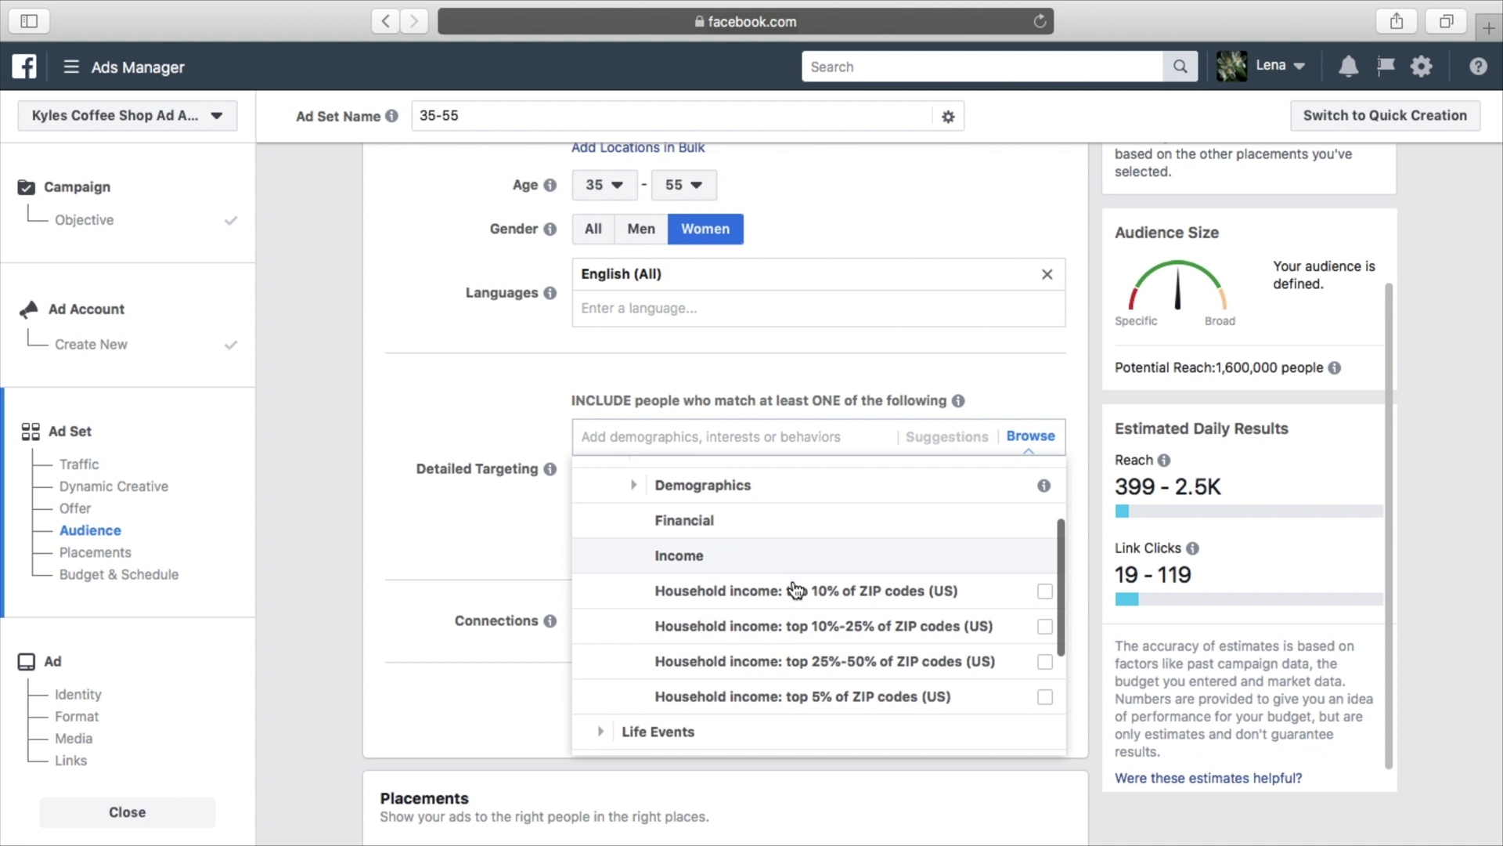
pyautogui.moveTo(798, 593)
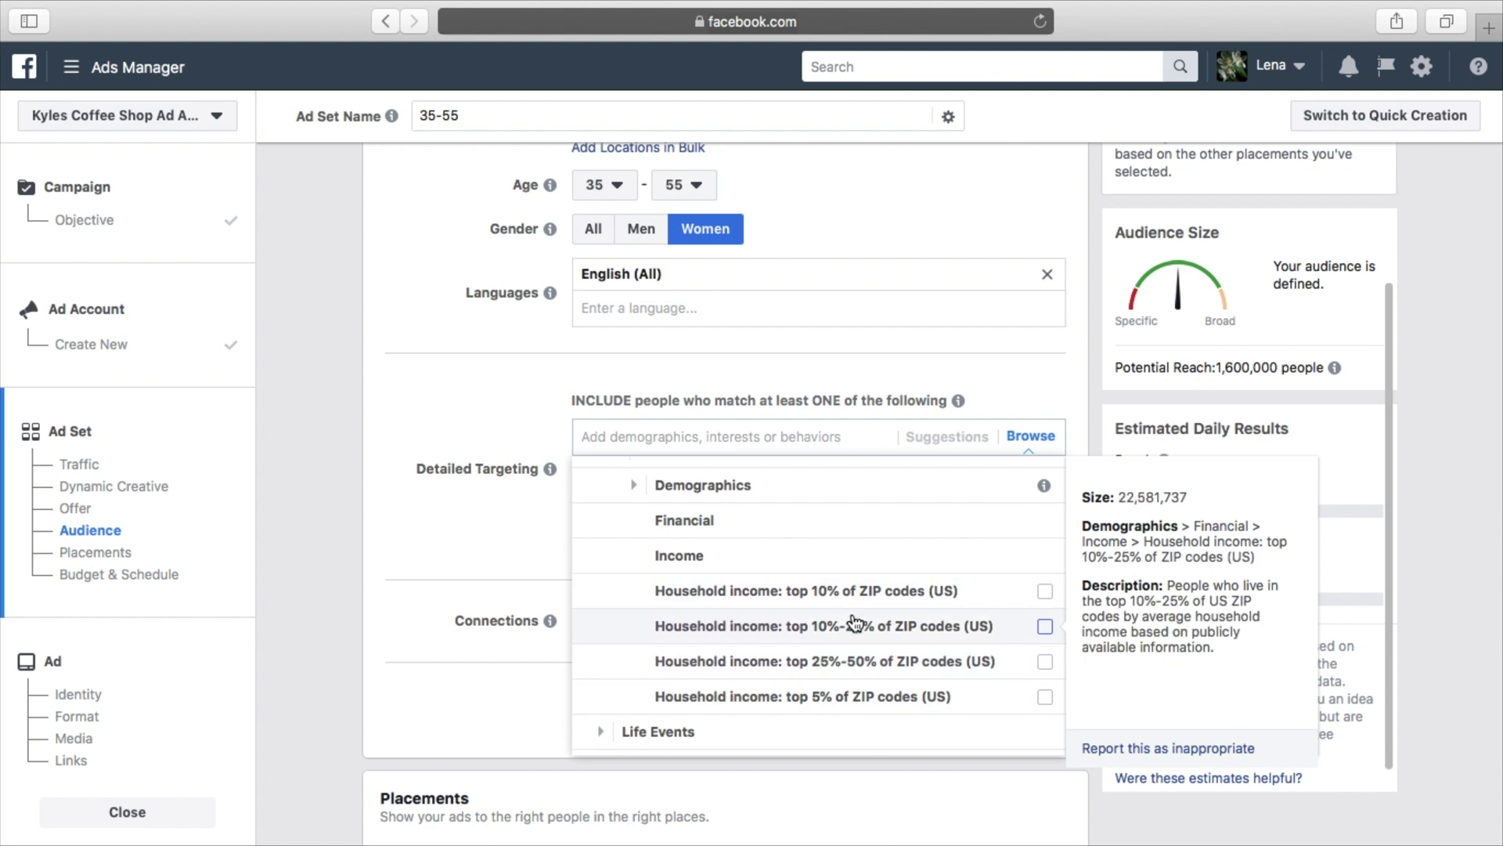
pyautogui.scroll(2, 798, 619)
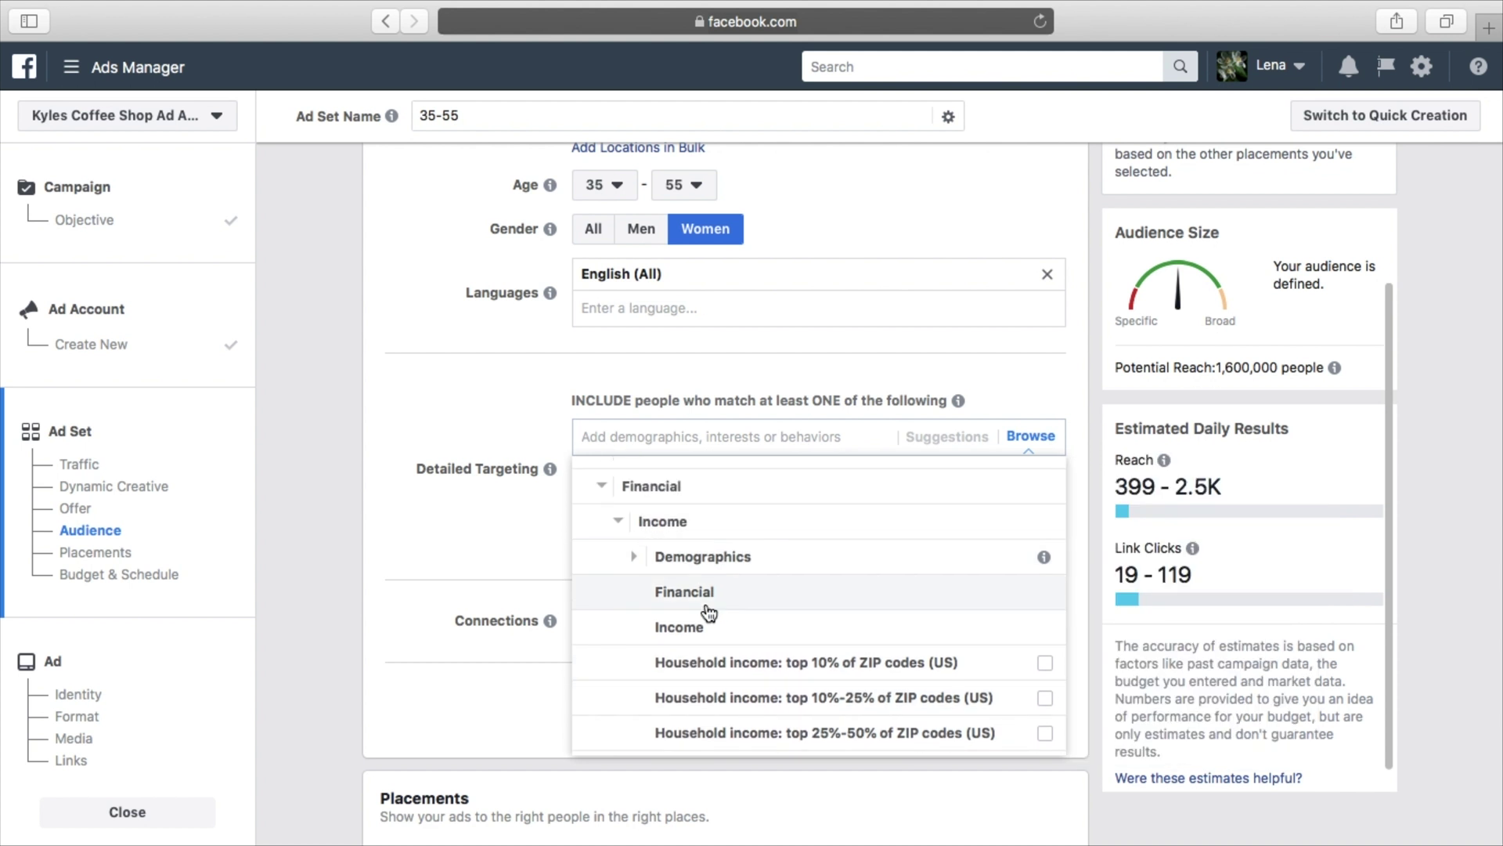
pyautogui.click(619, 515)
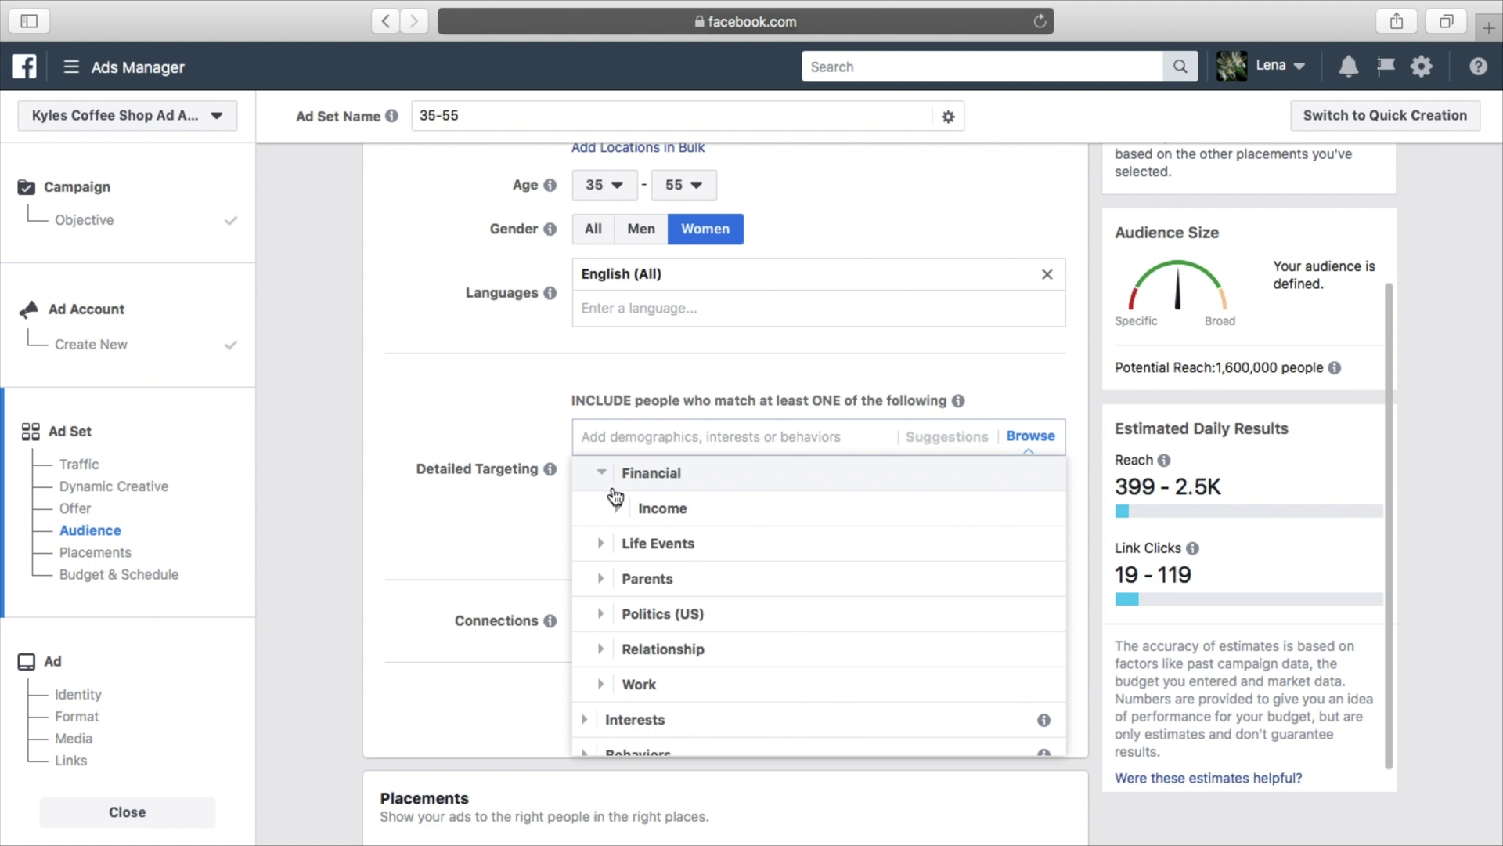
# Expand and review the Life Events category, then collapse it again
pyautogui.scroll(2, 606, 486)
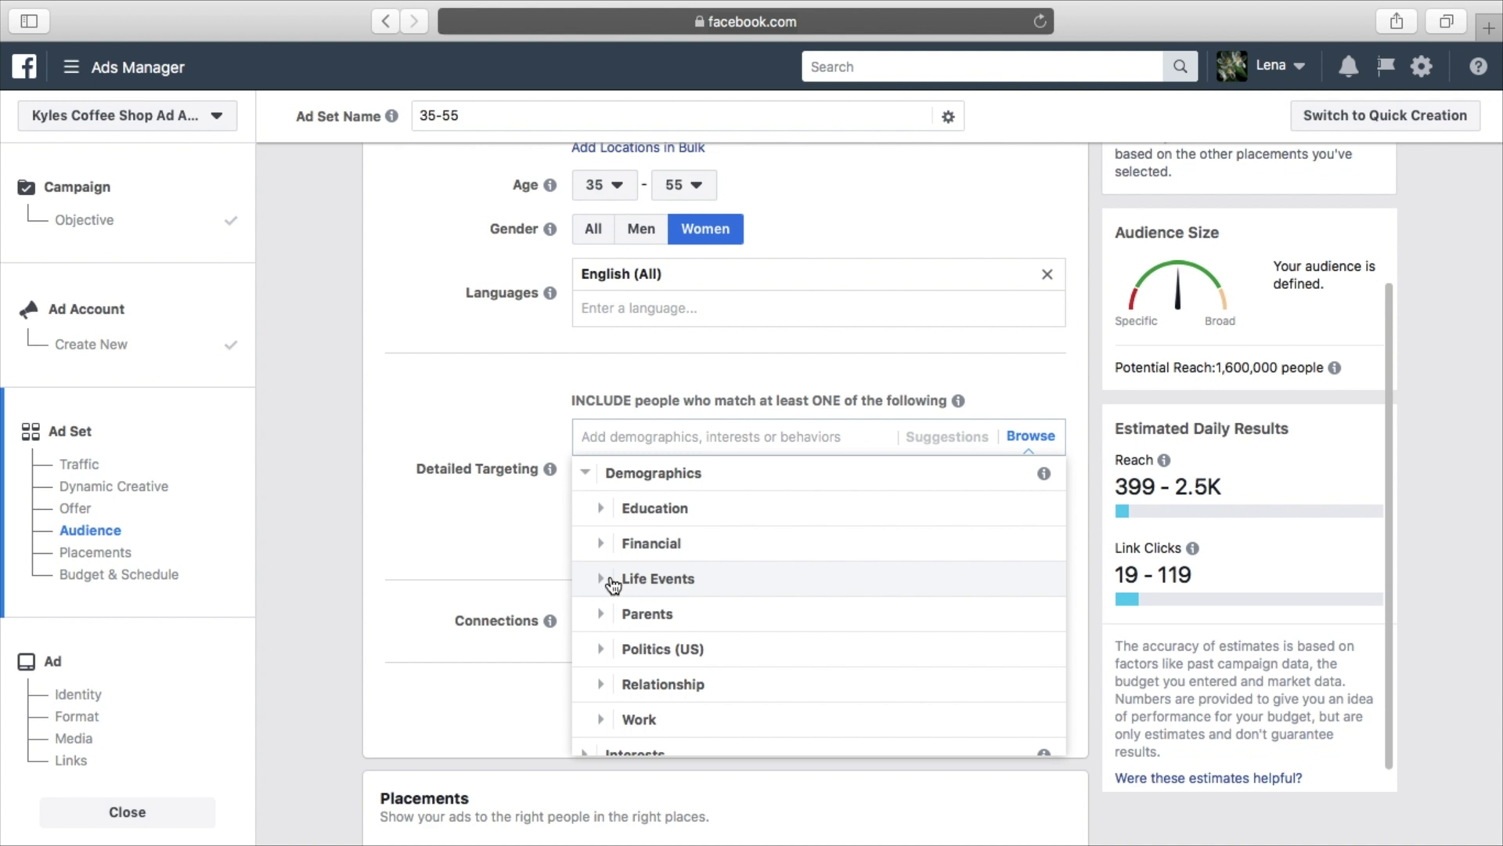
pyautogui.click(613, 581)
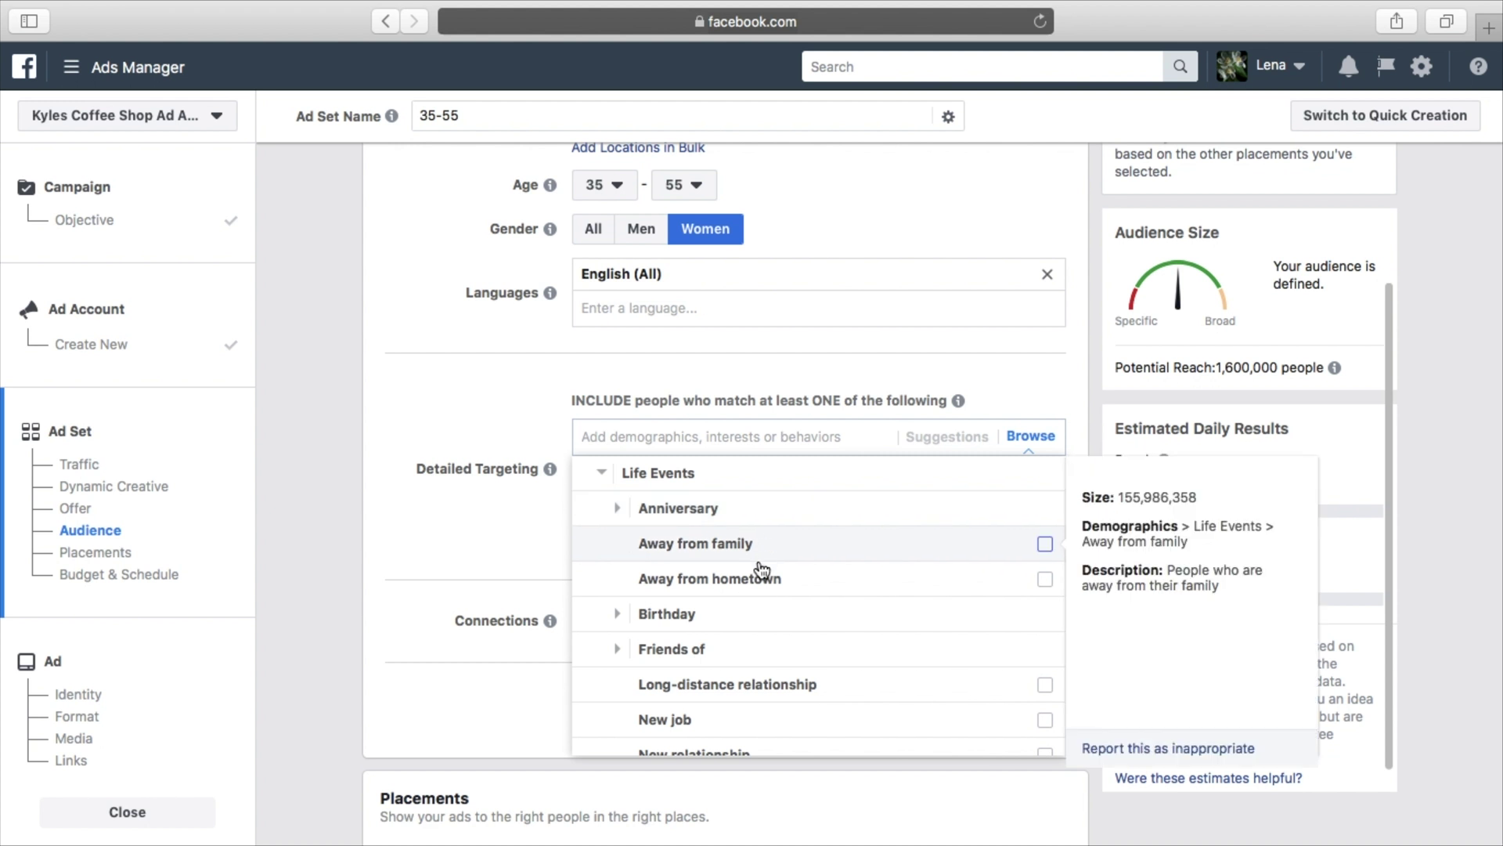
pyautogui.scroll(-1, 758, 590)
pyautogui.scroll(1, 758, 590)
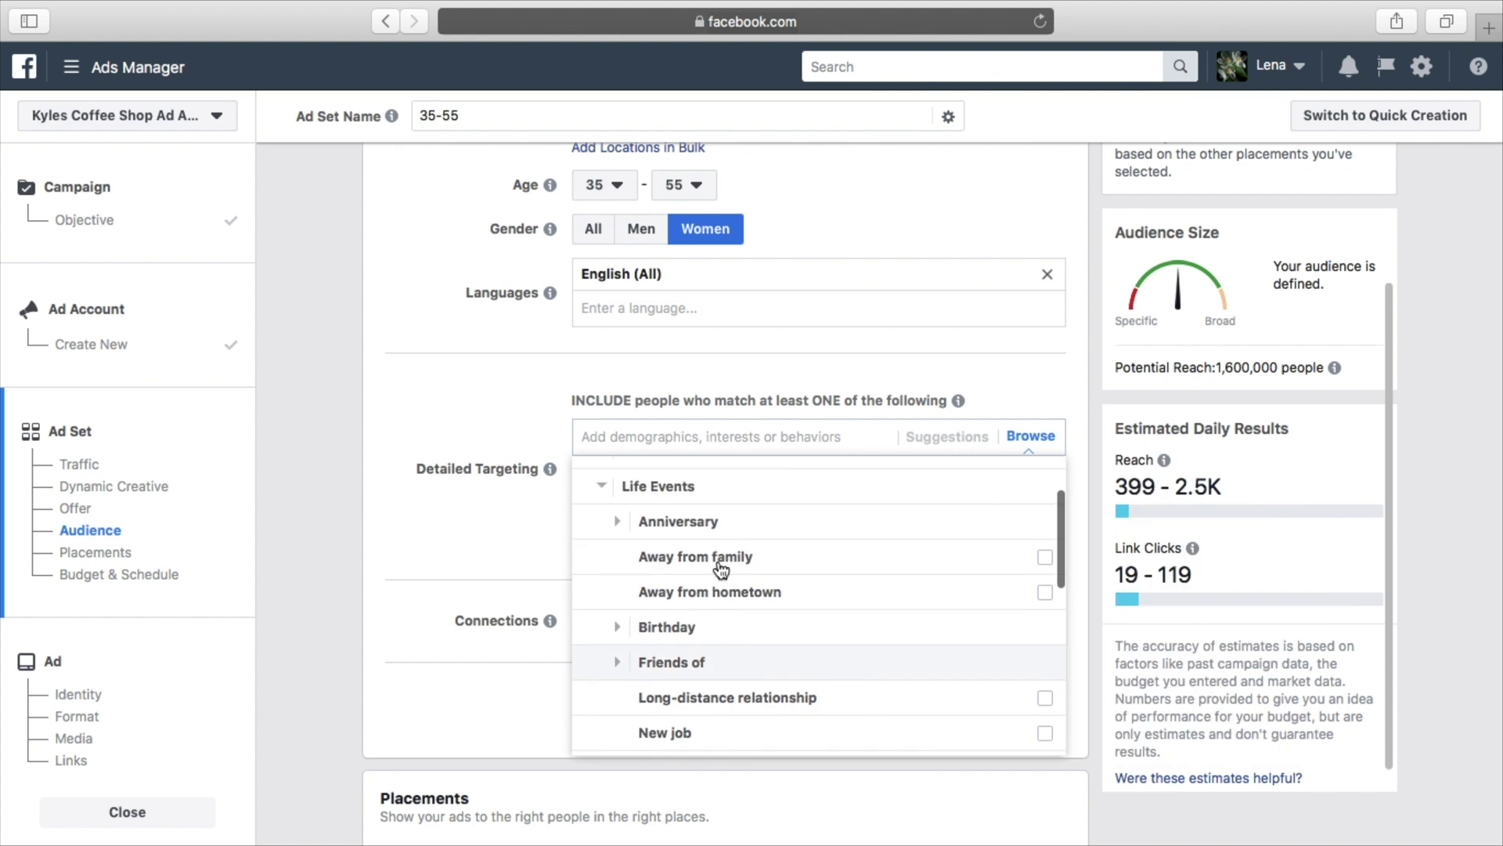
pyautogui.click(614, 490)
pyautogui.scroll(-1, 698, 527)
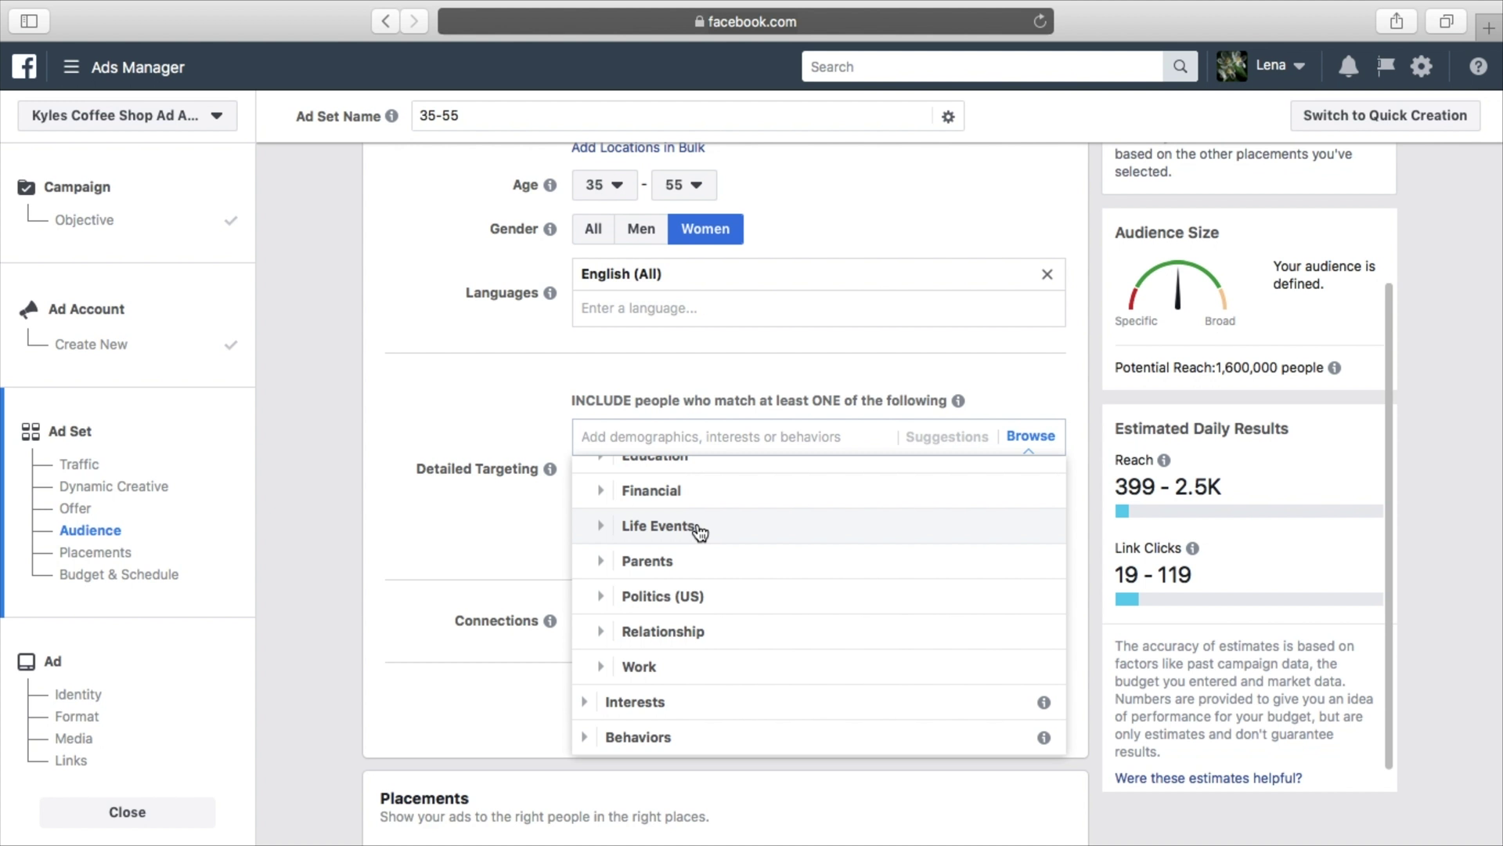
pyautogui.scroll(1, 700, 531)
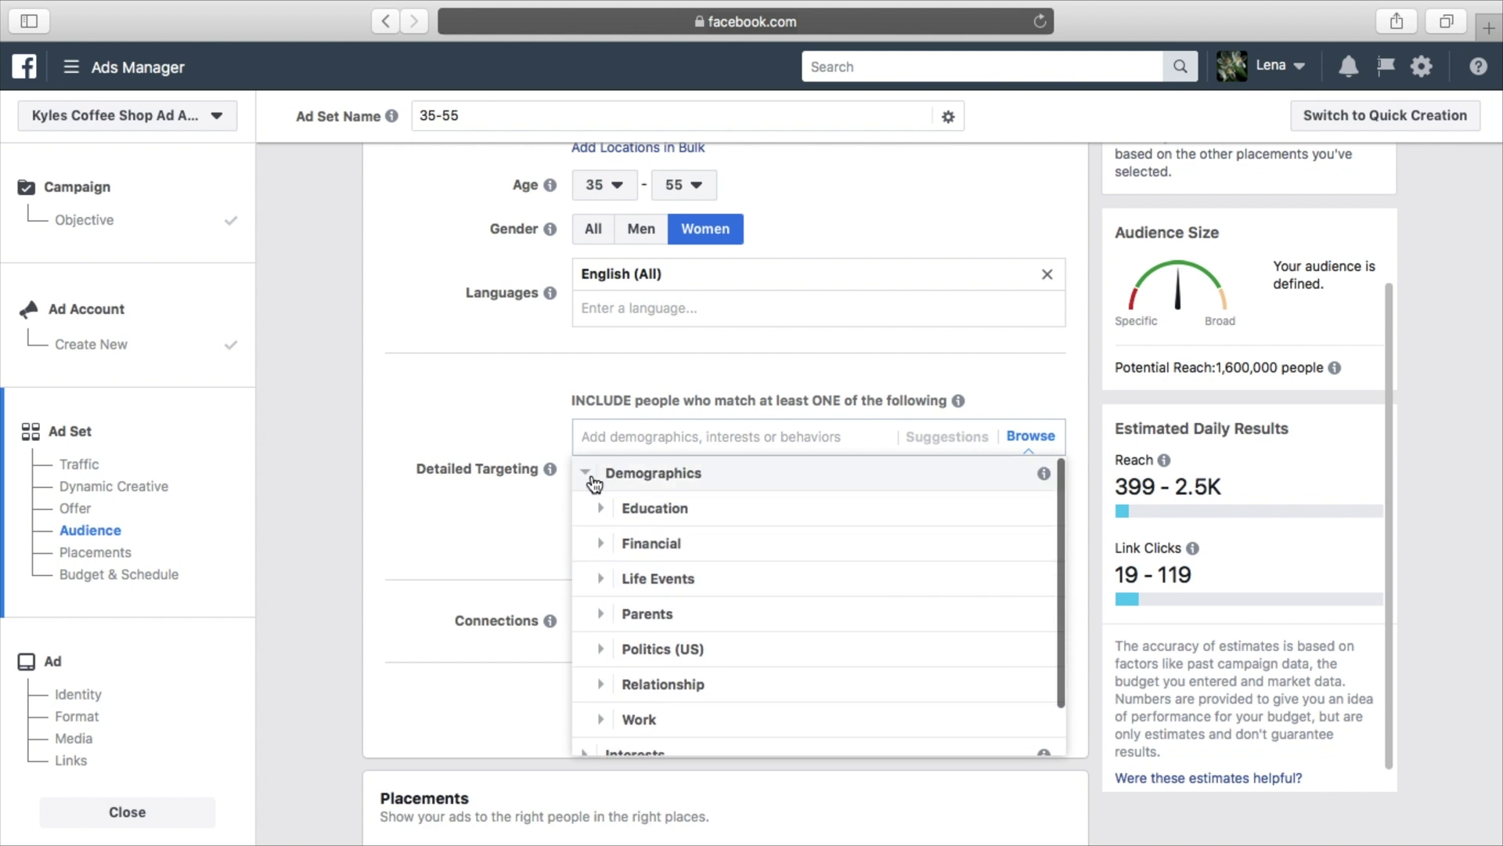
# Collapse Demographics, review Interests > Food and drink, then close the Browse list
pyautogui.click(591, 477)
pyautogui.click(587, 498)
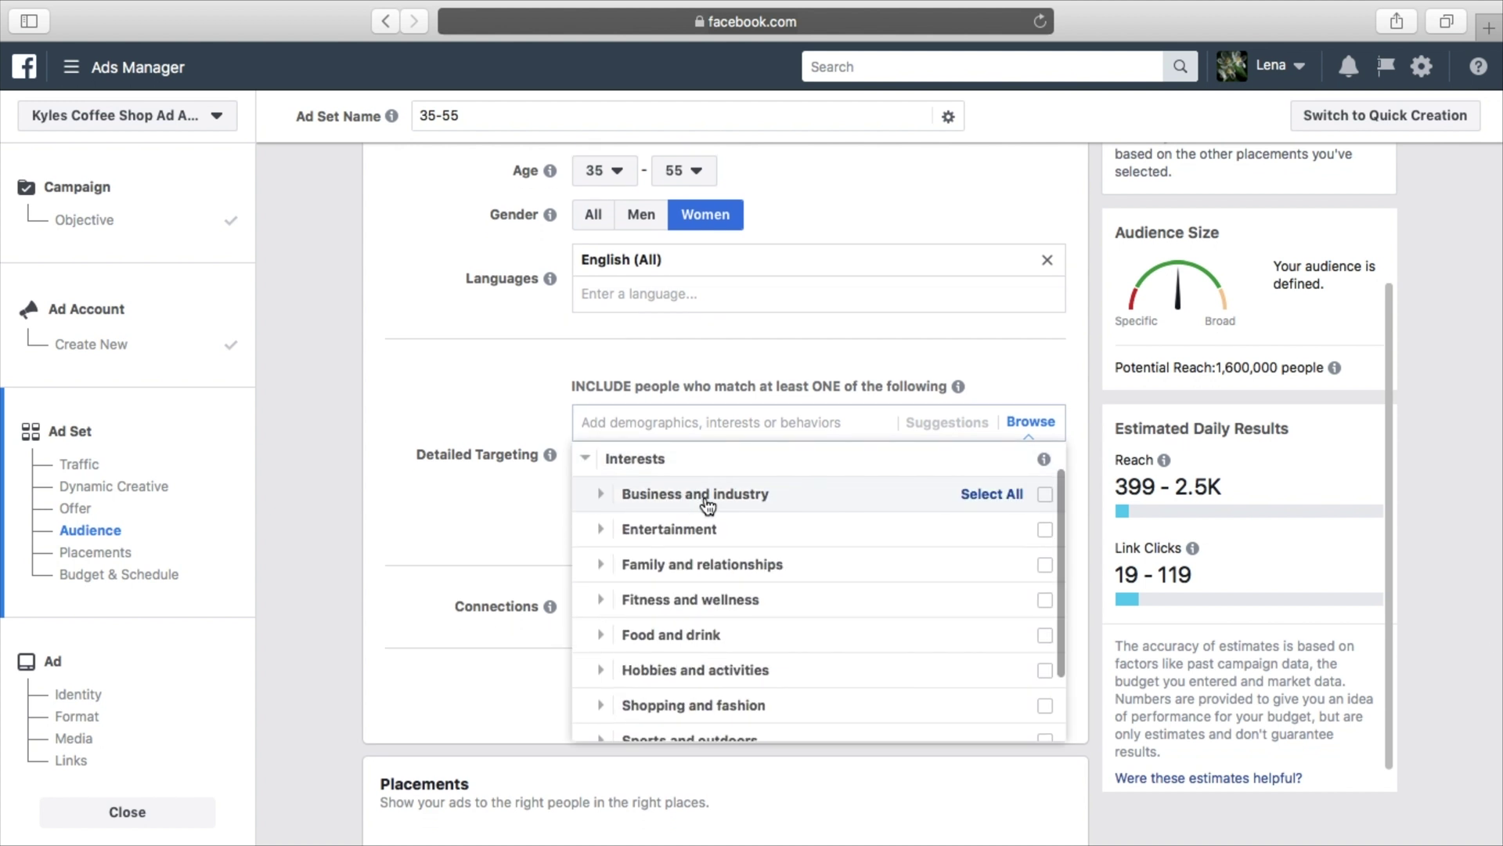
pyautogui.scroll(-1, 595, 563)
pyautogui.click(595, 623)
pyautogui.scroll(-2, 742, 617)
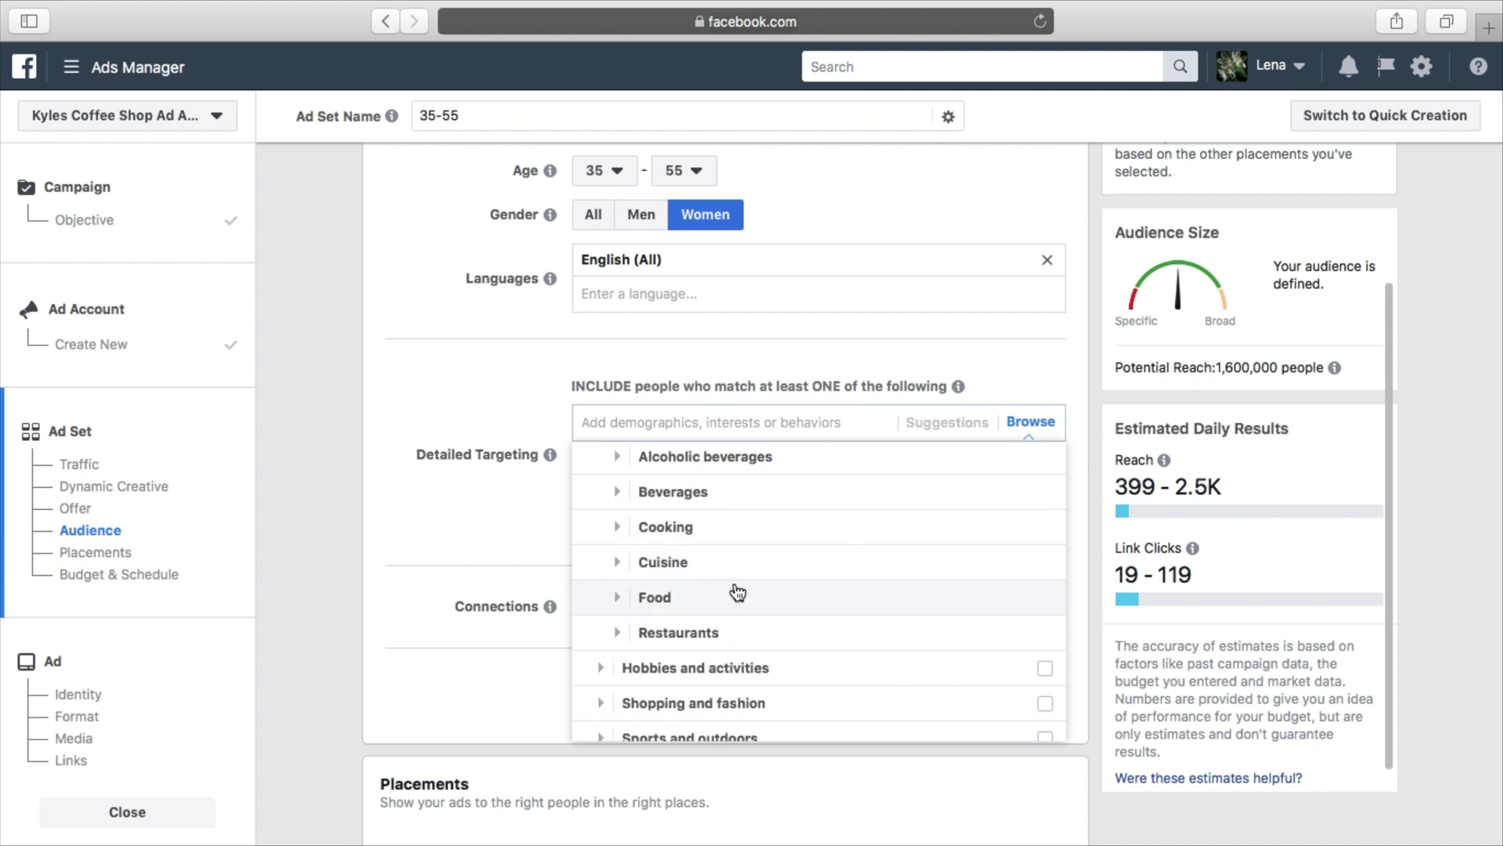
pyautogui.scroll(1, 673, 501)
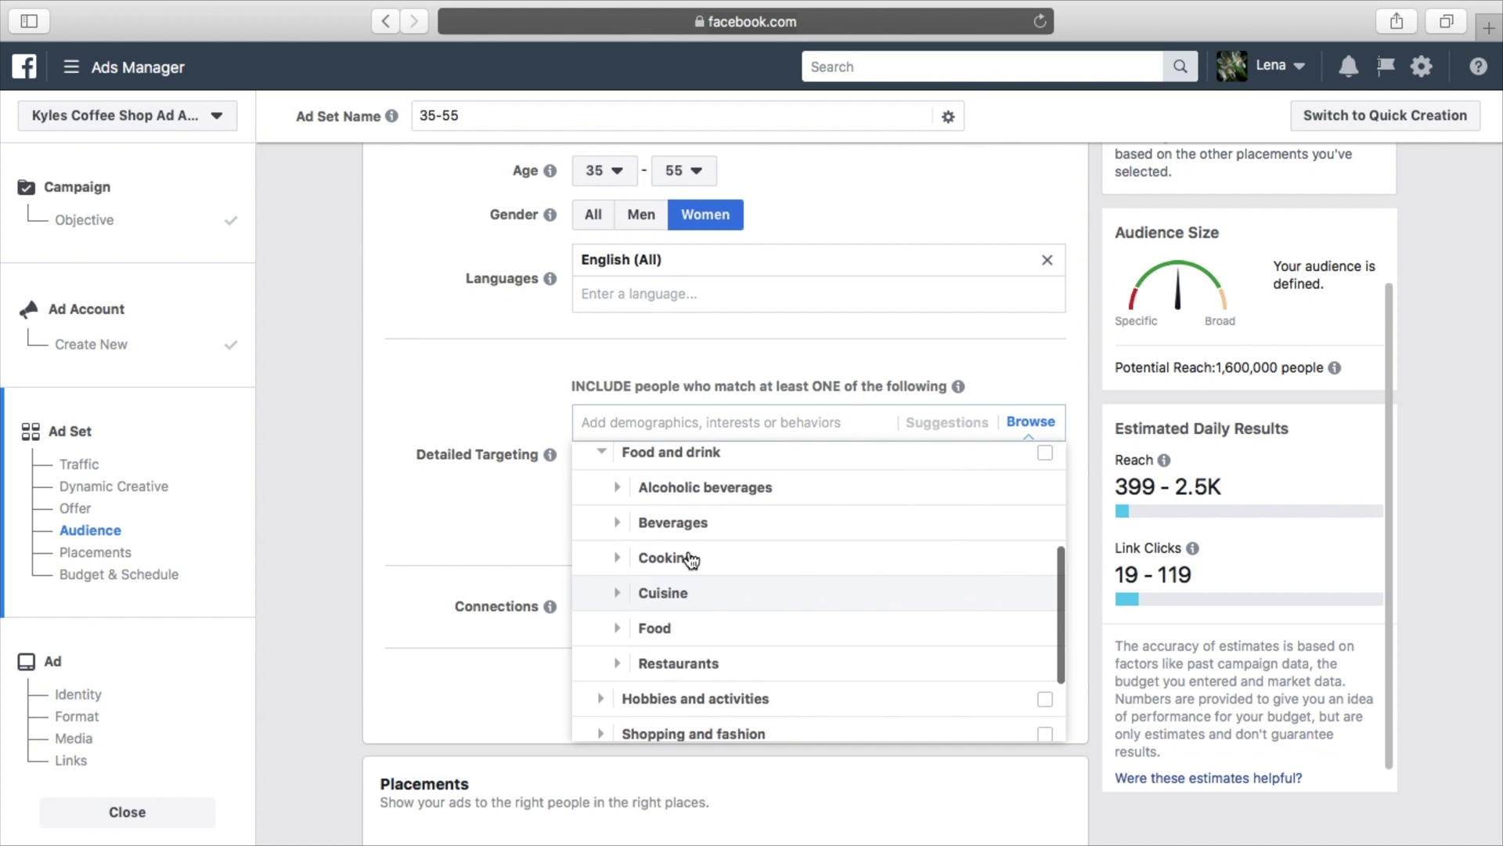
pyautogui.click(654, 423)
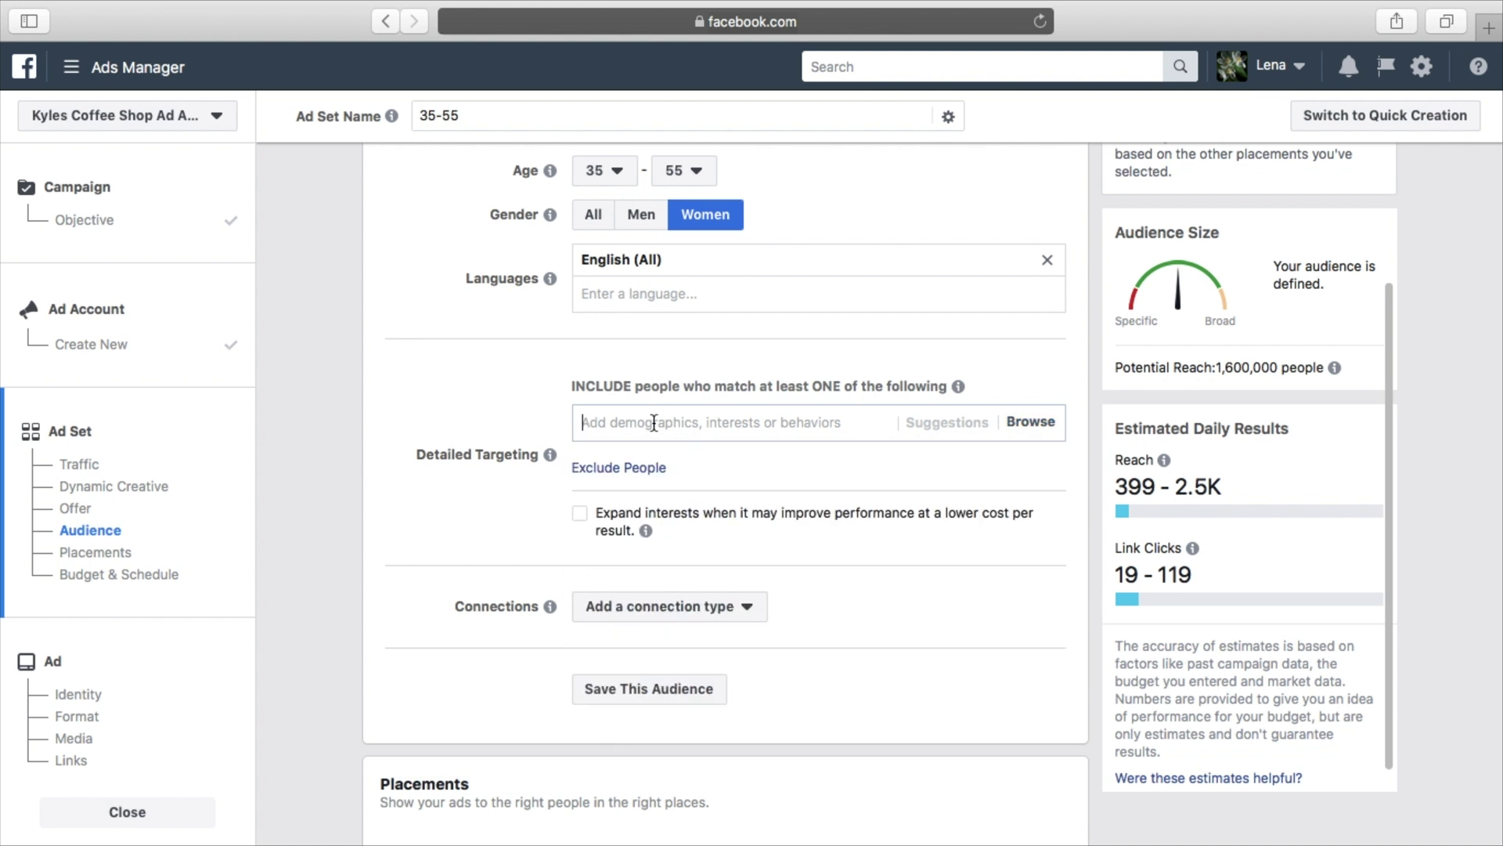
# Add Starbucks ('star') and Dunkin' Donuts ('dunk') as detailed targeting interests
pyautogui.write('d')
pyautogui.press('BackSpace')
pyautogui.write('star')
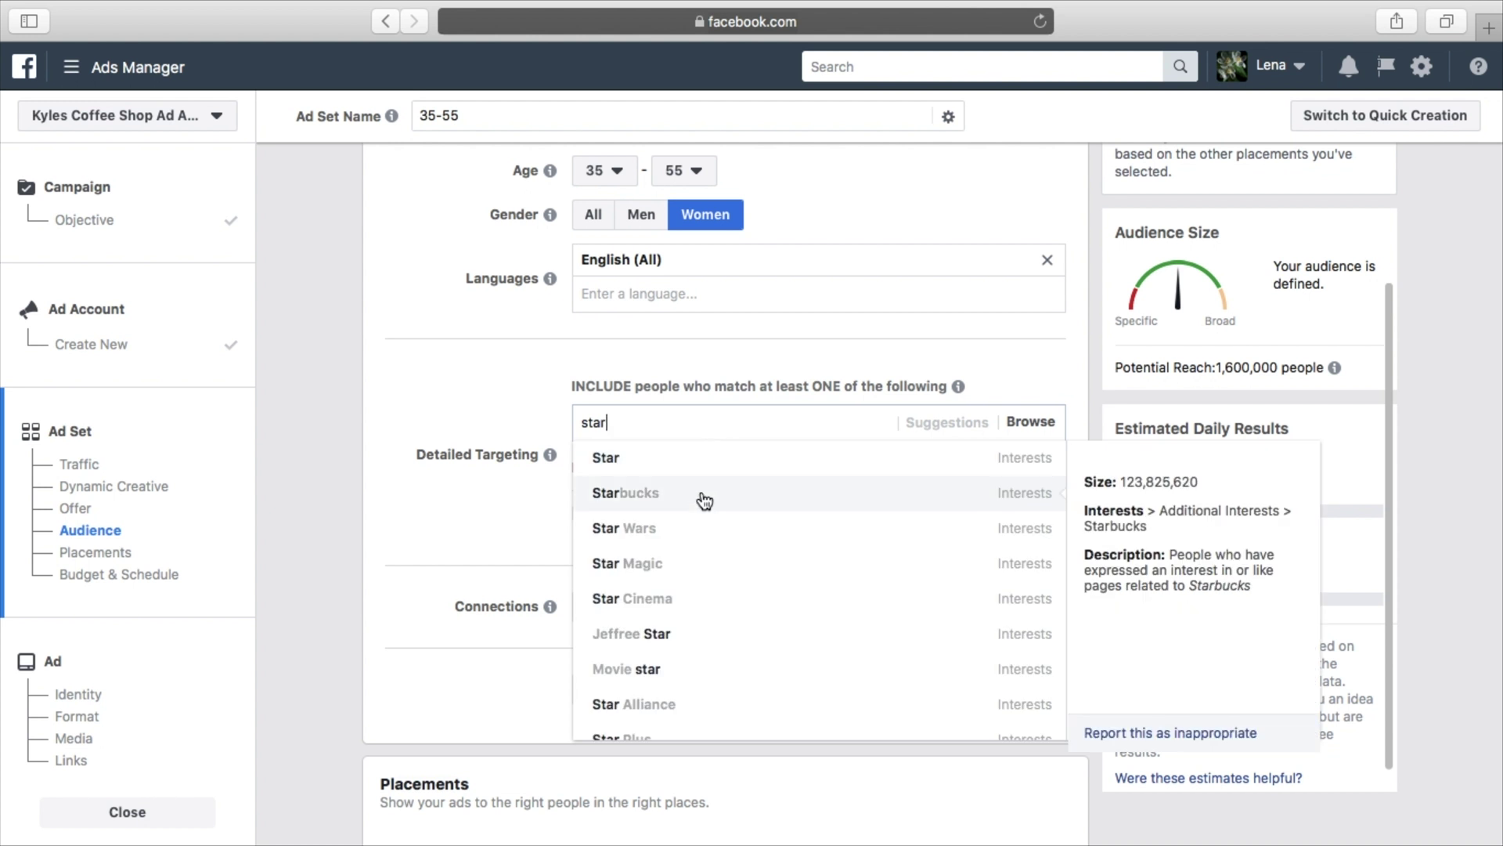
pyautogui.click(705, 494)
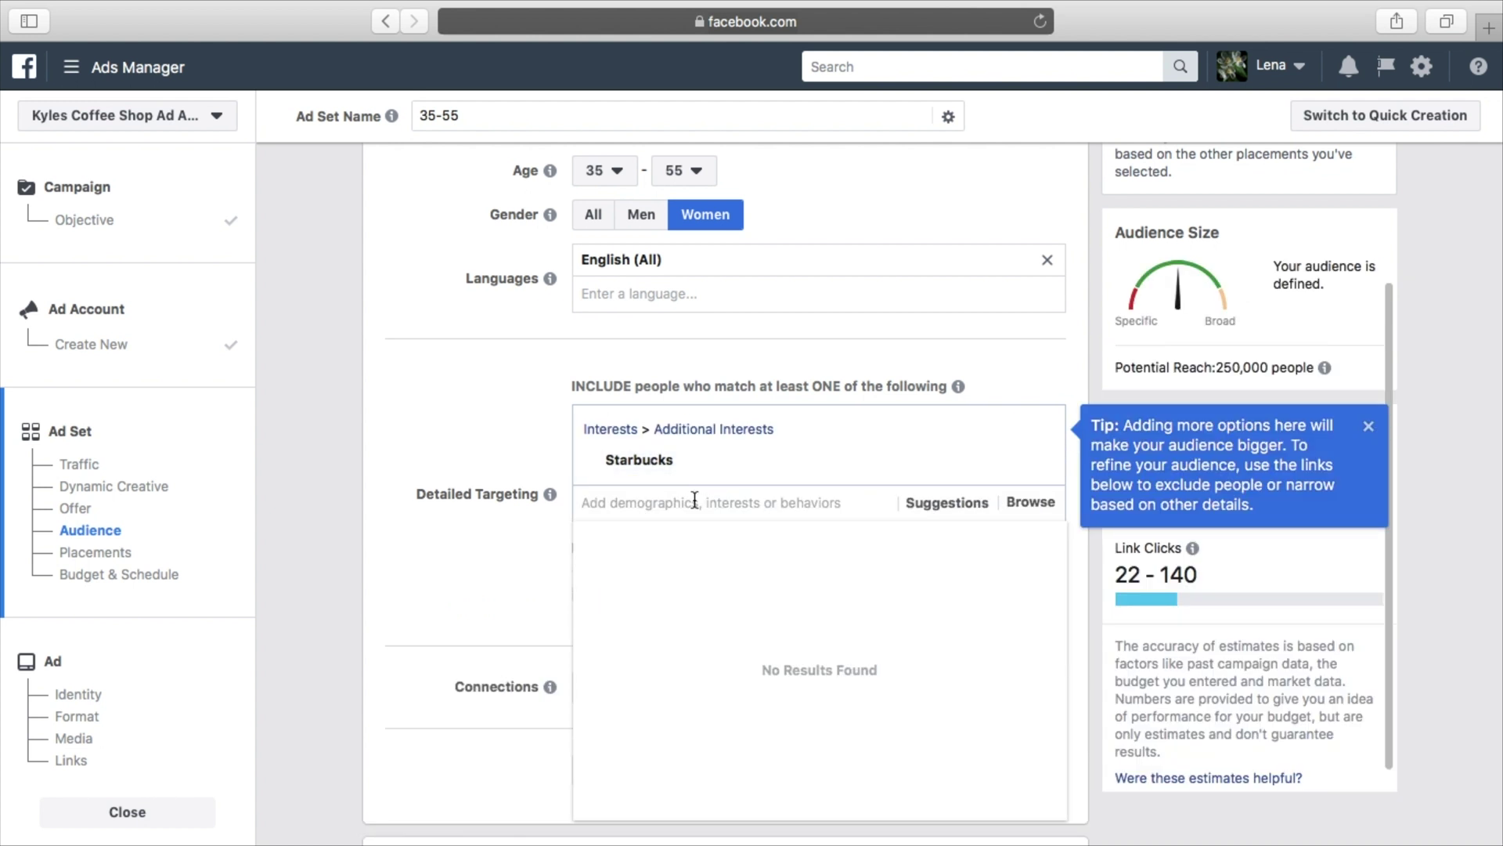
pyautogui.write('dunk')
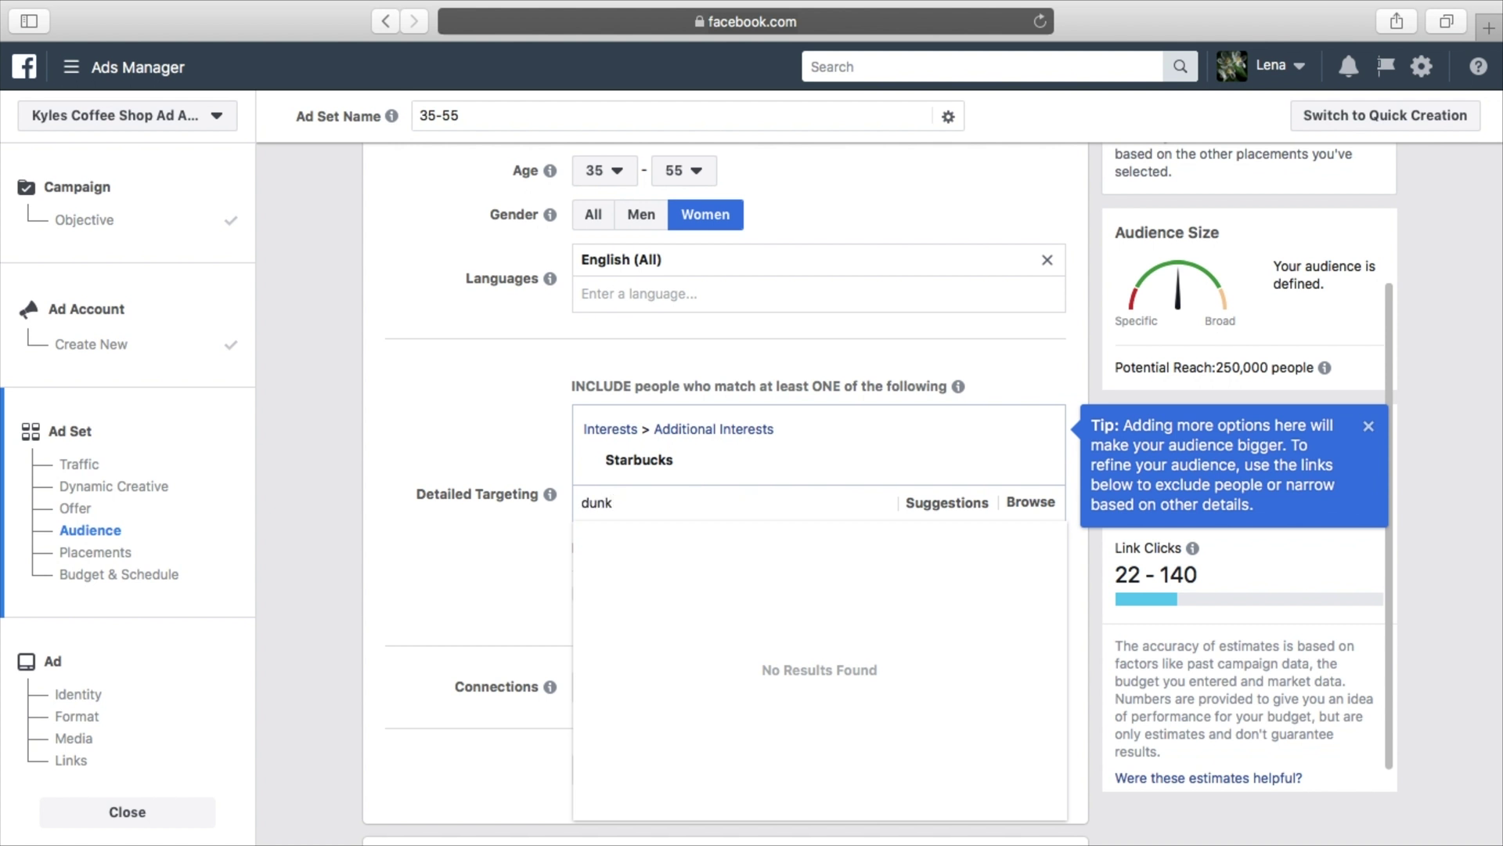
pyautogui.scroll(-3, 700, 572)
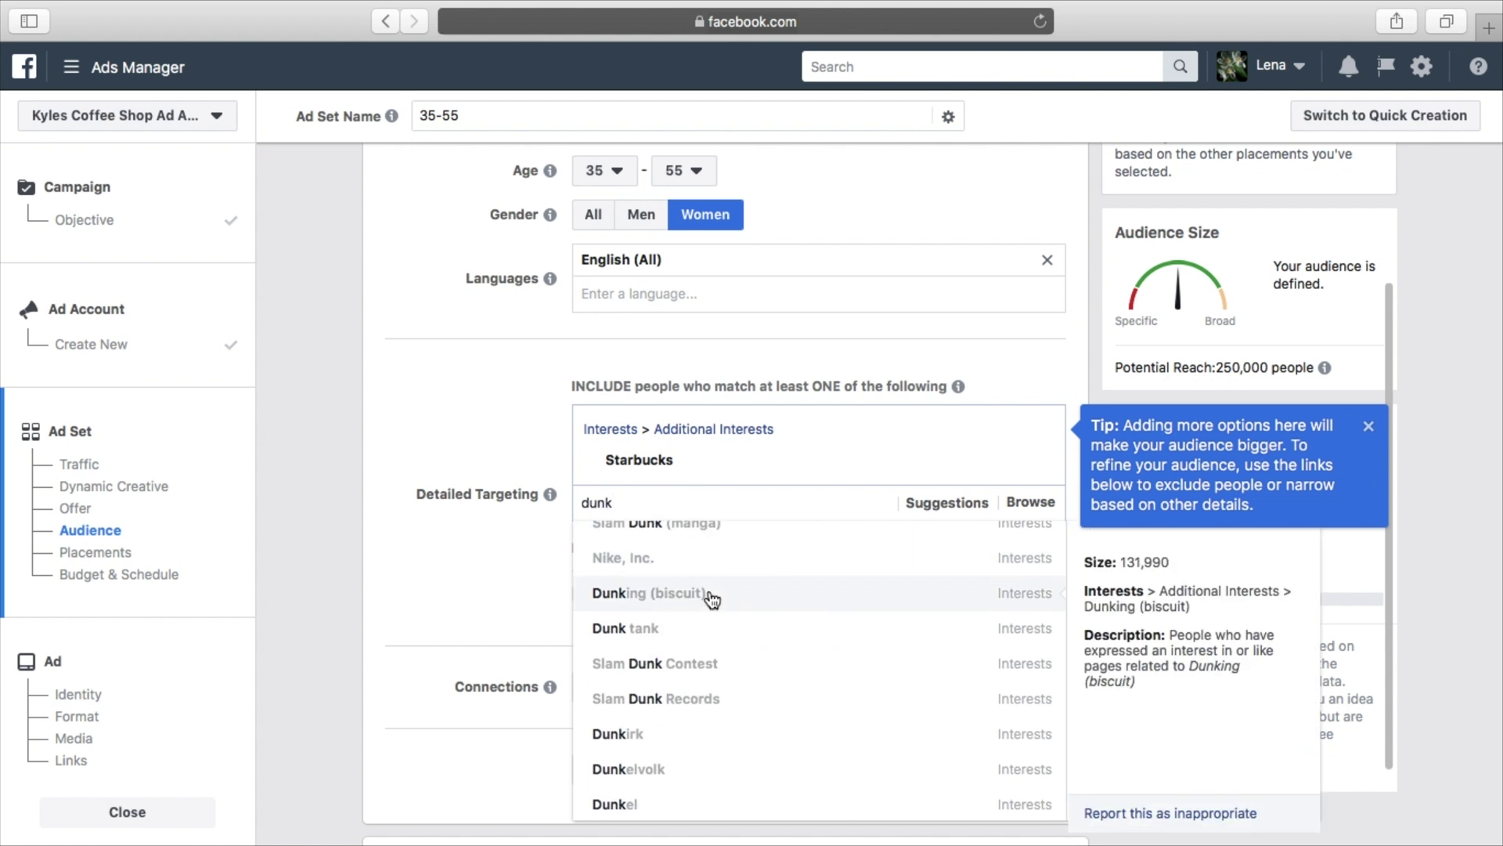
pyautogui.scroll(1, 709, 610)
pyautogui.scroll(-3, 709, 595)
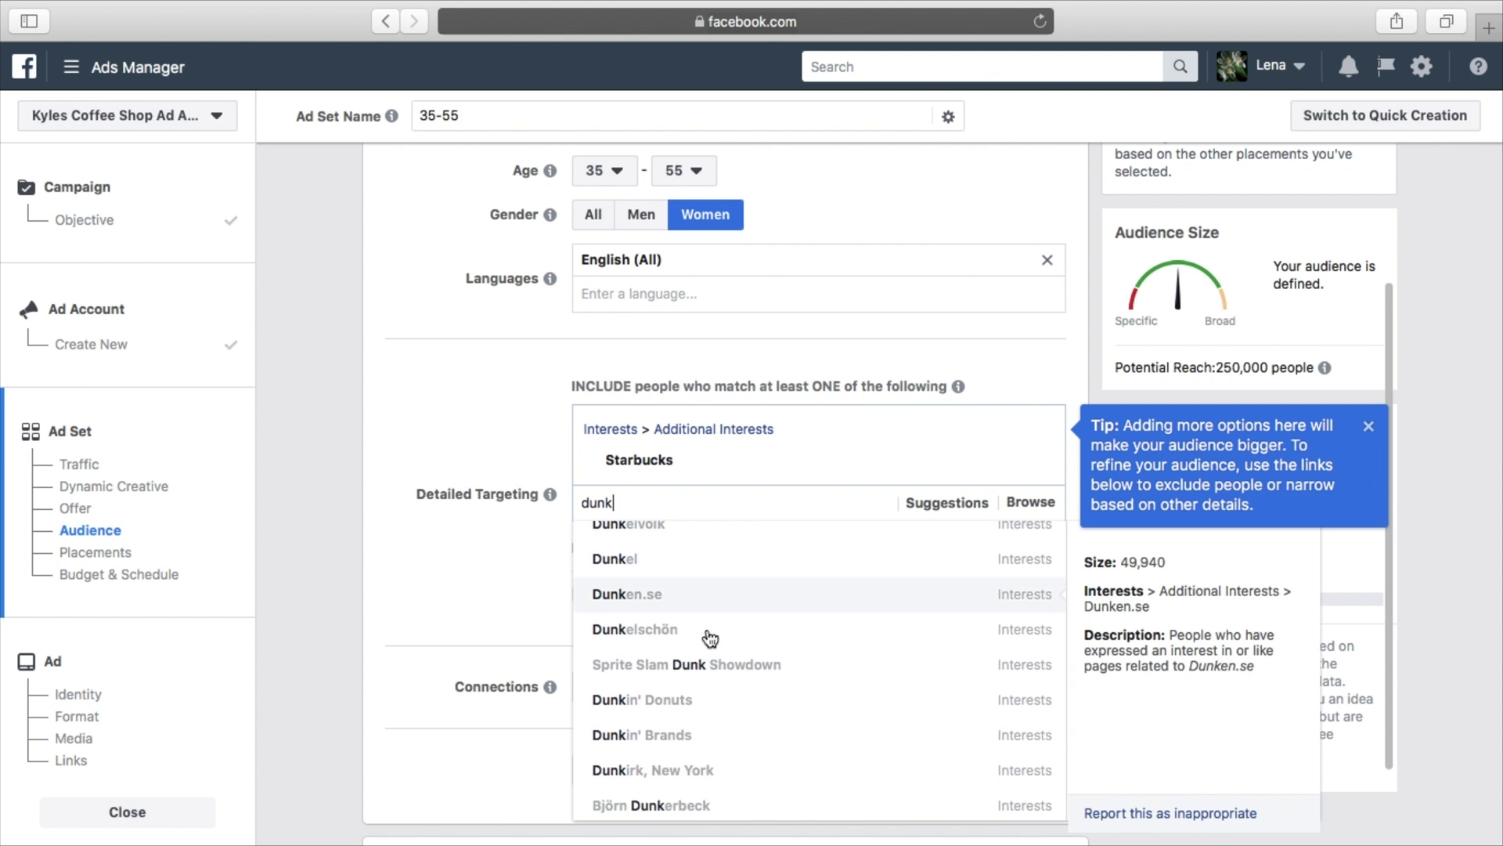
pyautogui.click(700, 700)
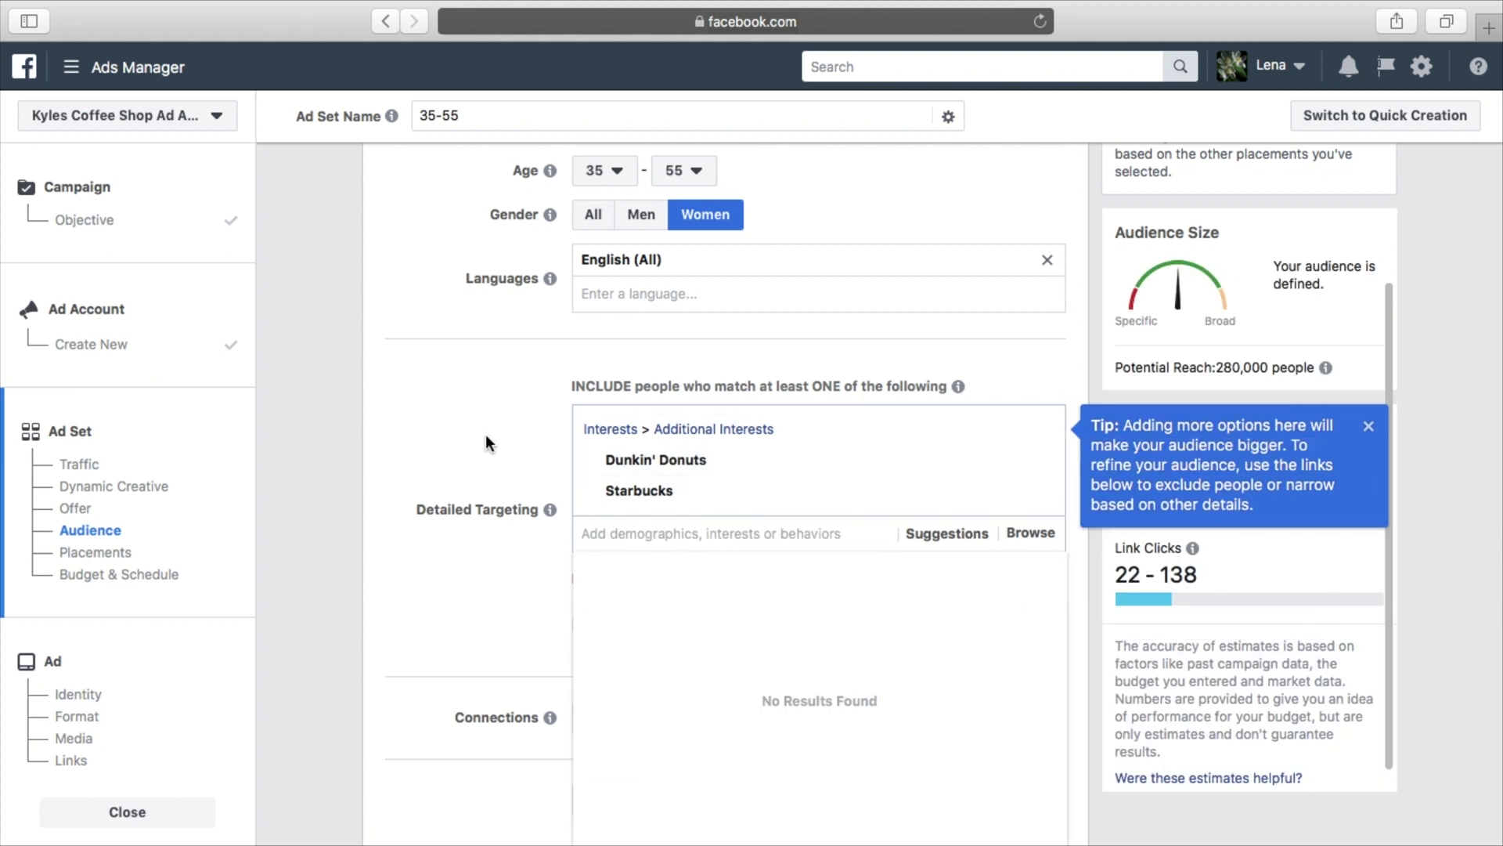
pyautogui.scroll(2, 485, 434)
pyautogui.scroll(1, 485, 443)
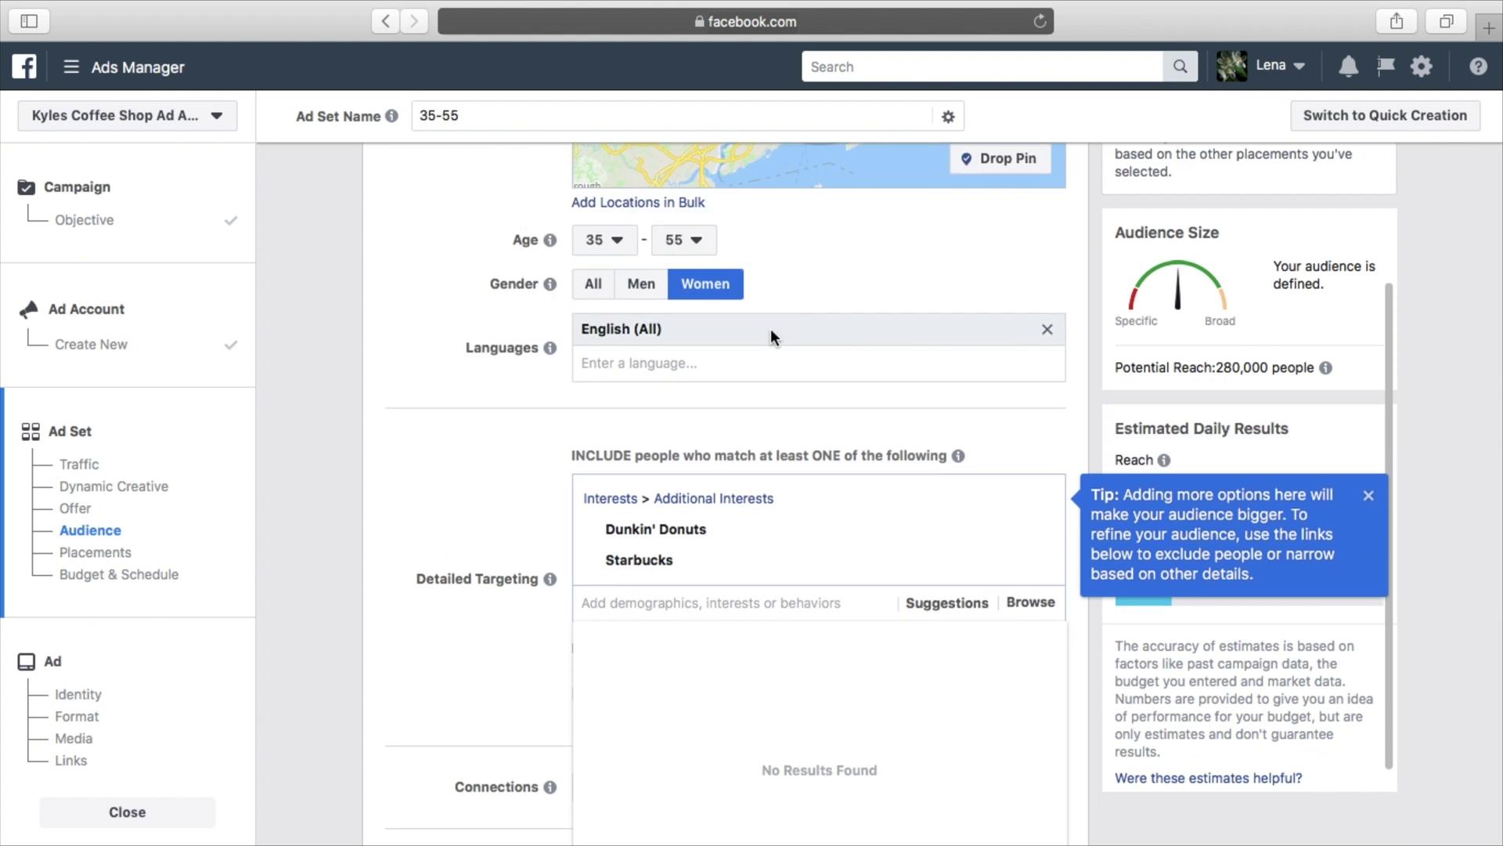
# Dismiss the audience-size tip and the empty interest results, keeping Dunkin' Donuts and Starbucks targeted
pyautogui.scroll(-1, 768, 338)
pyautogui.moveTo(726, 520)
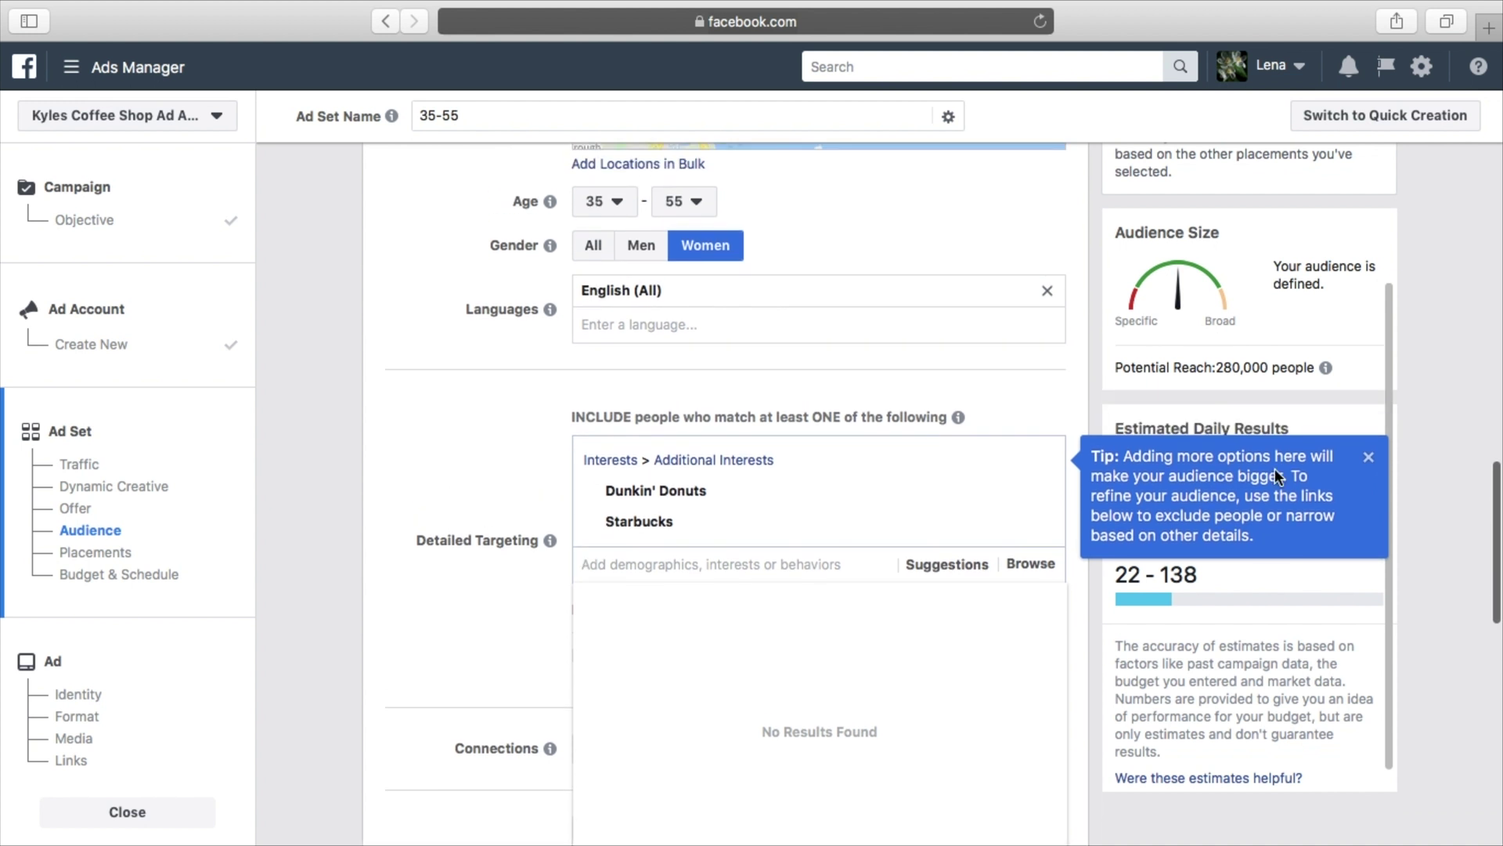
pyautogui.click(1366, 463)
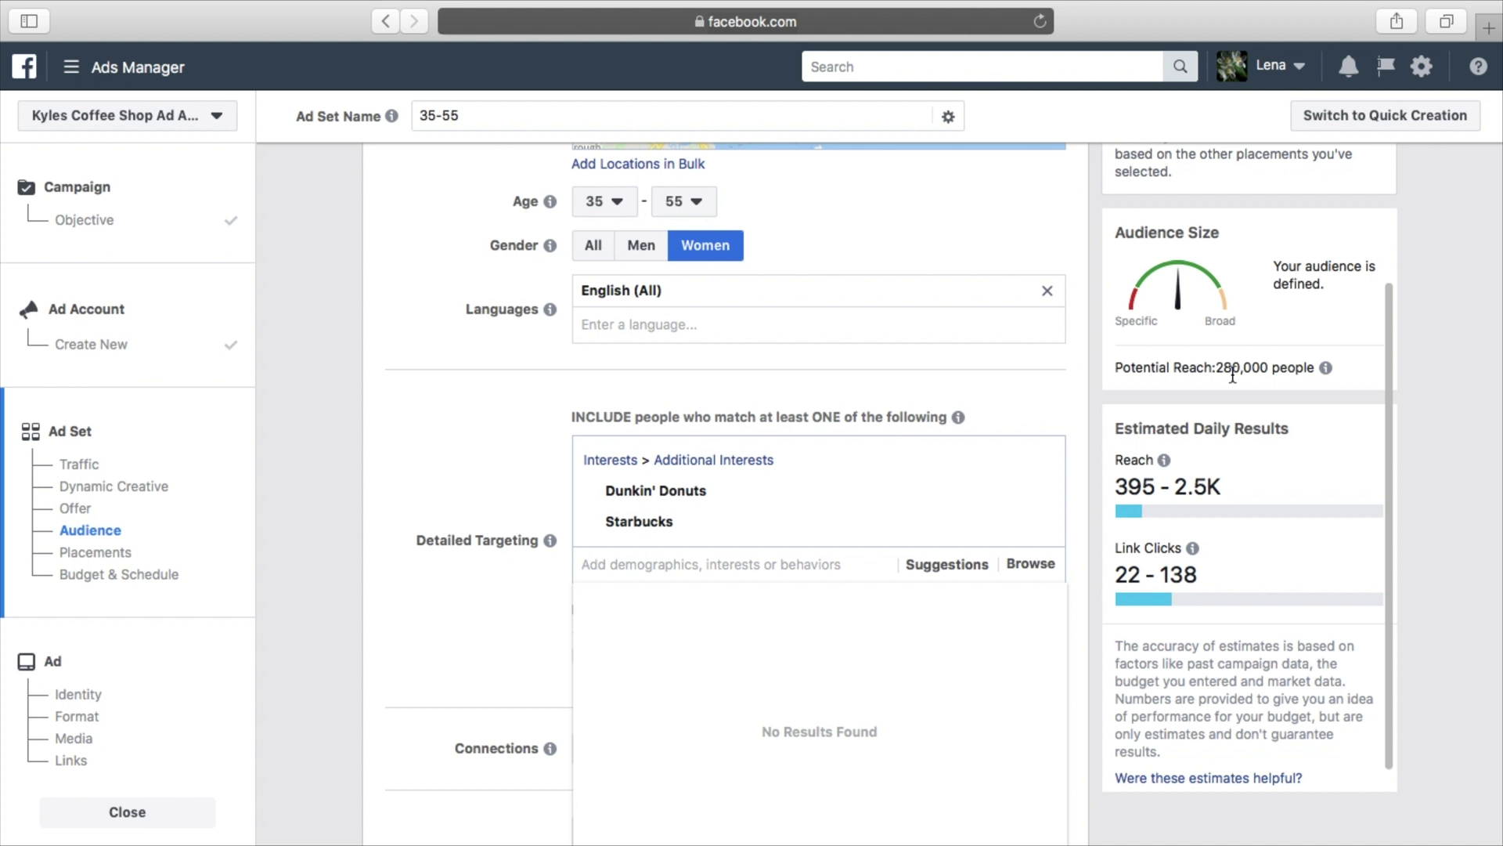
pyautogui.click(488, 610)
pyautogui.scroll(-1, 489, 609)
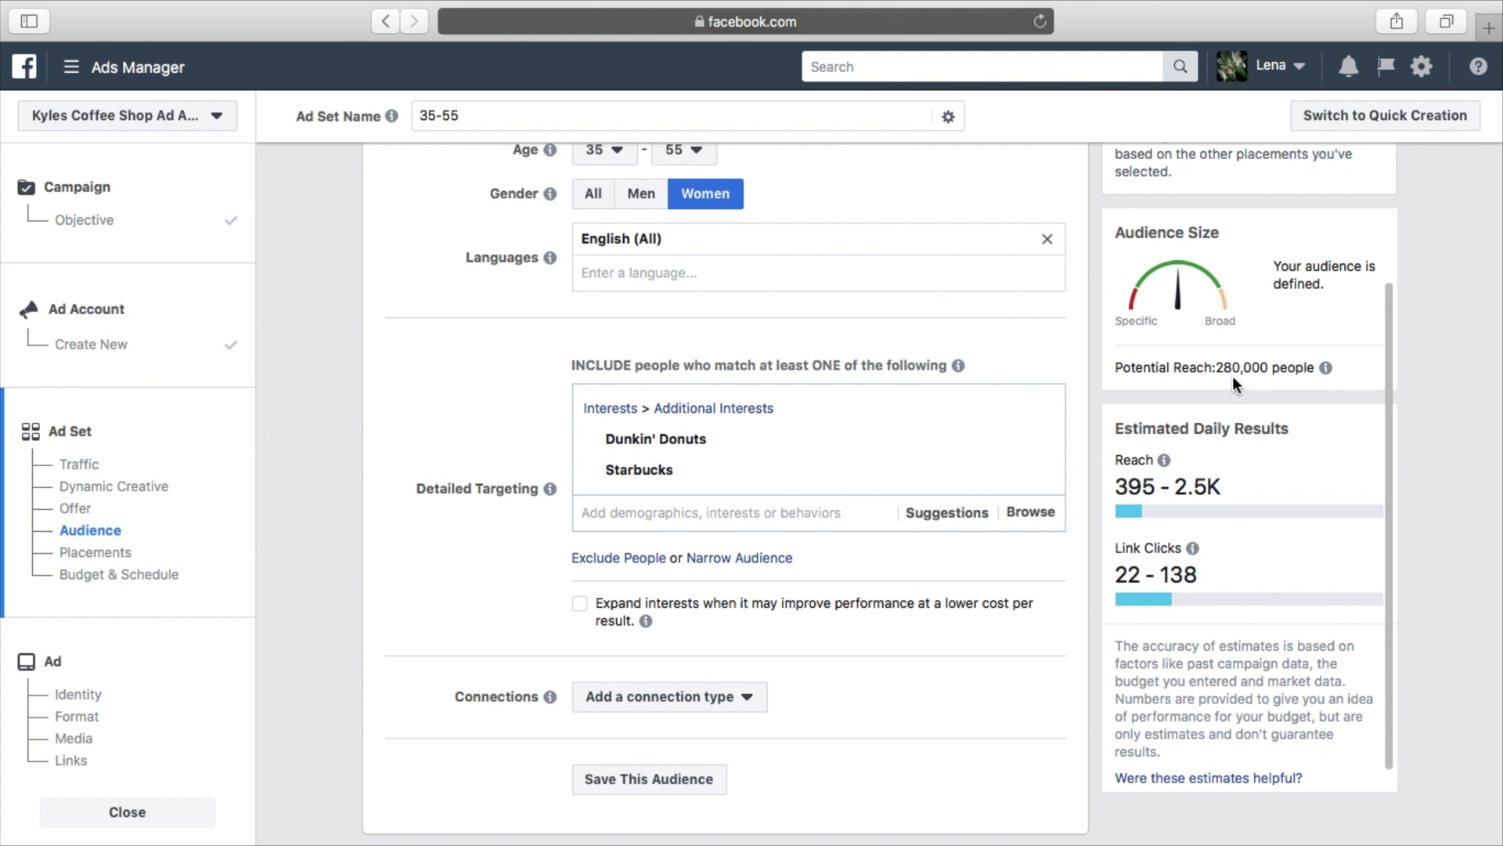
pyautogui.scroll(-1, 1088, 399)
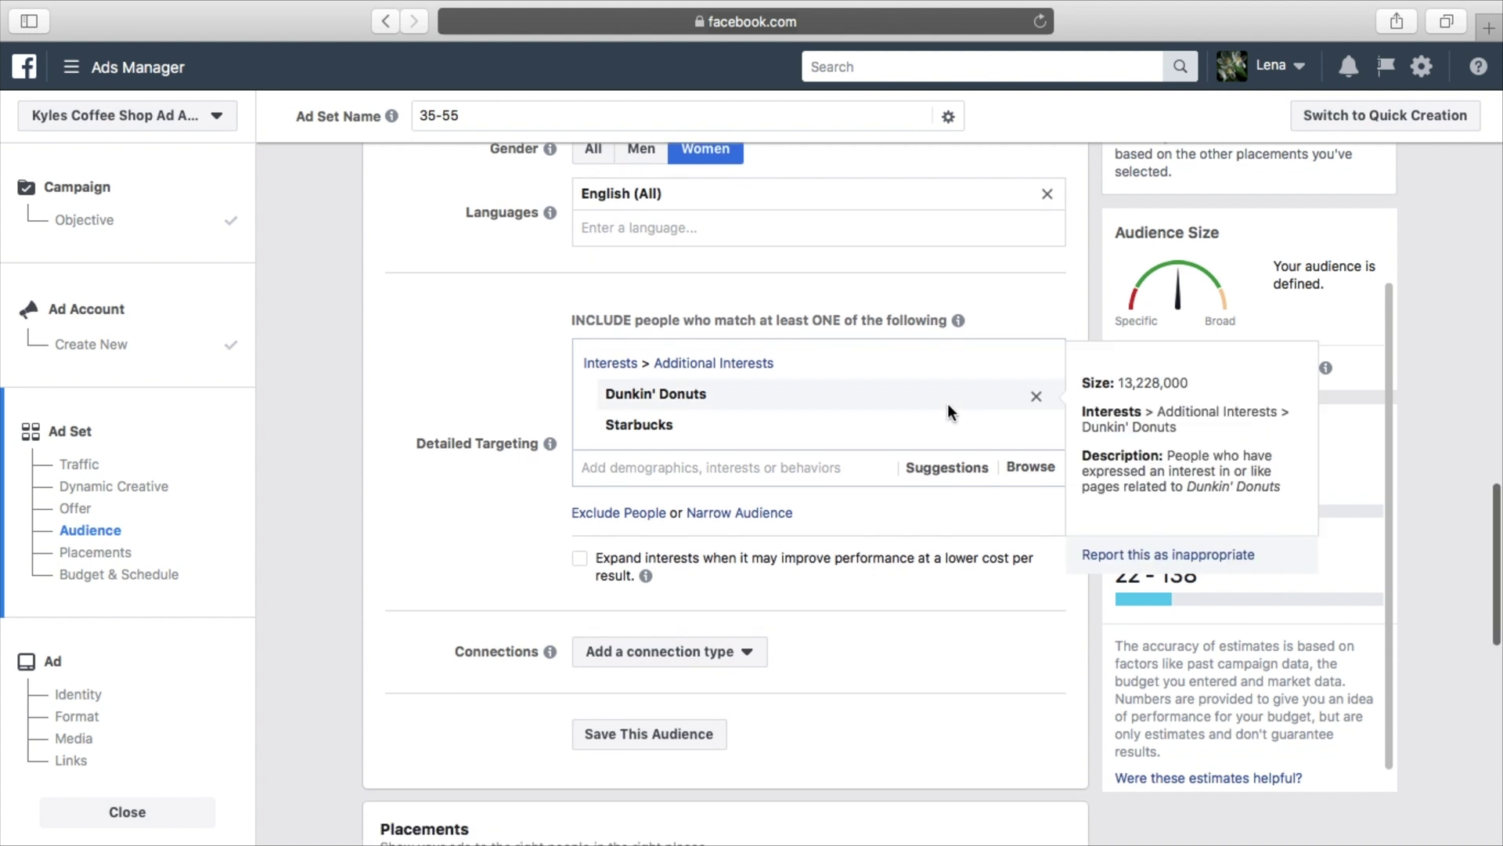
pyautogui.moveTo(888, 417)
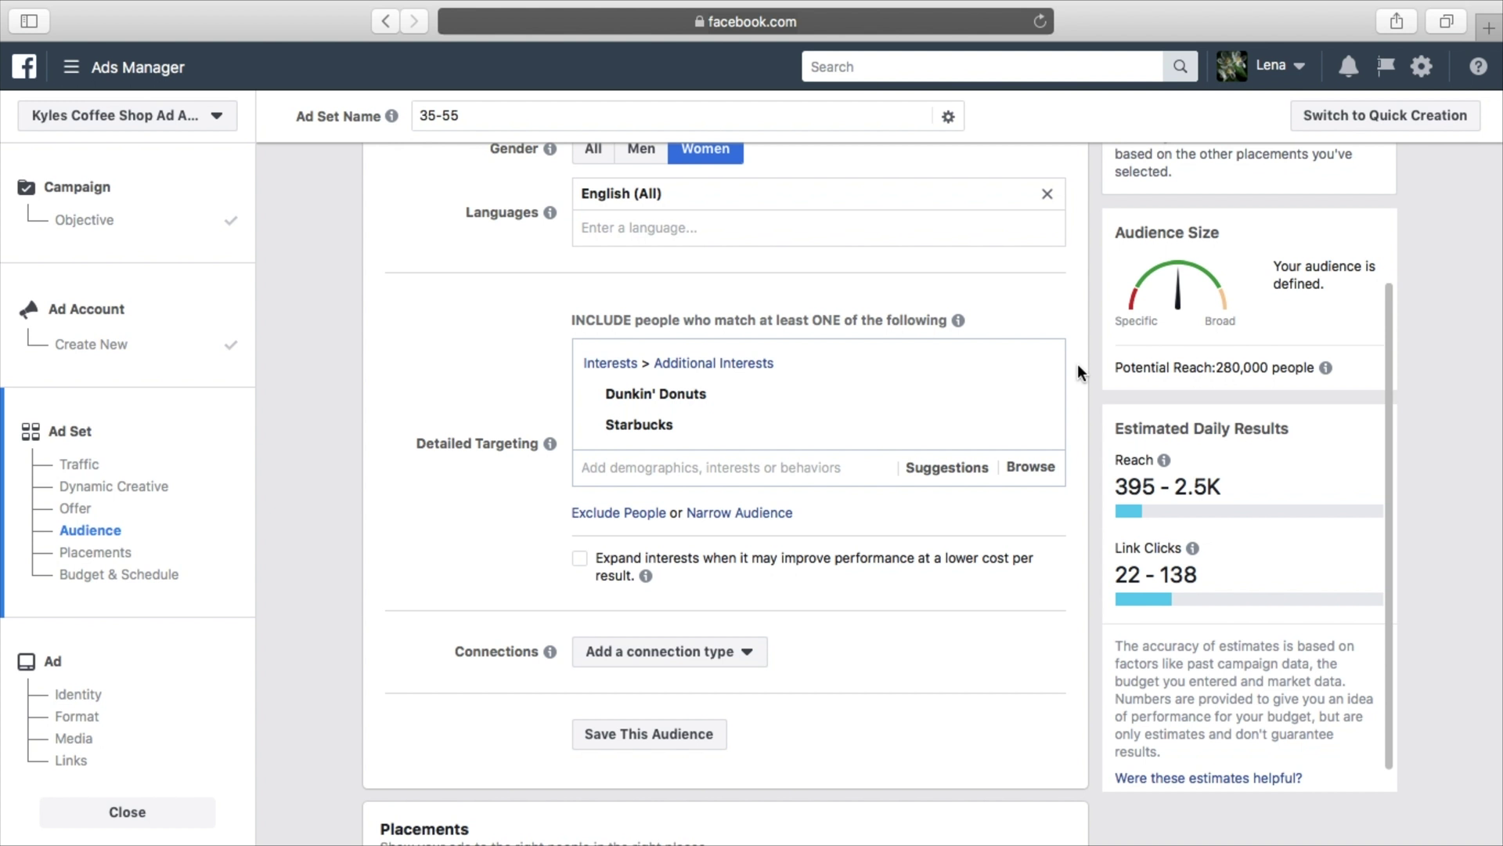
pyautogui.scroll(3, 1083, 320)
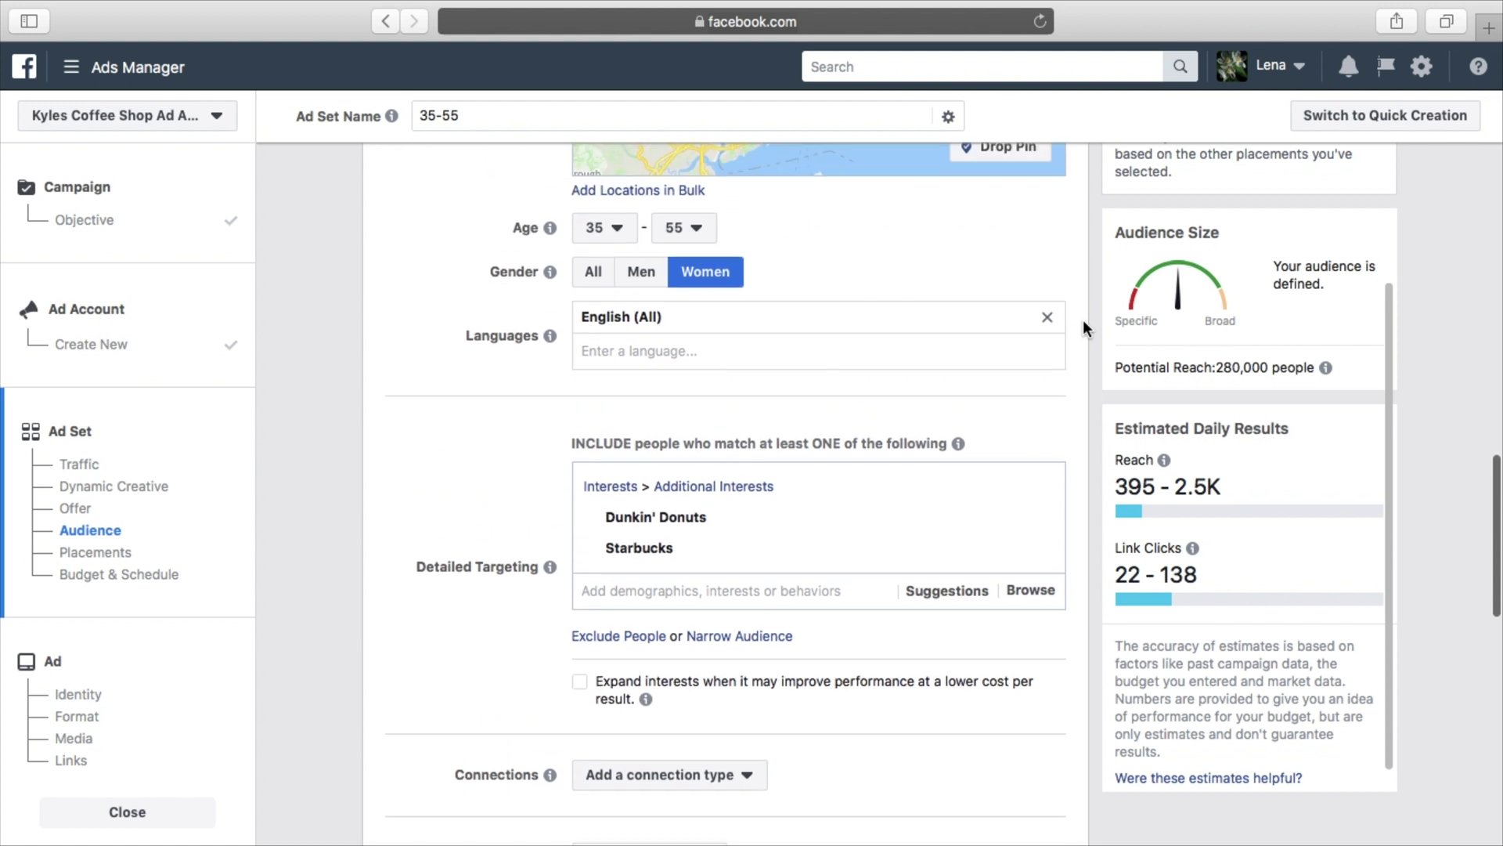
pyautogui.moveTo(713, 548)
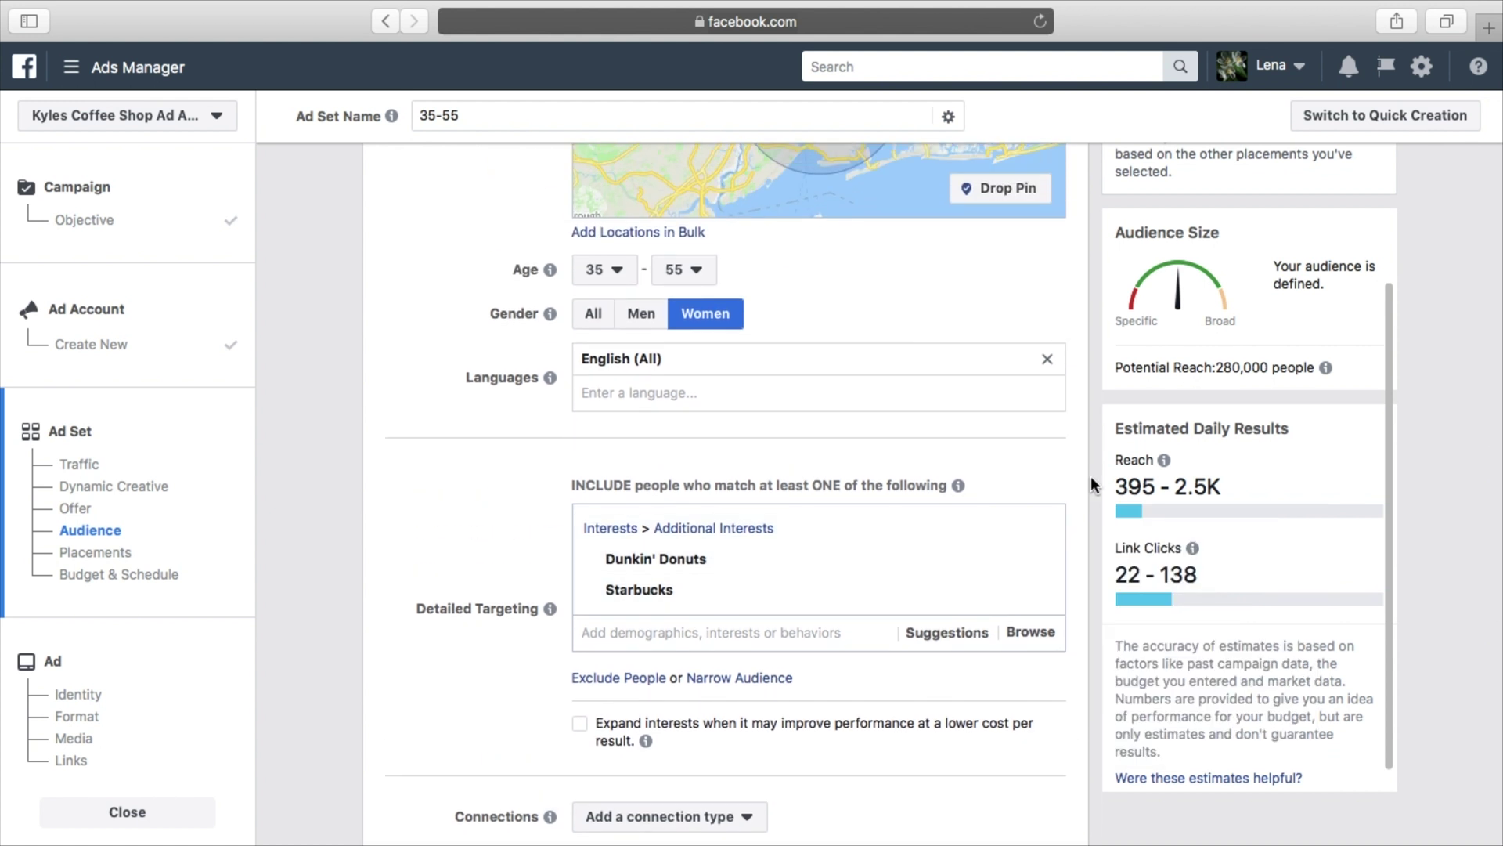
pyautogui.scroll(-5, 1092, 476)
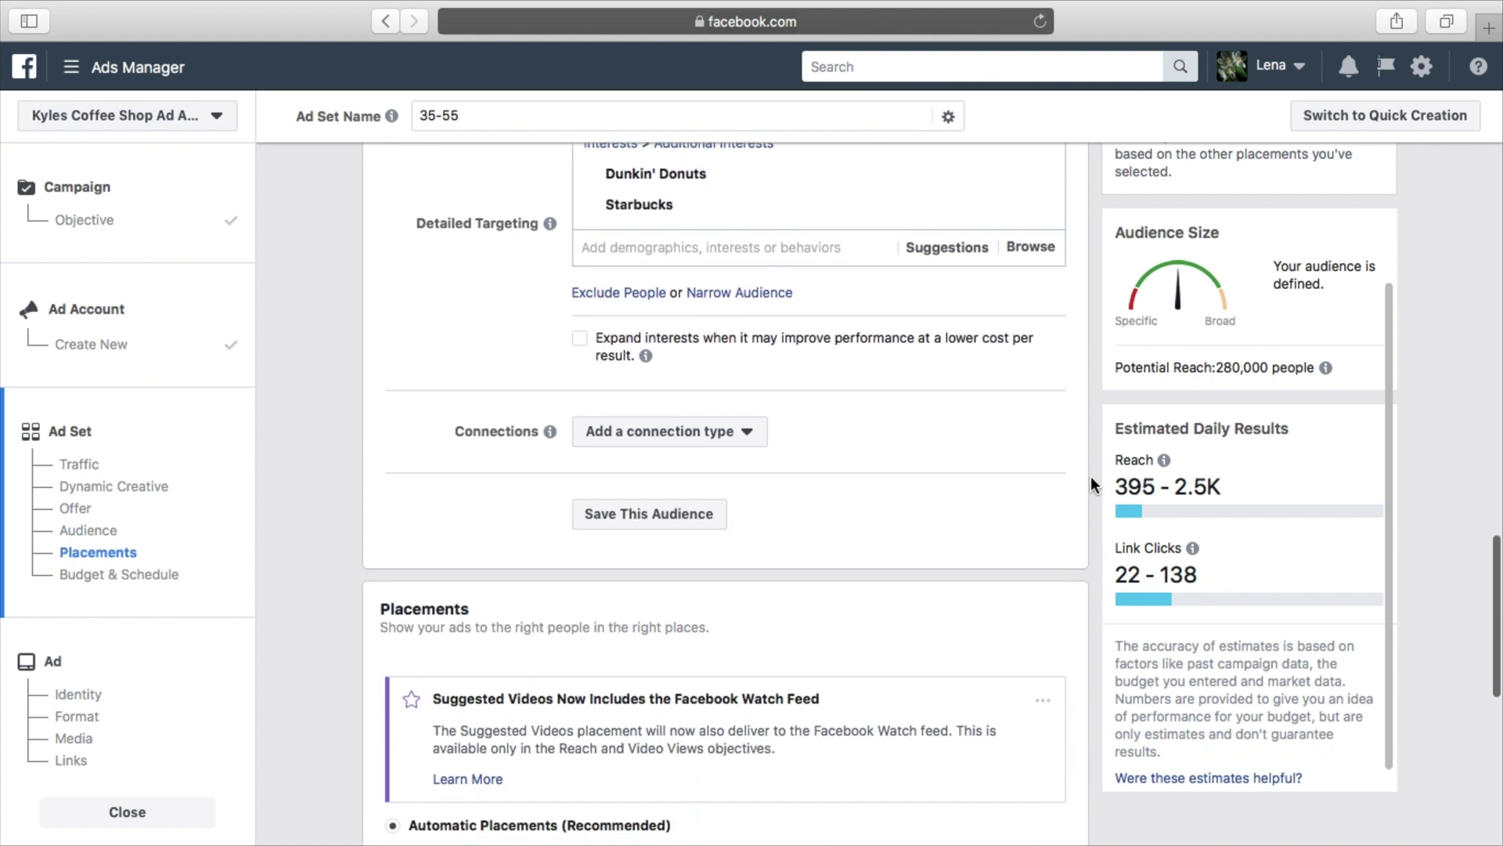
pyautogui.click(730, 429)
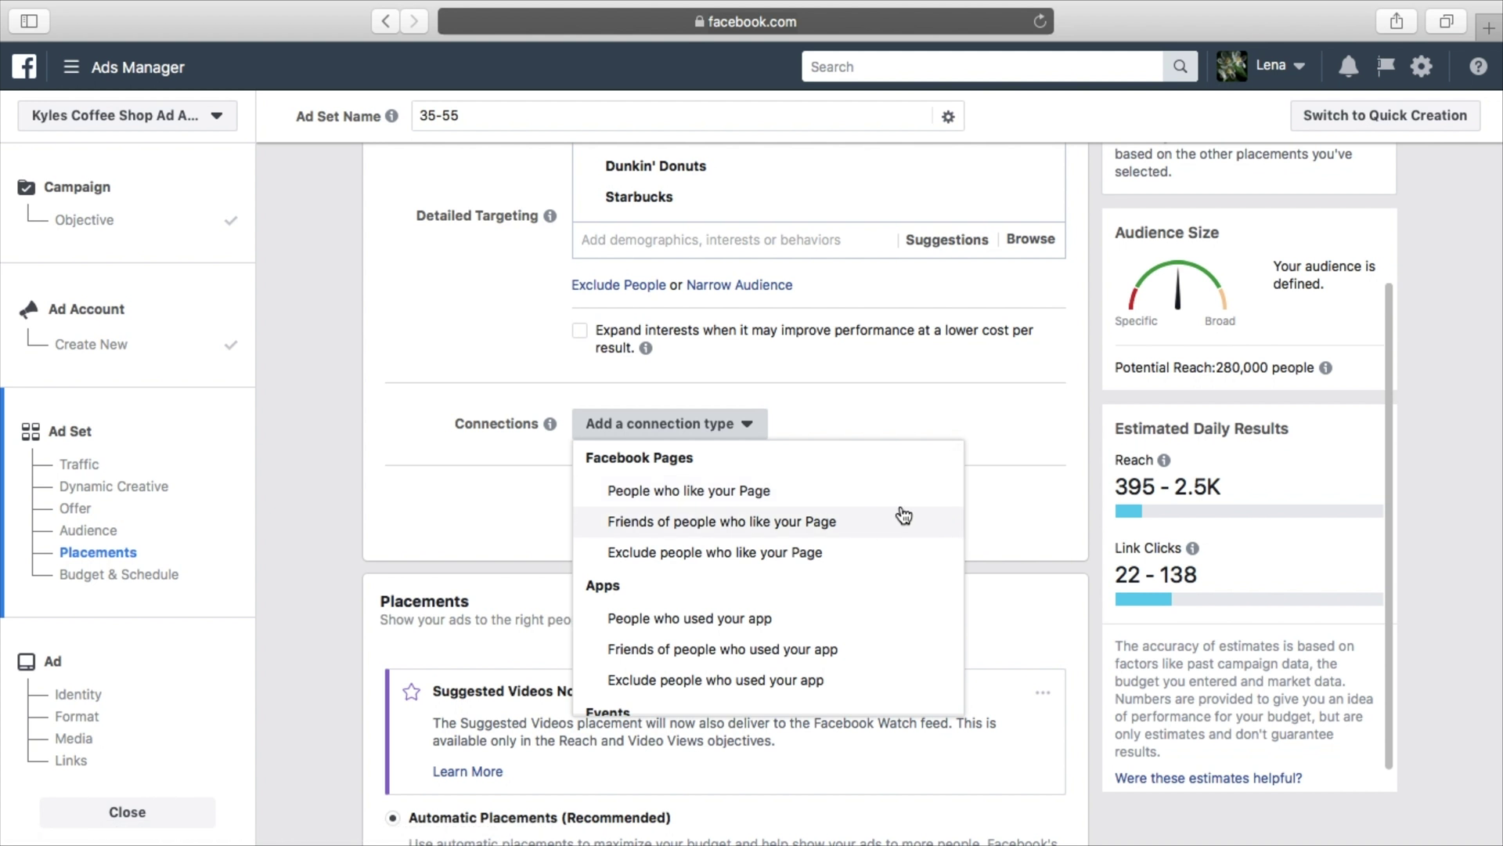
pyautogui.click(991, 490)
pyautogui.scroll(2, 909, 523)
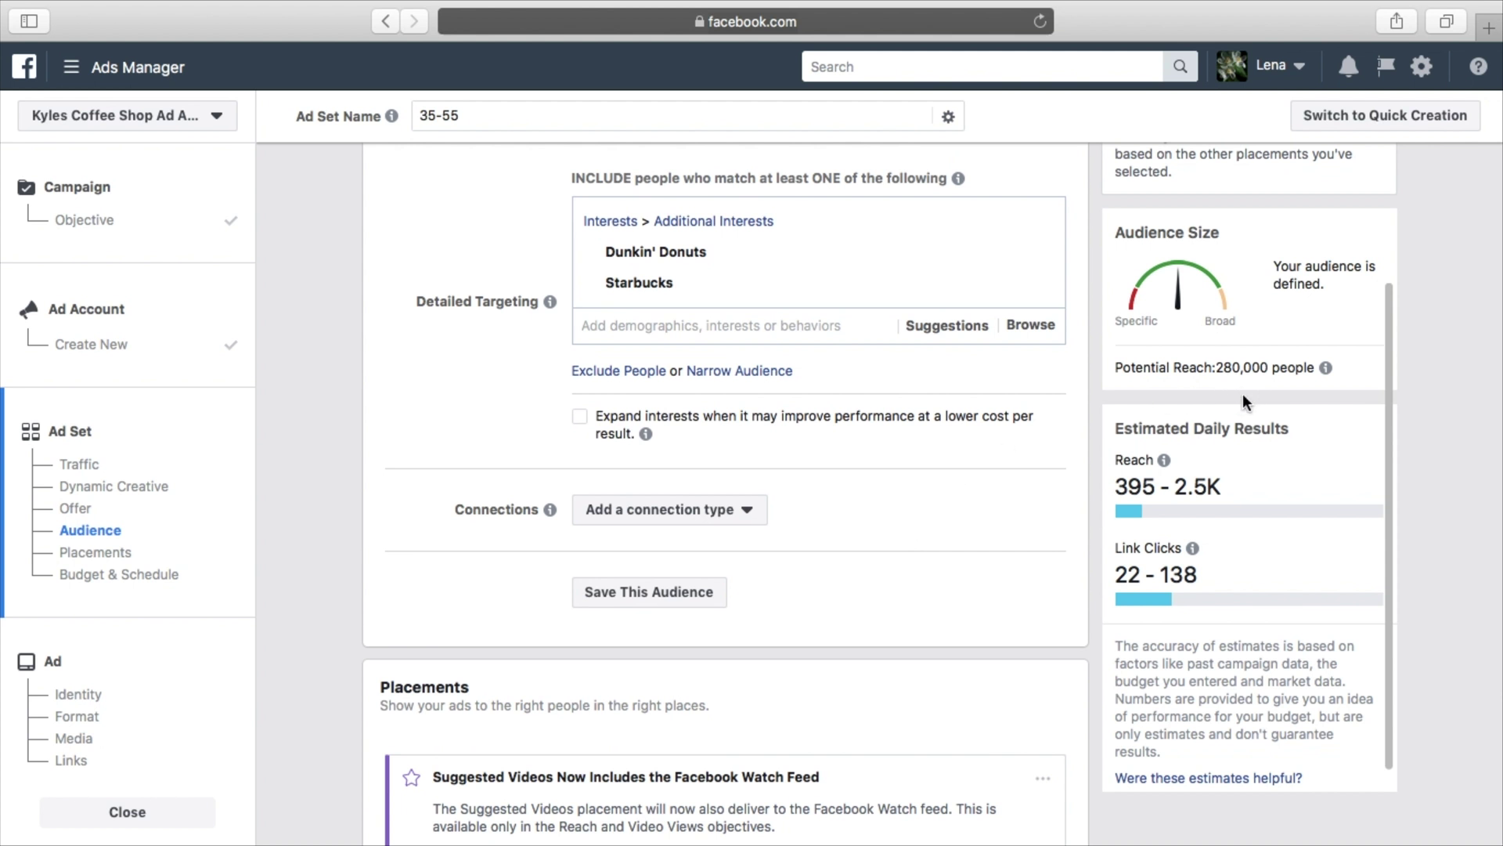
pyautogui.scroll(10, 1041, 336)
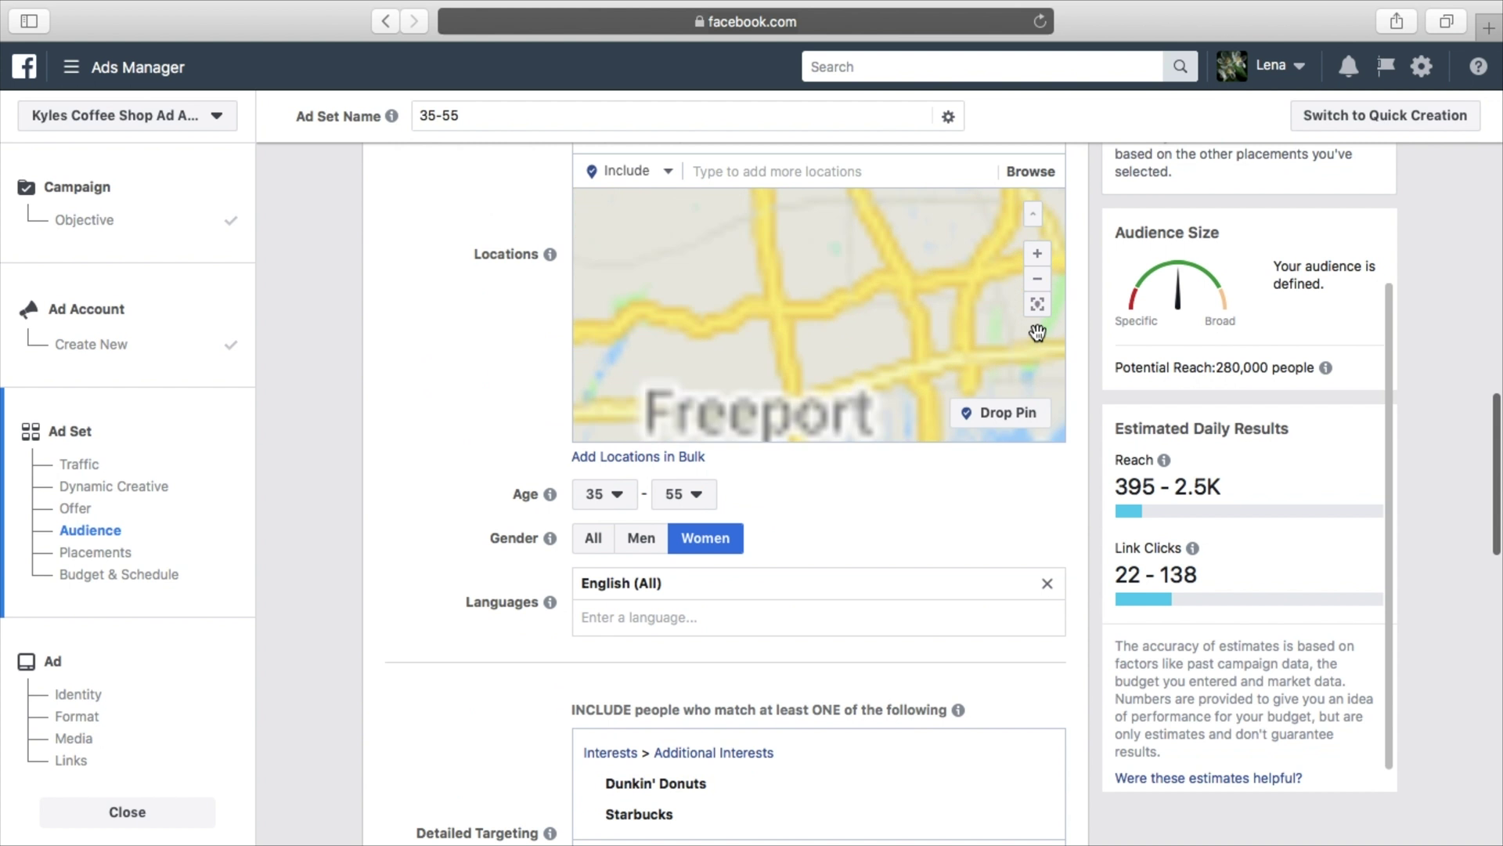
pyautogui.scroll(3, 1088, 304)
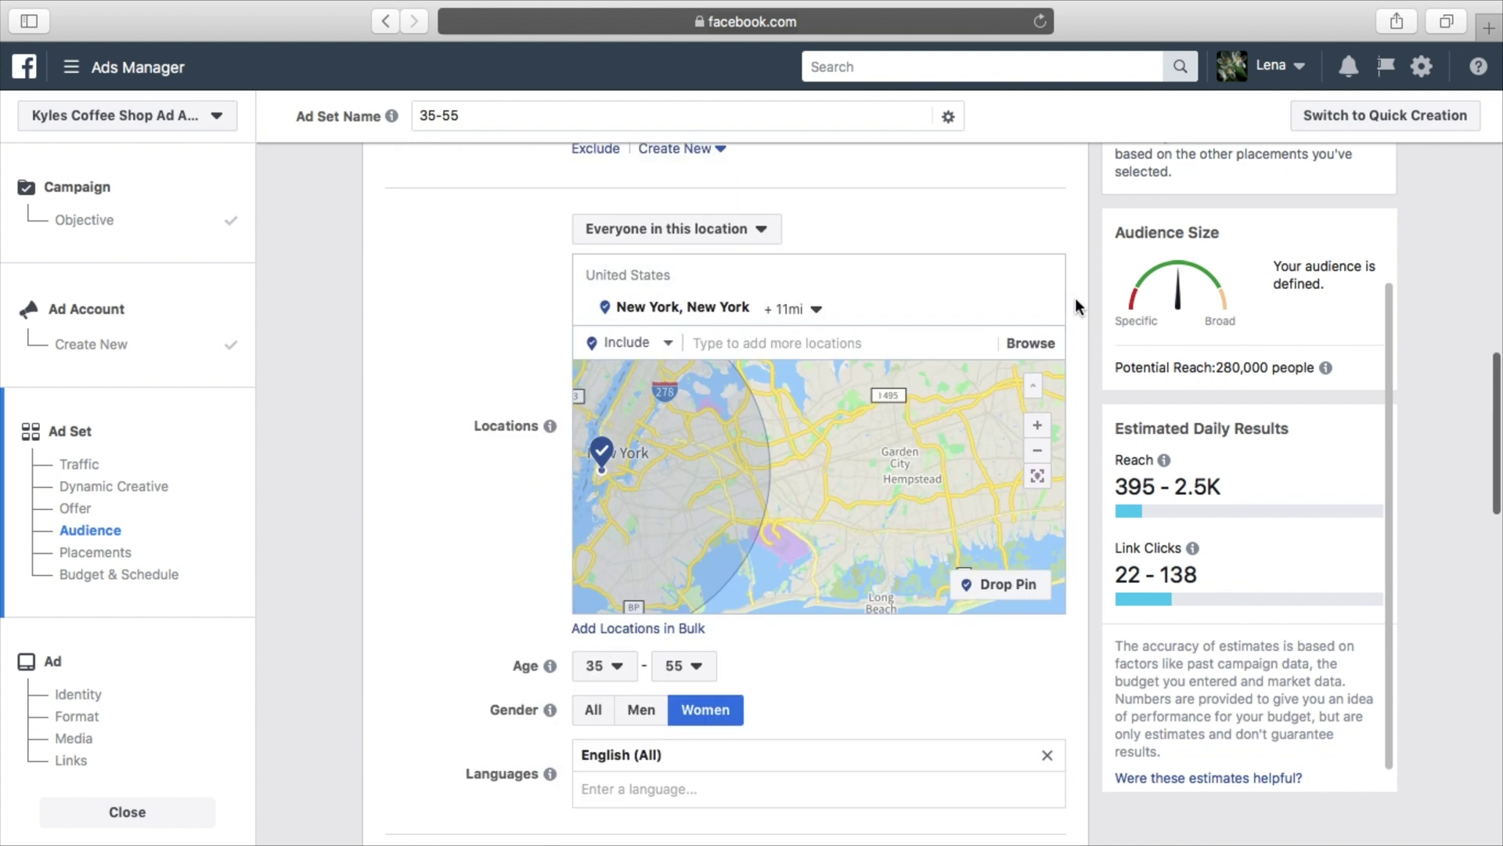
pyautogui.scroll(-4, 1087, 336)
pyautogui.scroll(-8, 1088, 338)
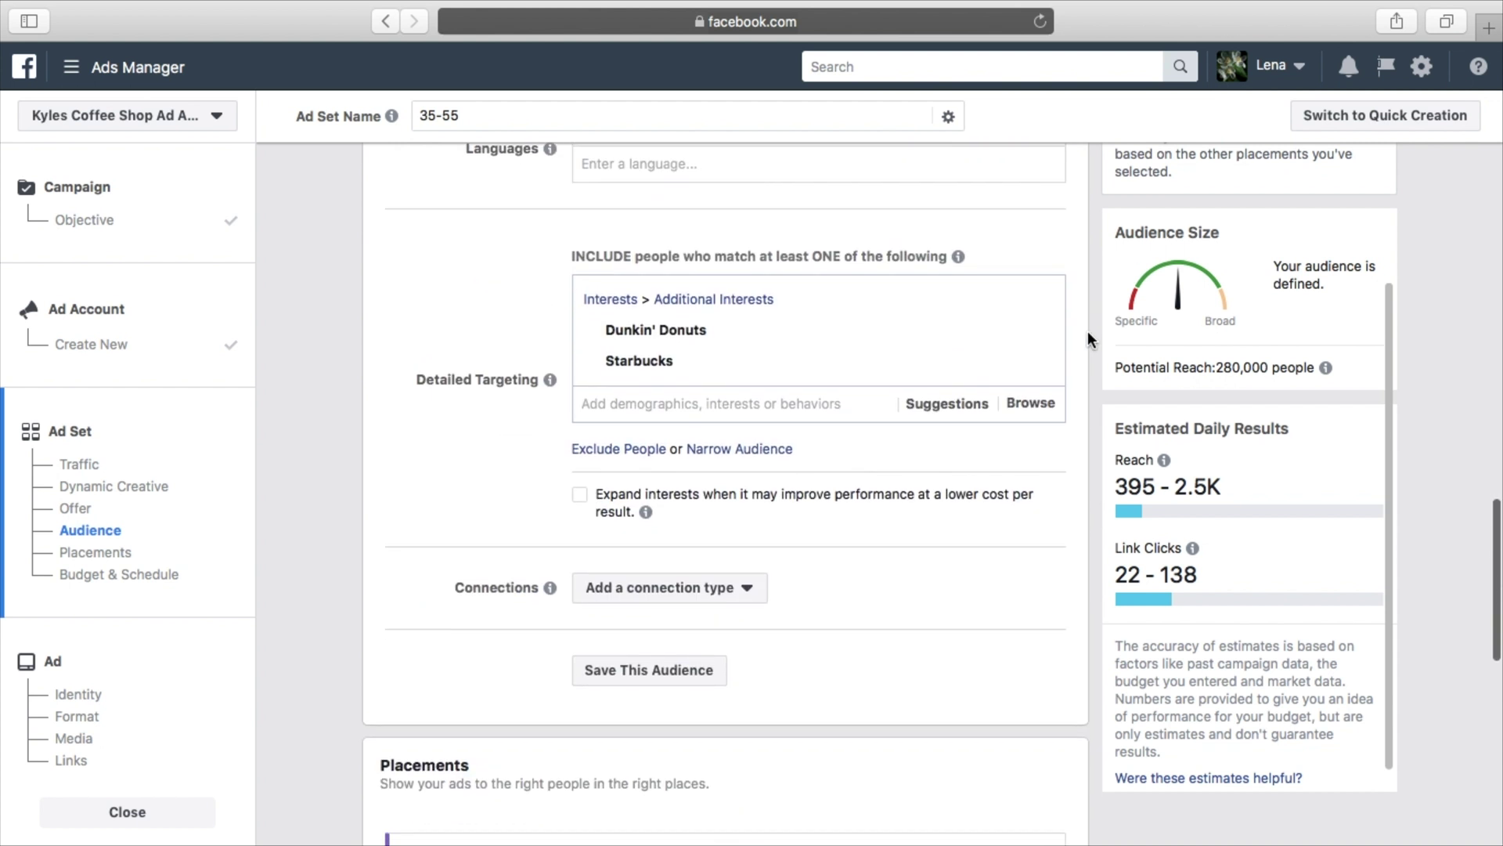
pyautogui.scroll(-5, 1087, 334)
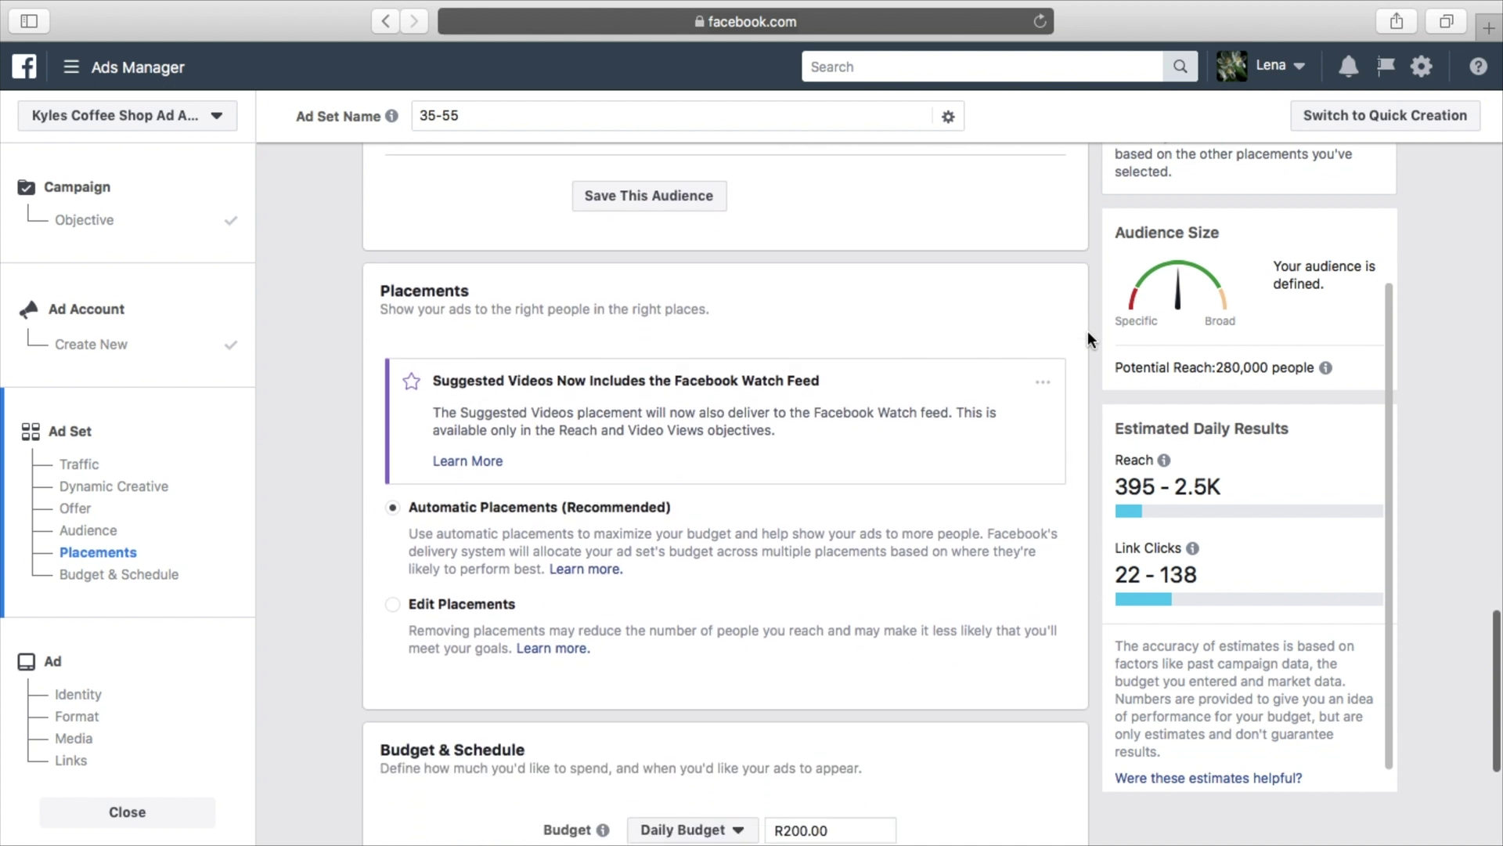
pyautogui.scroll(-1, 1087, 338)
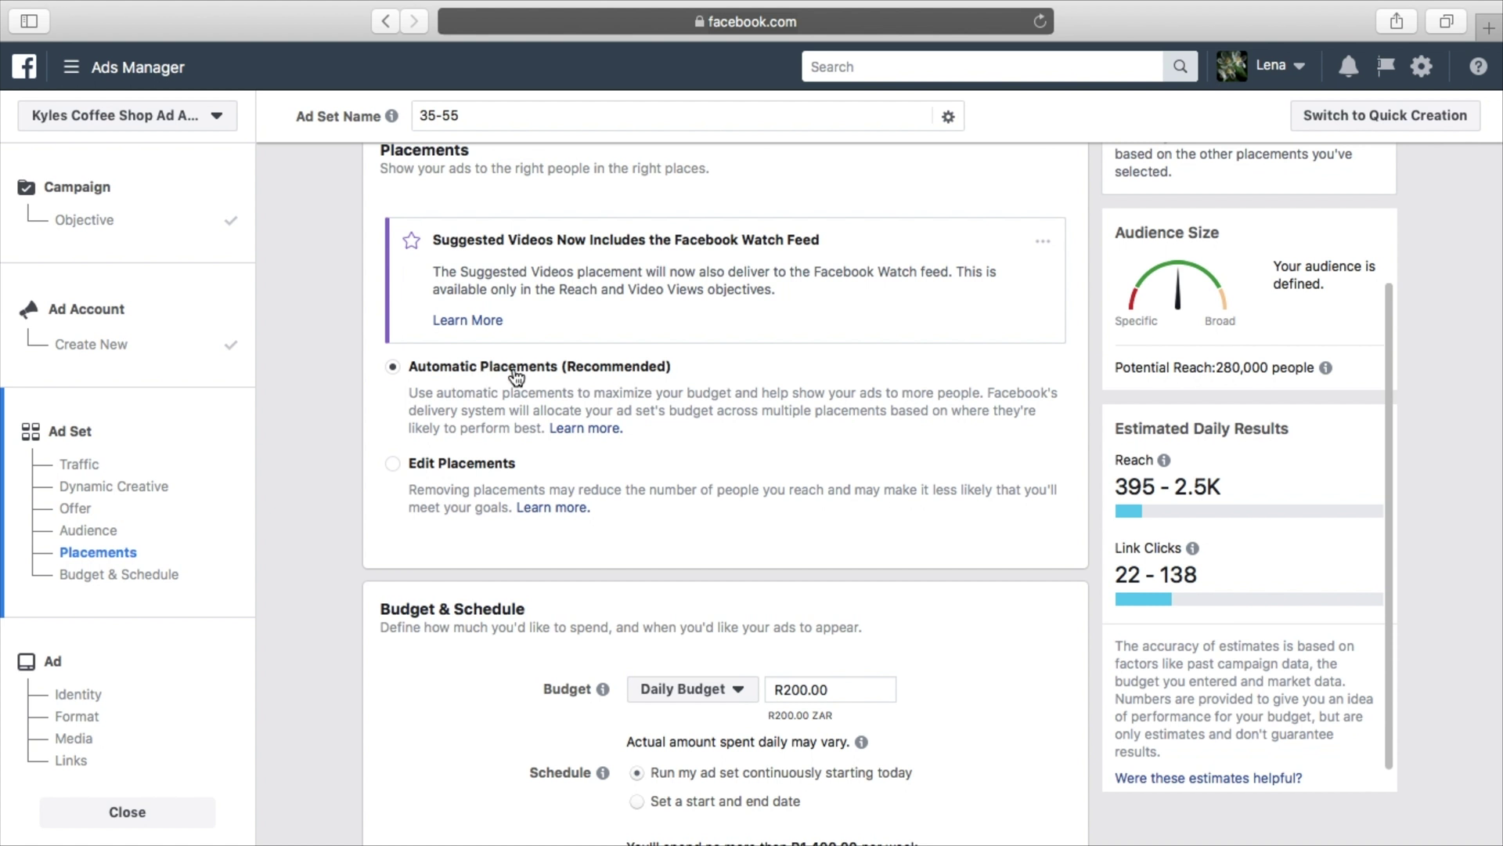
pyautogui.scroll(1, 713, 389)
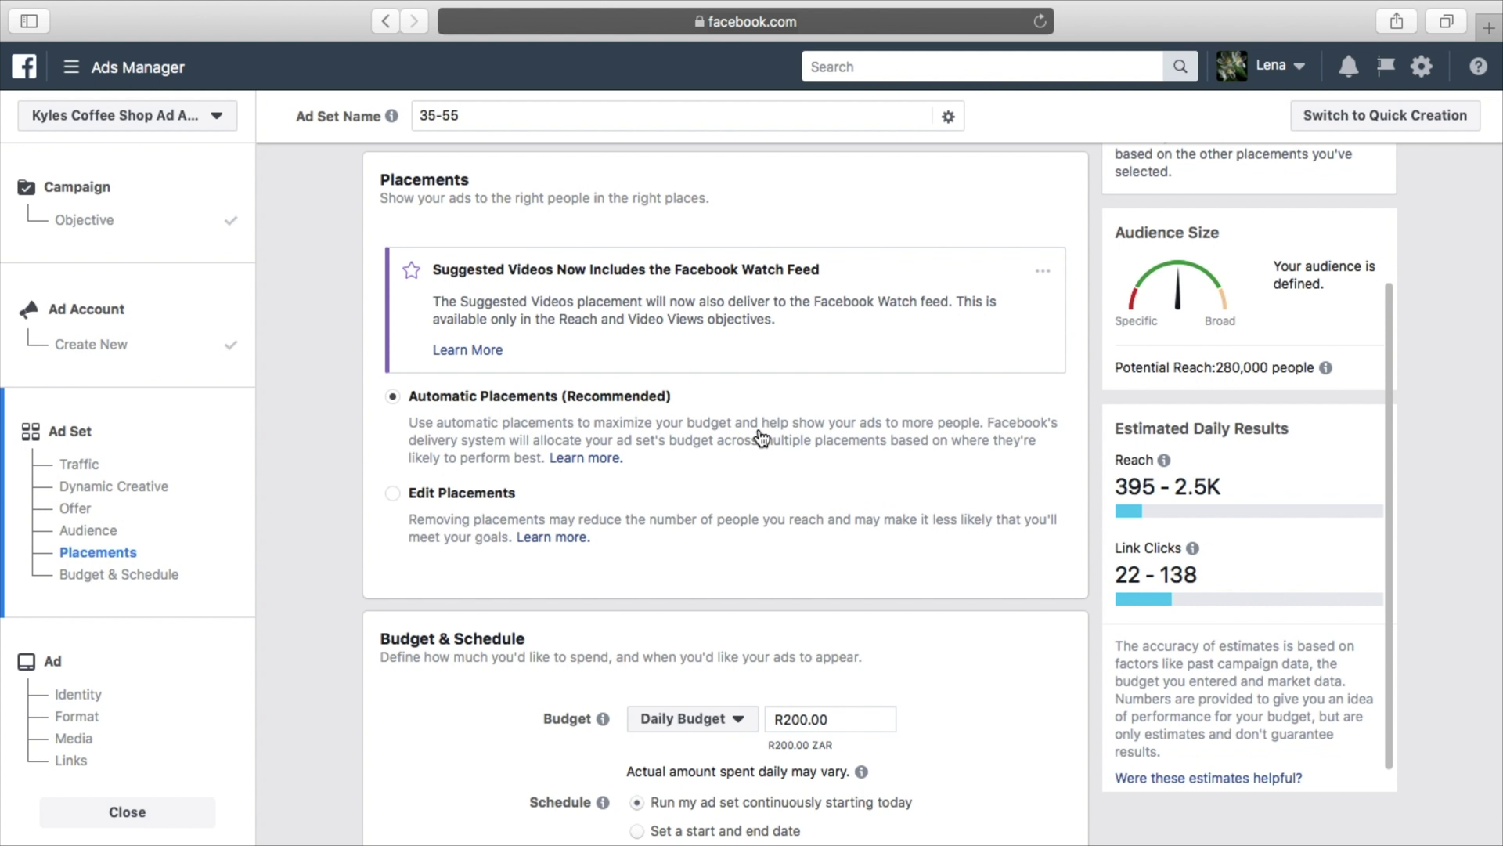
pyautogui.scroll(-1, 761, 438)
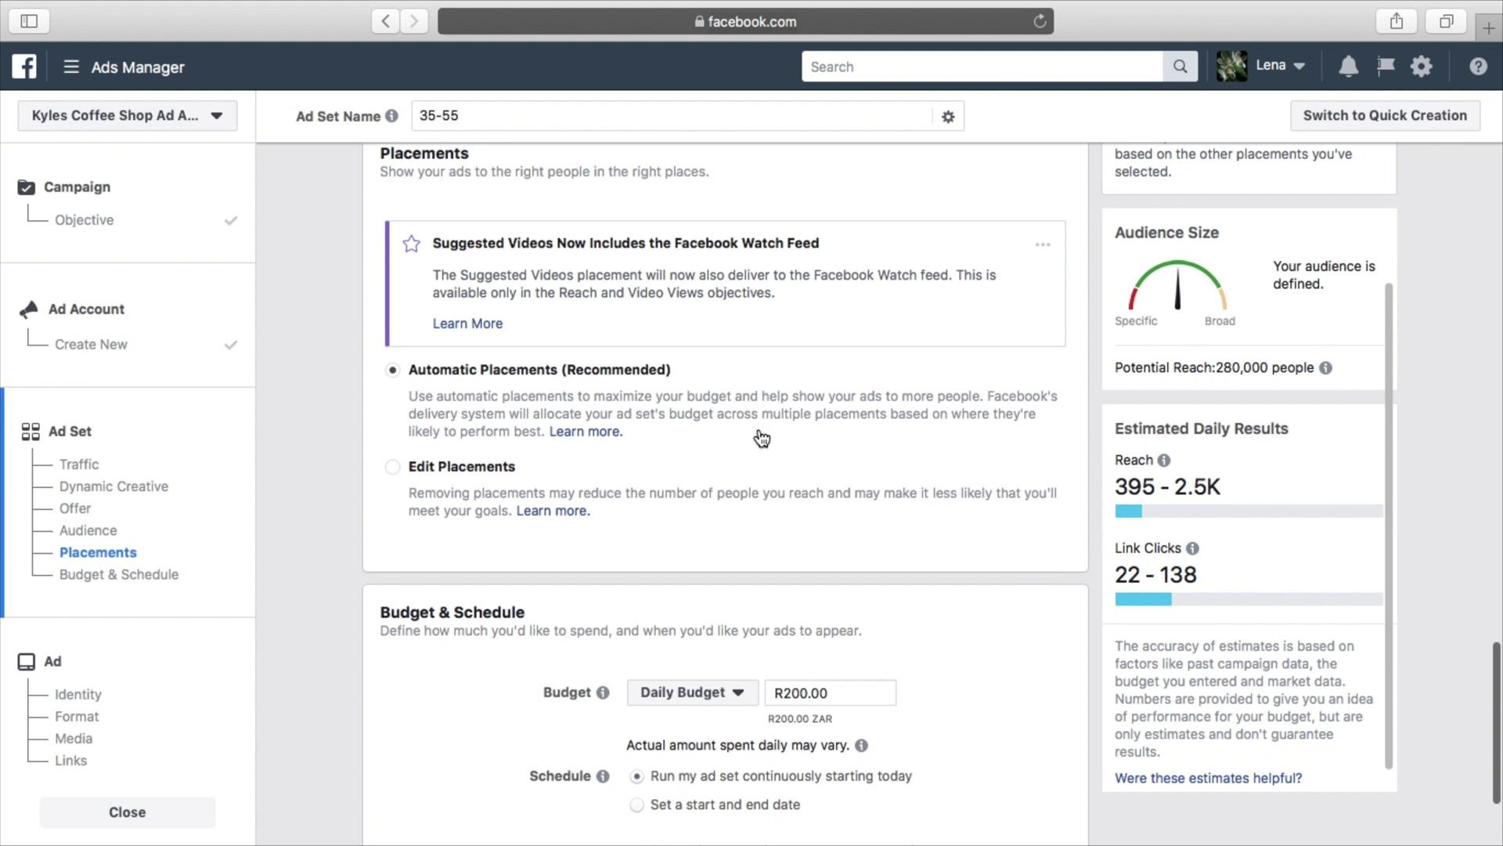
# Switch to Edit Placements, review the Platforms checklist, and uncheck Facebook Stories
pyautogui.click(393, 468)
pyautogui.scroll(-8, 802, 618)
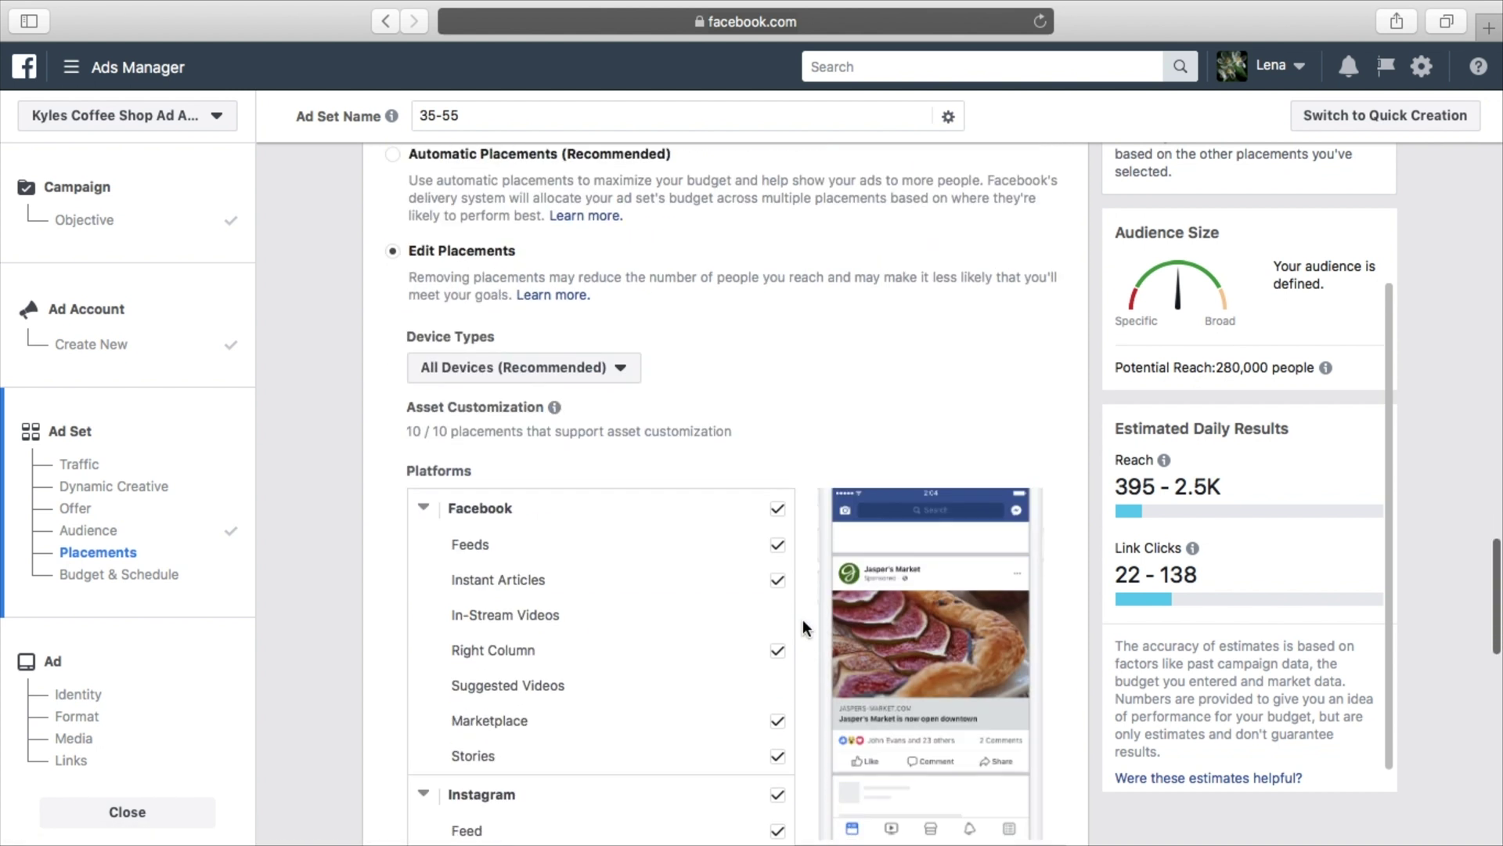
pyautogui.scroll(-3, 802, 619)
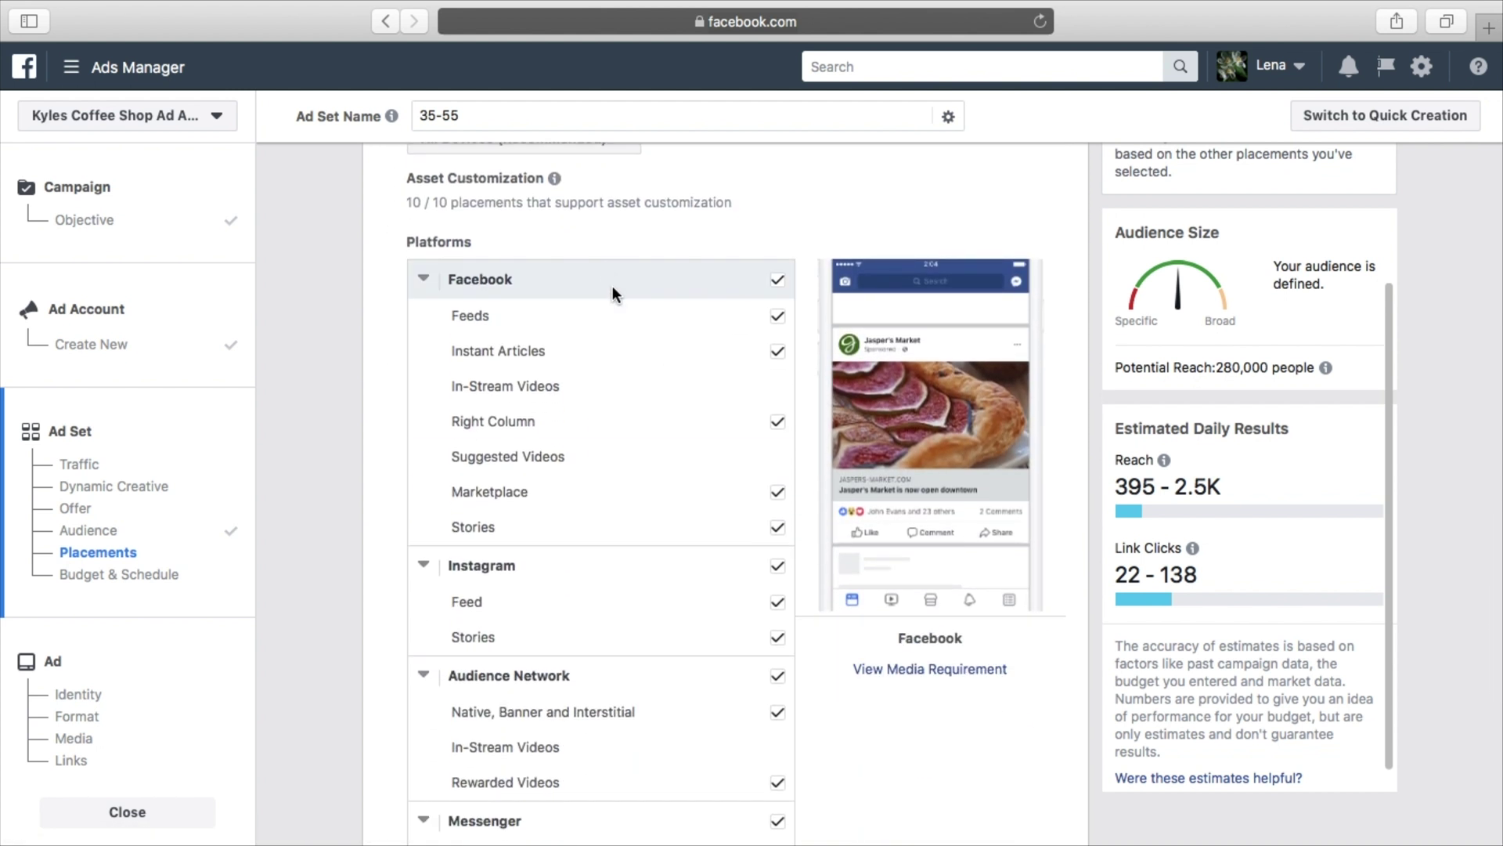
pyautogui.scroll(-4, 633, 401)
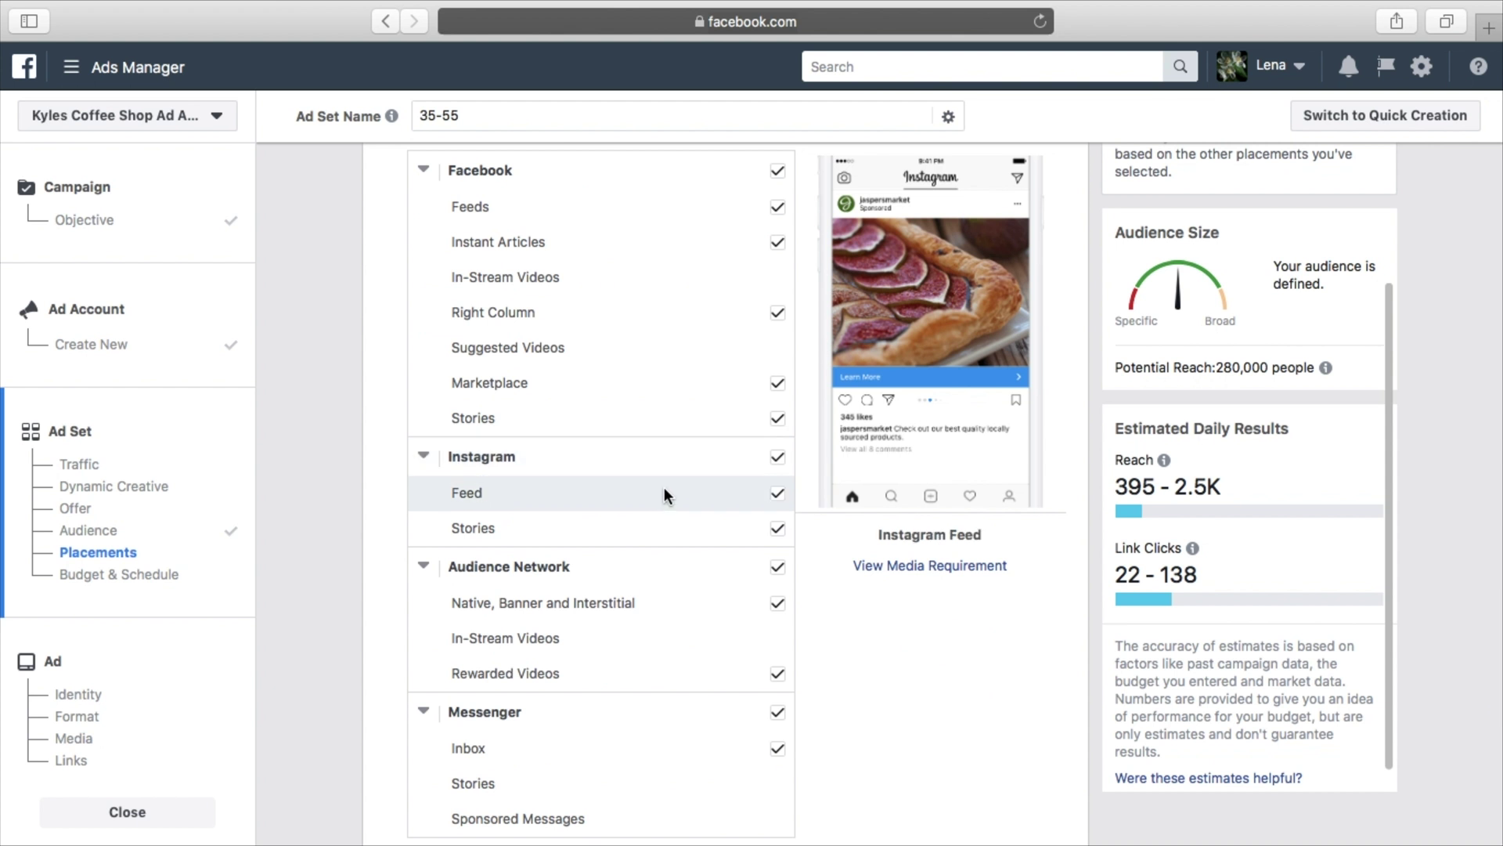
pyautogui.scroll(-3, 673, 603)
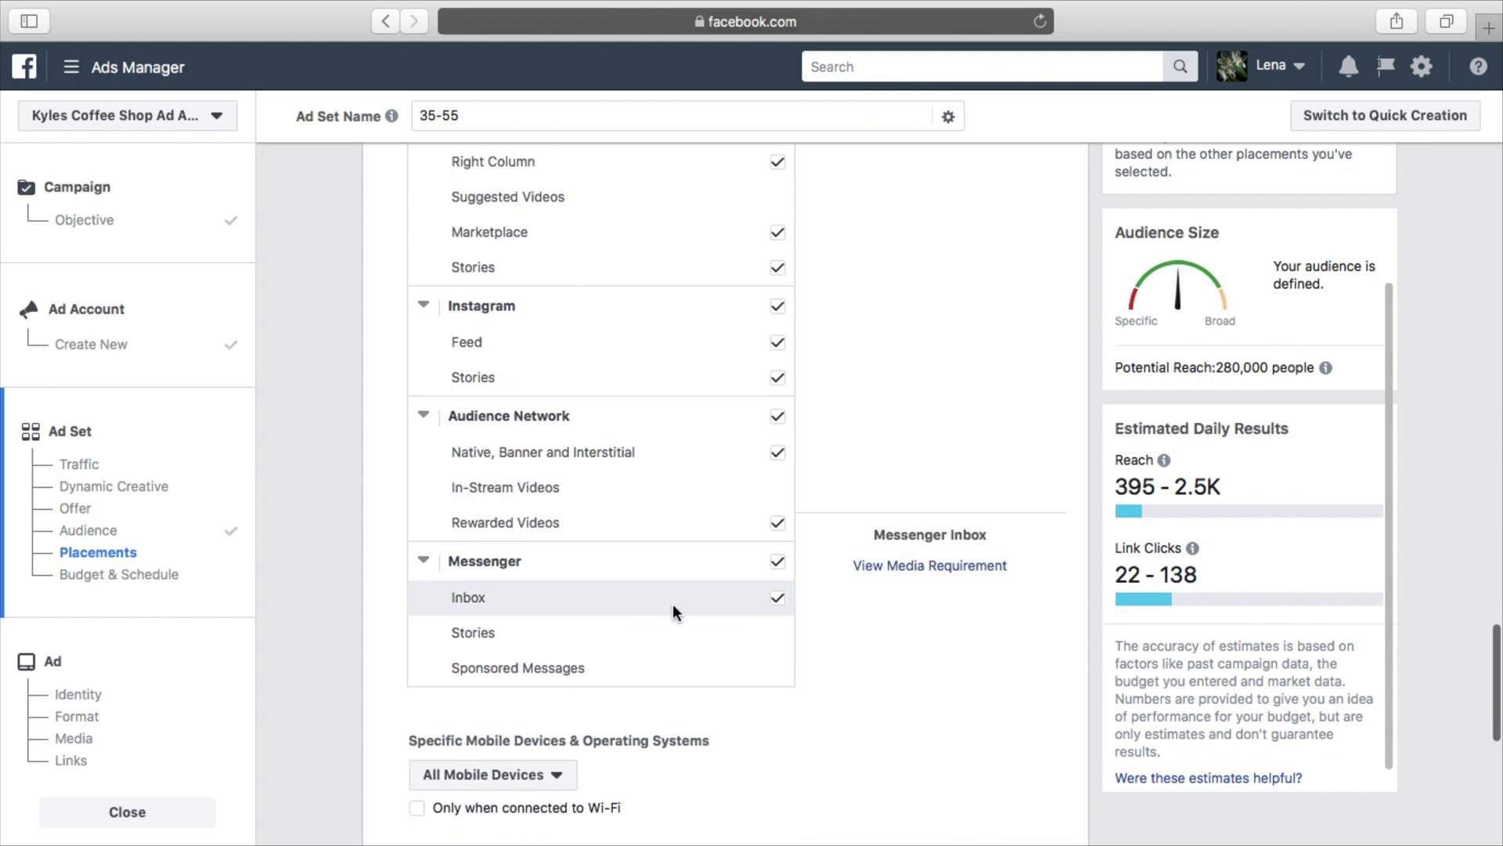
pyautogui.scroll(9, 806, 558)
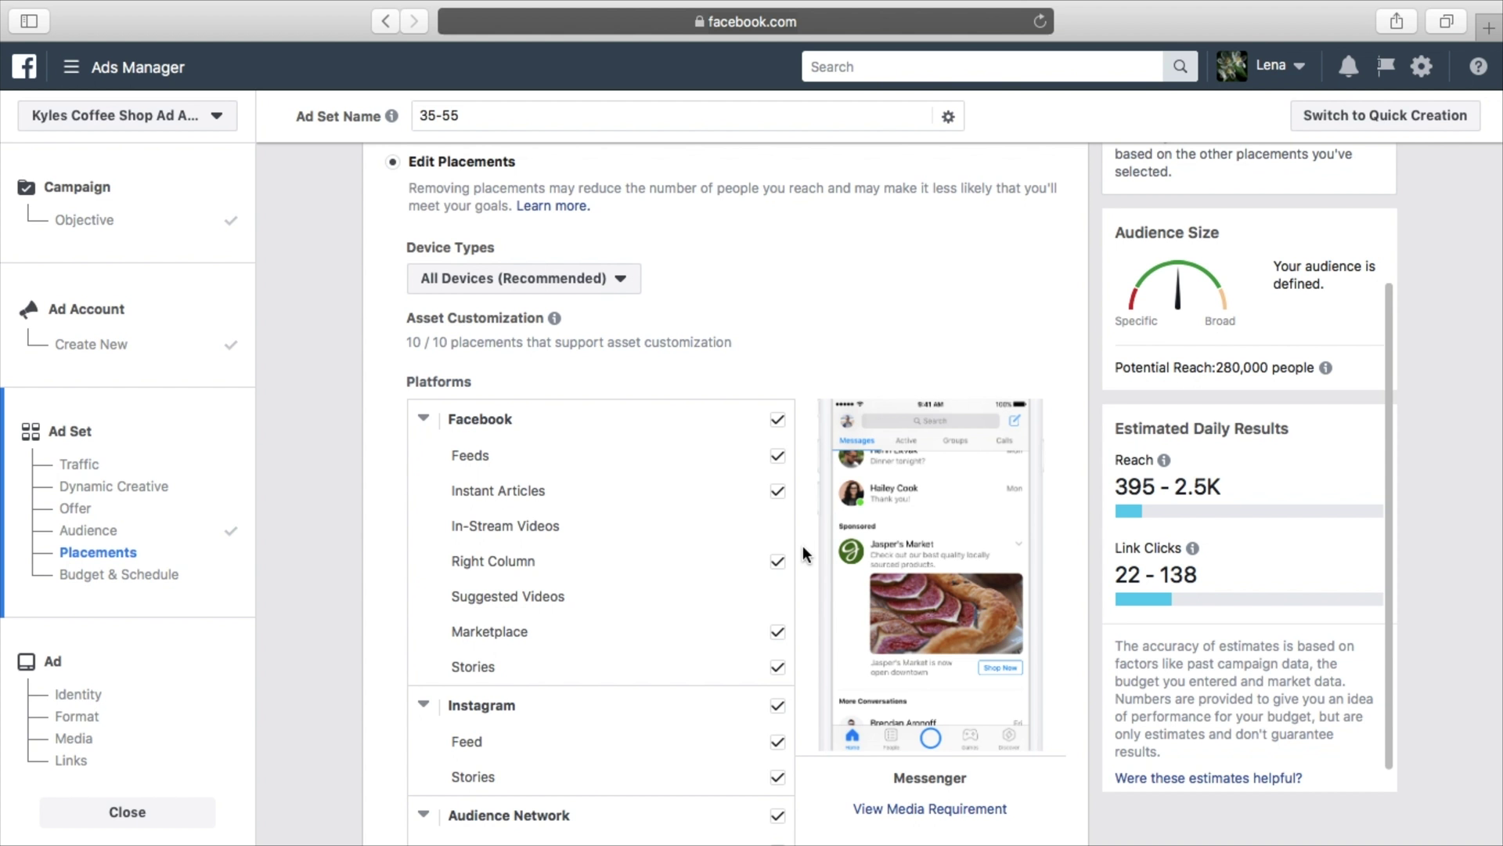
pyautogui.scroll(10, 806, 555)
pyautogui.scroll(5, 802, 545)
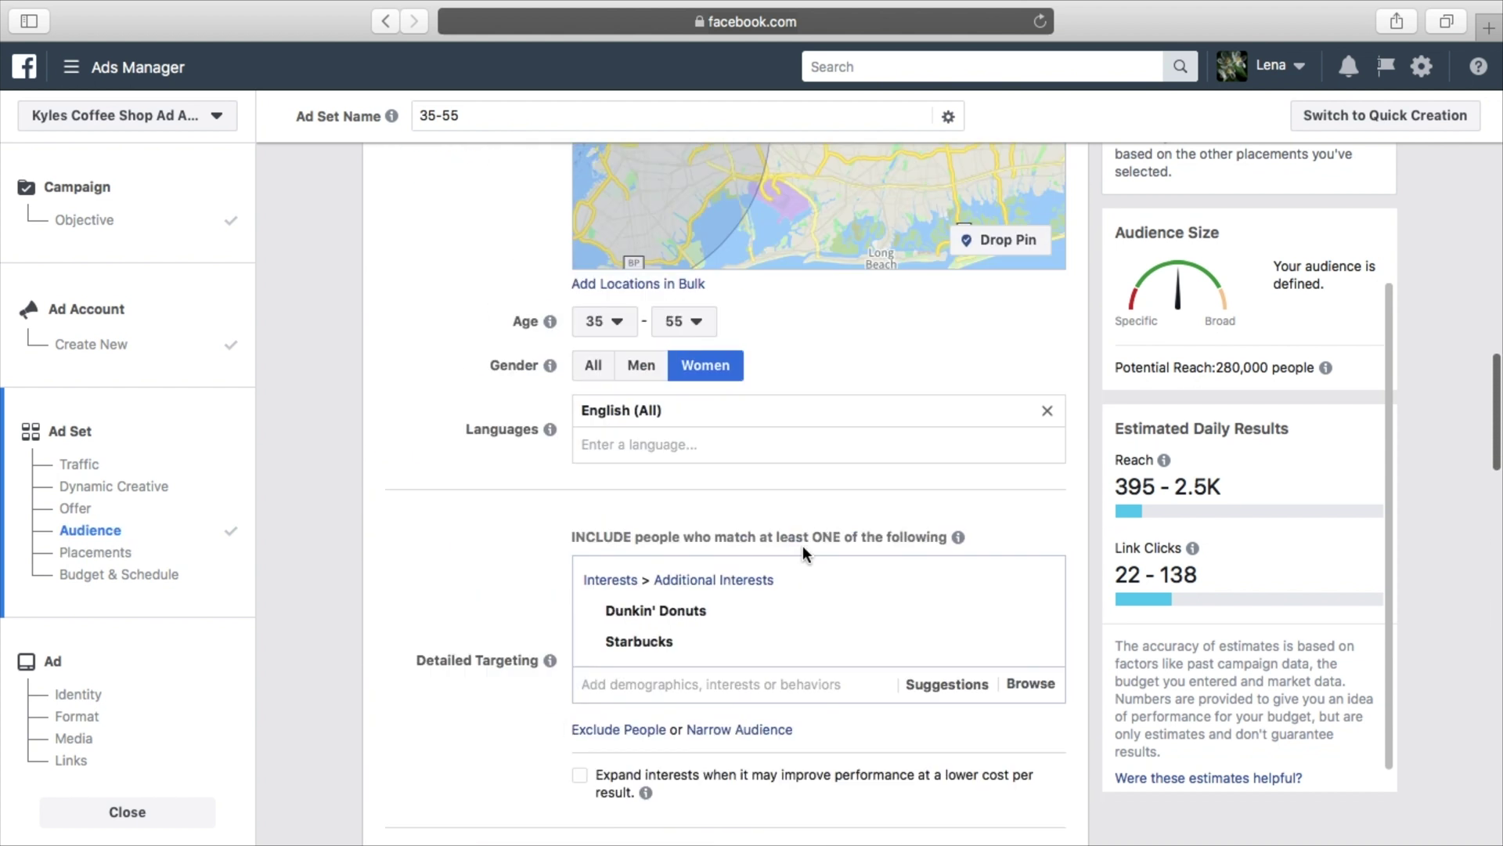
pyautogui.scroll(-9, 828, 629)
pyautogui.scroll(-7, 828, 630)
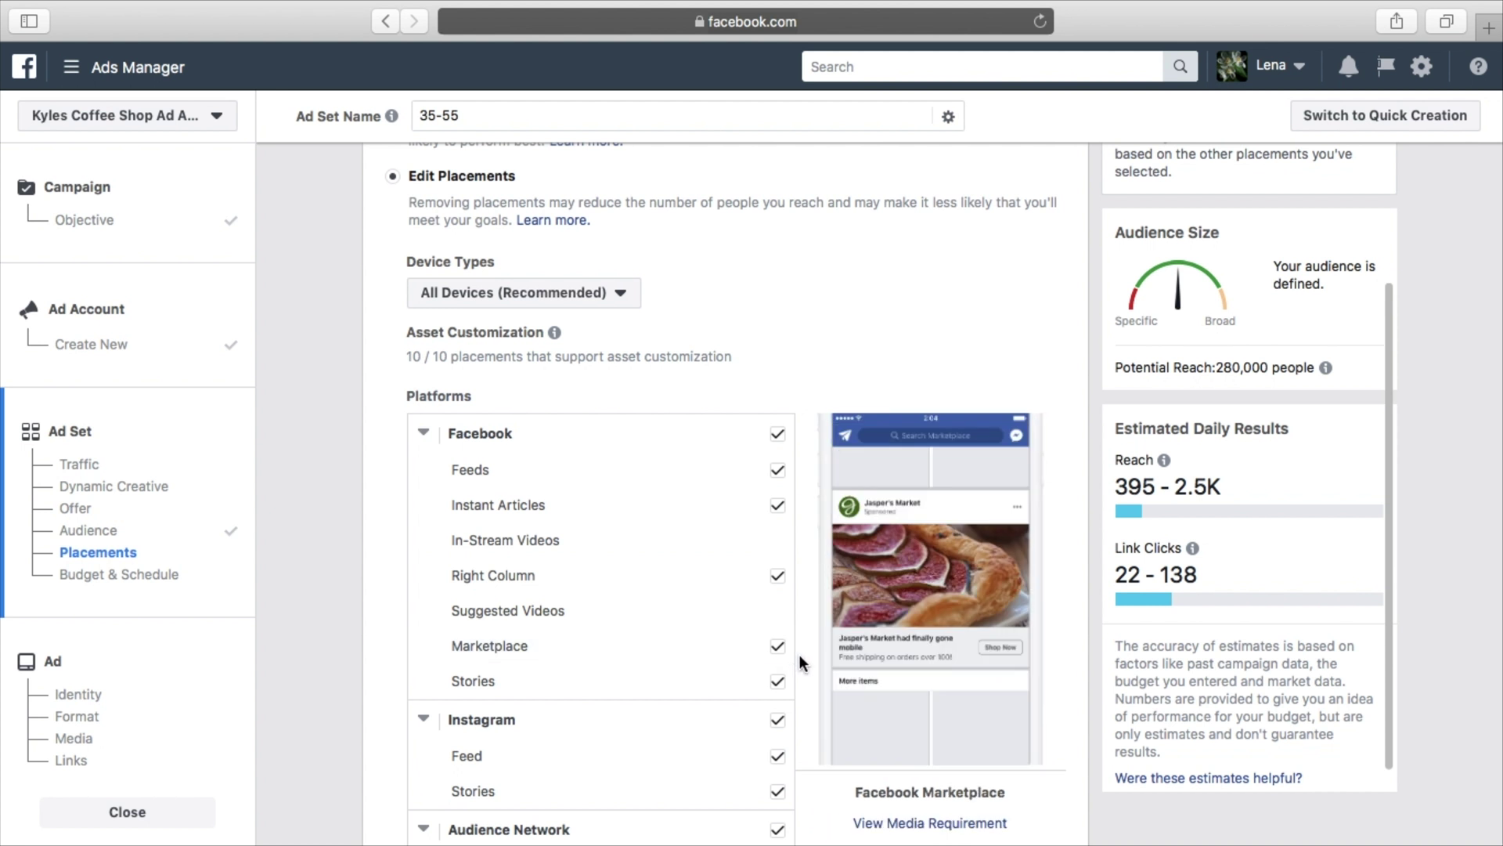
pyautogui.scroll(1, 804, 664)
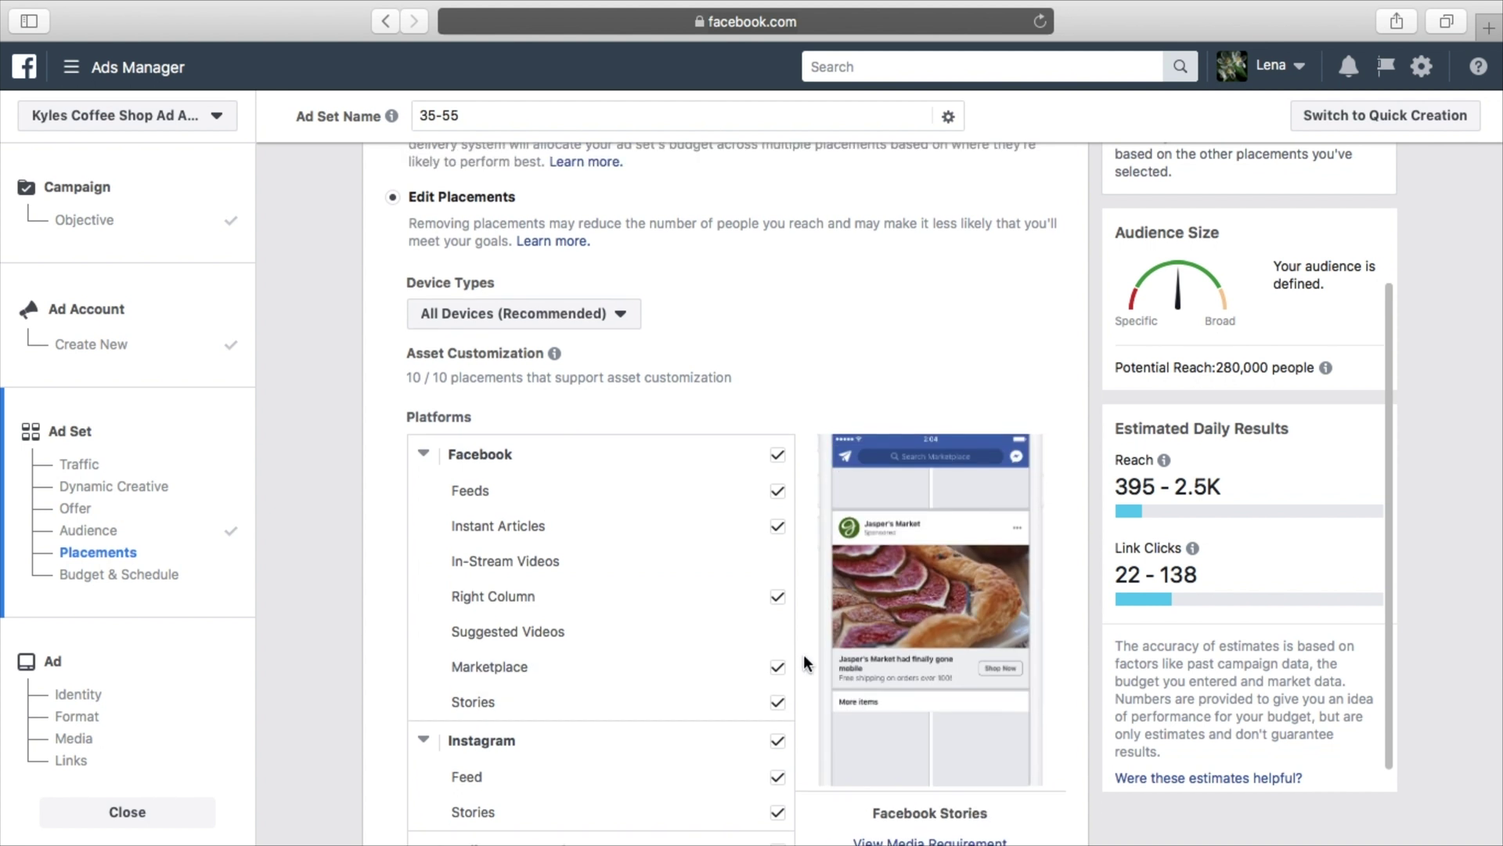
pyautogui.click(778, 703)
# Uncheck Facebook Marketplace, Instant Articles and all Instagram placements
pyautogui.click(778, 691)
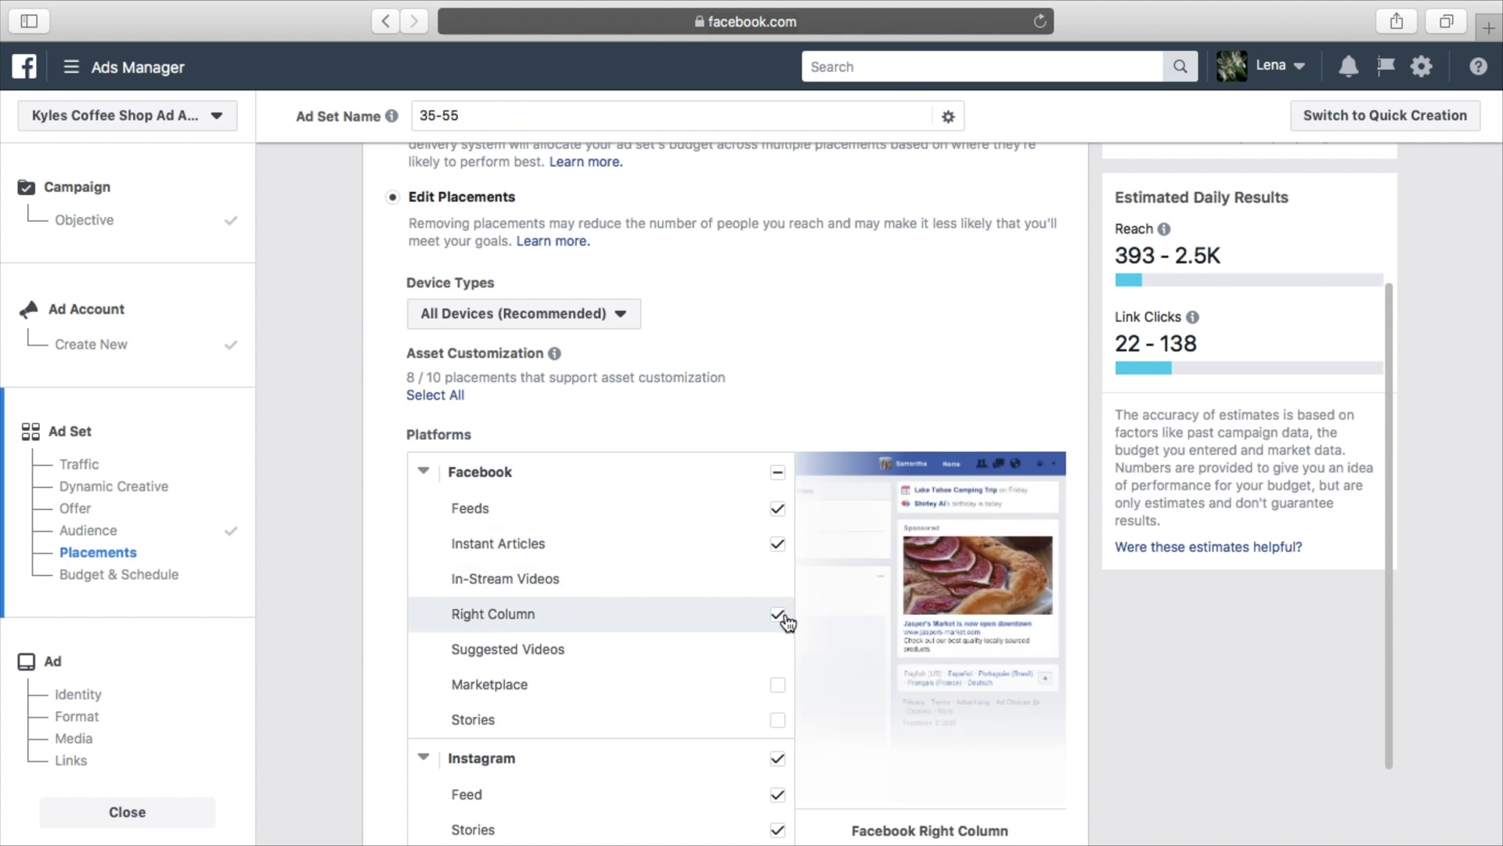
pyautogui.click(778, 544)
pyautogui.click(424, 471)
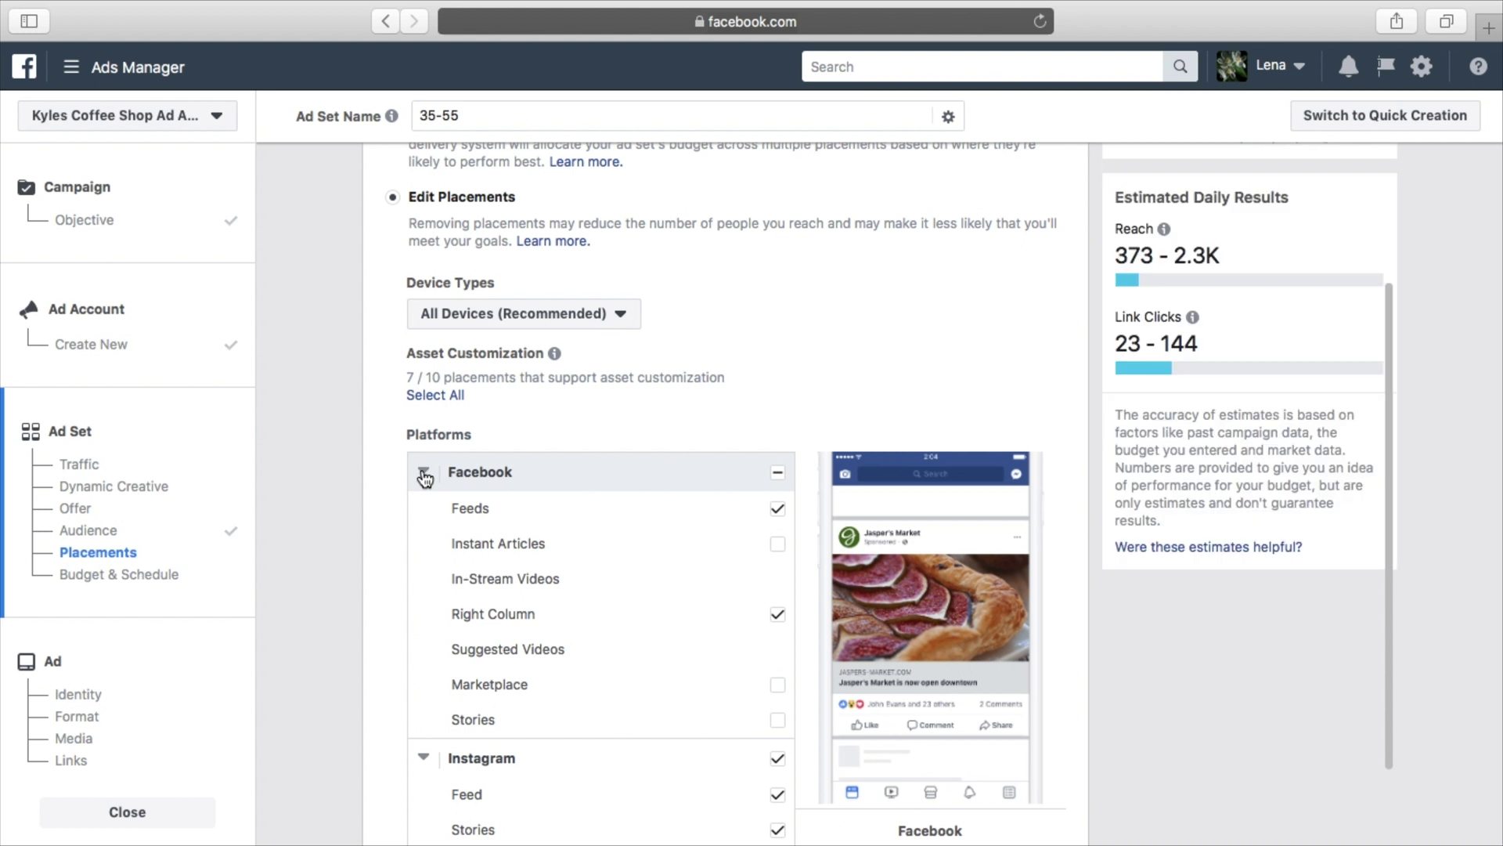
pyautogui.click(777, 512)
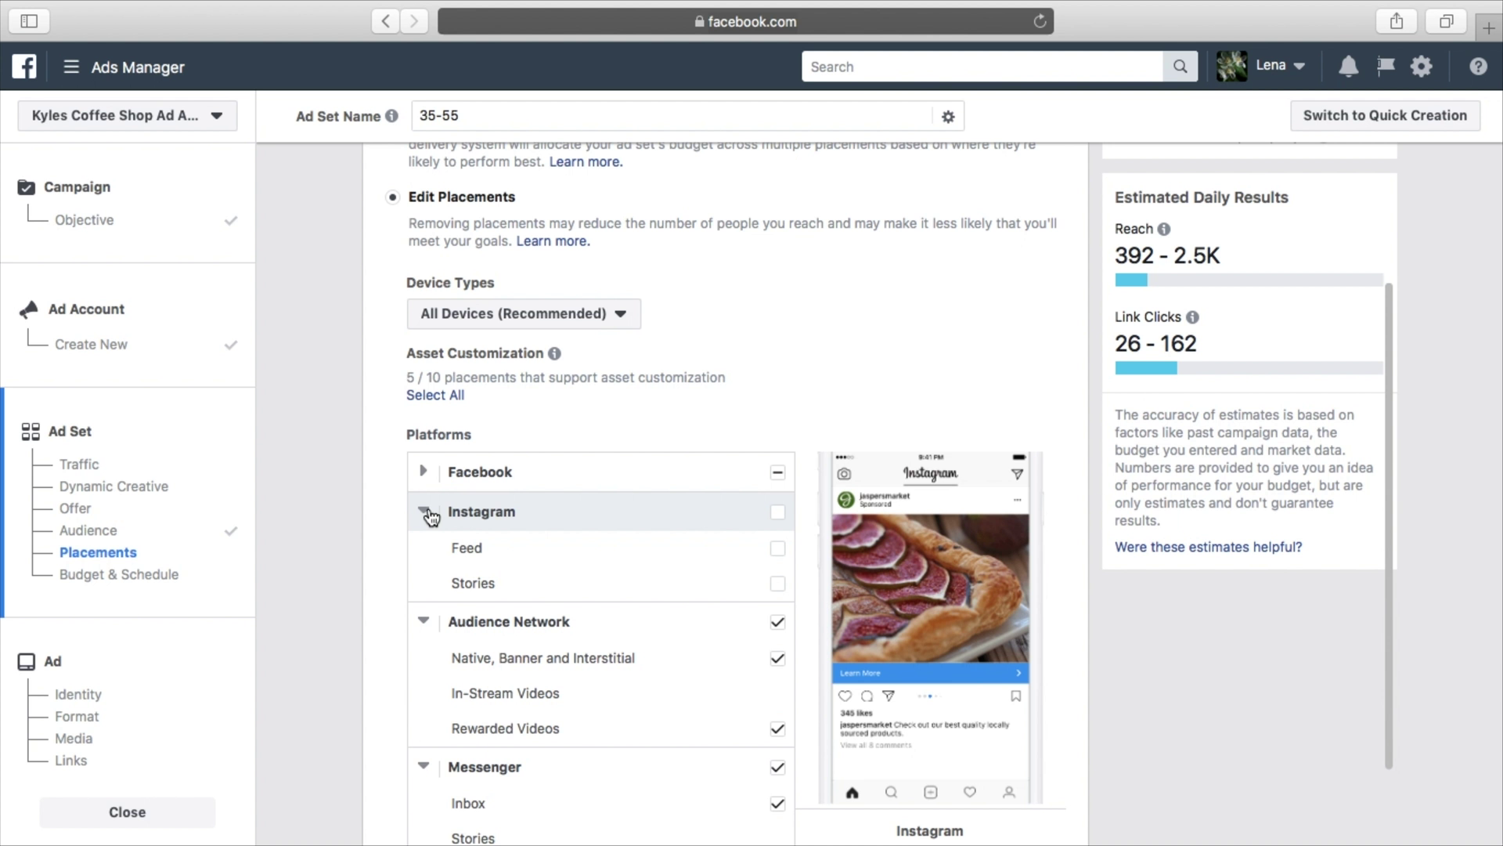
pyautogui.click(425, 514)
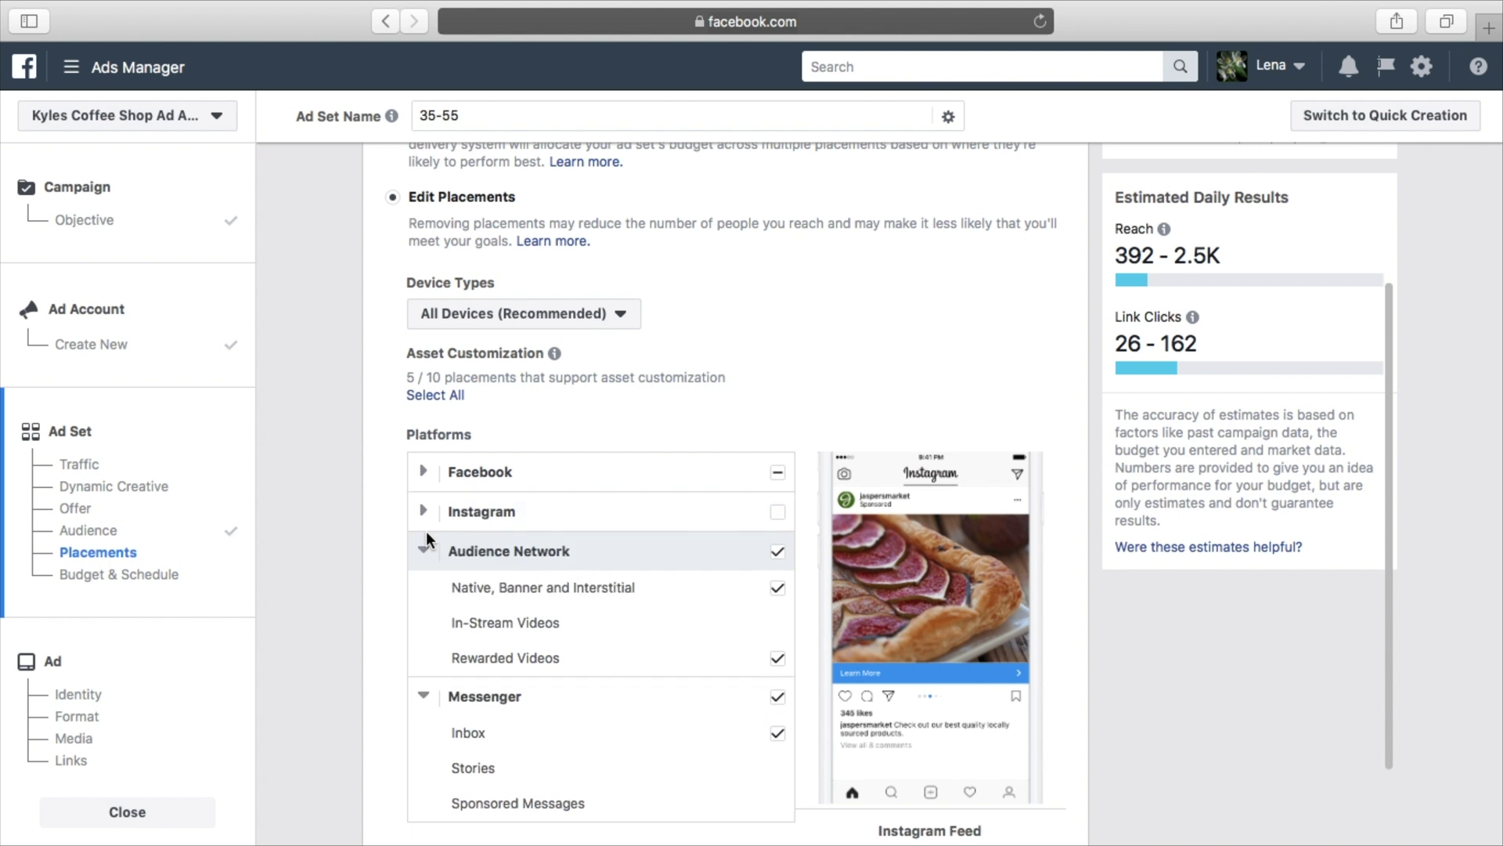
# Exclude Audience Network and Messenger, then collapse the groups and re-expand Facebook for review
pyautogui.click(782, 557)
pyautogui.scroll(-1, 790, 595)
pyautogui.click(778, 629)
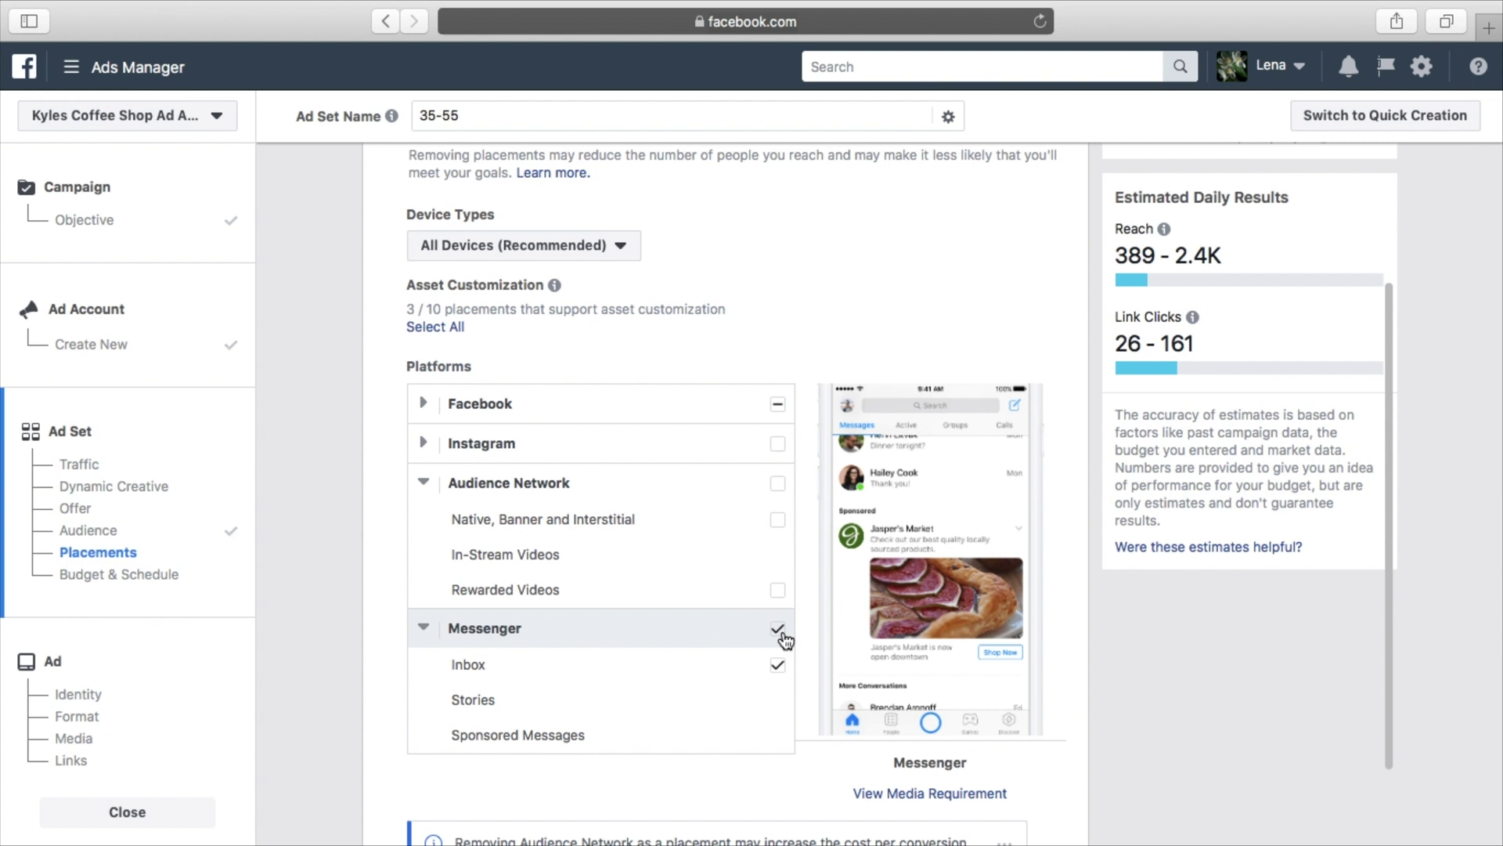
pyautogui.click(426, 630)
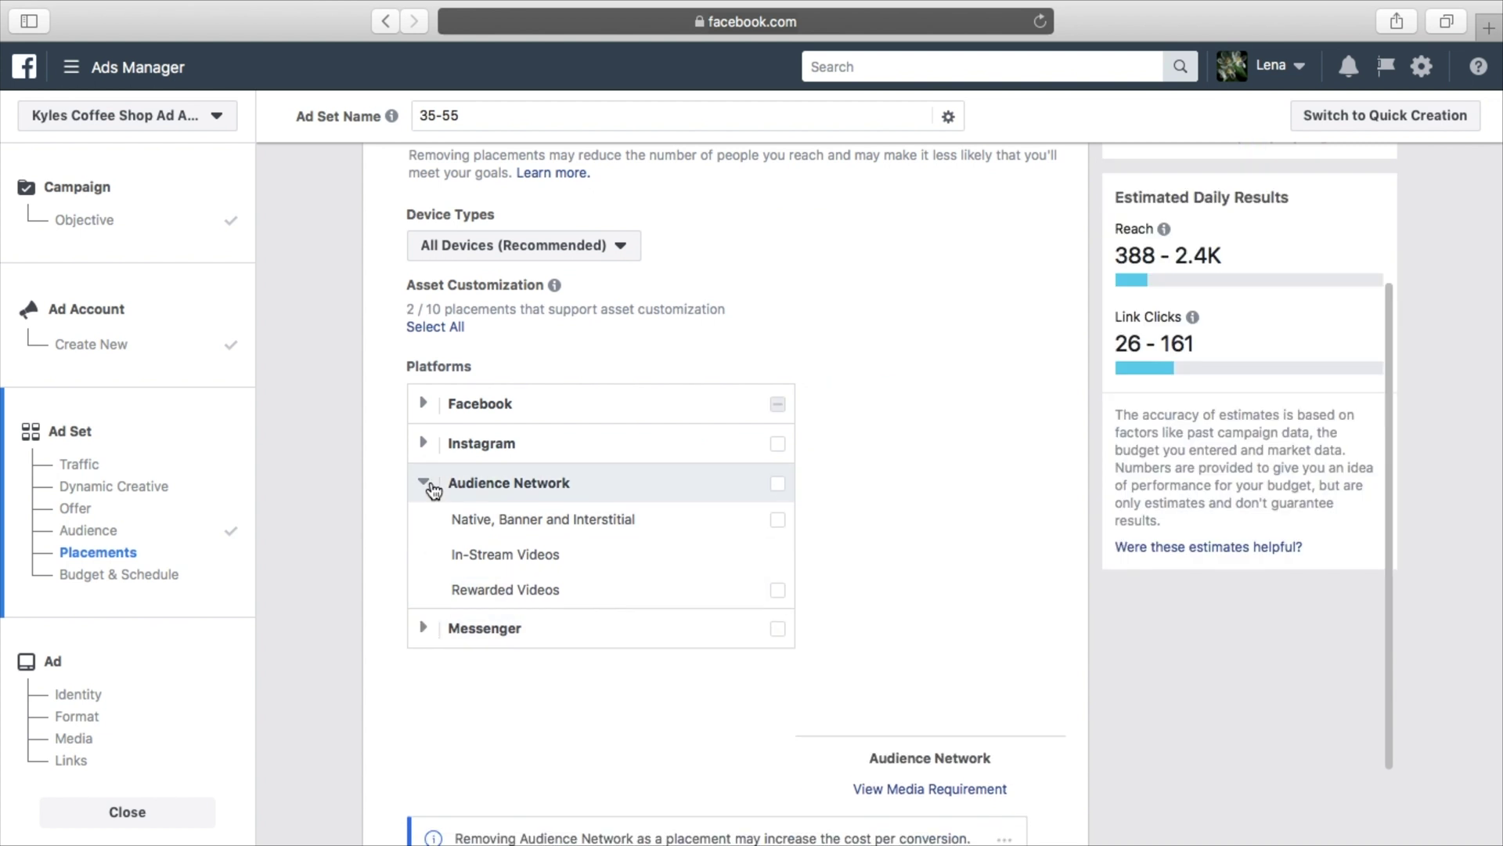
pyautogui.click(423, 482)
pyautogui.click(423, 403)
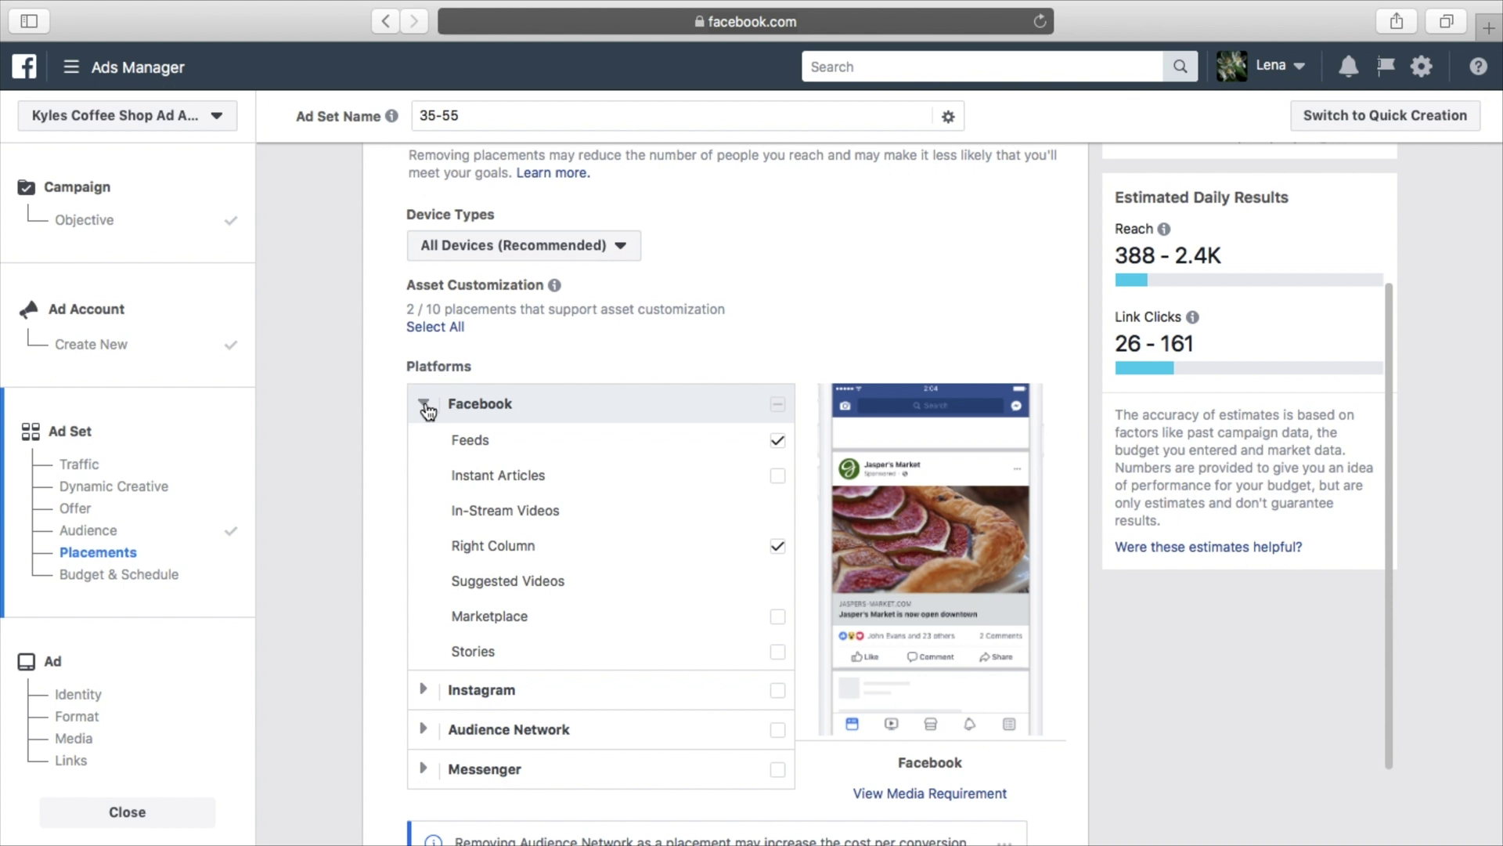
pyautogui.scroll(3, 777, 335)
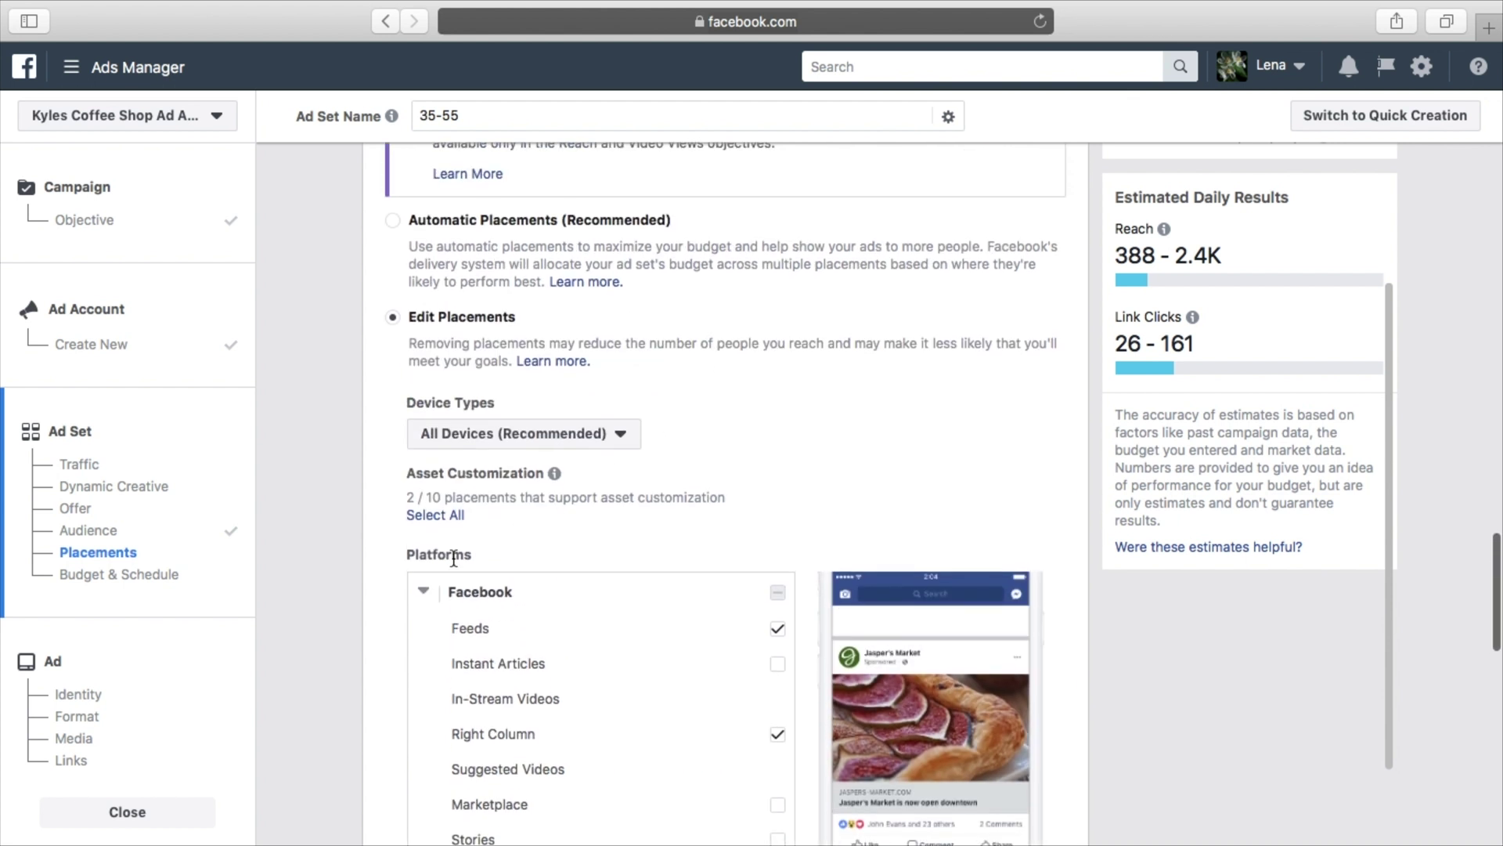
# Collapse the Facebook placements list and bring the Budget & Schedule section into view
pyautogui.click(439, 588)
pyautogui.scroll(2, 763, 468)
pyautogui.scroll(1, 763, 462)
pyautogui.scroll(-3, 746, 539)
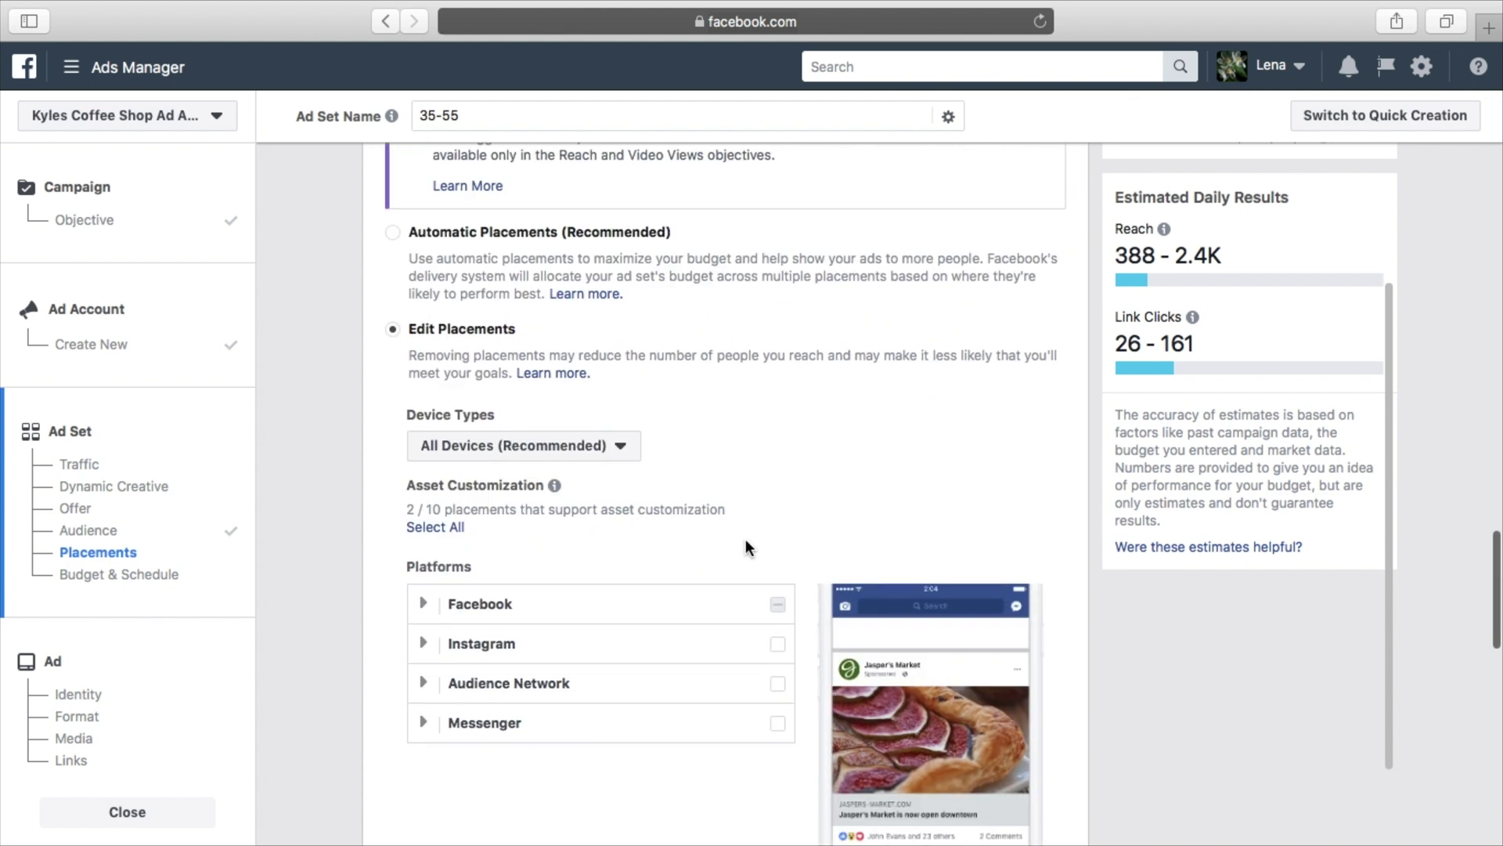
pyautogui.scroll(-6, 801, 539)
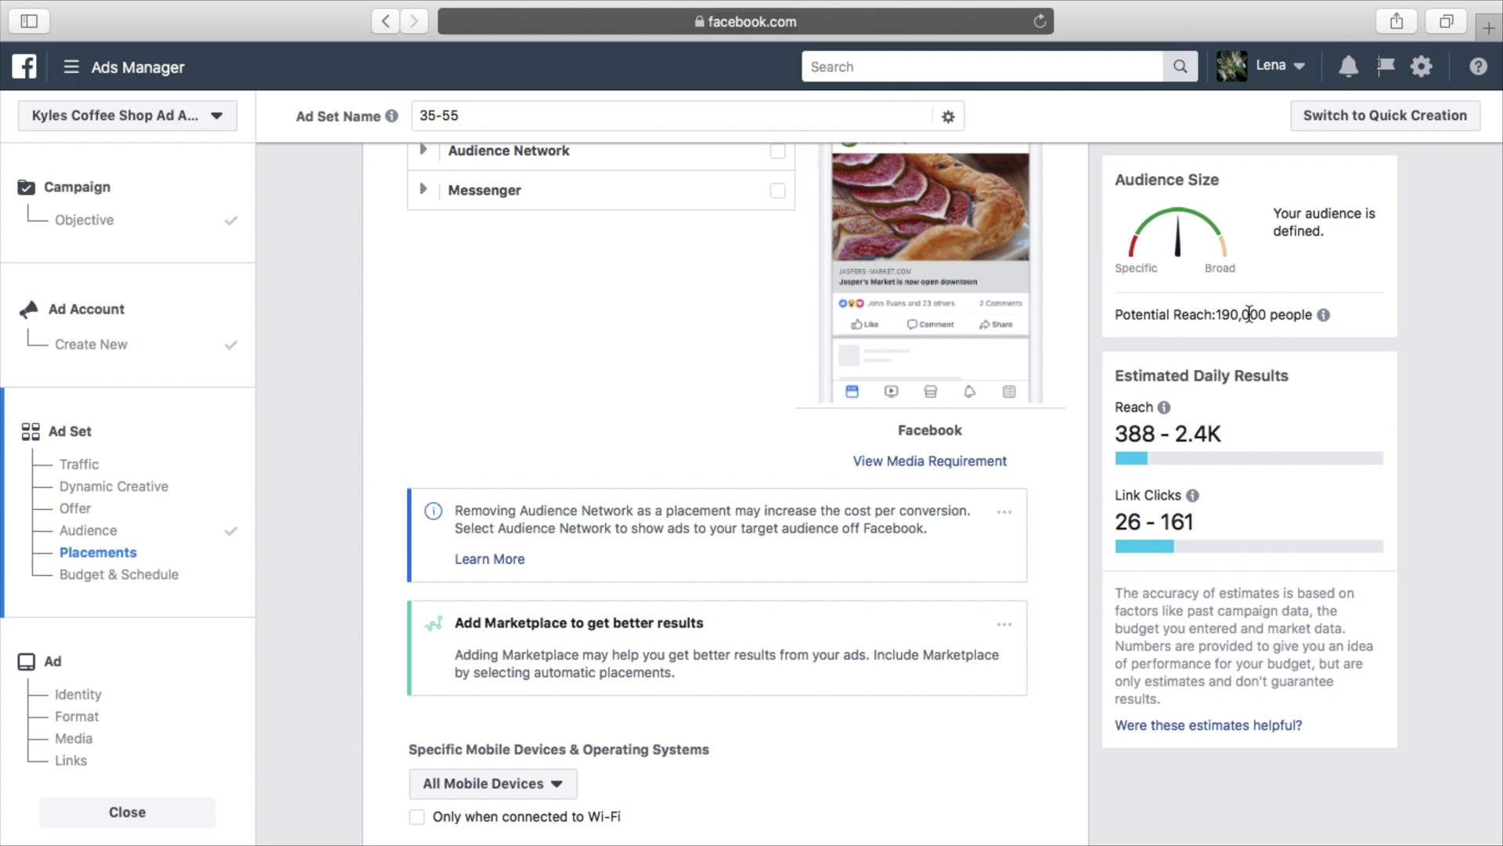
pyautogui.scroll(3, 808, 324)
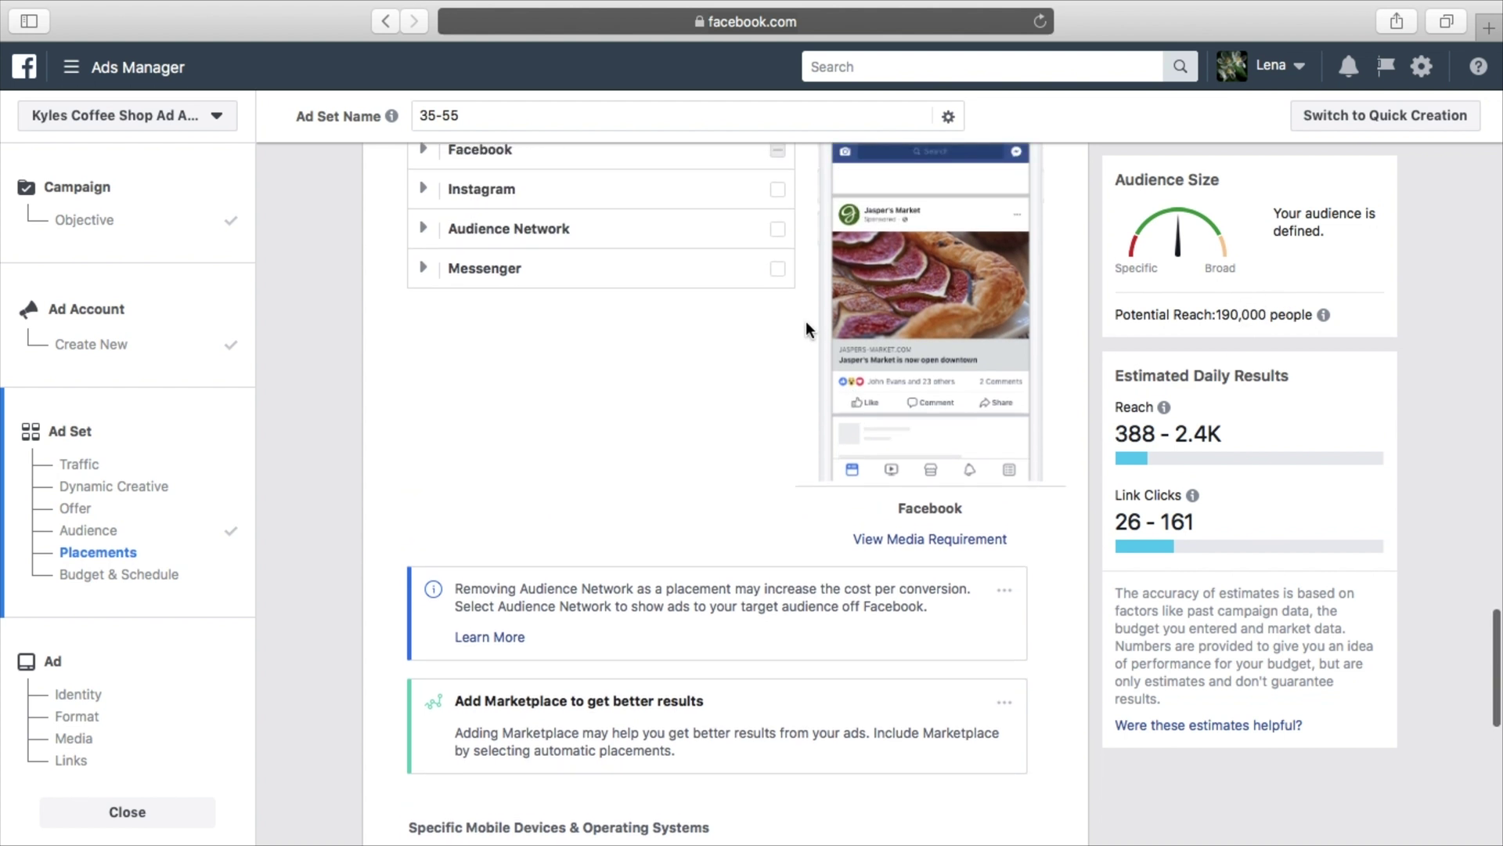
pyautogui.scroll(-5, 816, 332)
pyautogui.scroll(-8, 995, 513)
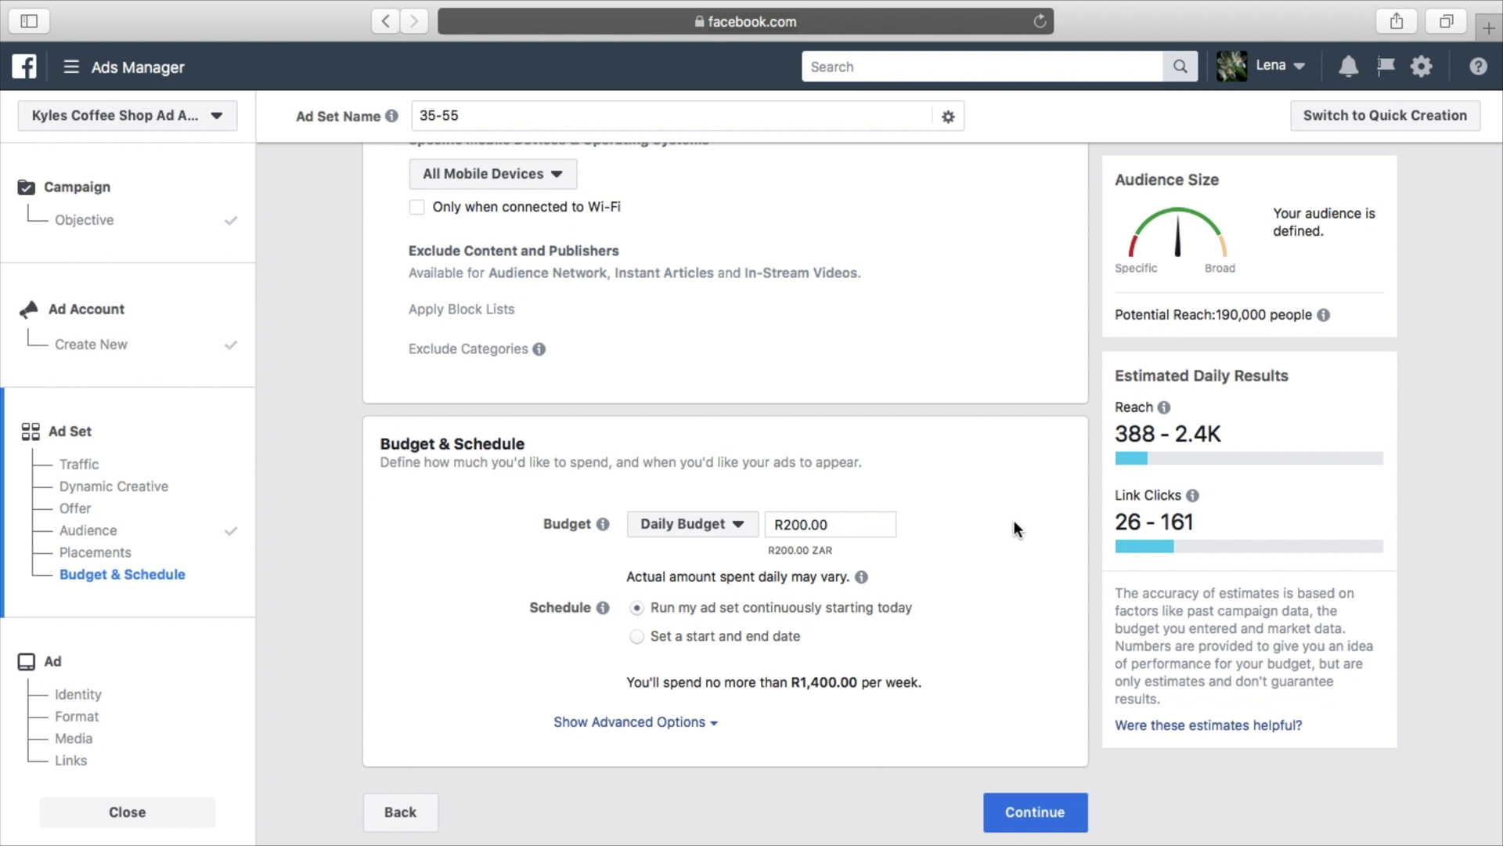
# Keep Daily Budget as the budget type and change the amount from R200.00 to R100
pyautogui.click(738, 525)
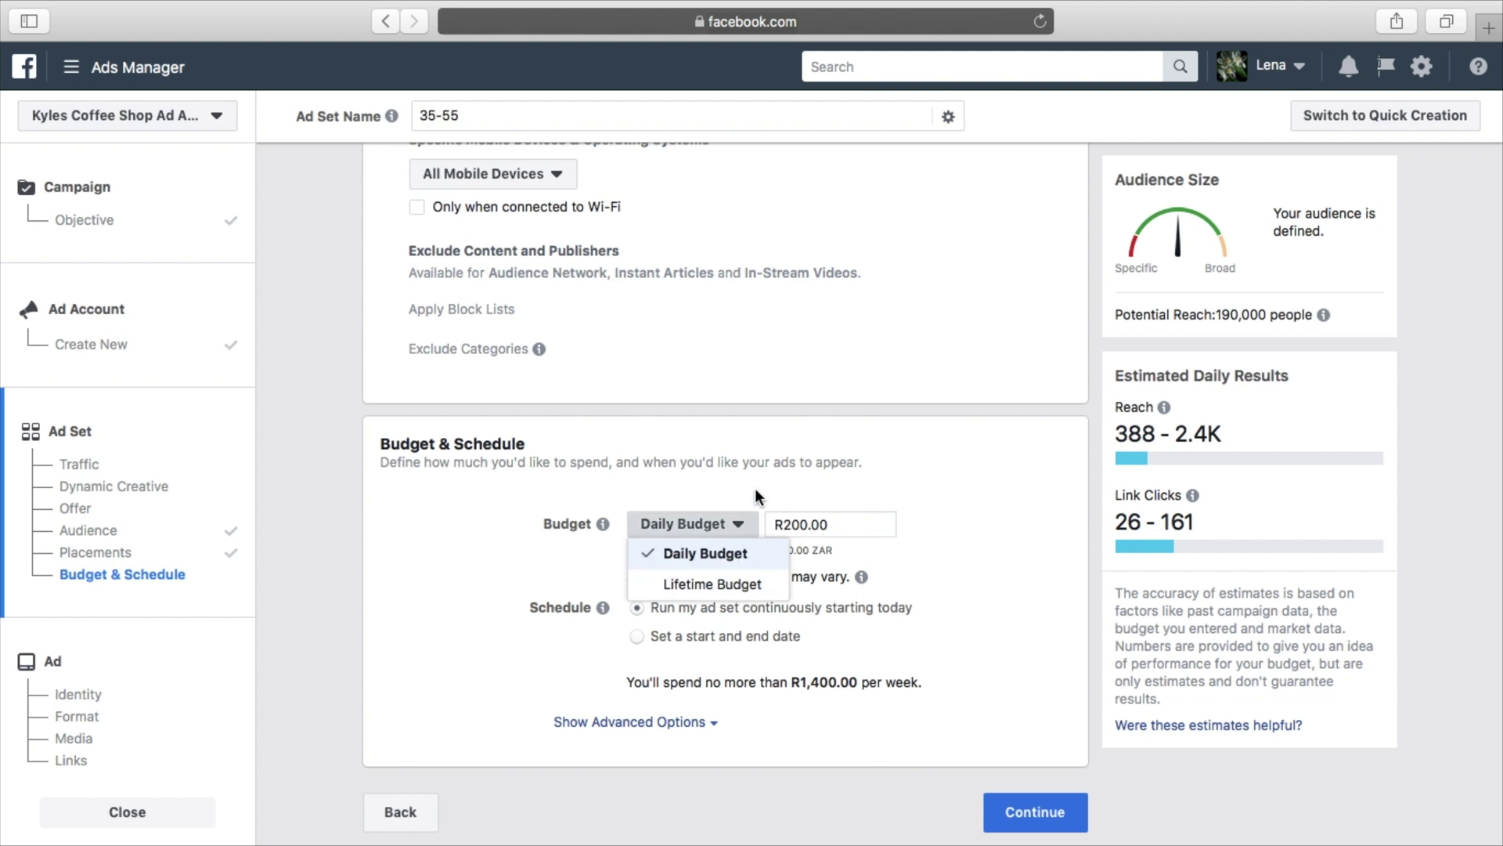
pyautogui.click(756, 491)
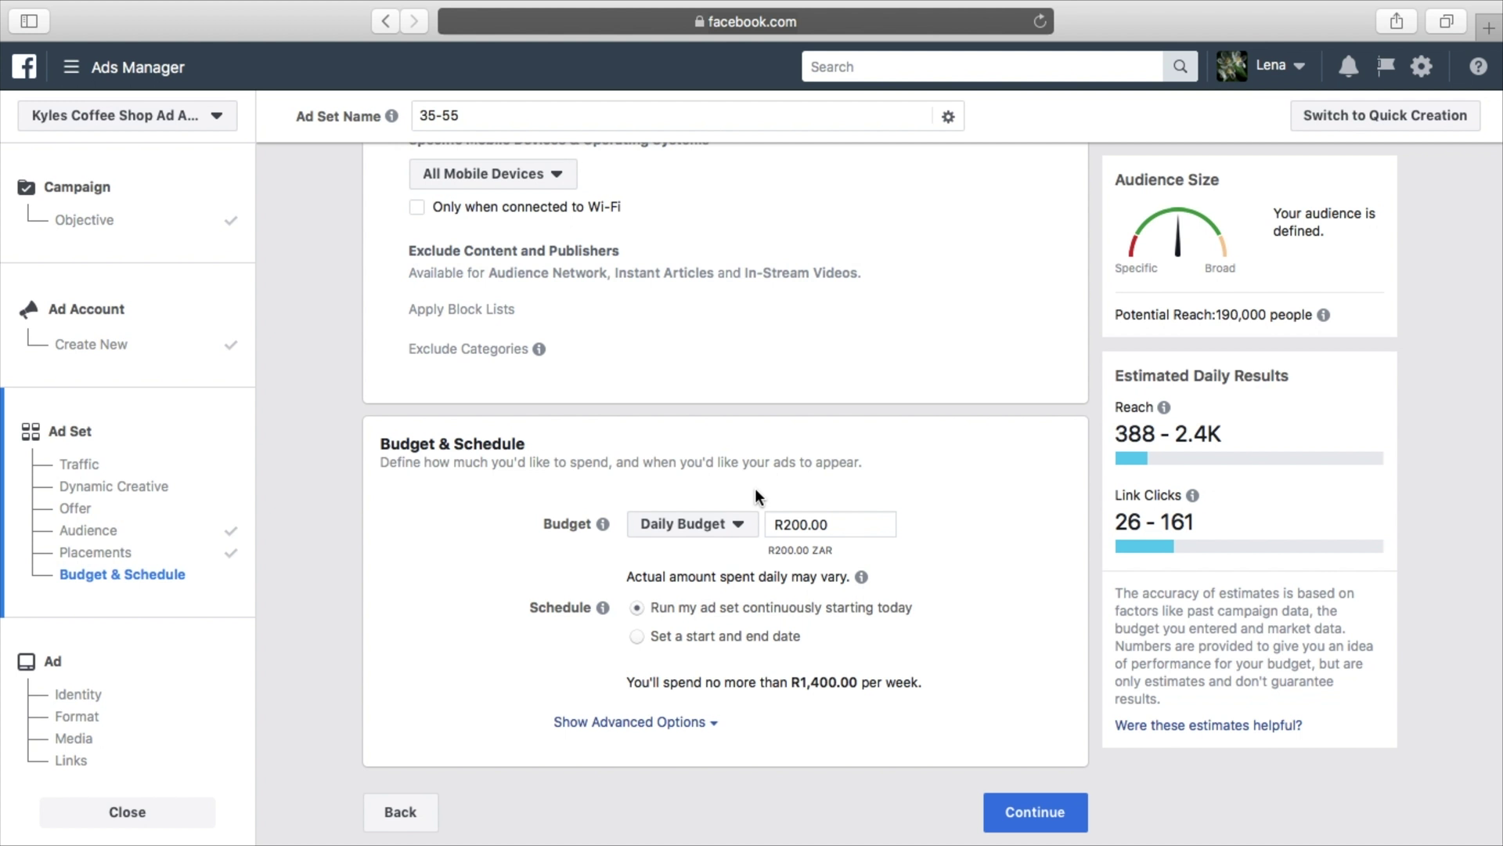
pyautogui.doubleClick(803, 523)
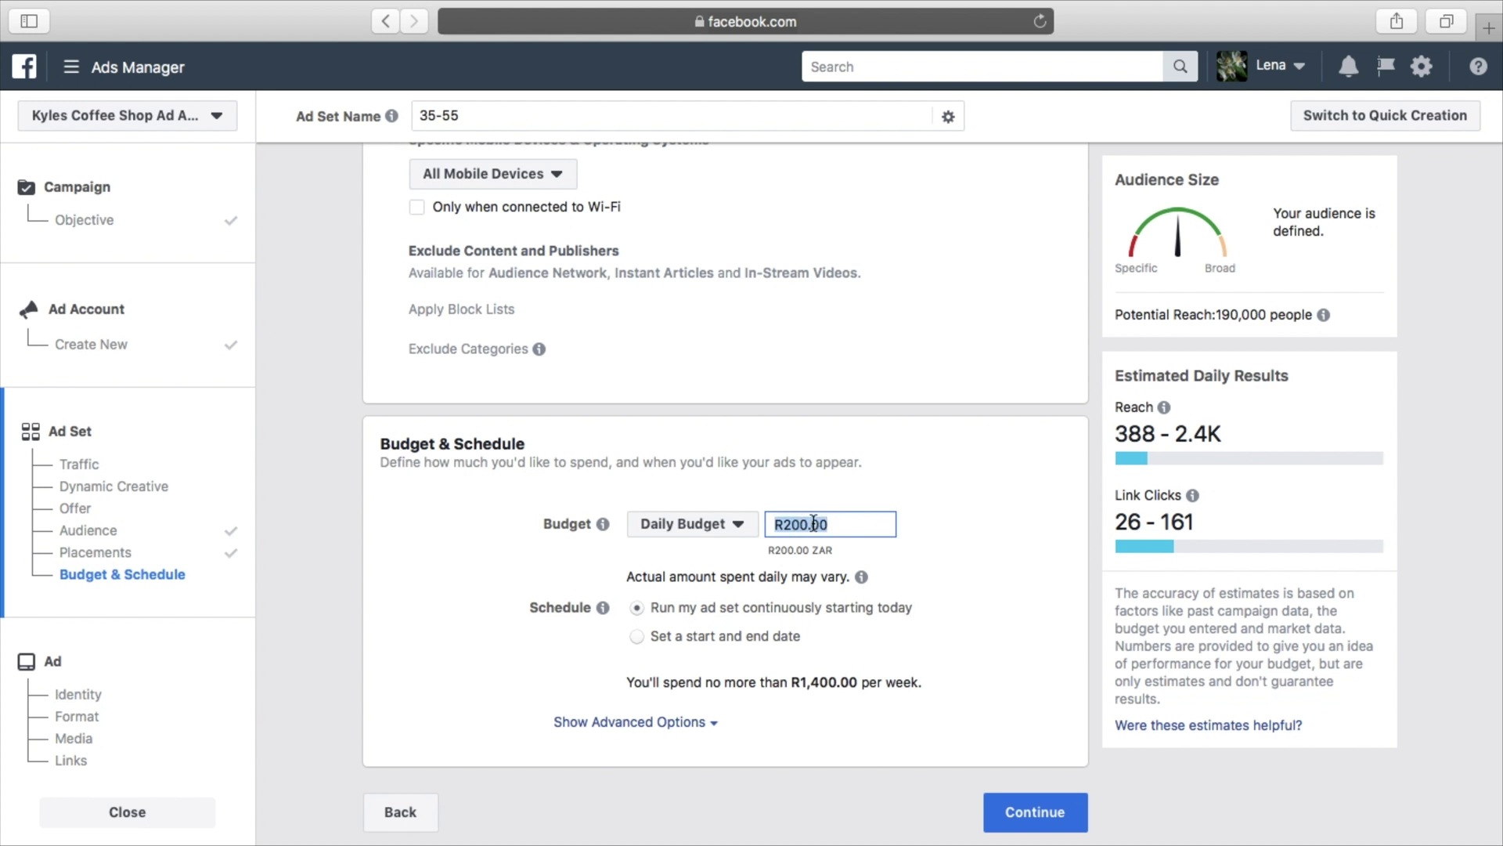
pyautogui.press('BackSpace')
pyautogui.write('100')
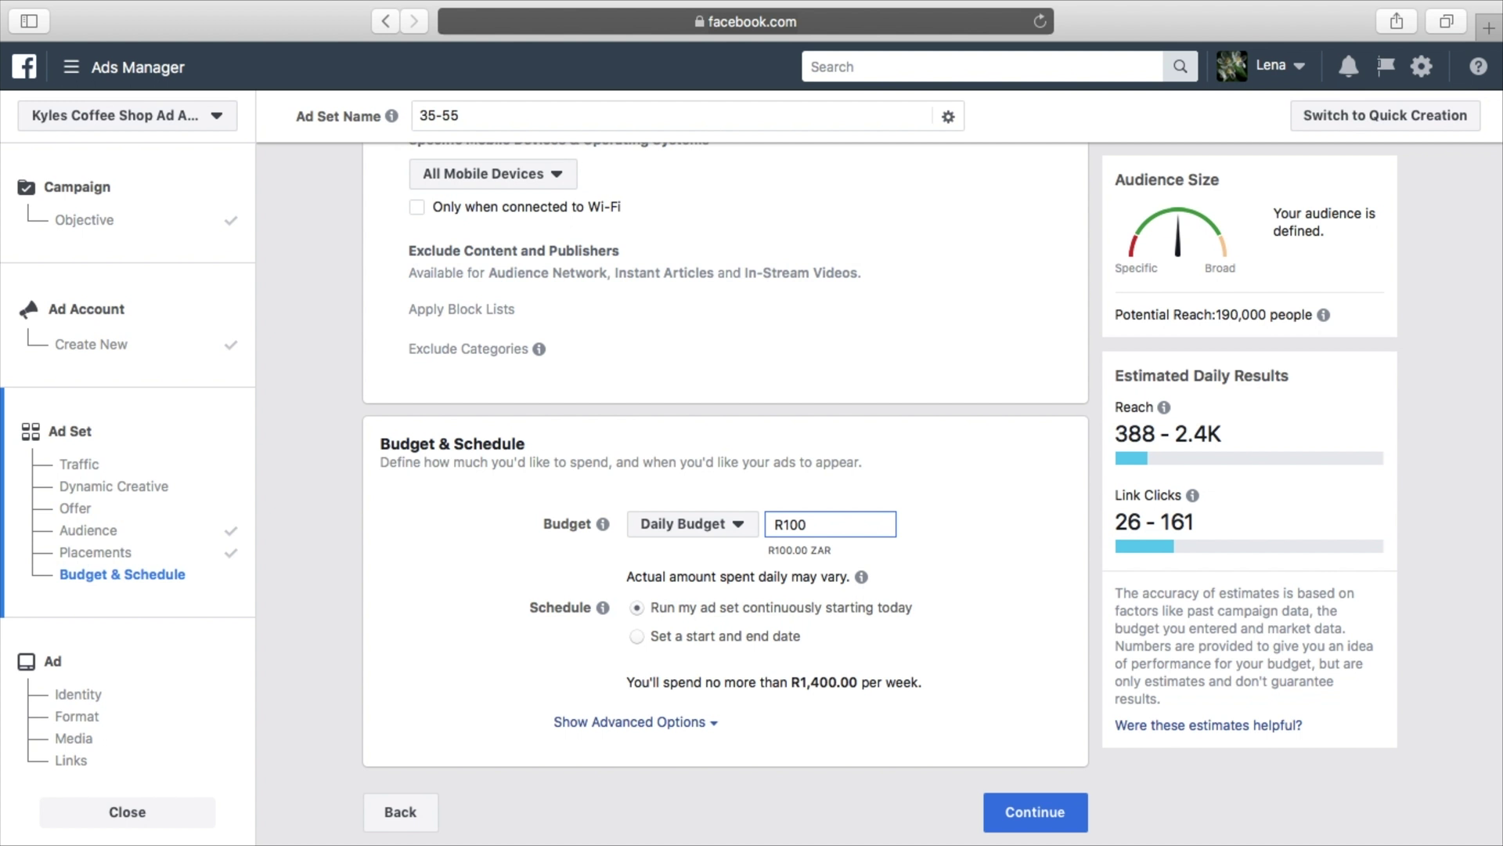
pyautogui.click(912, 539)
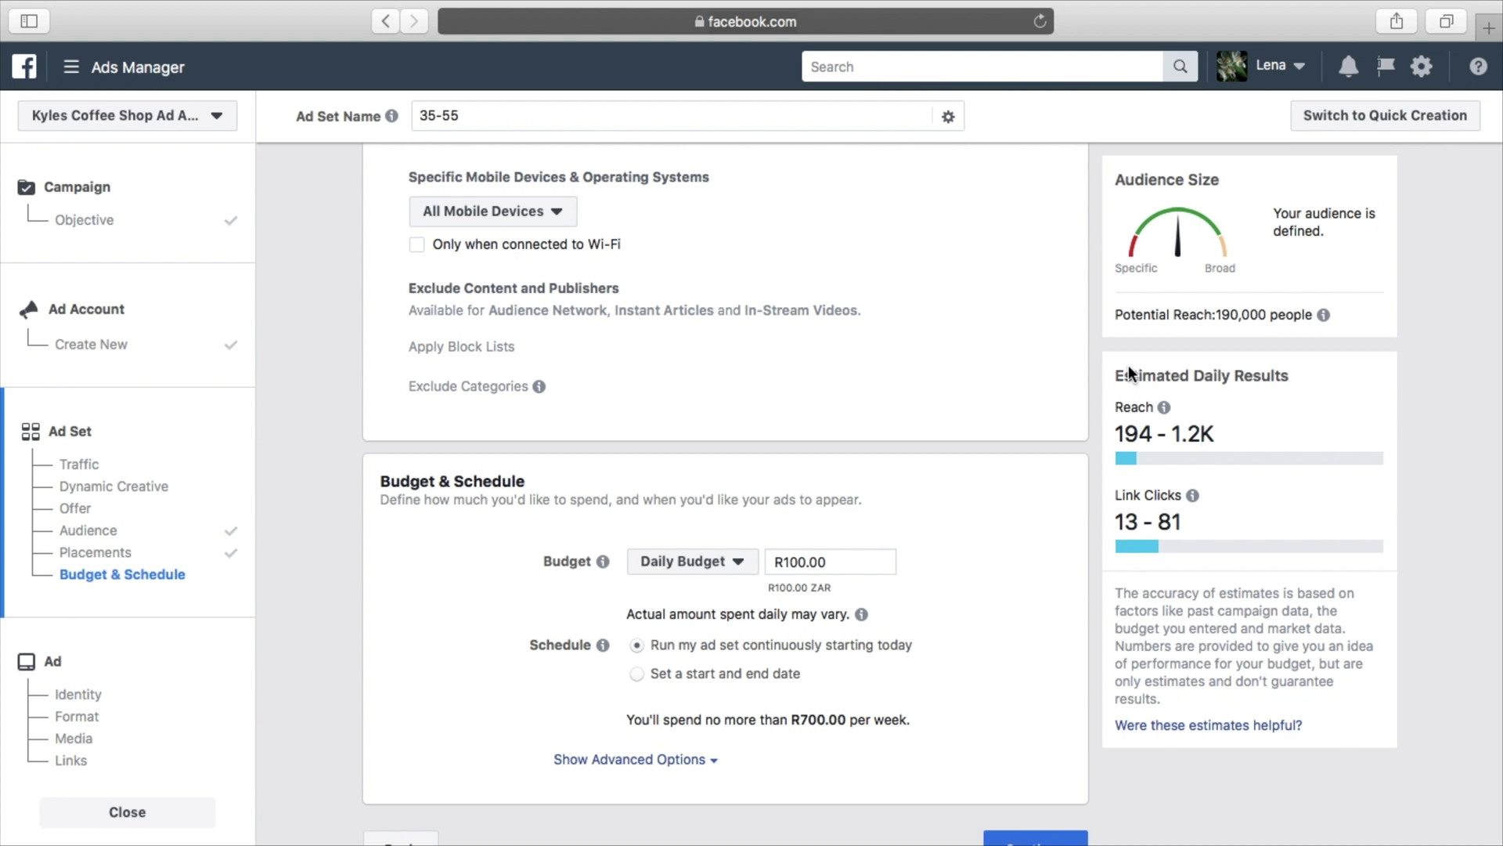
# Review Audience and Placements, then raise the daily budget from R100 to R1,000.00
pyautogui.scroll(10, 1084, 344)
pyautogui.scroll(10, 1084, 345)
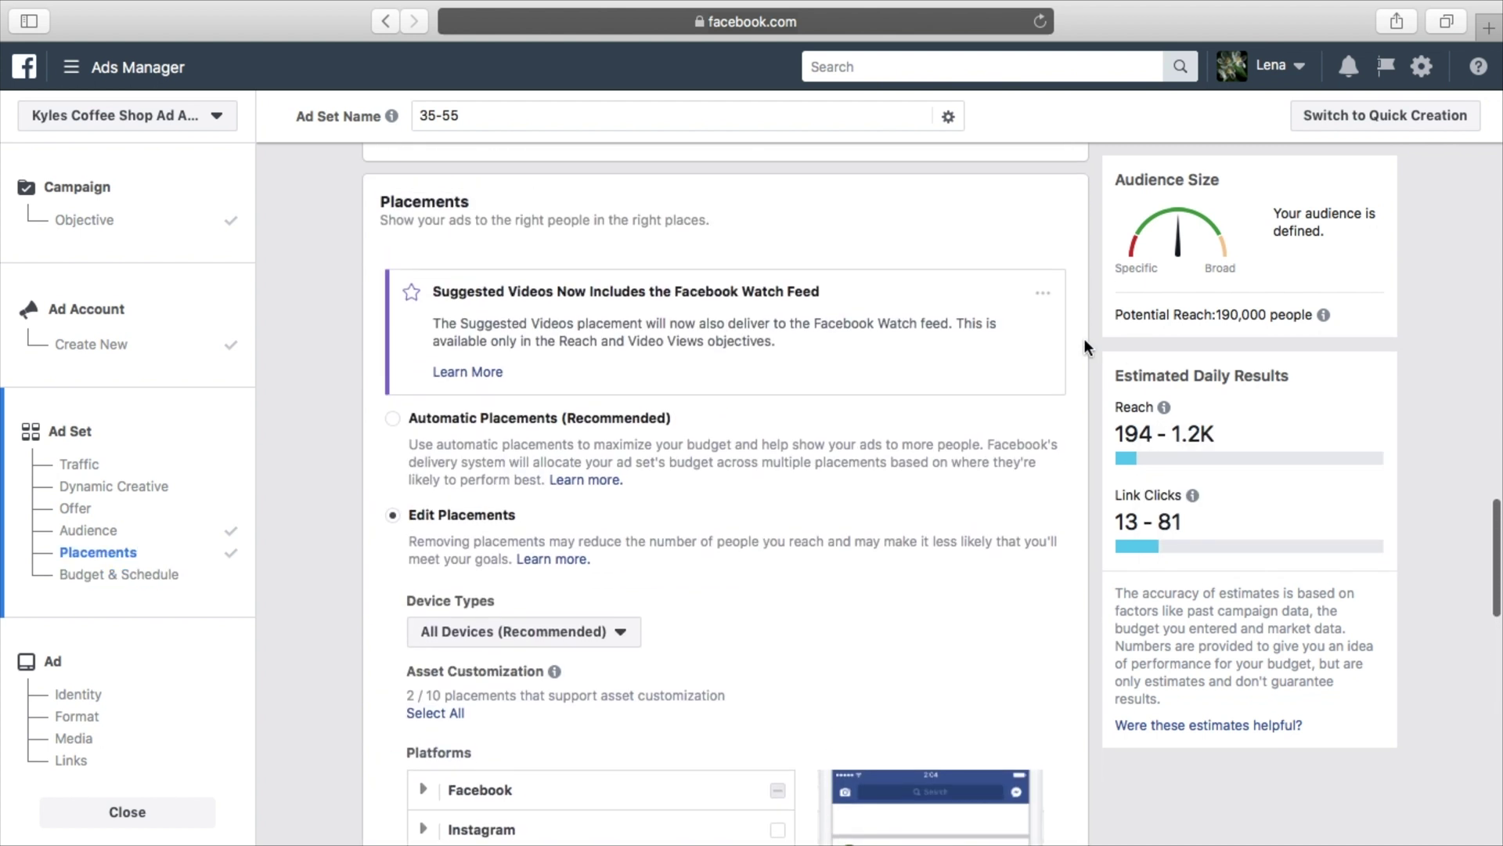
pyautogui.scroll(3, 1083, 338)
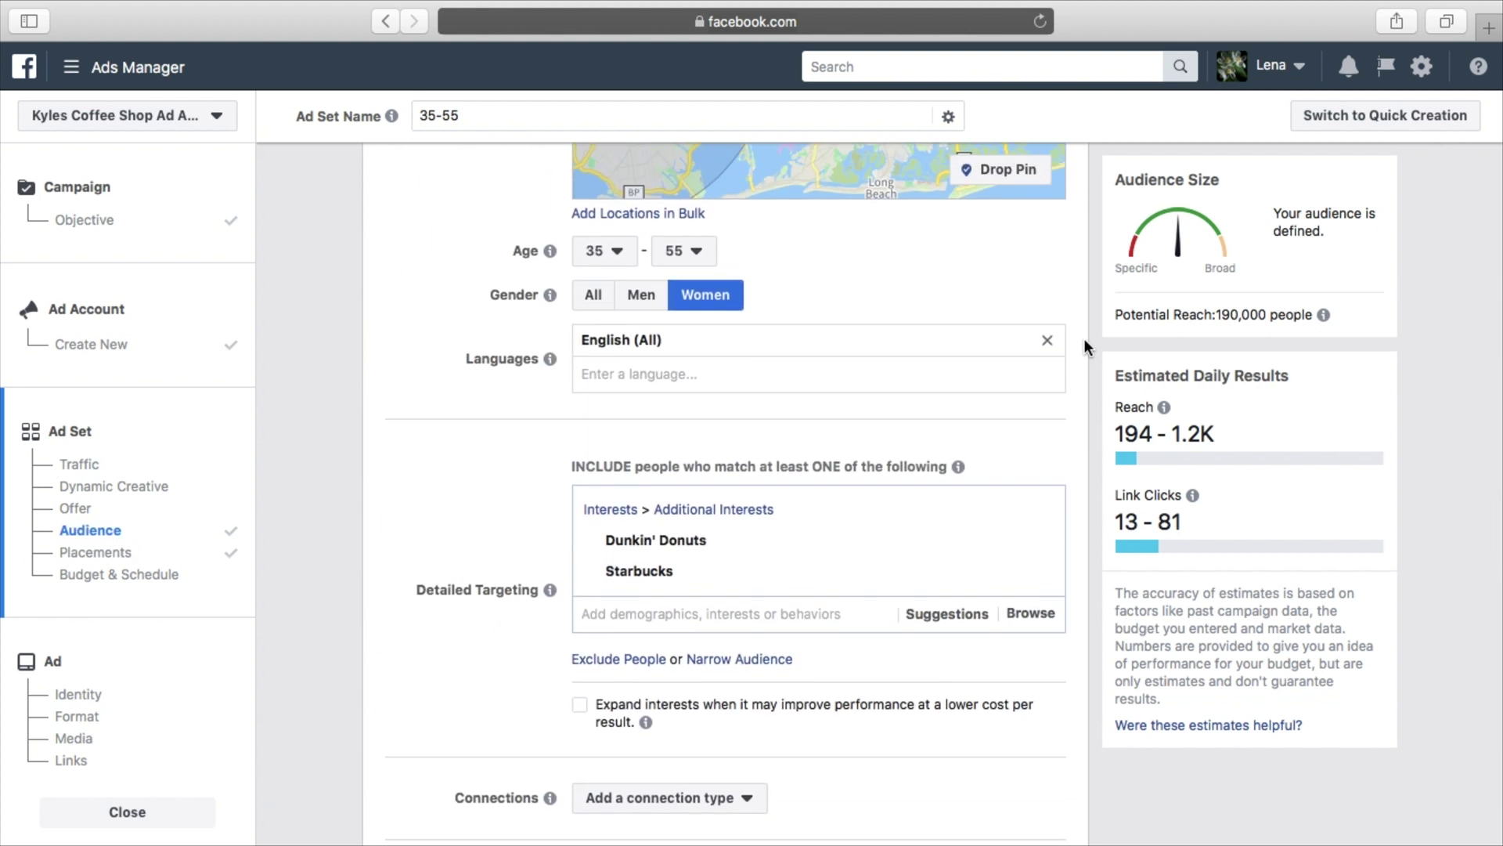
pyautogui.scroll(-10, 1083, 338)
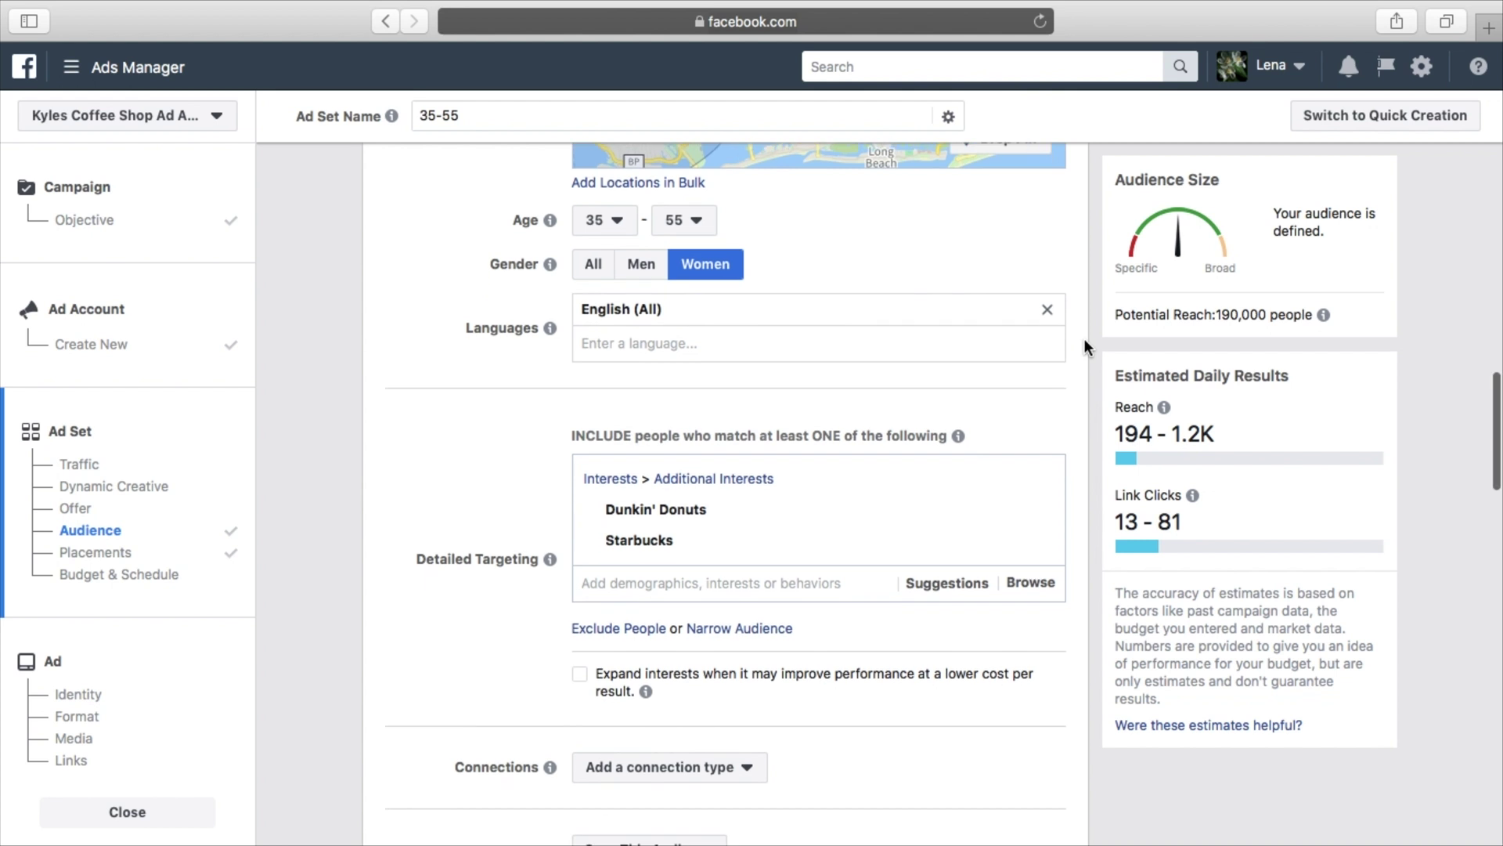
pyautogui.scroll(-10, 1083, 338)
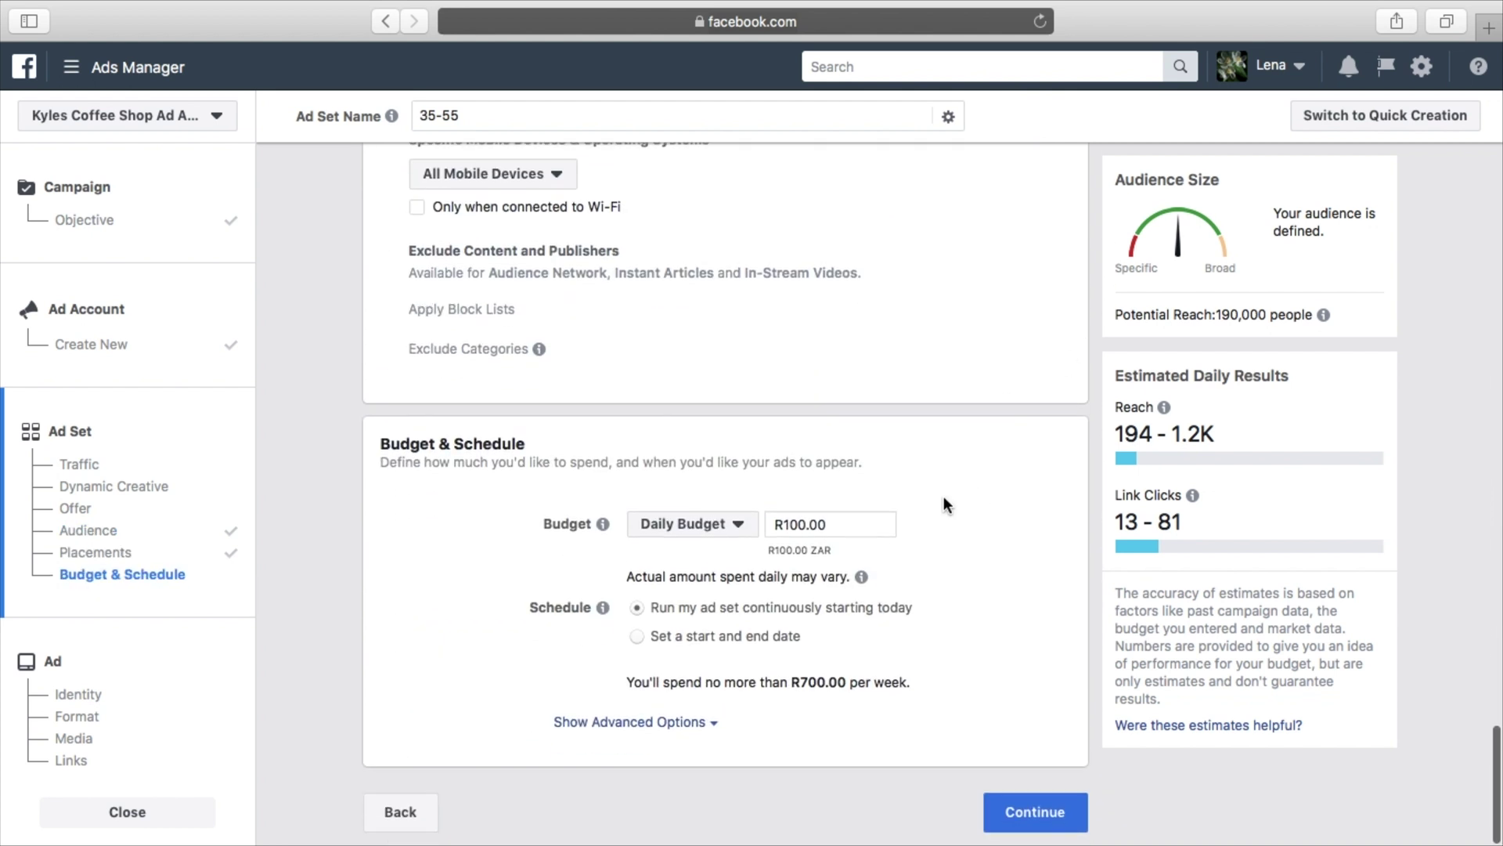
pyautogui.click(806, 522)
pyautogui.write('0')
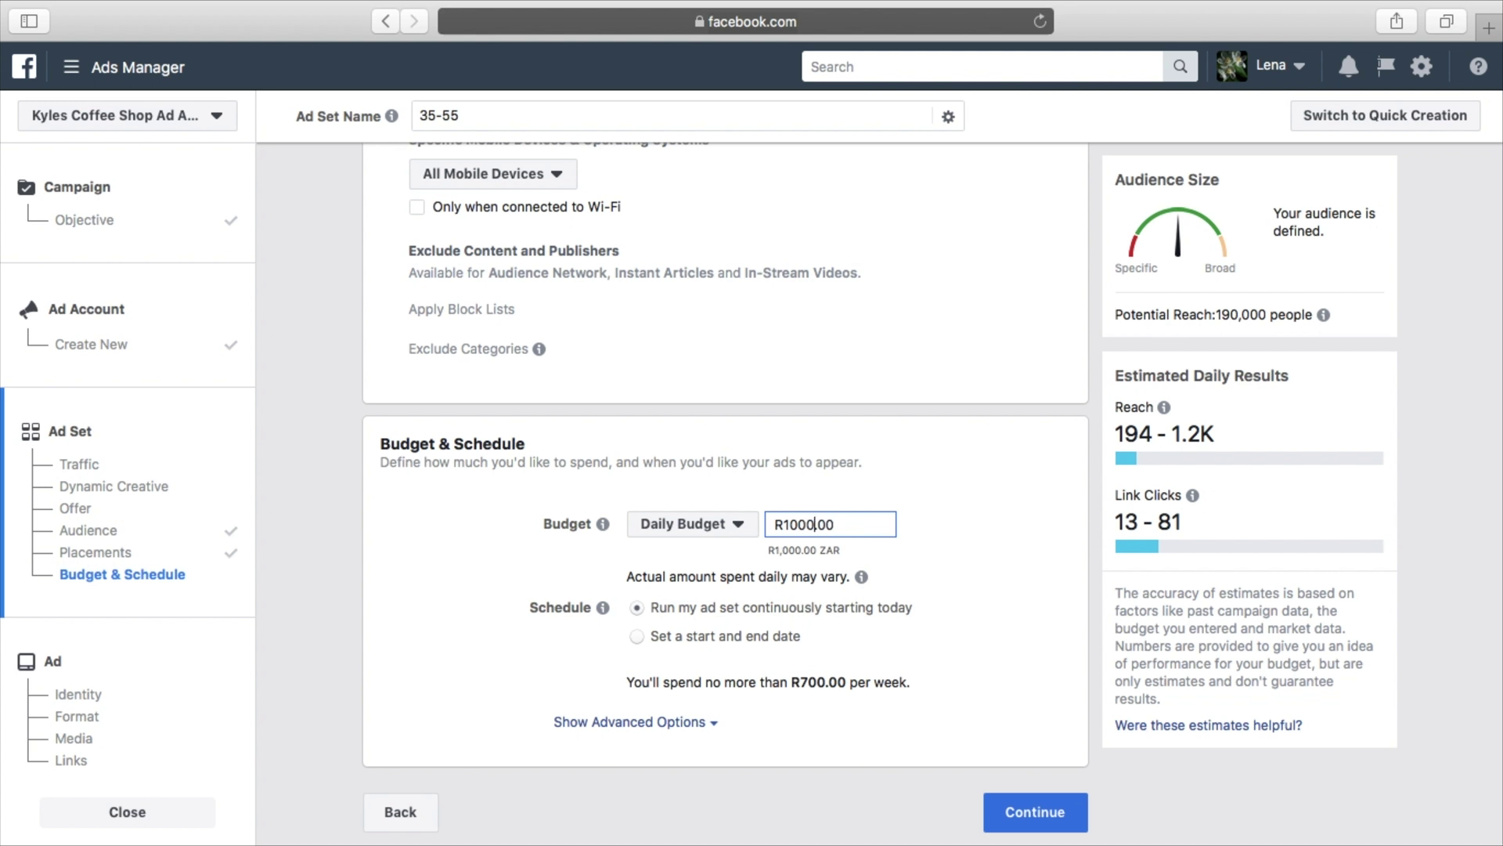
pyautogui.click(920, 570)
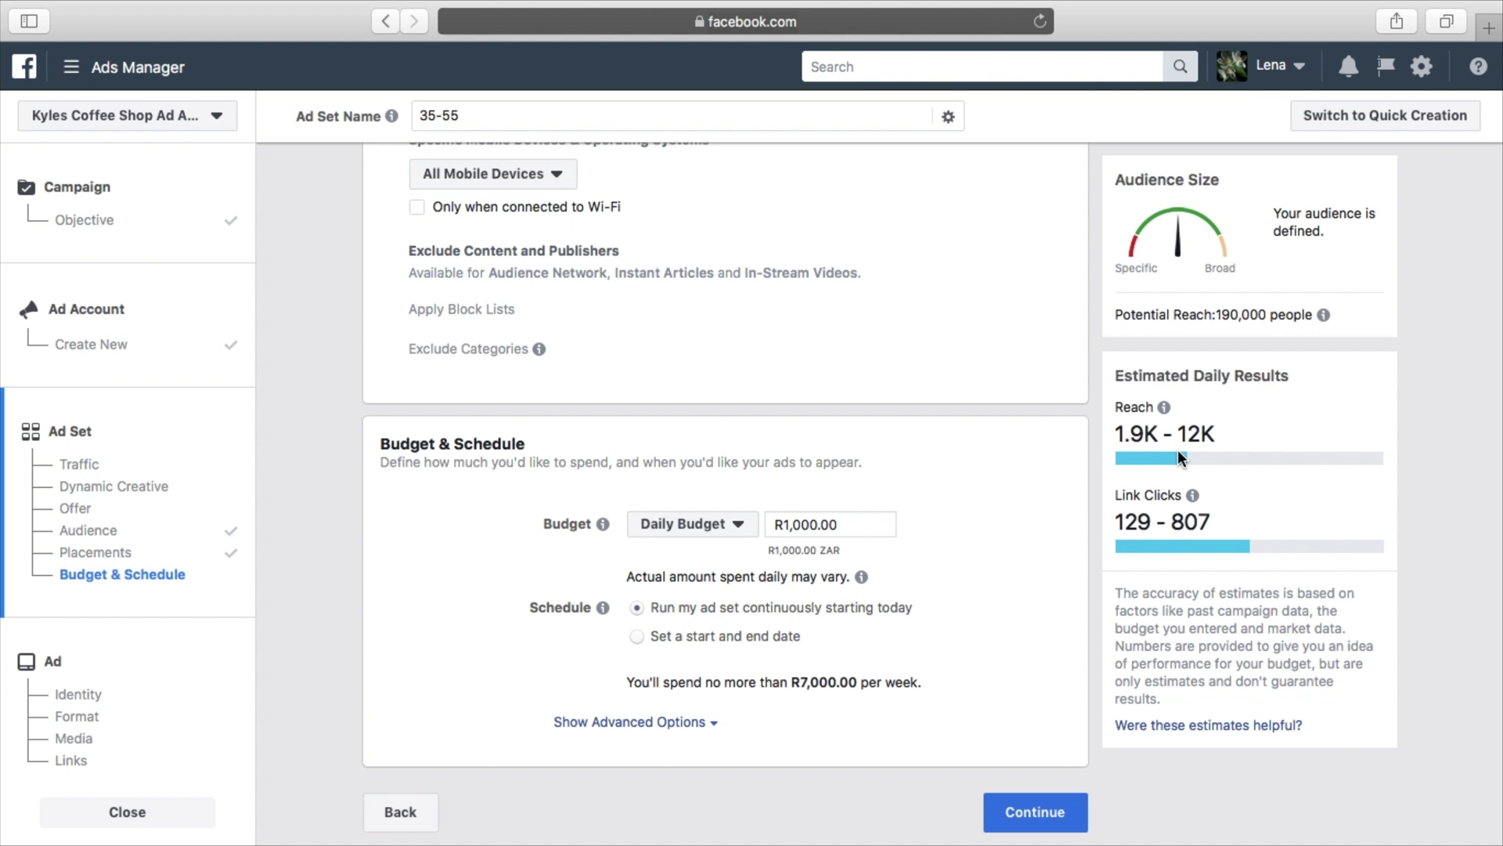
pyautogui.scroll(1, 1023, 490)
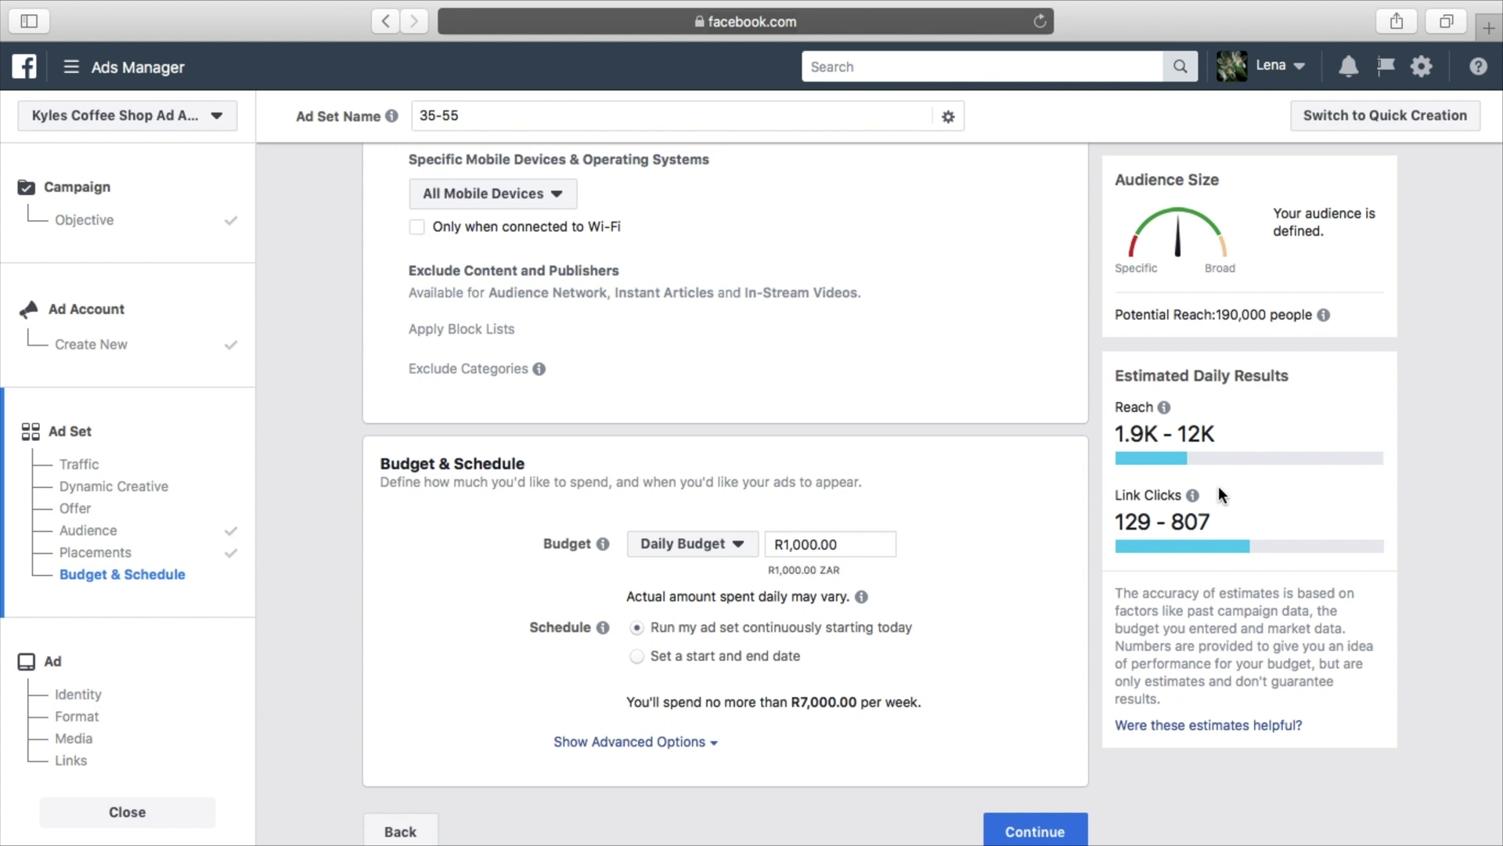
pyautogui.scroll(-1, 1218, 486)
# Continue past the ad set and review the ad's Kyles Coffee Shop identity and Single Image format
pyautogui.click(1040, 815)
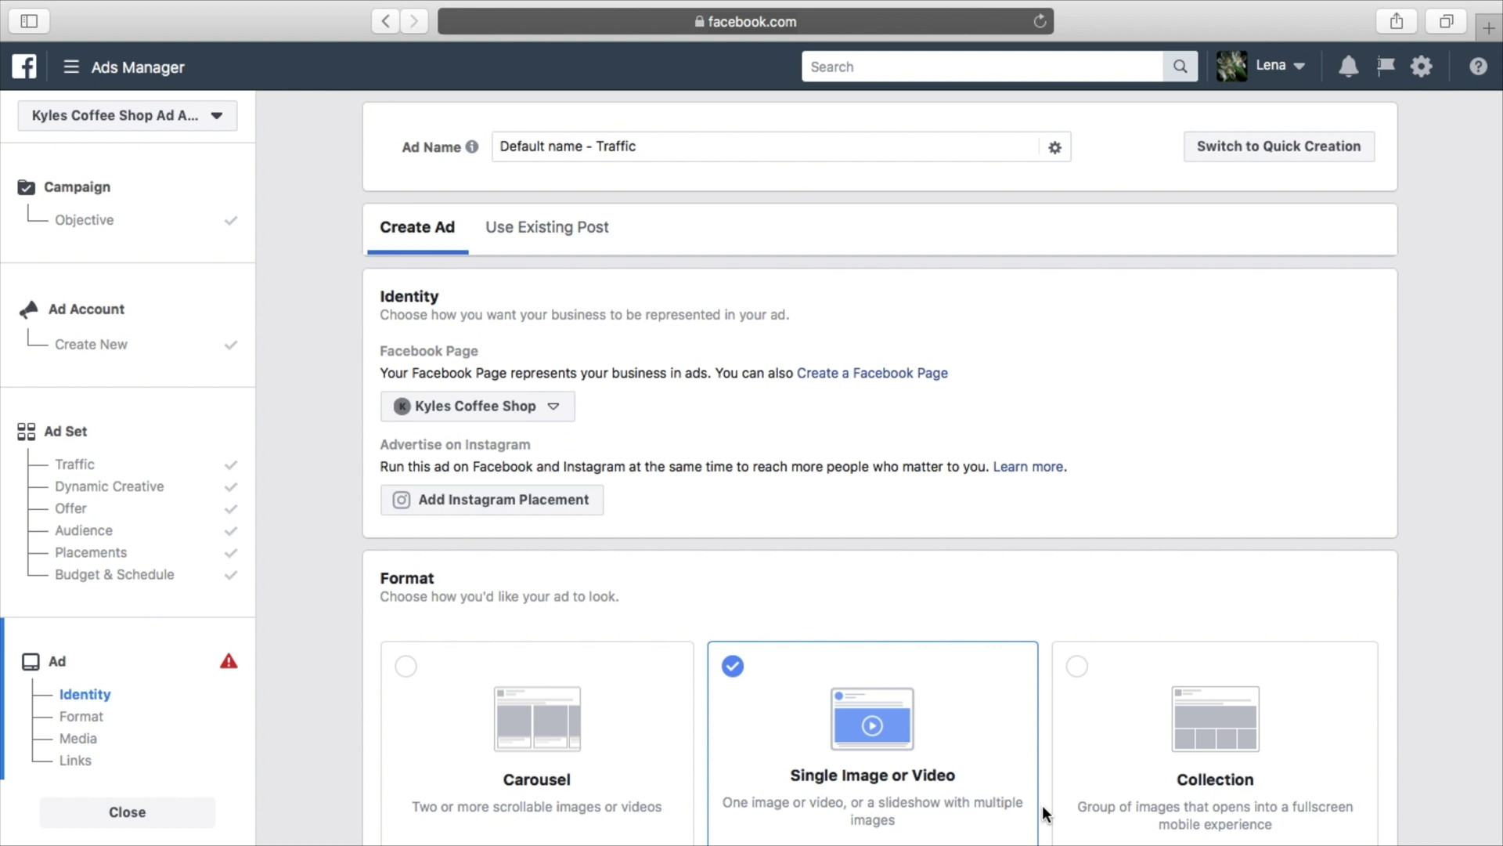
pyautogui.scroll(-3, 1041, 746)
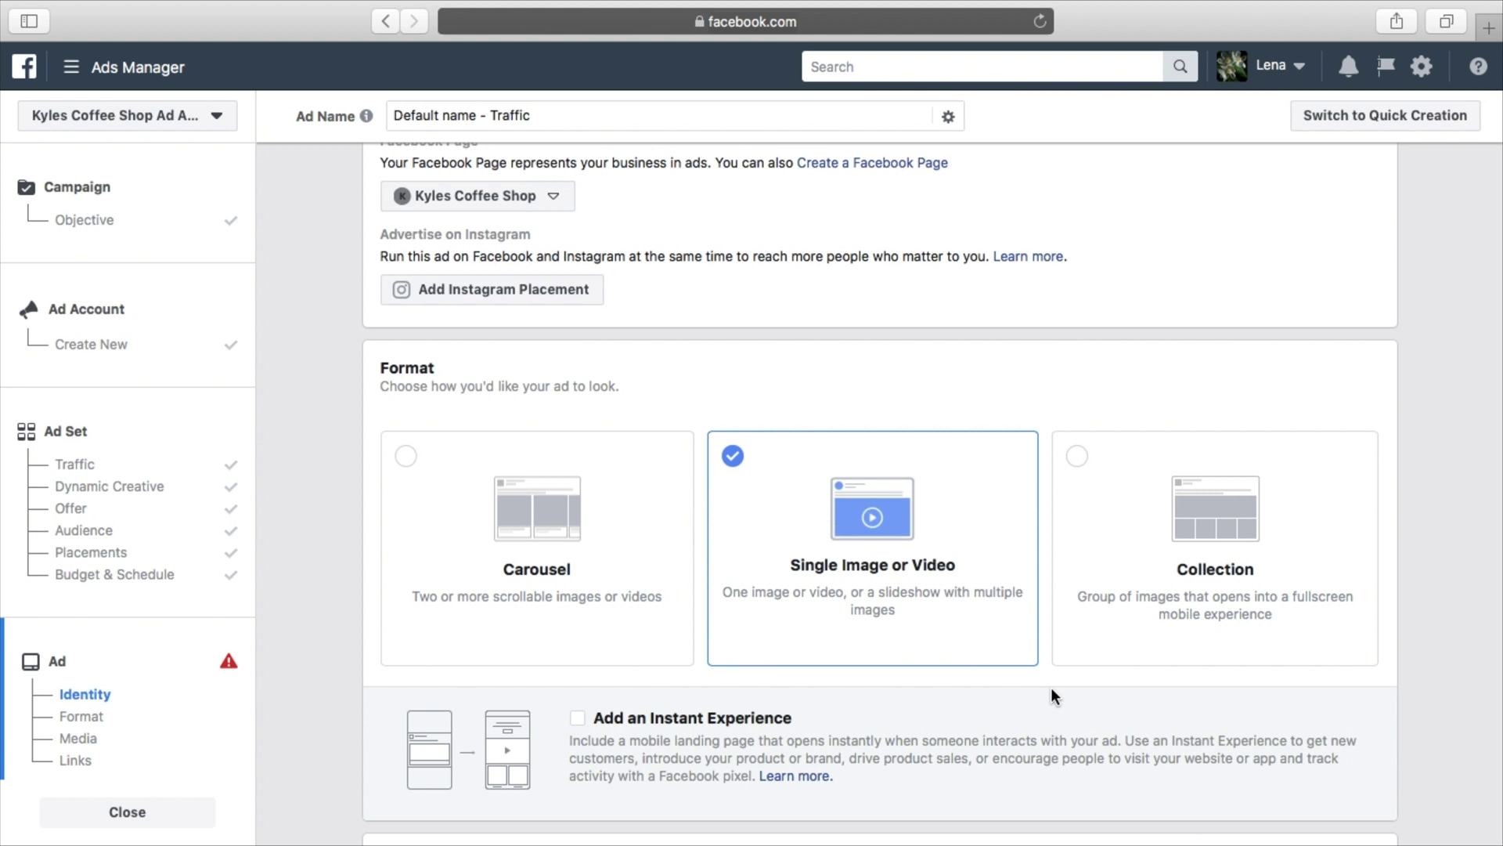
pyautogui.scroll(-2, 1051, 688)
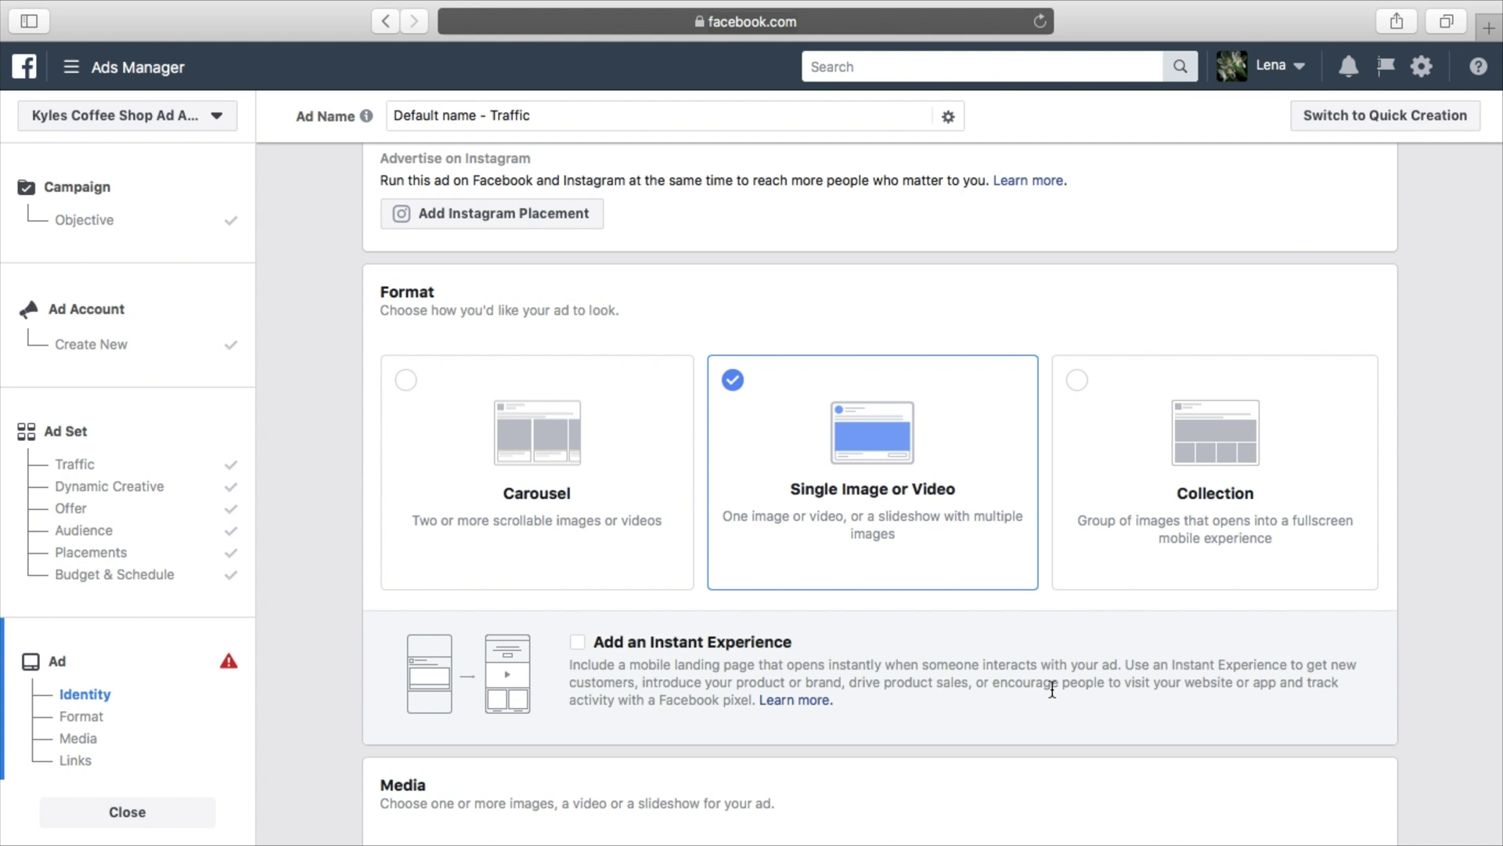
pyautogui.scroll(5, 933, 564)
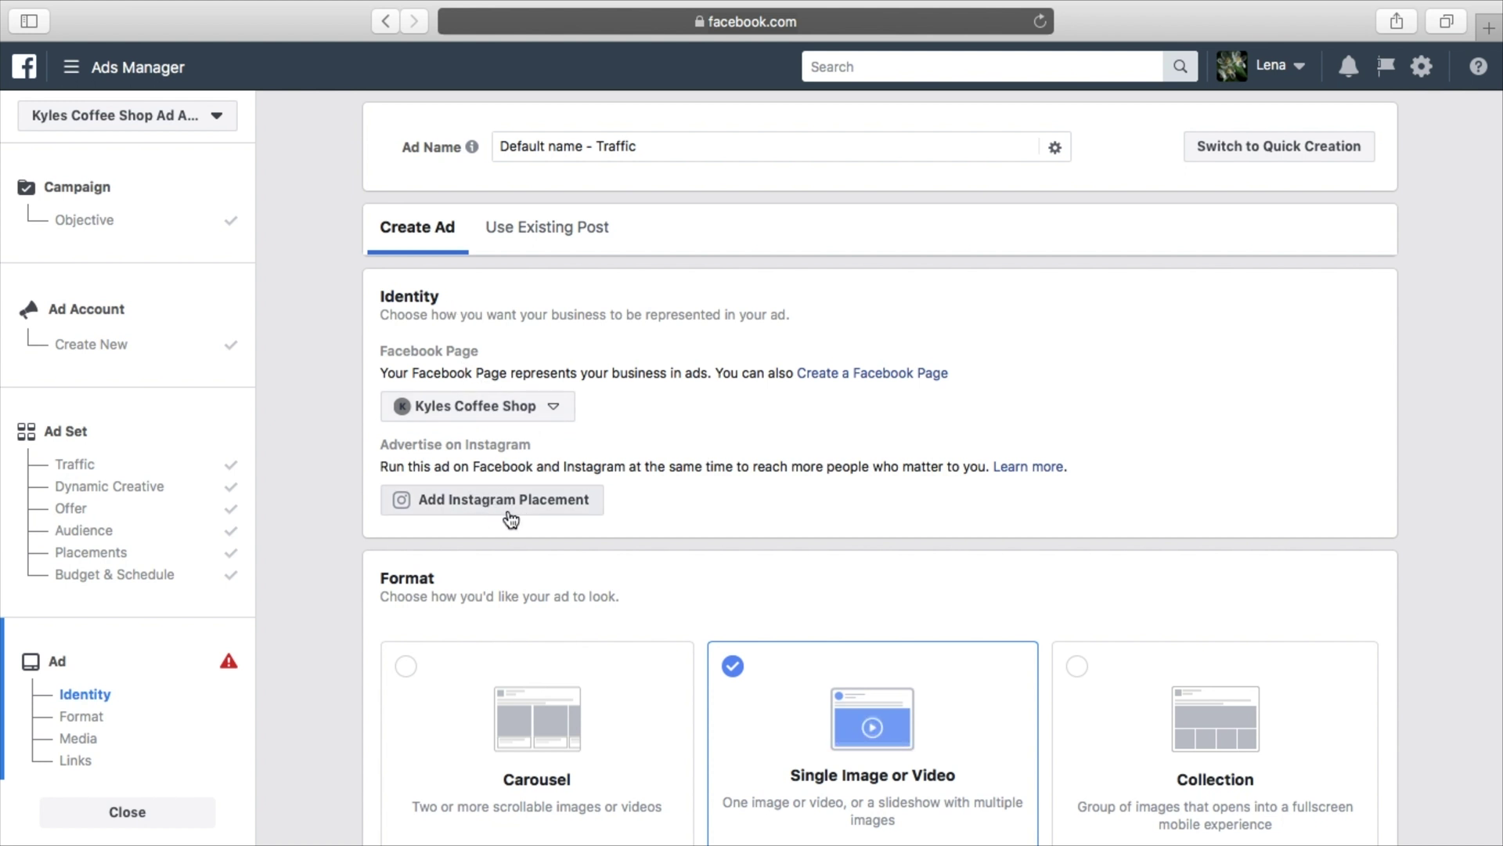
# Rename the ad from 'Default name - Traffic' to 'Drive Traffic To Website'
pyautogui.tripleClick(613, 147)
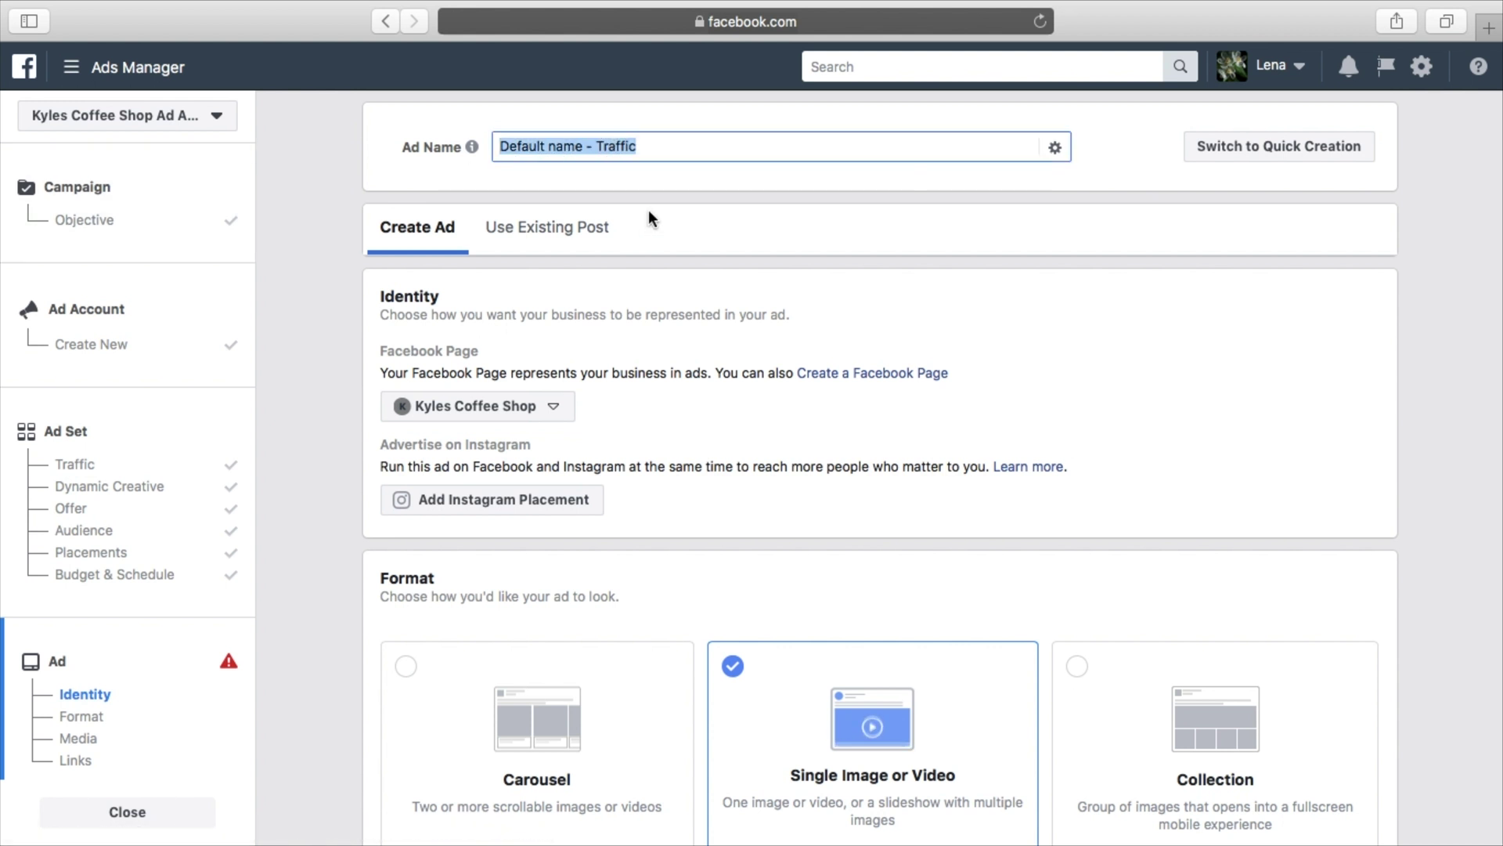
pyautogui.write('Drive Traffic To Website')
pyautogui.click(772, 251)
# Scroll down to Media and open the Free Stock Images library
pyautogui.scroll(-4, 1027, 320)
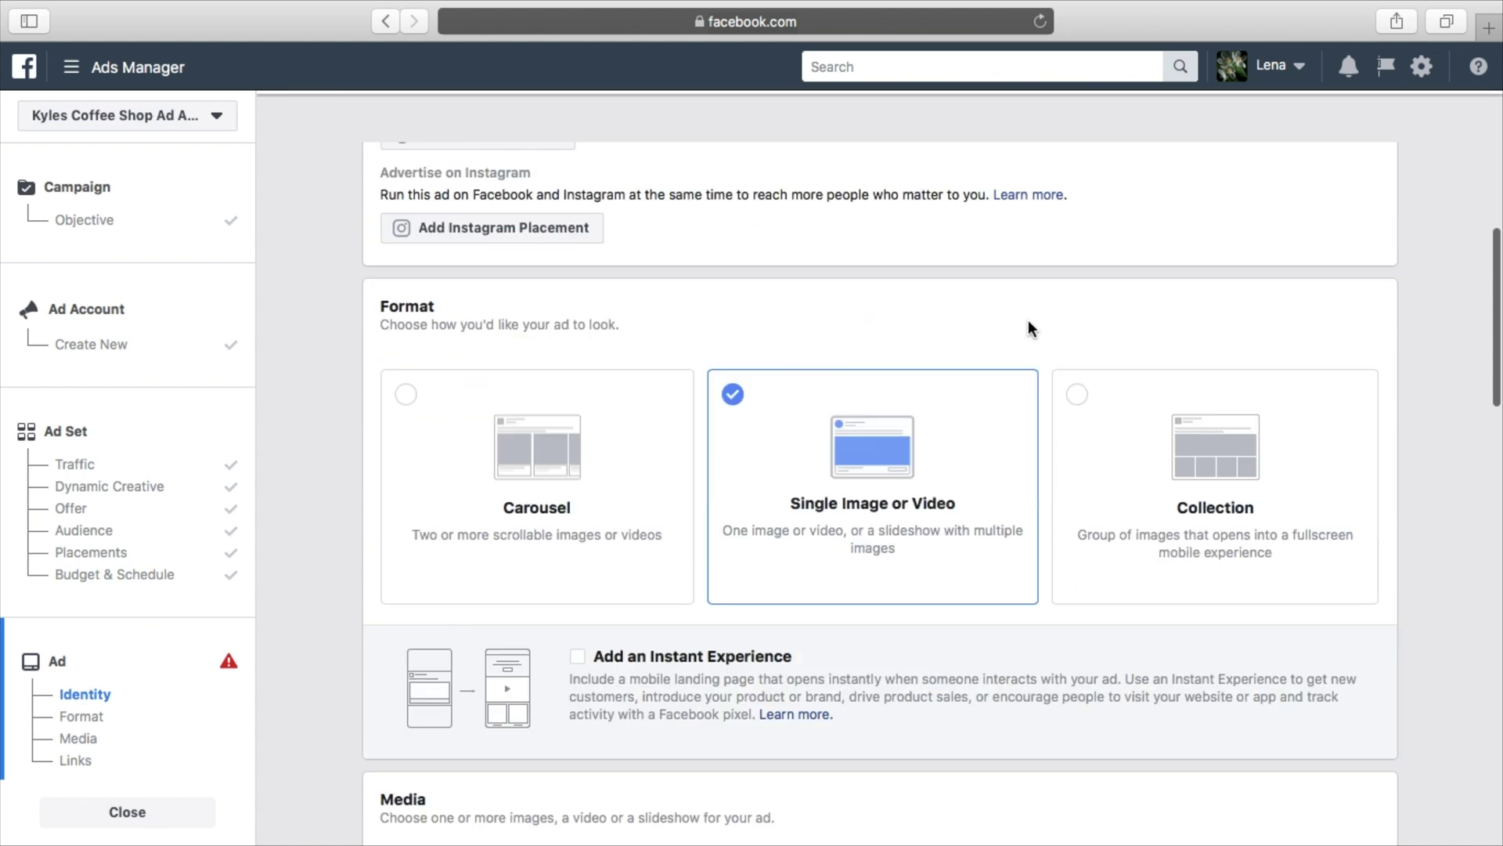
pyautogui.scroll(-8, 1027, 319)
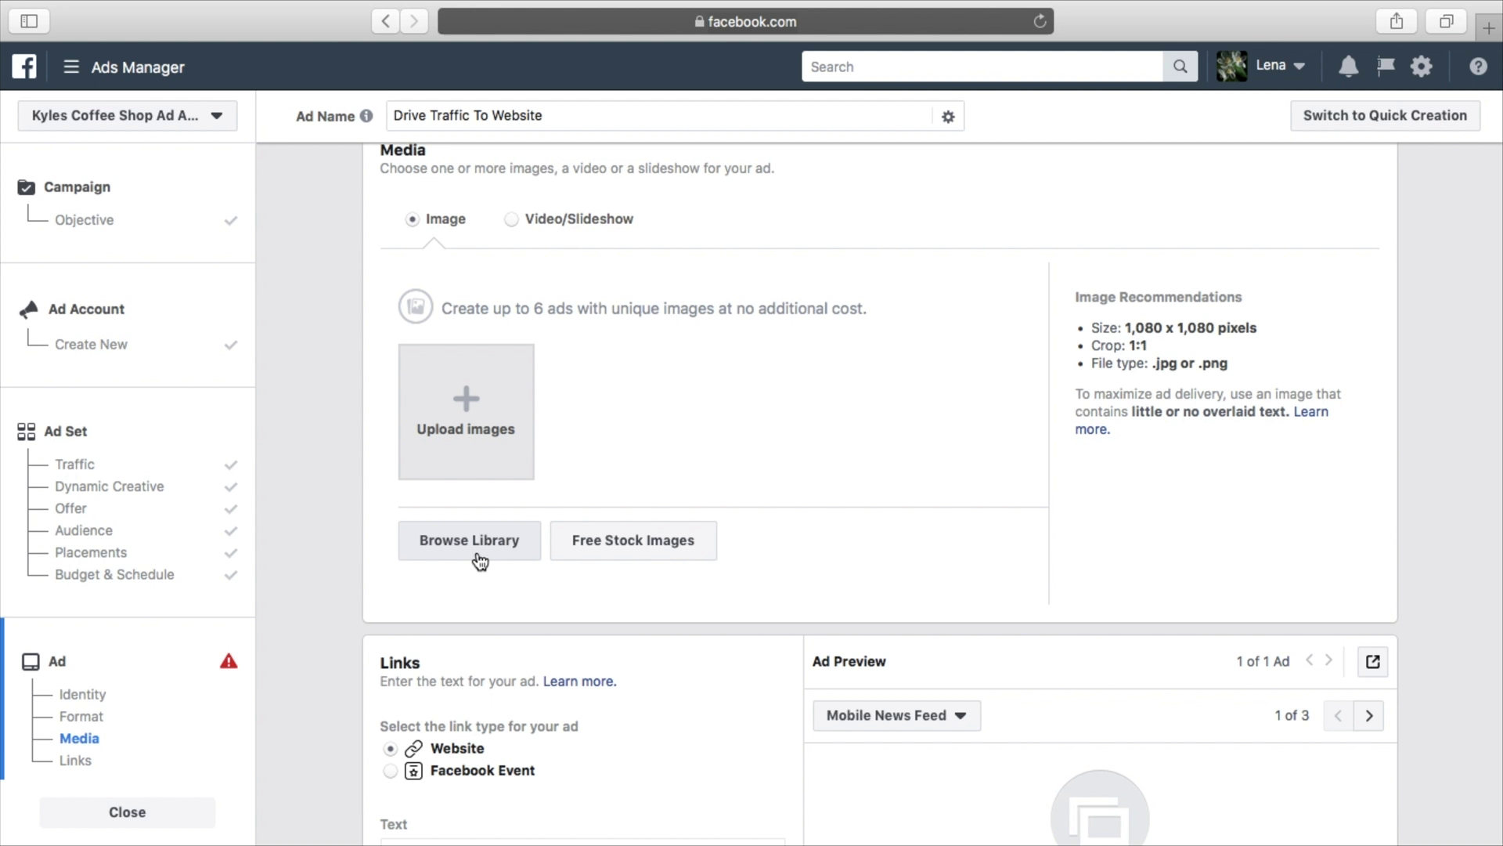
pyautogui.click(641, 555)
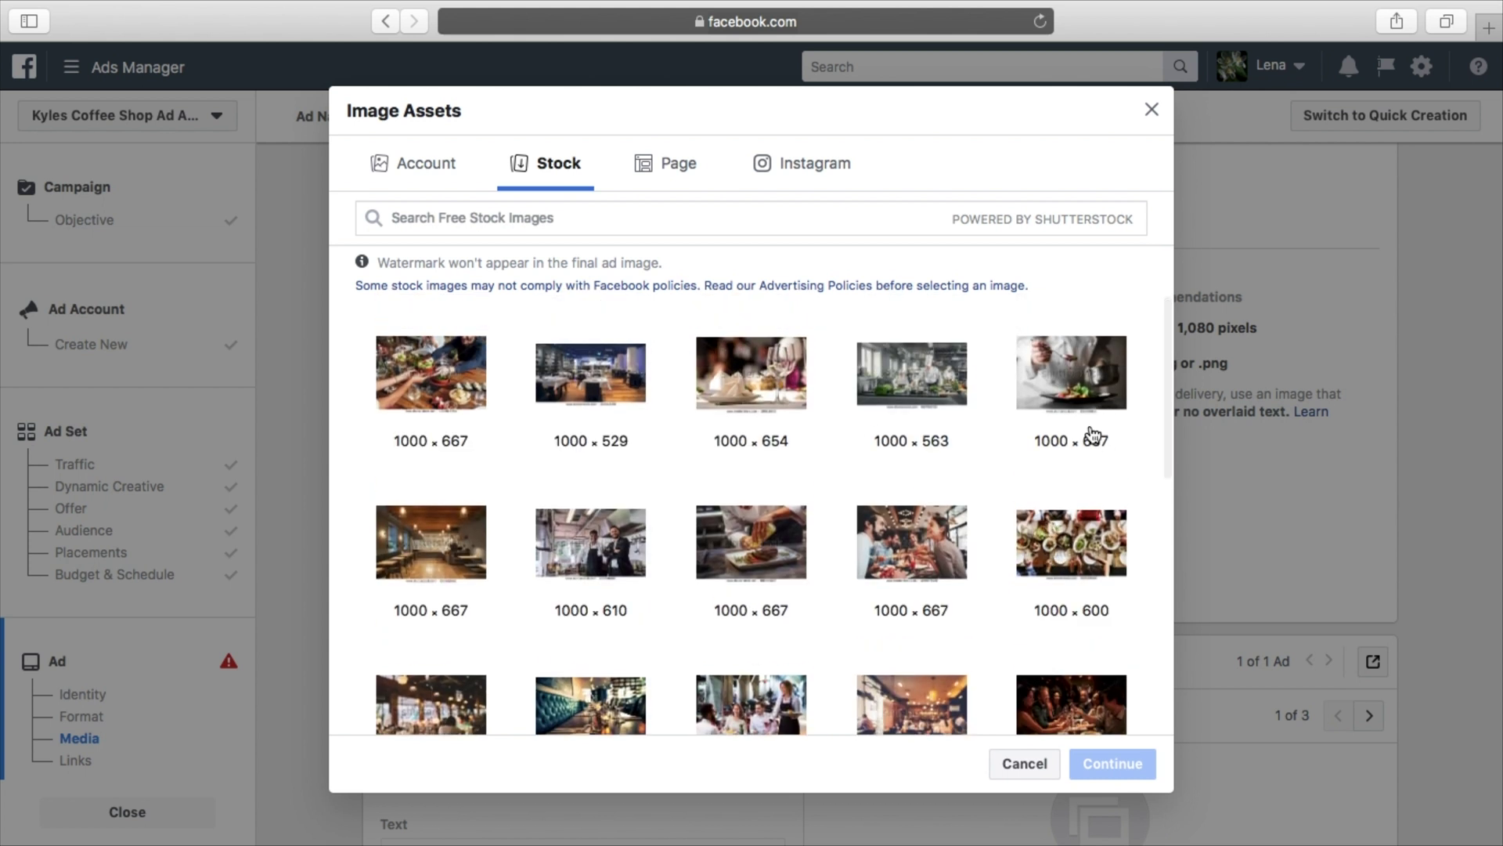
# Search the stock images for 'coffee' and add the red coffee cup photo to the ad
pyautogui.click(762, 225)
pyautogui.write('c')
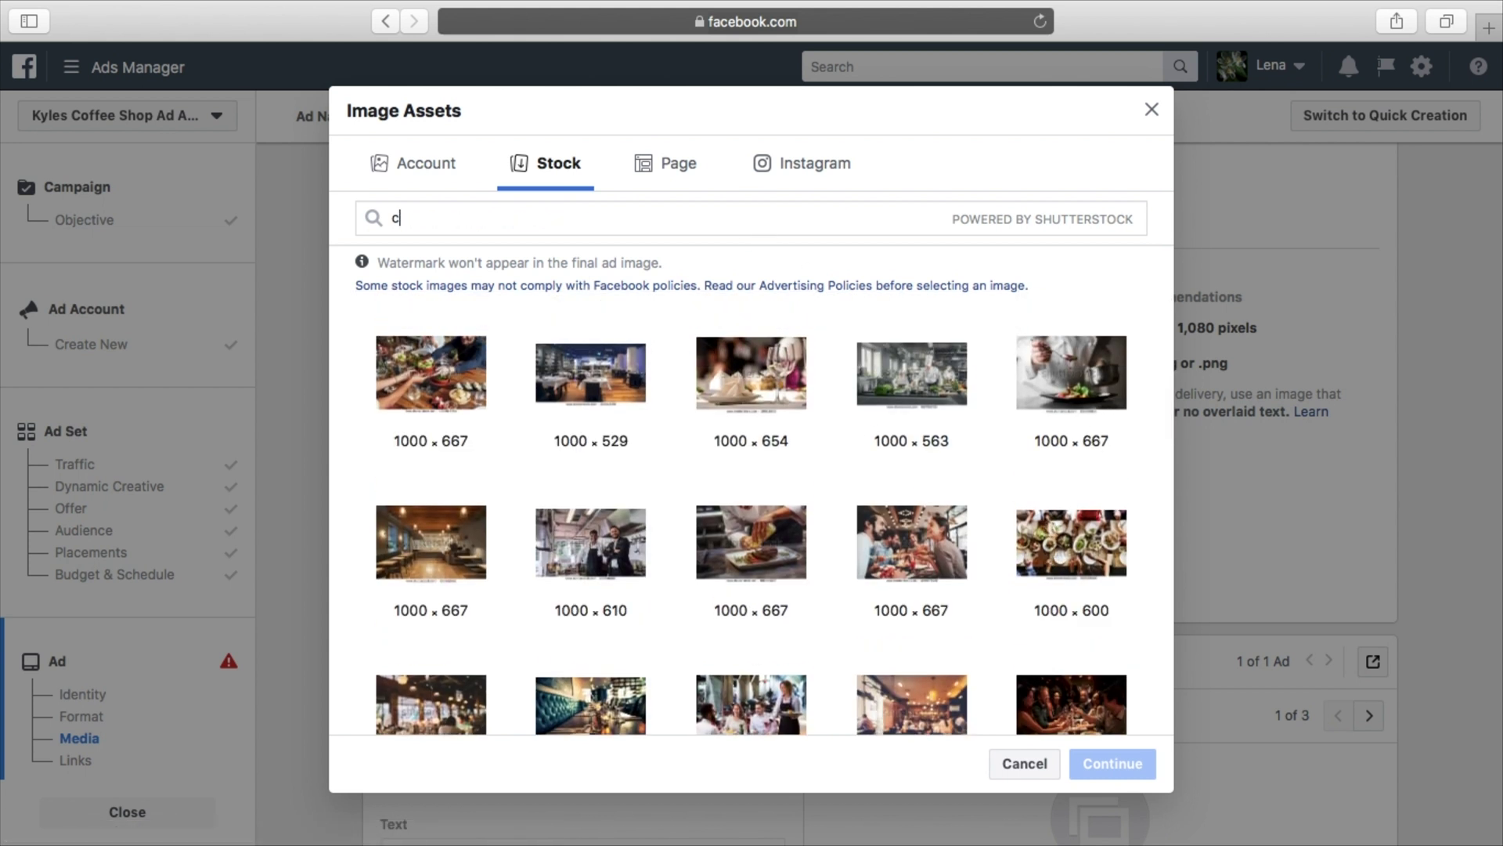
pyautogui.write('offee')
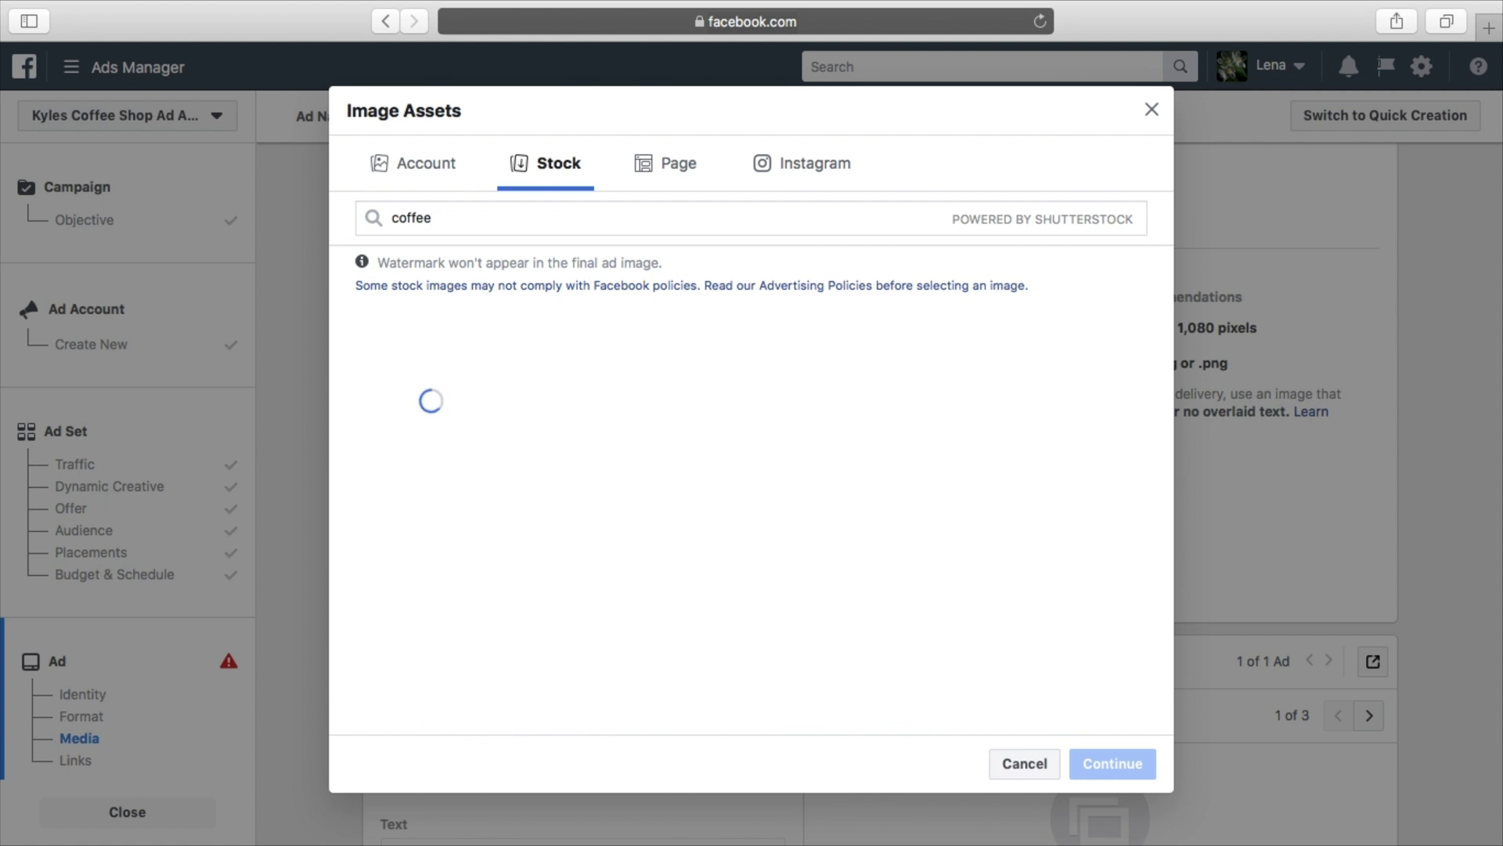
pyautogui.click(432, 373)
pyautogui.click(1127, 772)
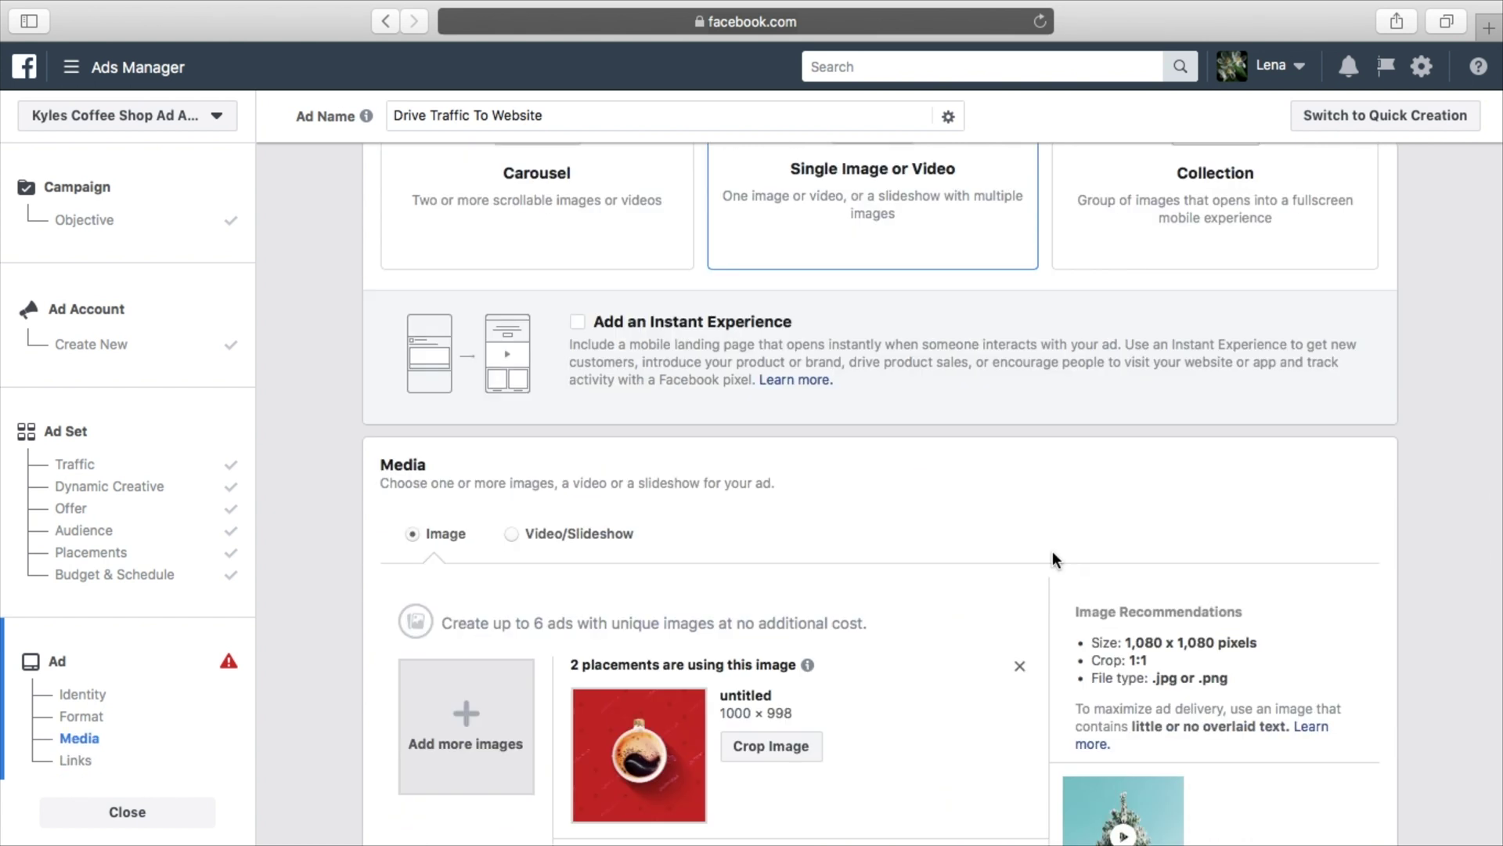
# Scroll down to the Links section and Ad Preview, and place the cursor in the ad text box
pyautogui.scroll(-3, 1052, 551)
pyautogui.scroll(-2, 908, 524)
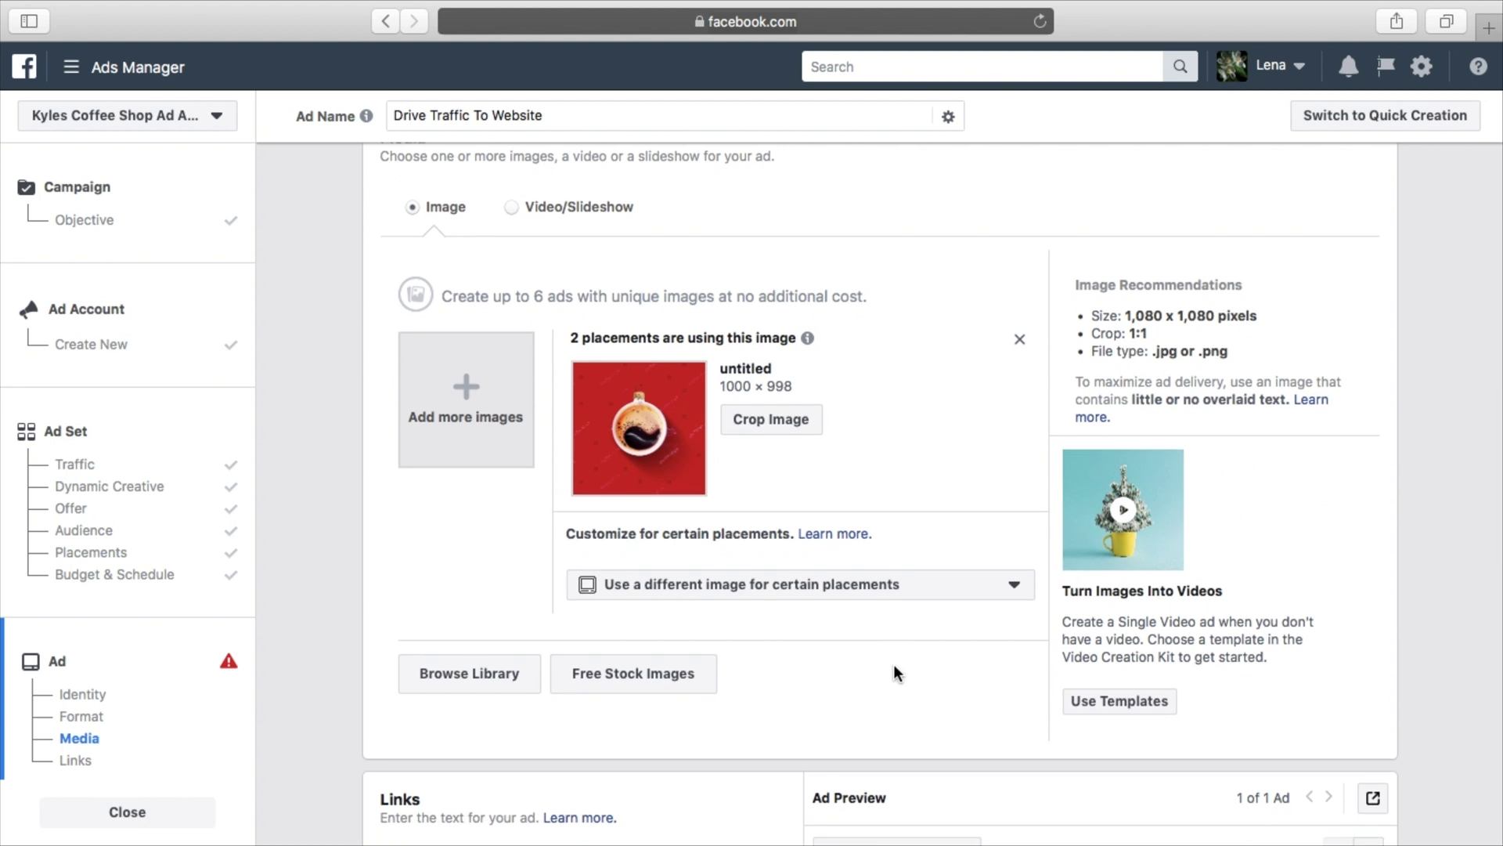
pyautogui.scroll(-5, 894, 671)
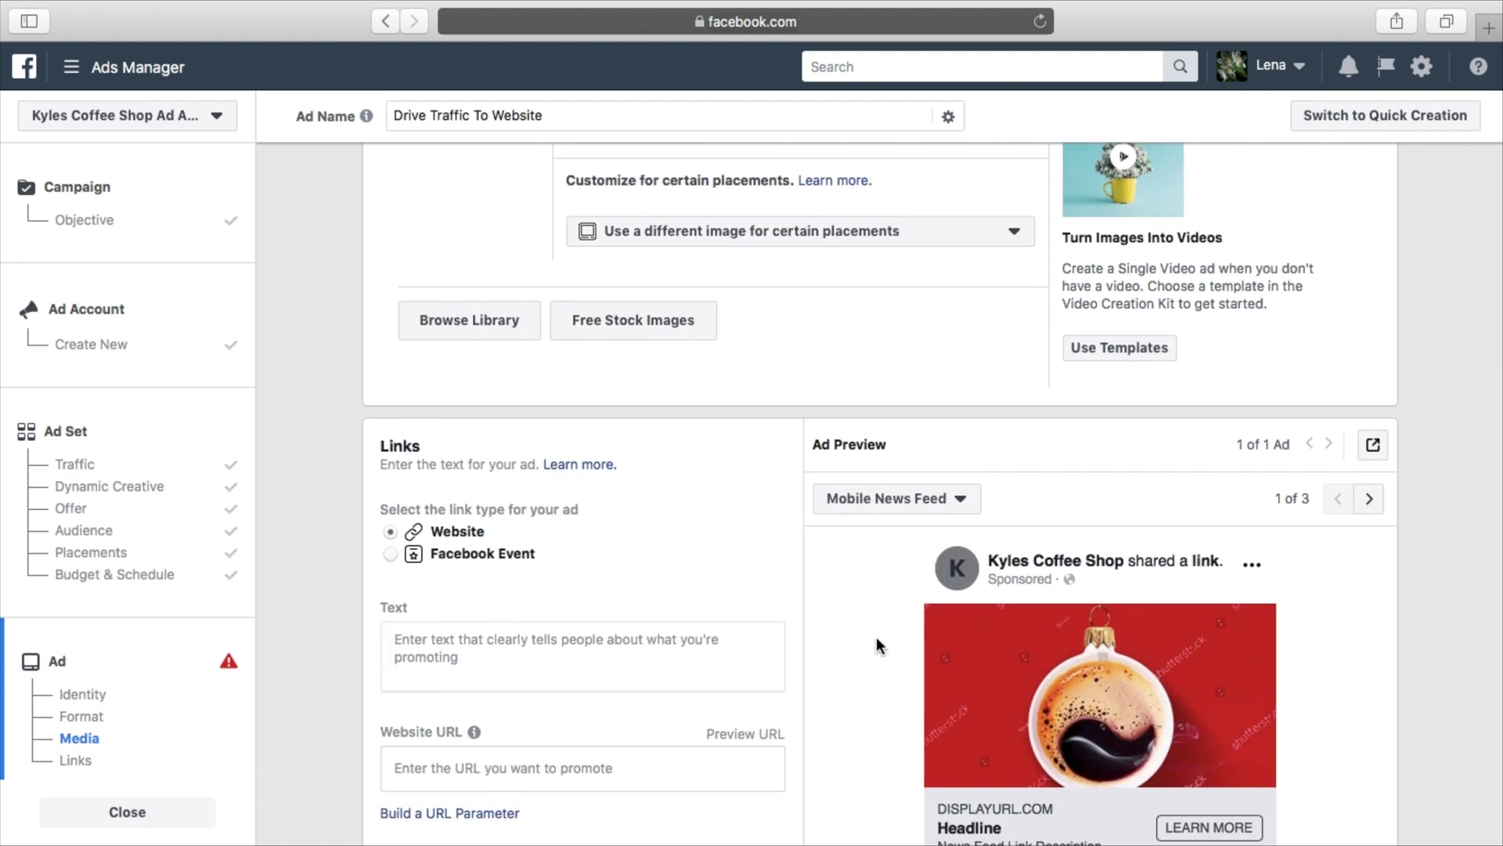
pyautogui.scroll(-2, 876, 639)
pyautogui.scroll(-1, 876, 640)
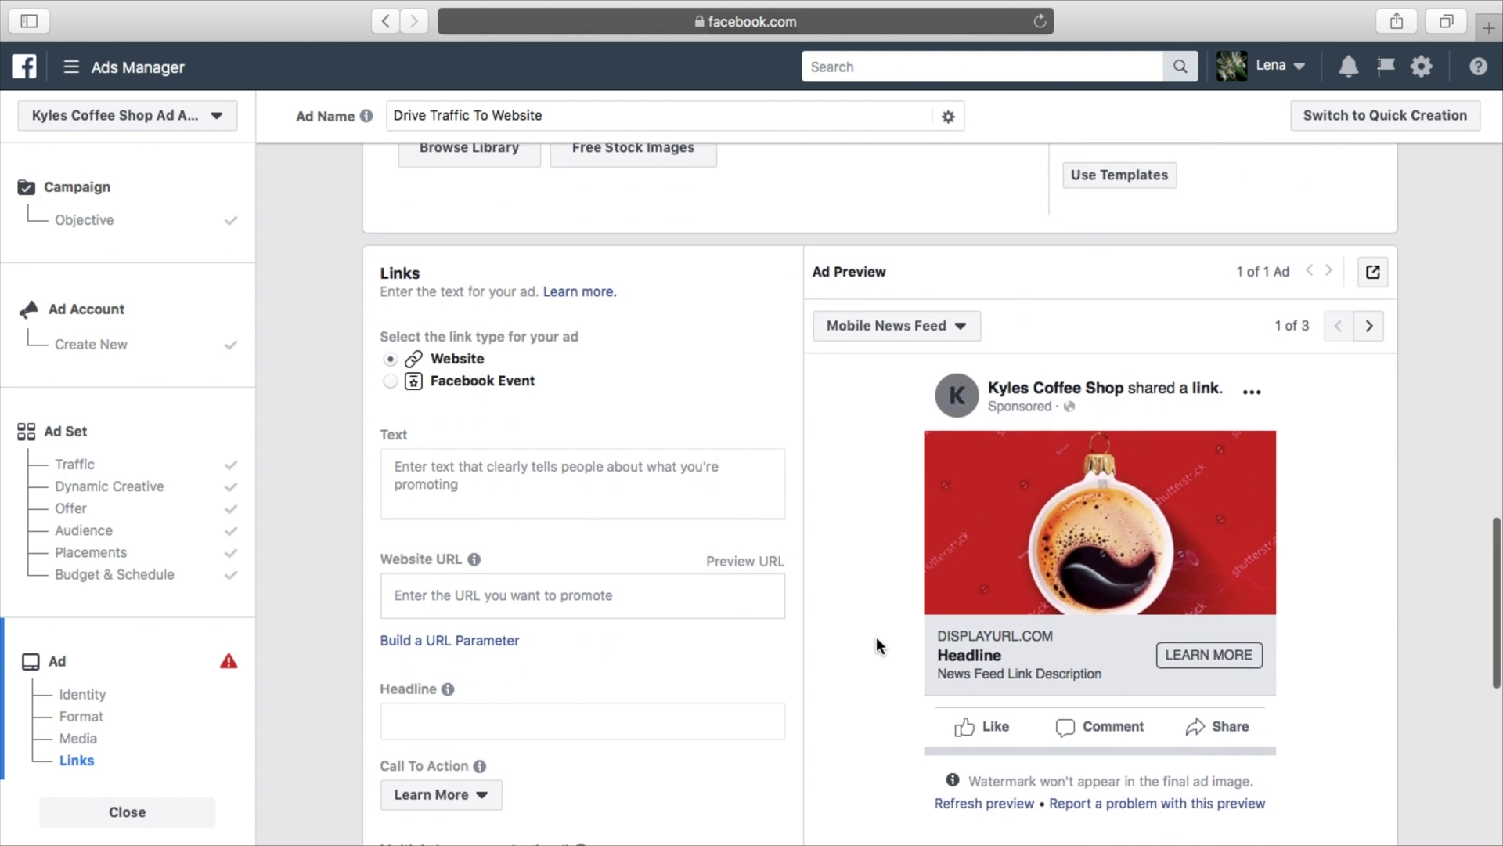
pyautogui.scroll(-1, 876, 637)
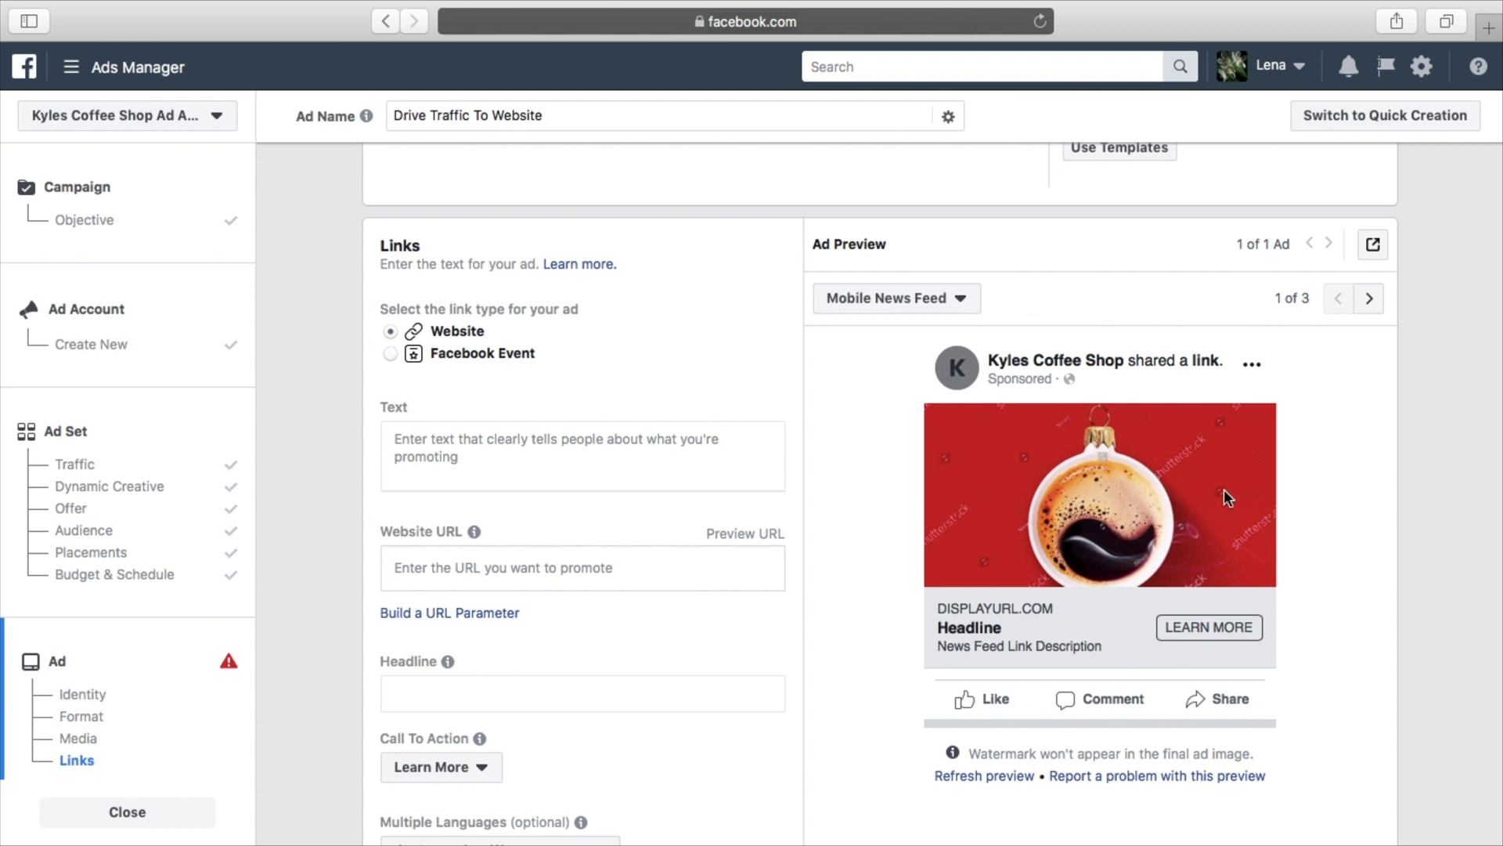
pyautogui.click(502, 448)
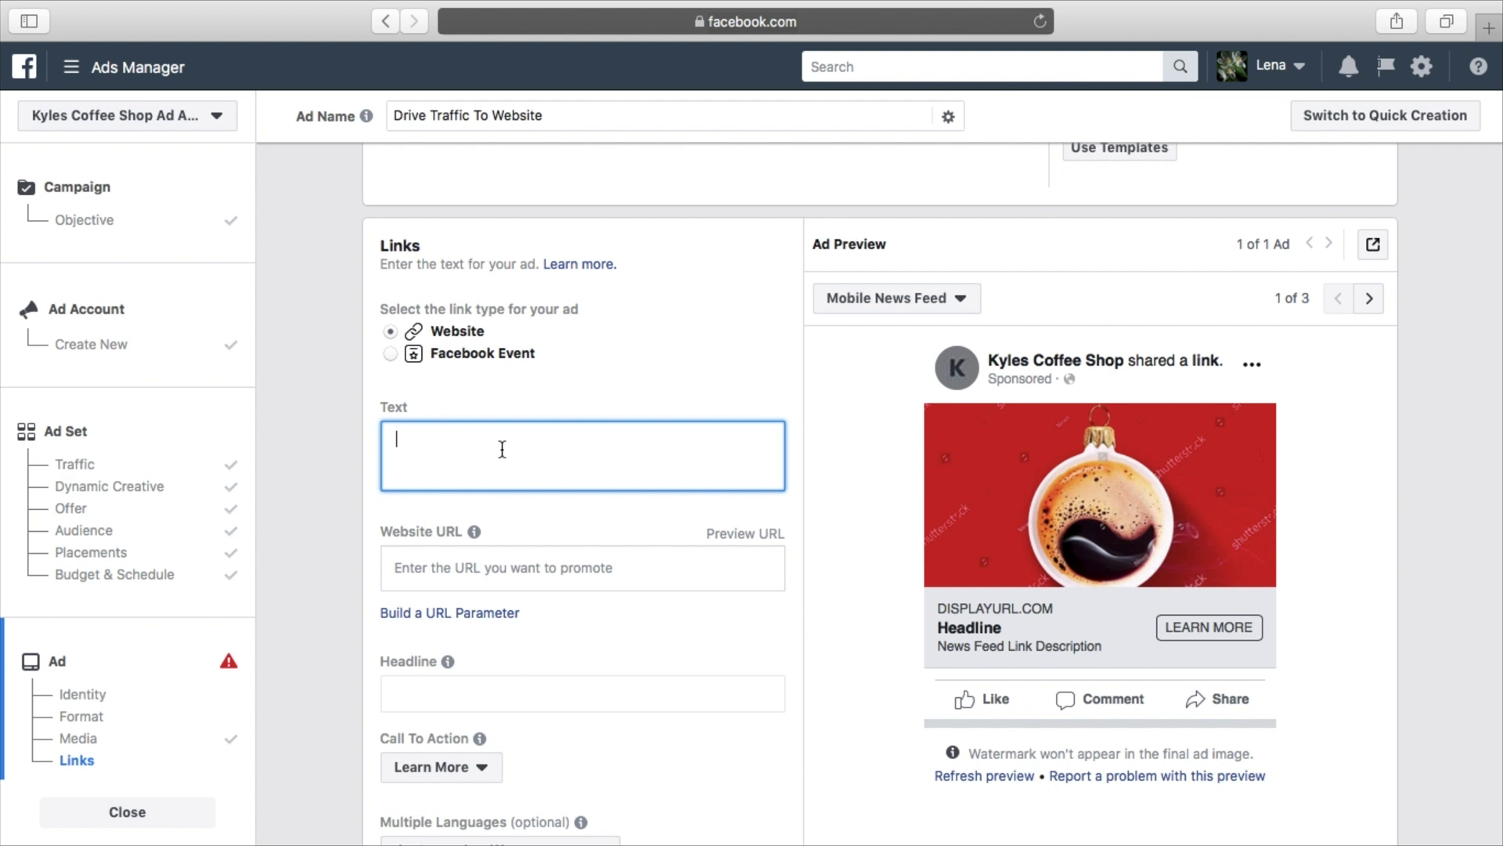
# Write the heading 'Attention New York' with a ⁉ emoji placed before it
pyautogui.write('Attention New York')
pyautogui.rightClick(523, 443)
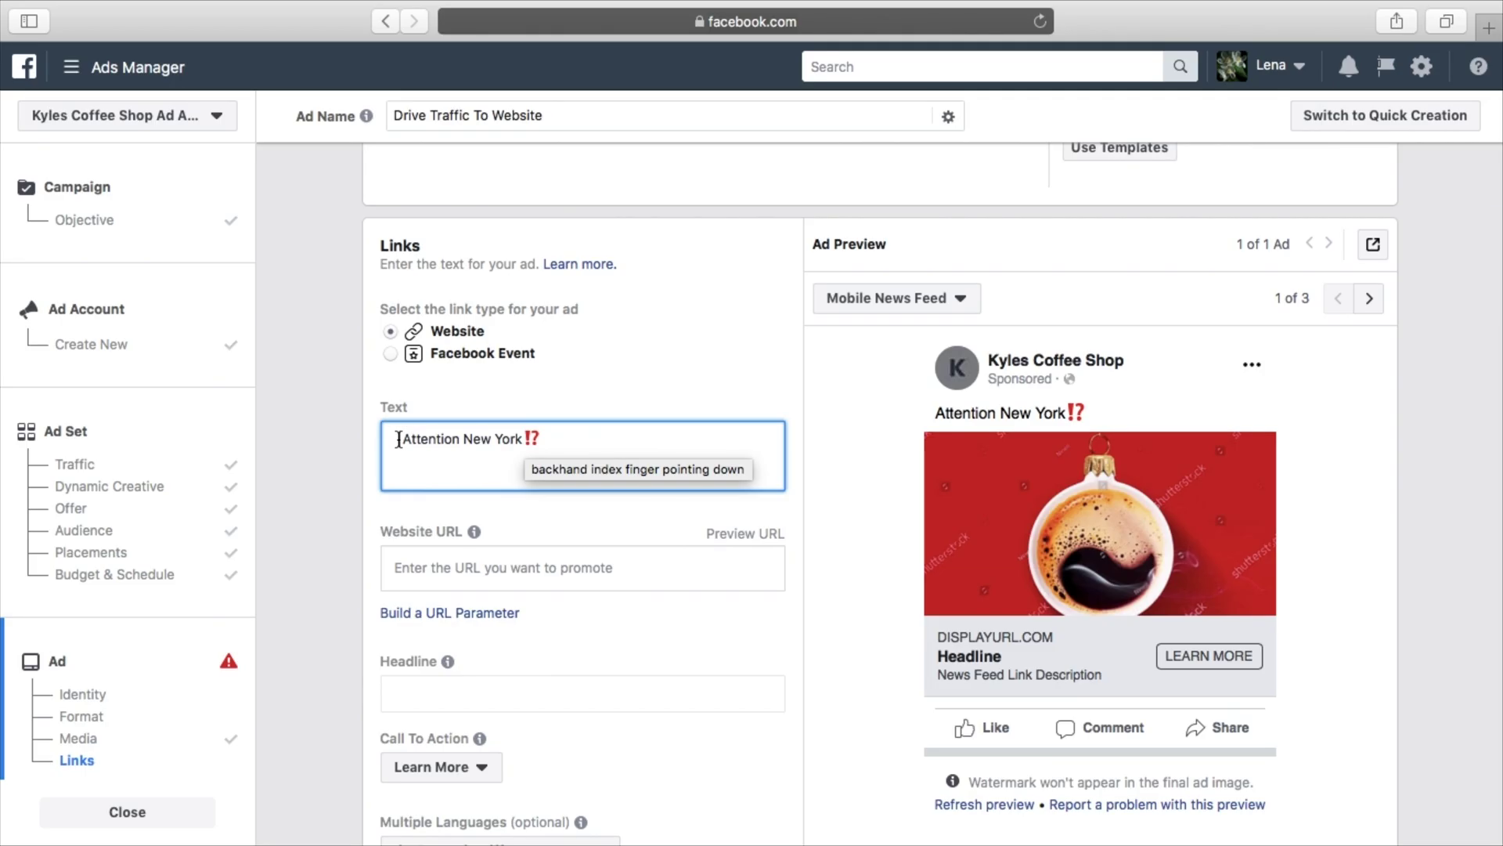
pyautogui.rightClick(399, 436)
pyautogui.click(435, 491)
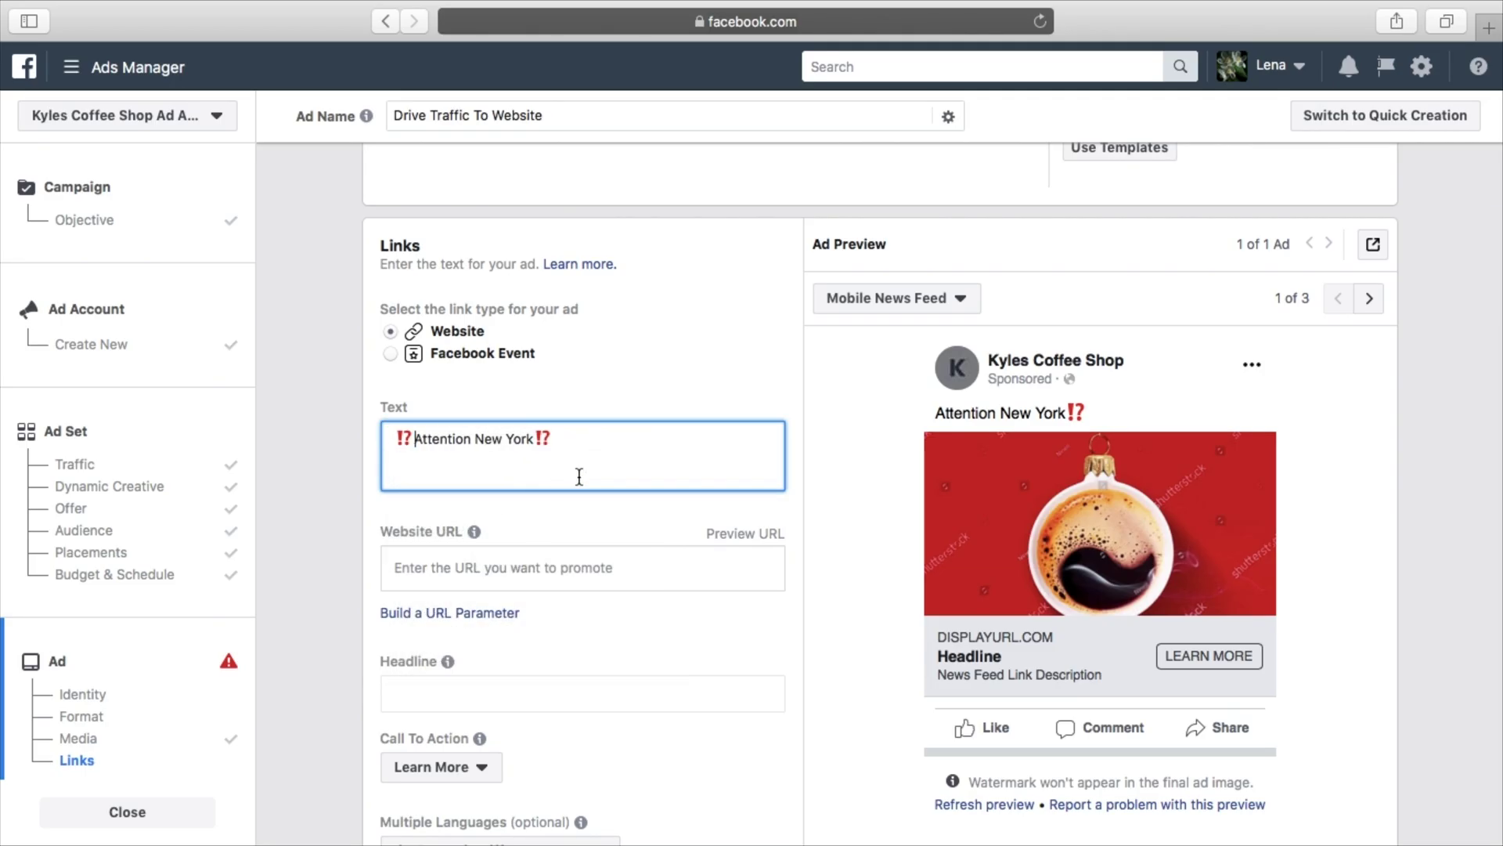
pyautogui.click(613, 447)
# Add the line 'We are running a 20% off special, click the link below to claim this deal' and select 'special'
pyautogui.press('Return')
pyautogui.press('Return')
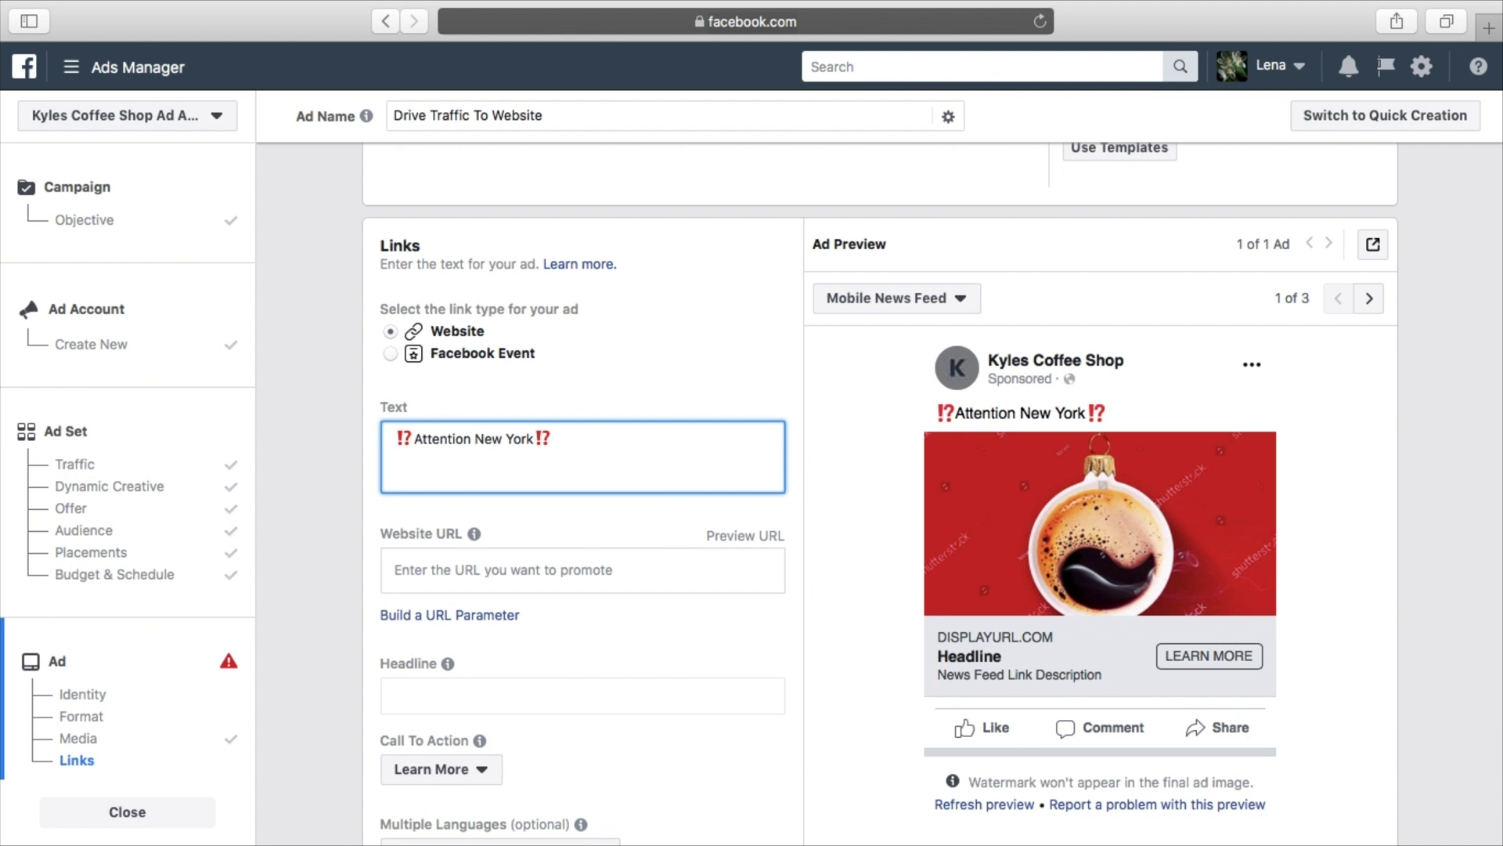
pyautogui.write('We are running a 20')
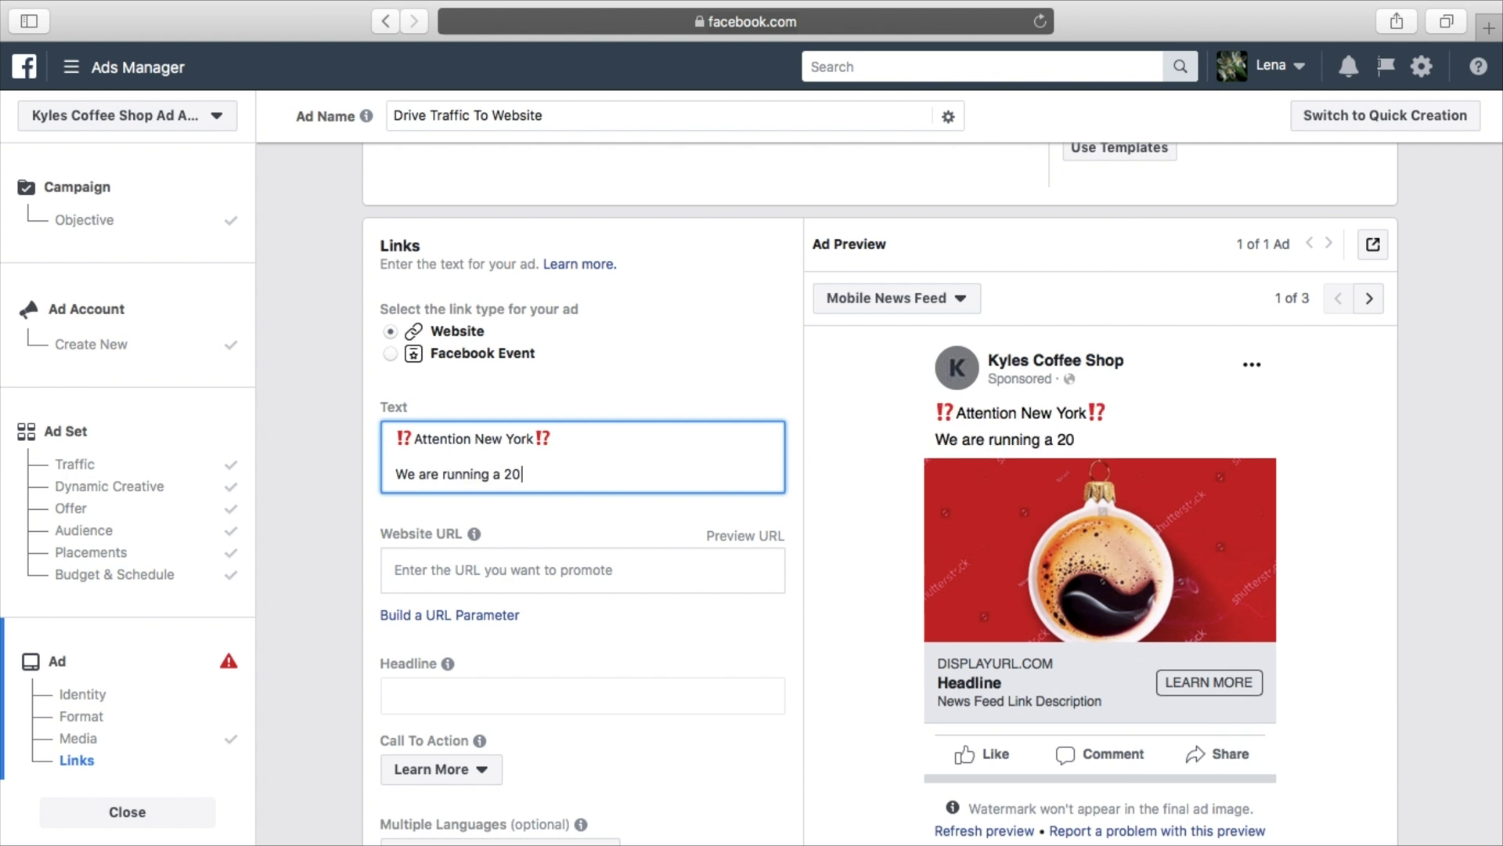
pyautogui.write('% o')
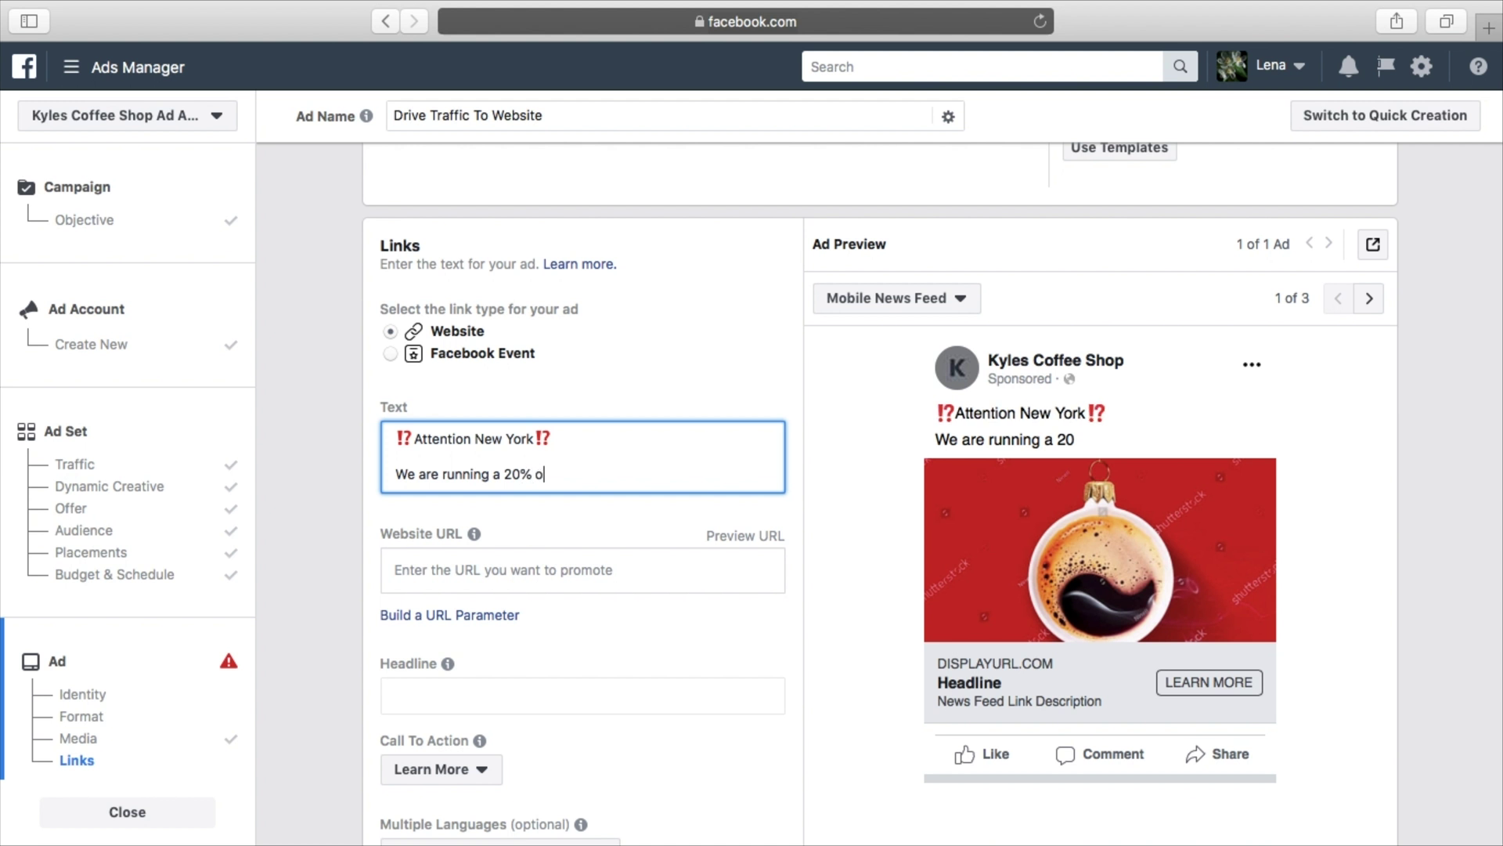
pyautogui.write('ff special')
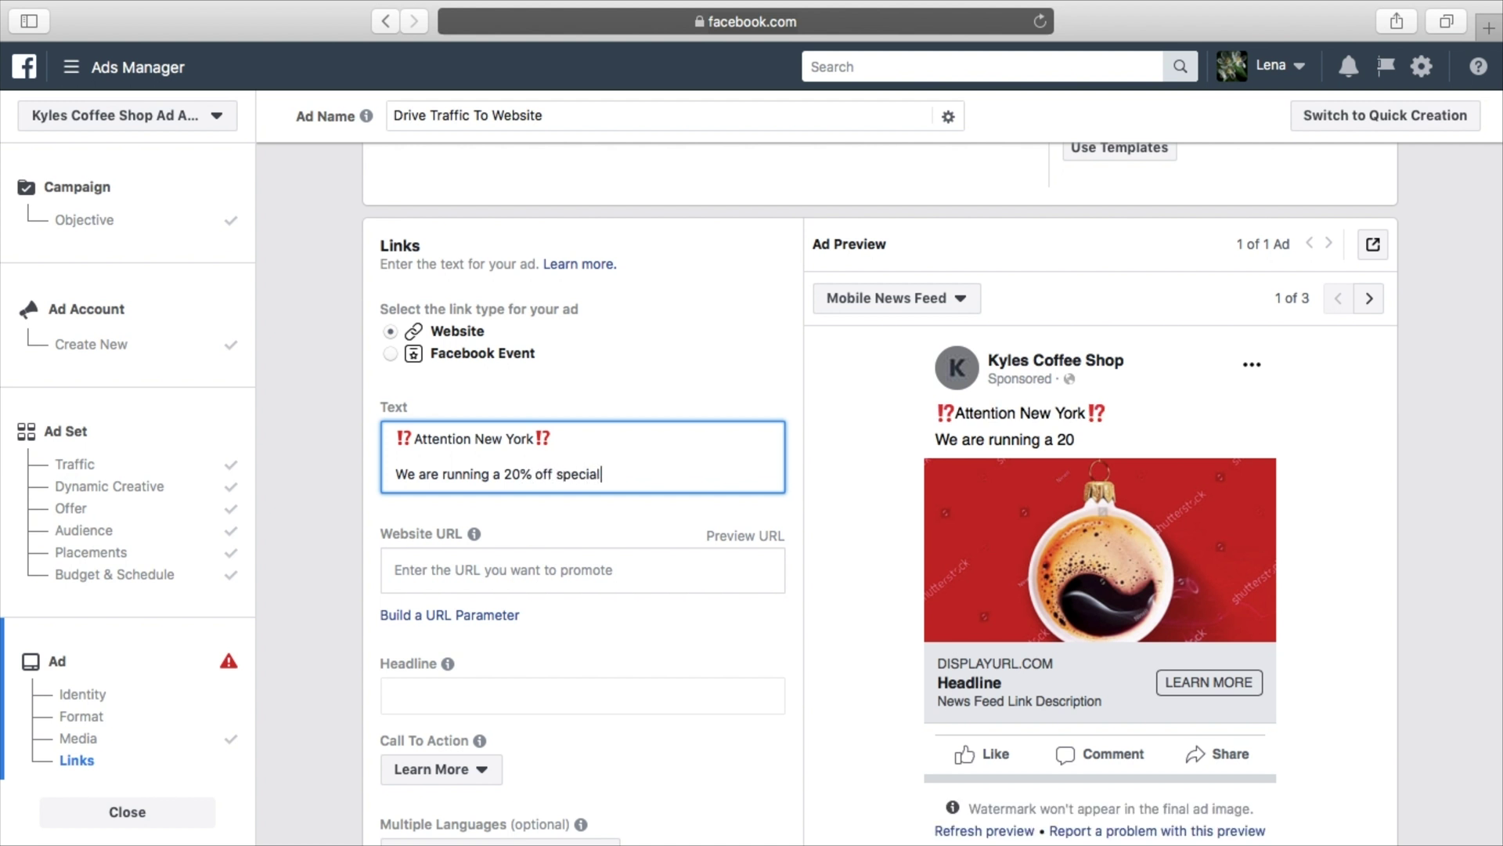
pyautogui.write(', cl')
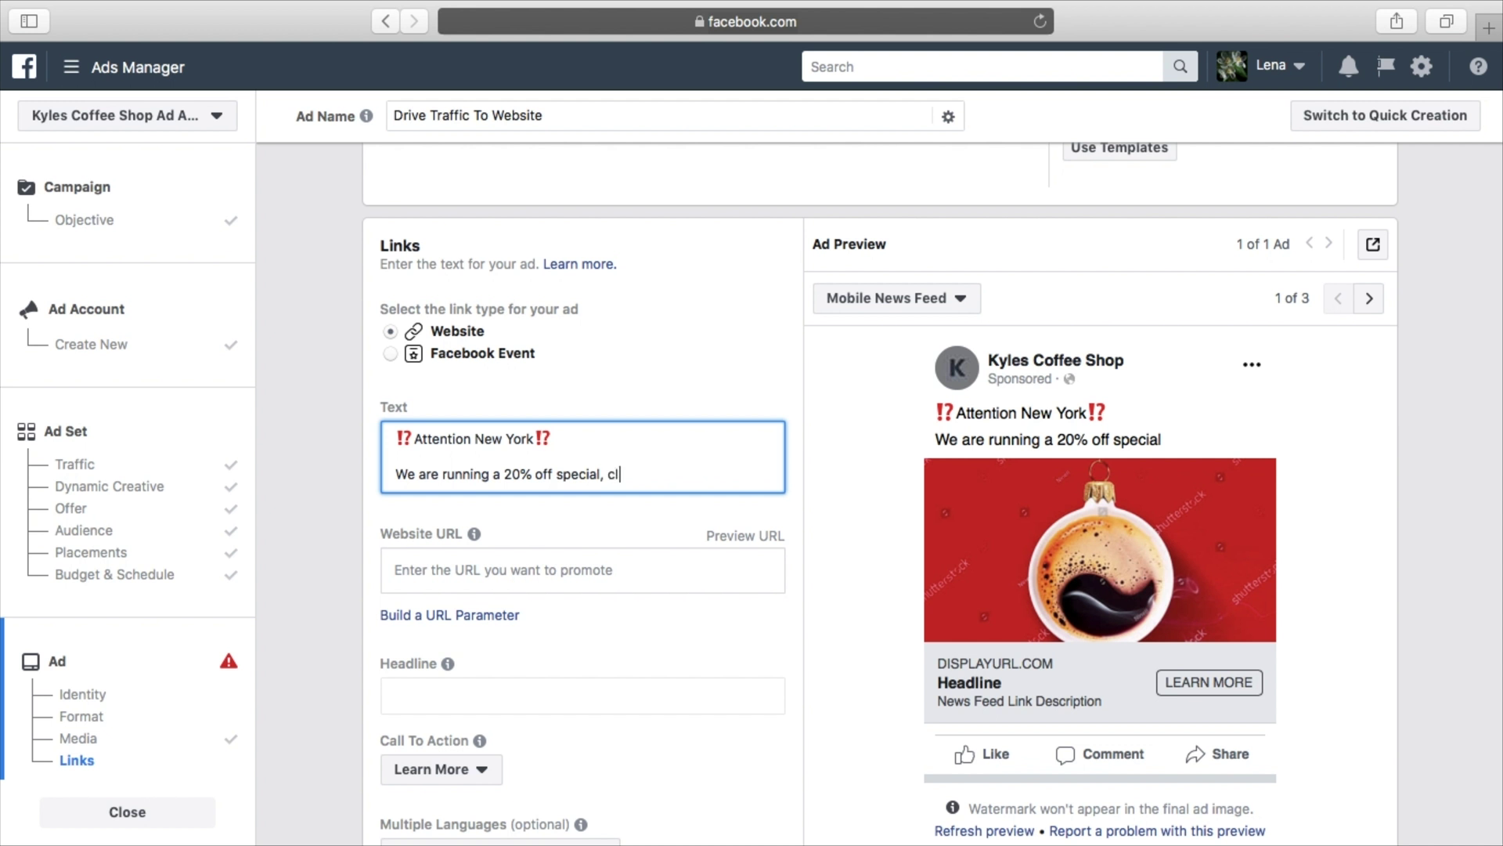
pyautogui.write('ick t')
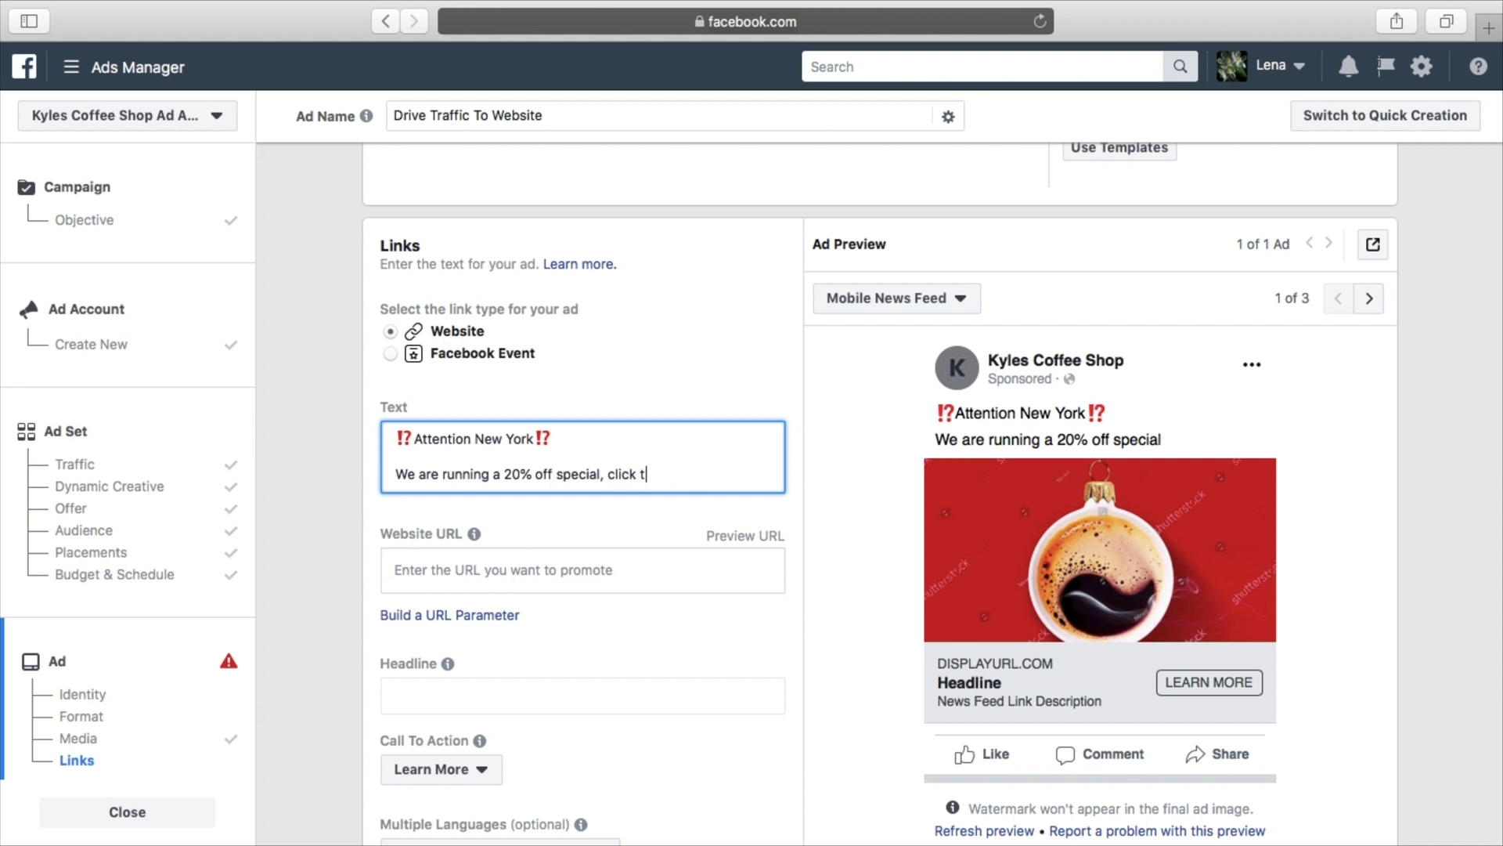
pyautogui.write('he link below to clai')
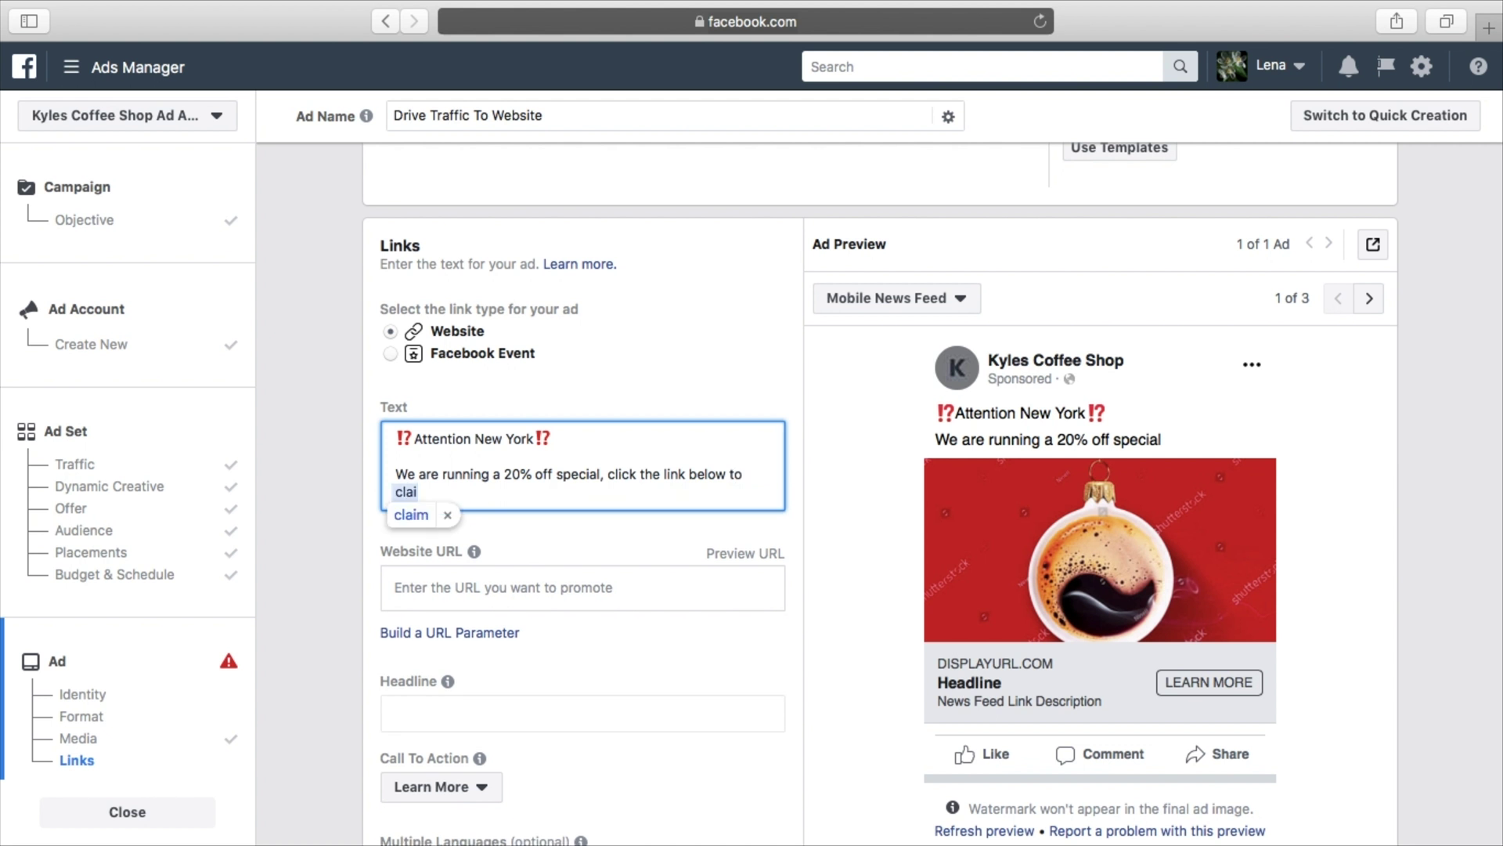
pyautogui.write('m this deal')
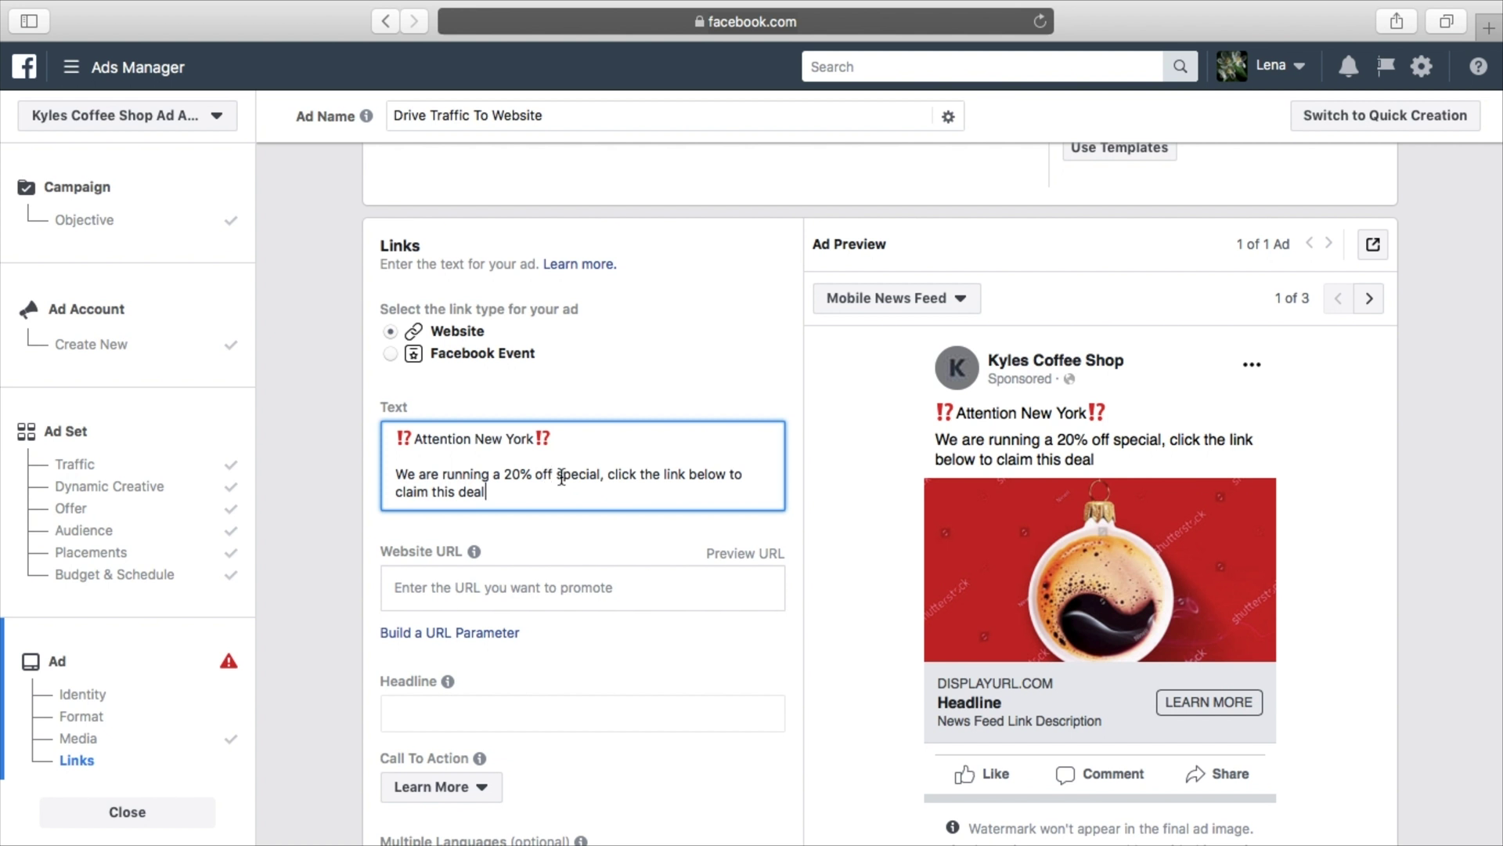
pyautogui.doubleClick(586, 476)
# Replace 'special' with 'everything in the store' and end the sentence with a period
pyautogui.write('everything')
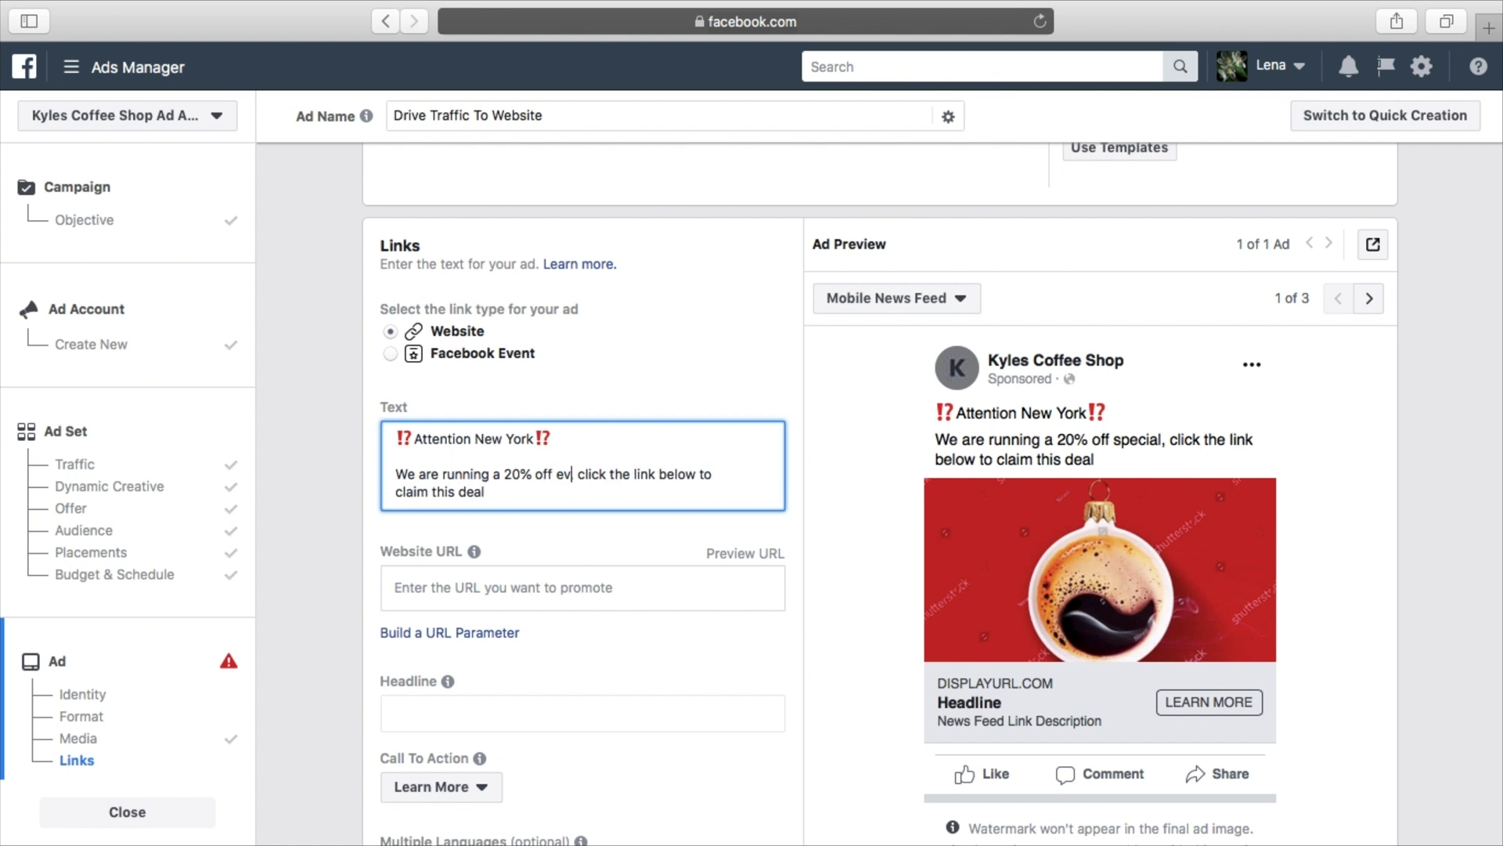
pyautogui.write(' in the store,')
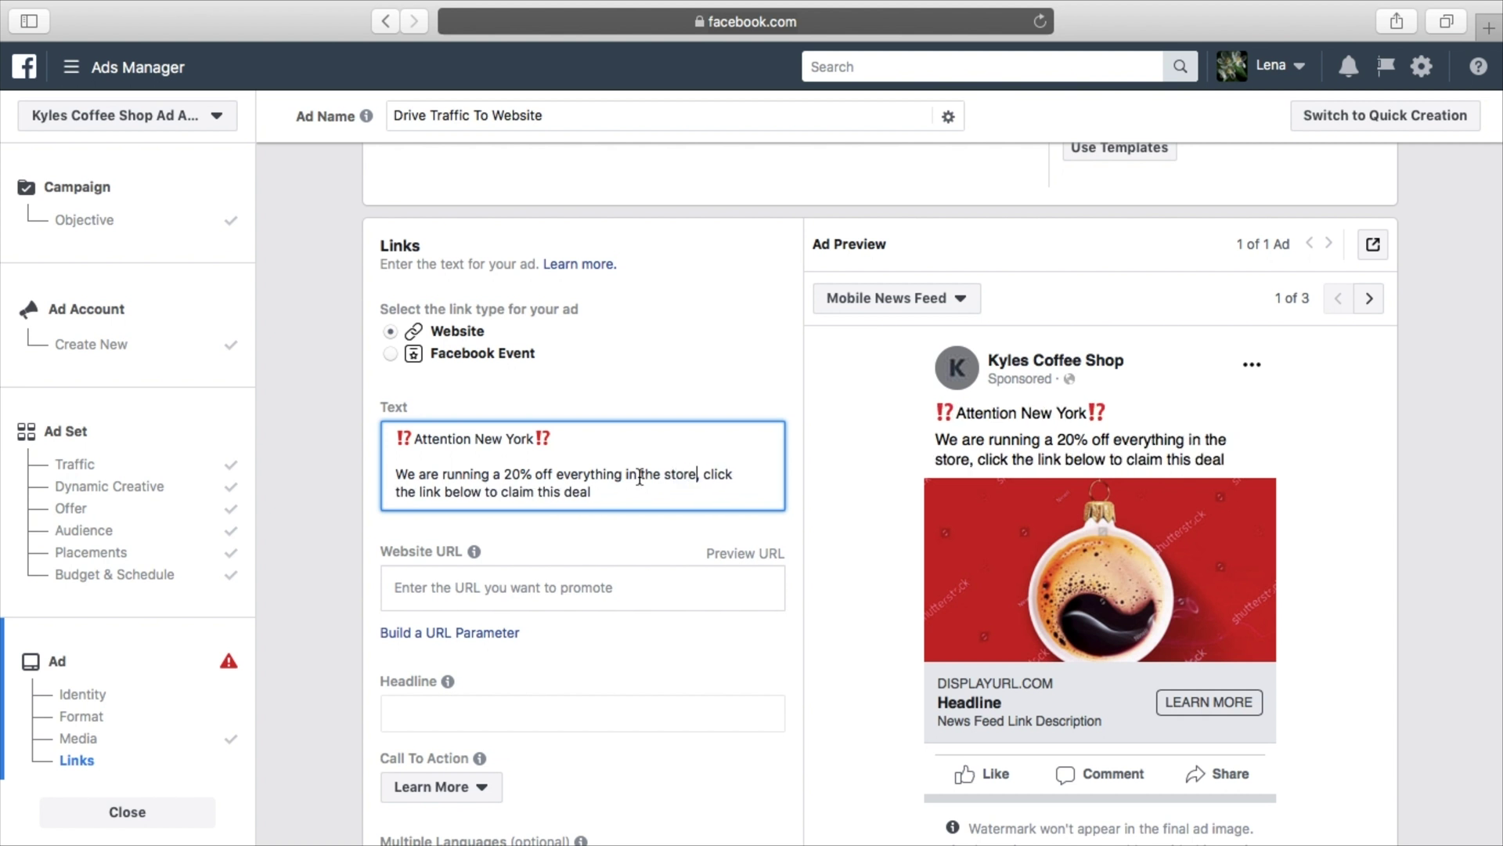
pyautogui.click(686, 498)
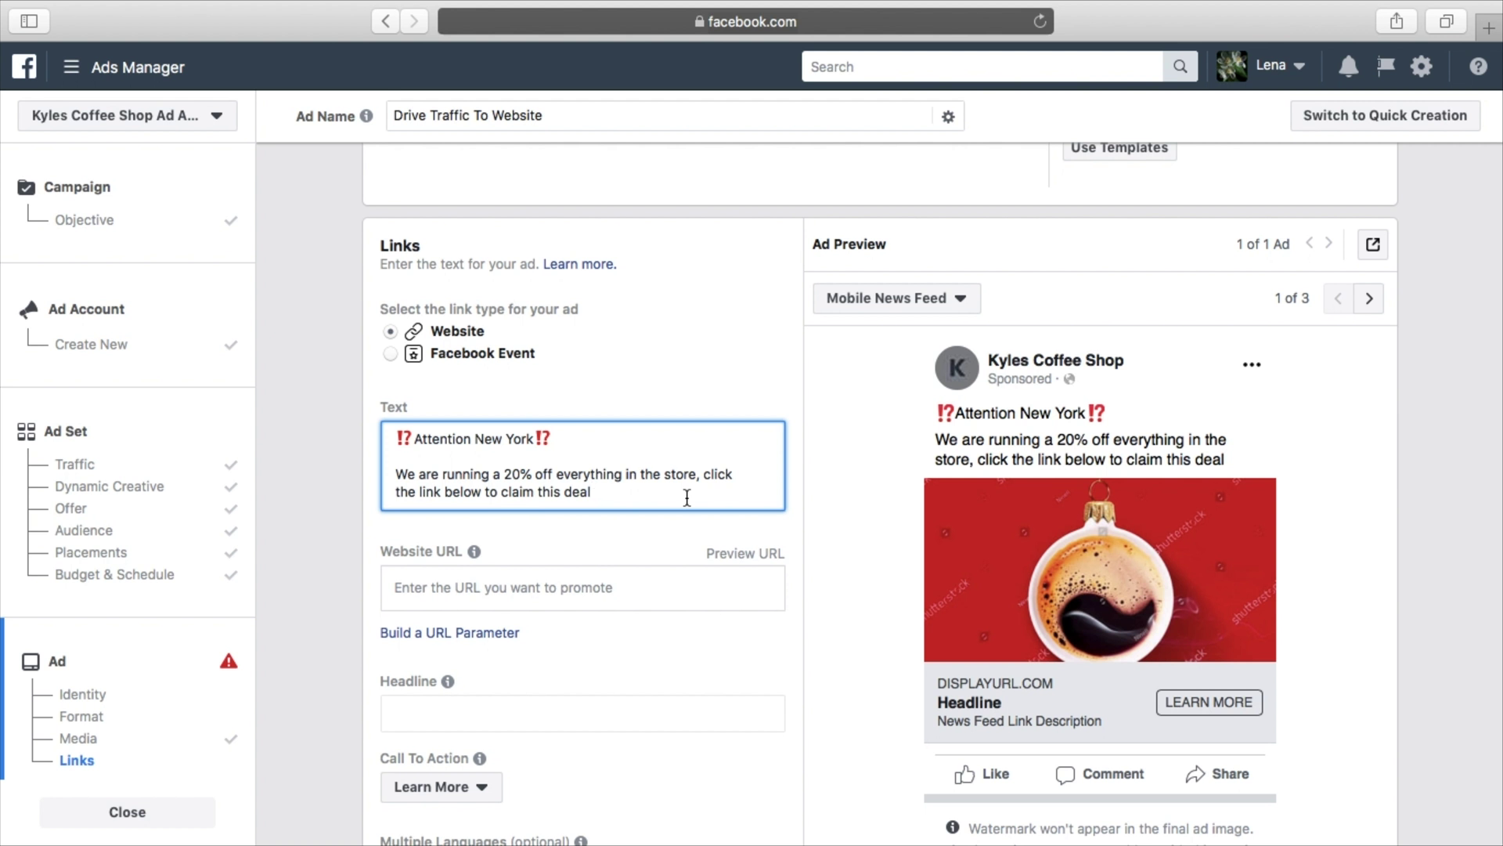
pyautogui.write('.')
# Add a new closing line reading 'Click the link below to claim this deal', fixing the typo
pyautogui.press('Return')
pyautogui.press('Return')
pyautogui.write('Click the ')
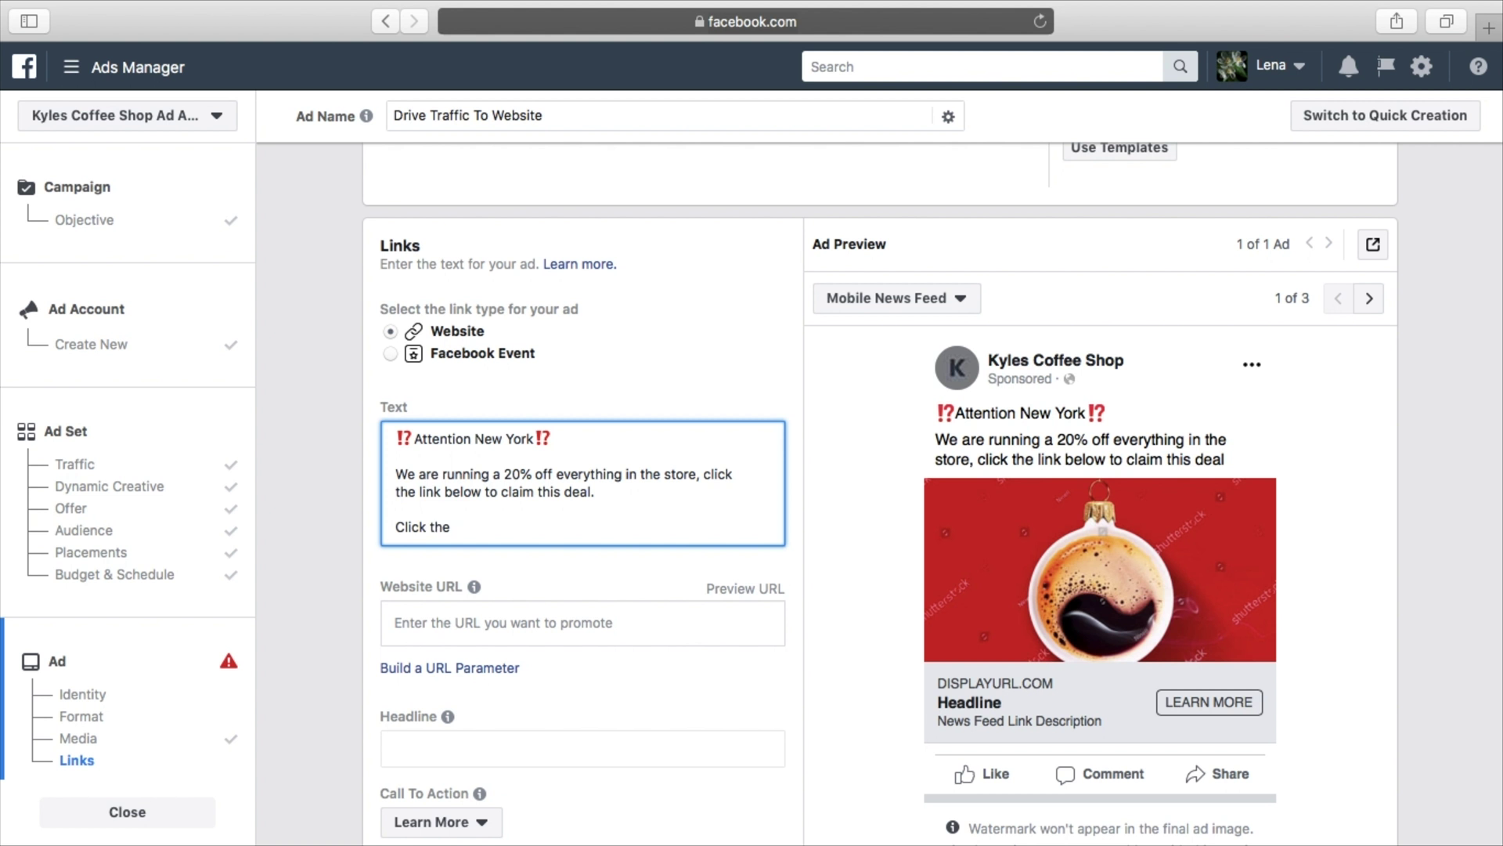
pyautogui.write('link below to clIM TH')
pyautogui.press('BackSpace')
pyautogui.press('BackSpace')
pyautogui.press('BackSpace')
pyautogui.press('BackSpace')
pyautogui.press('BackSpace')
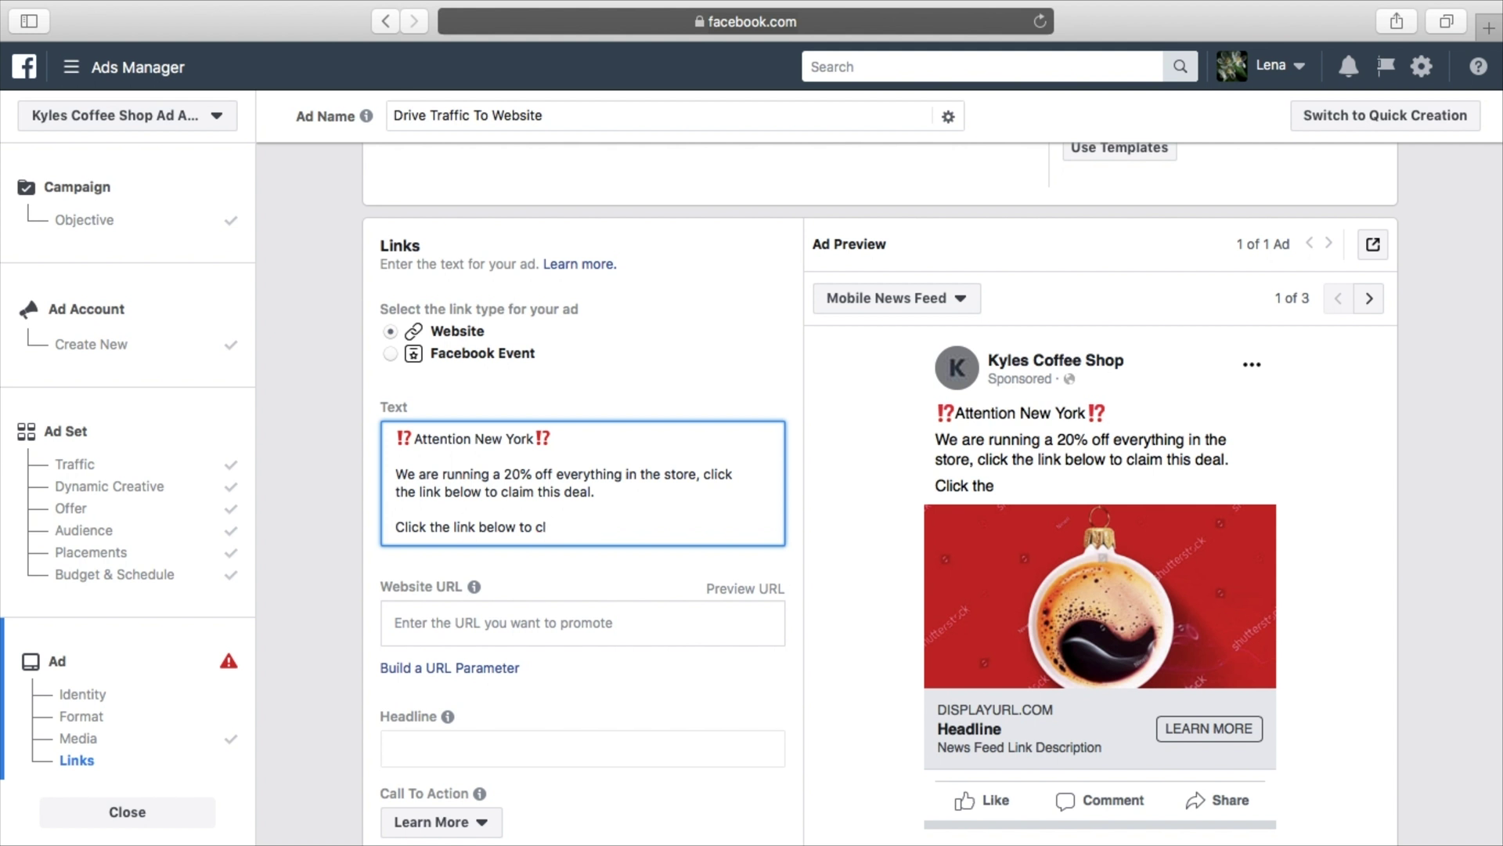
pyautogui.write('aim this d')
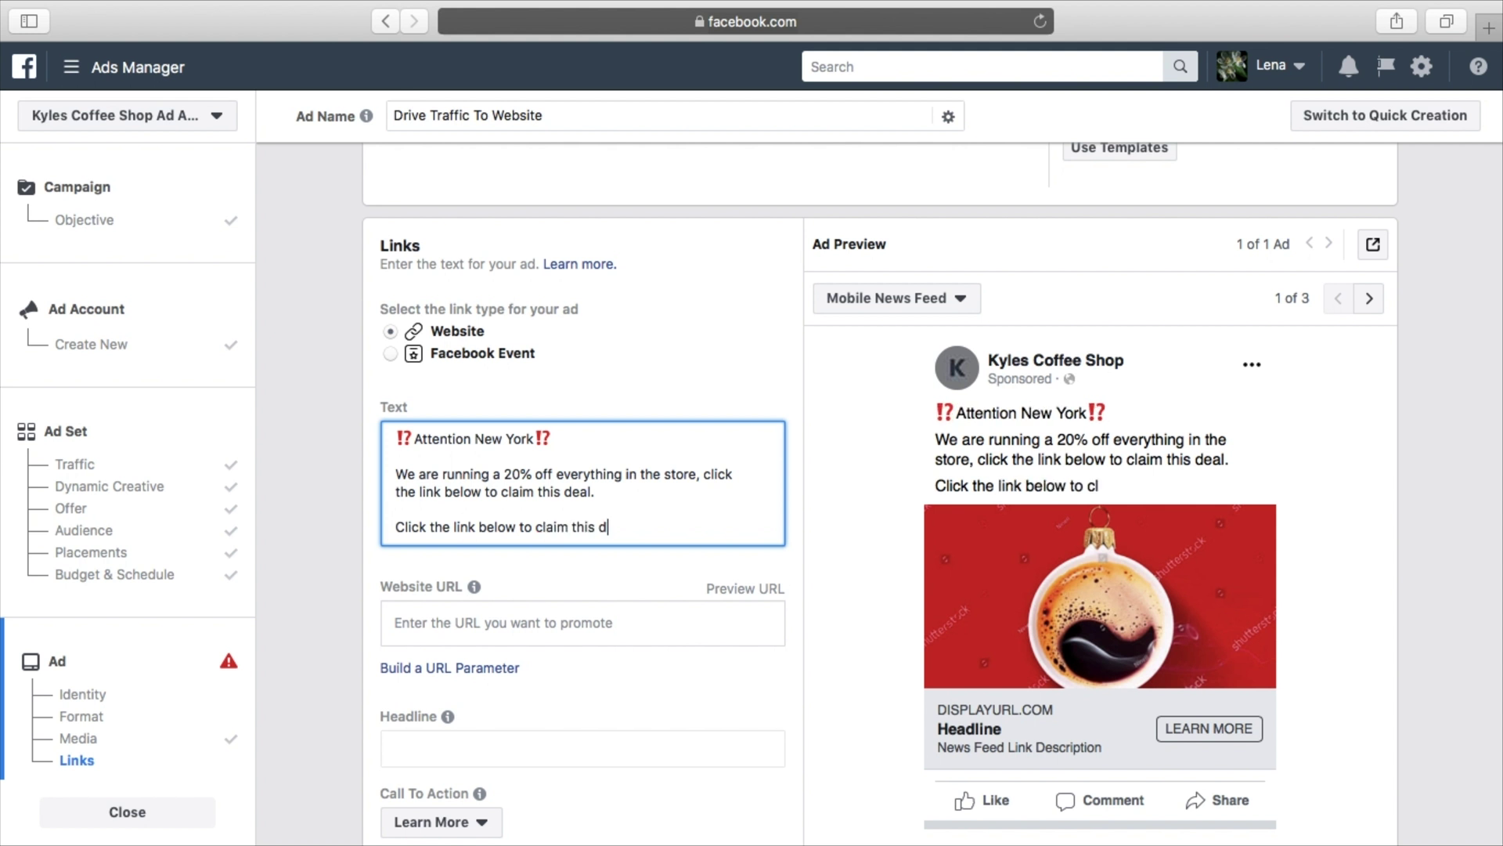
pyautogui.write('eal')
# Try pasting an emoji after 'deal', then remove the stray text 'call u'
pyautogui.rightClick(646, 526)
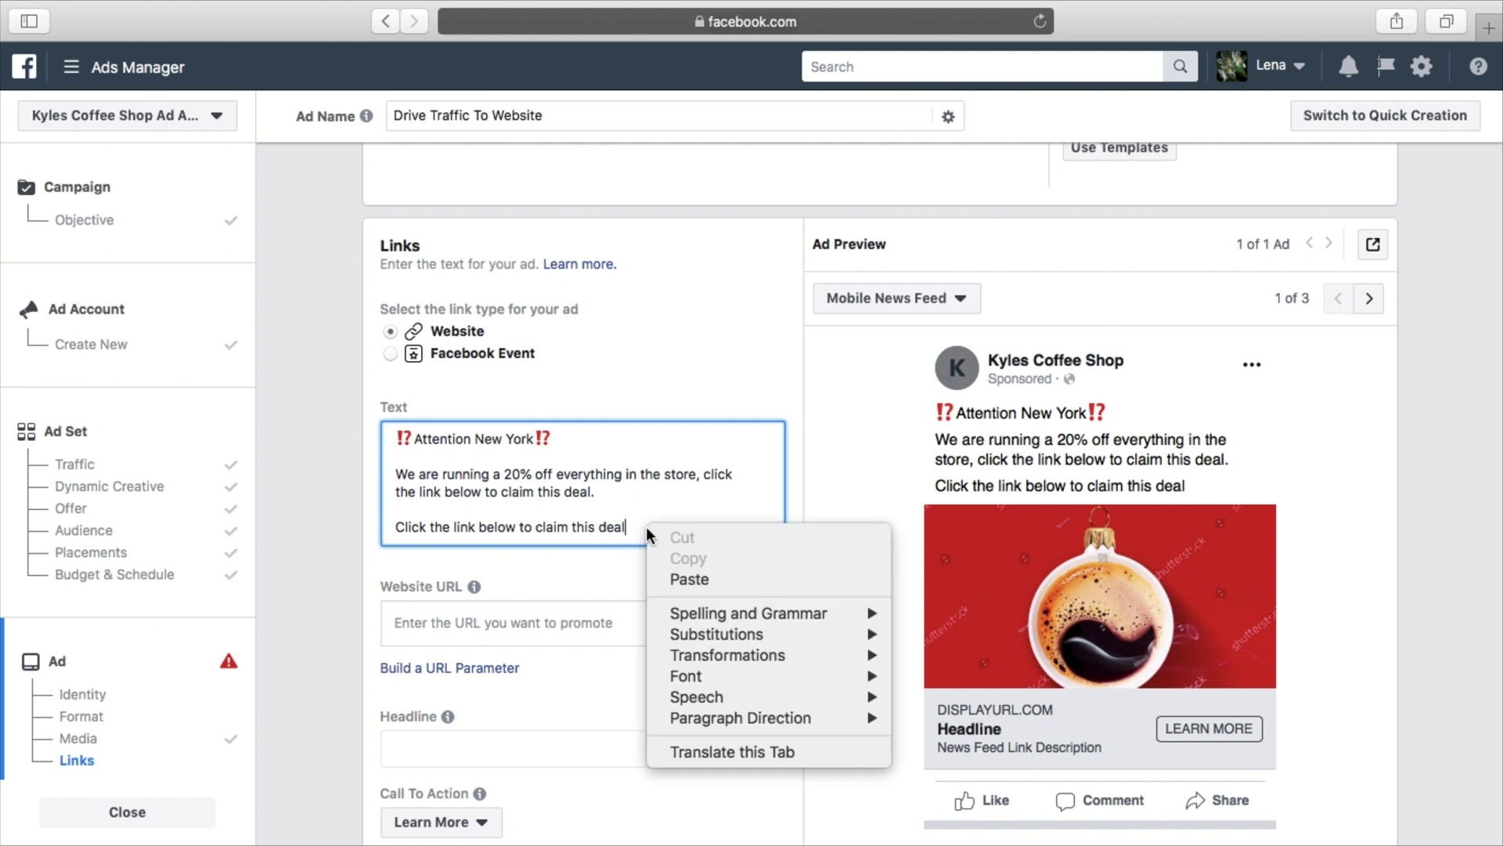
pyautogui.click(702, 578)
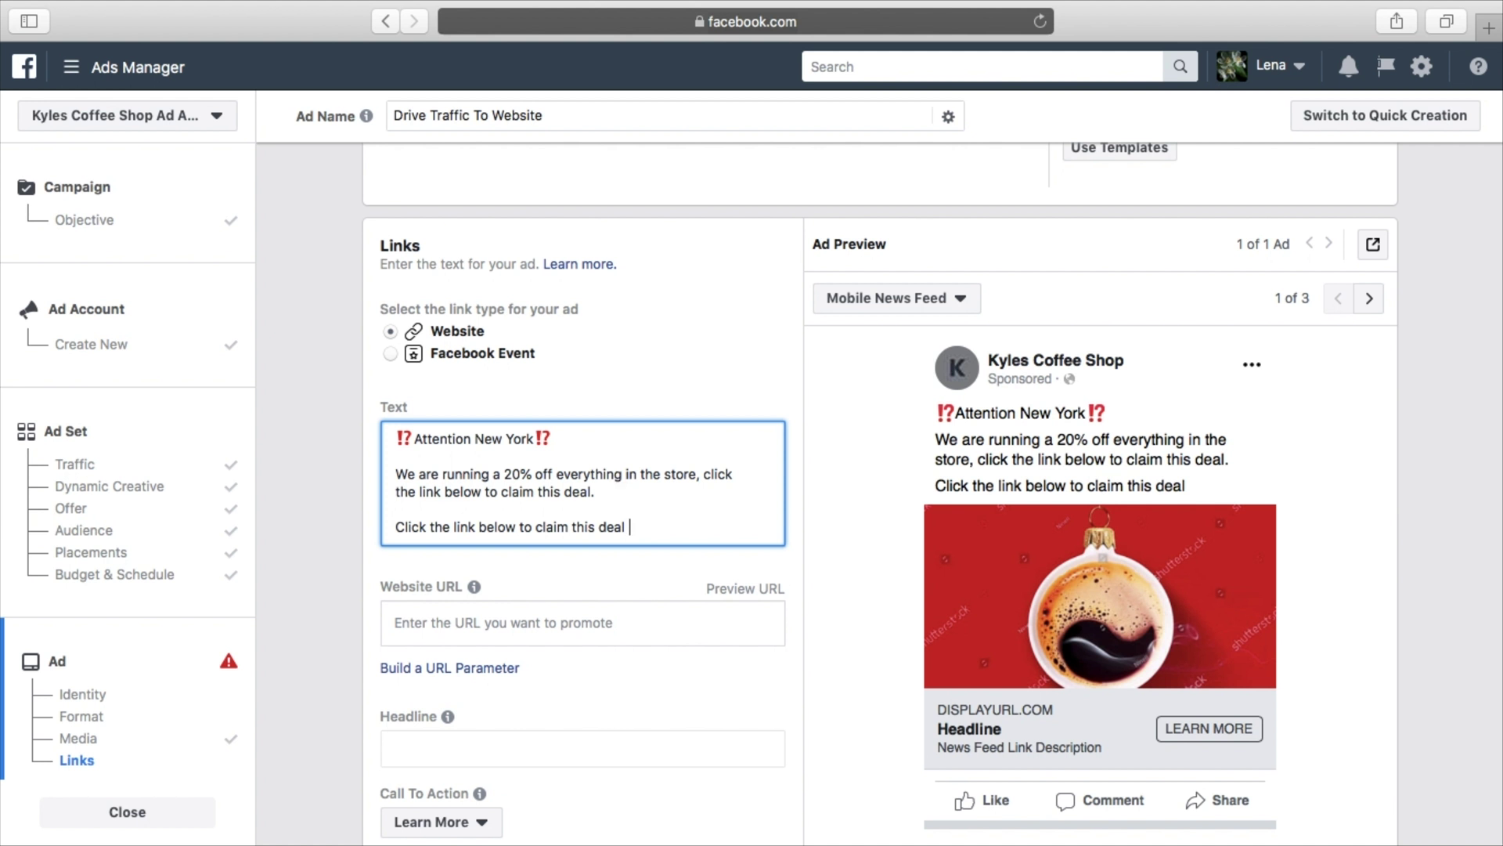
pyautogui.write('call u')
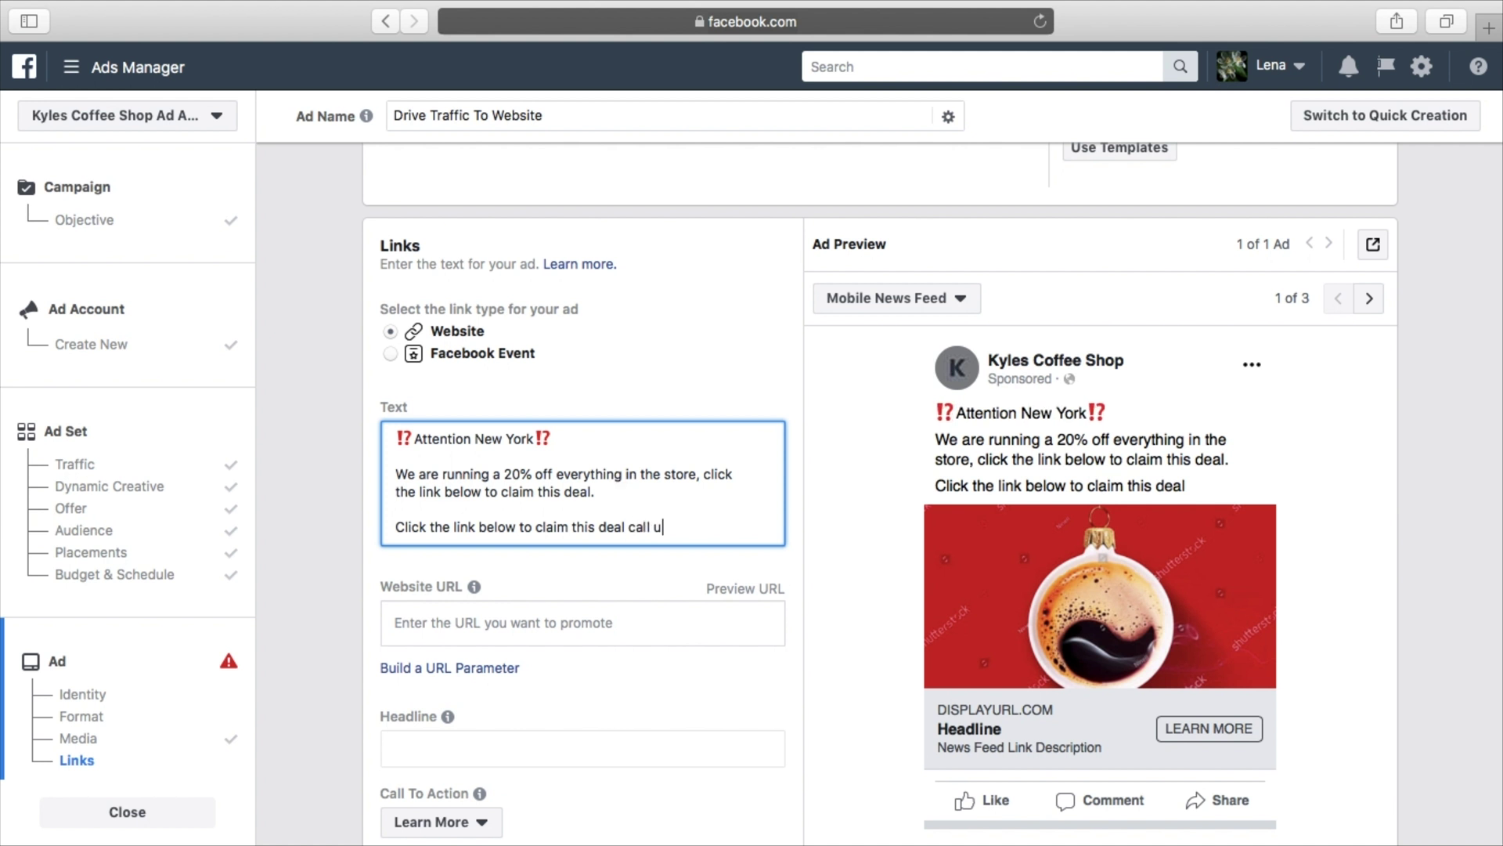
pyautogui.press('BackSpace')
pyautogui.press('BackSpace')
pyautogui.press('BackSpace')
pyautogui.press('BackSpace')
pyautogui.press('BackSpace')
pyautogui.press('BackSpace')
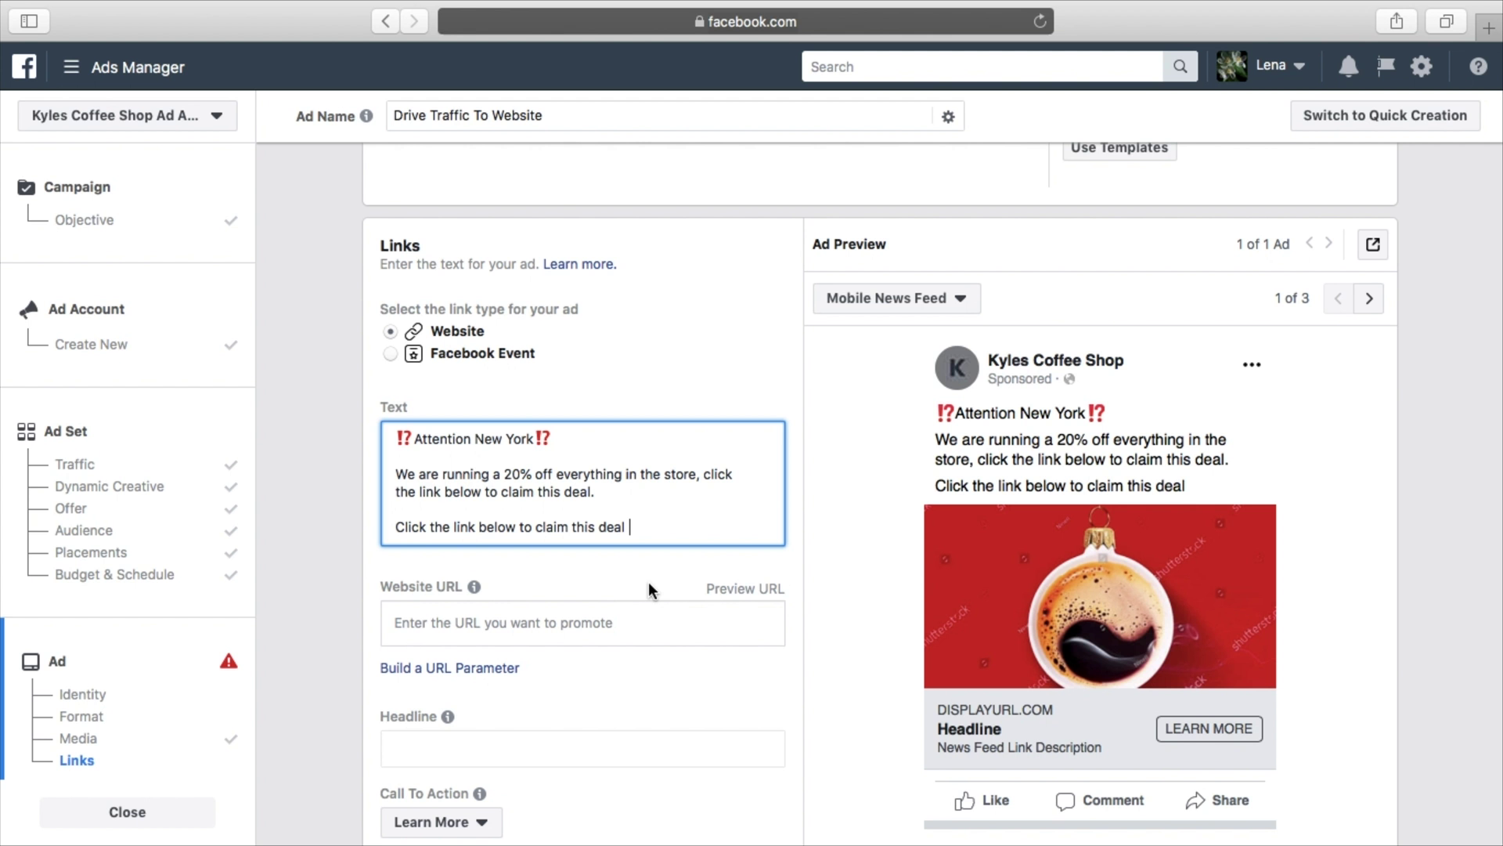
# End the line 'claim this deal' with a 👇 emoji from Emoji & Symbols, then move to the Website URL
pyautogui.click(167, 9)
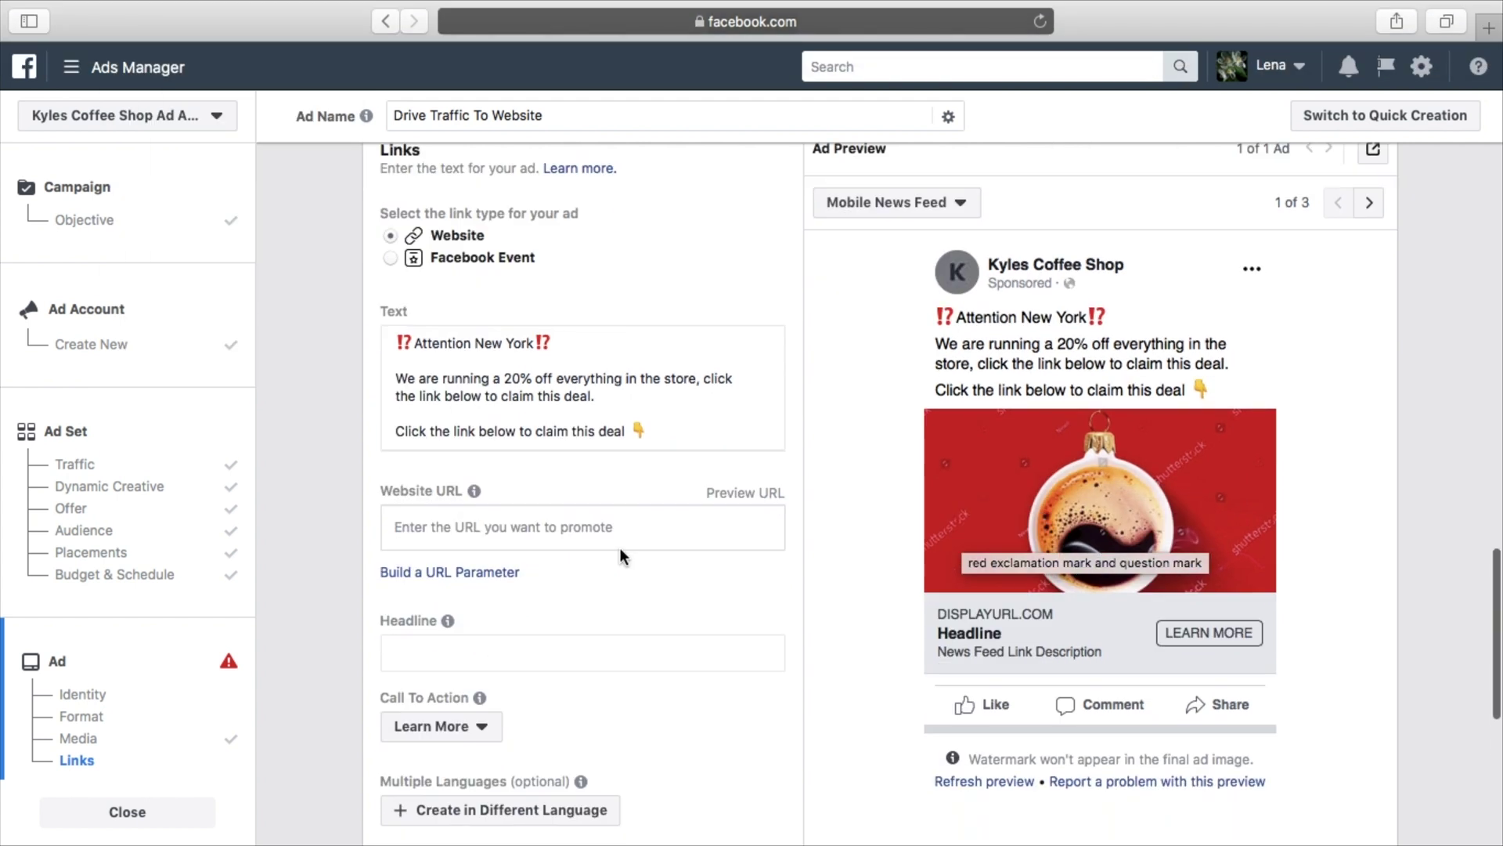
pyautogui.scroll(-1, 619, 552)
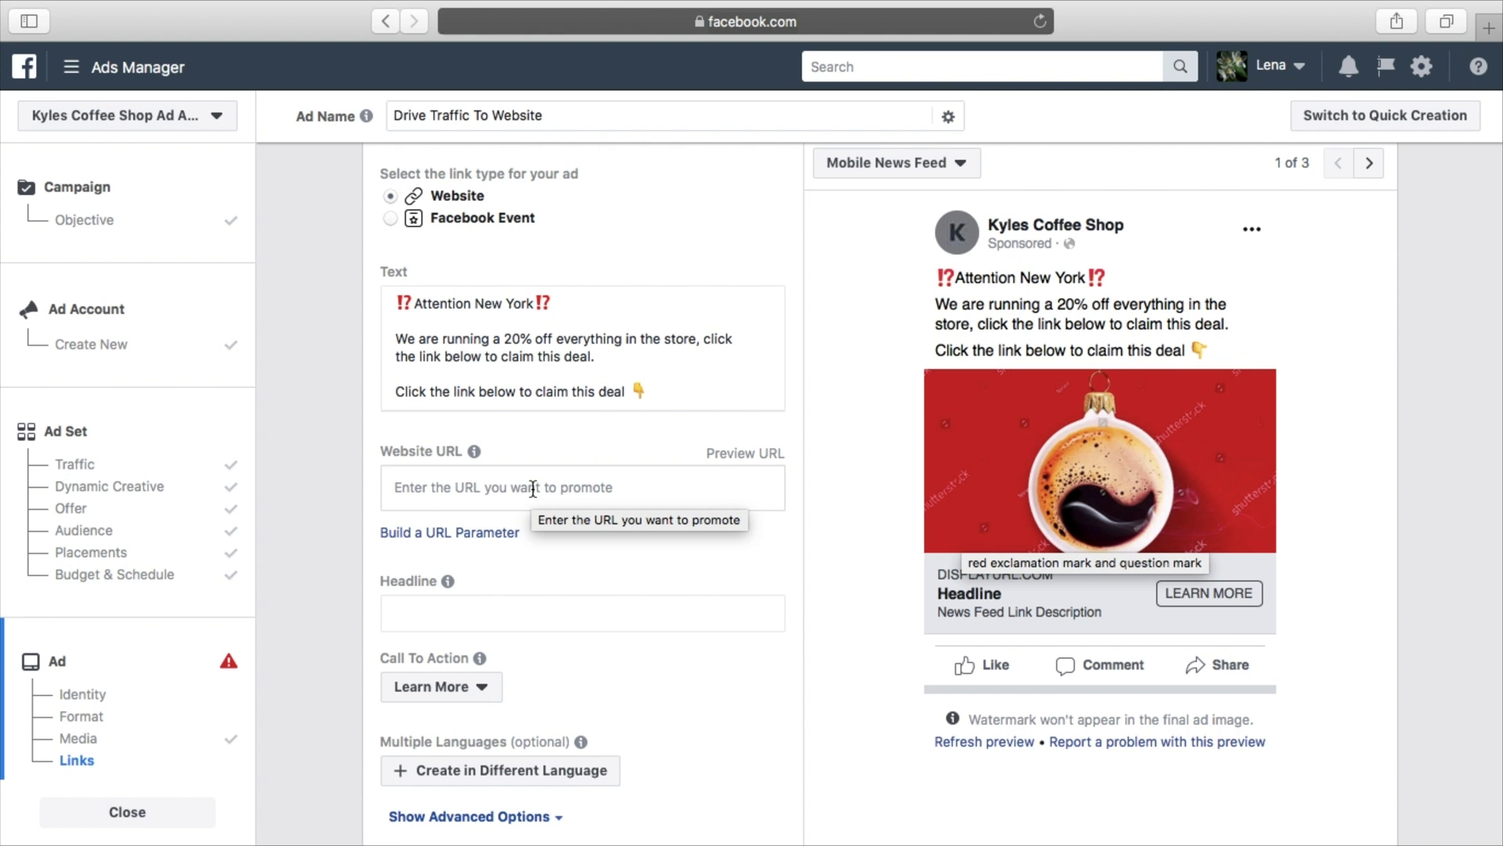
pyautogui.click(532, 489)
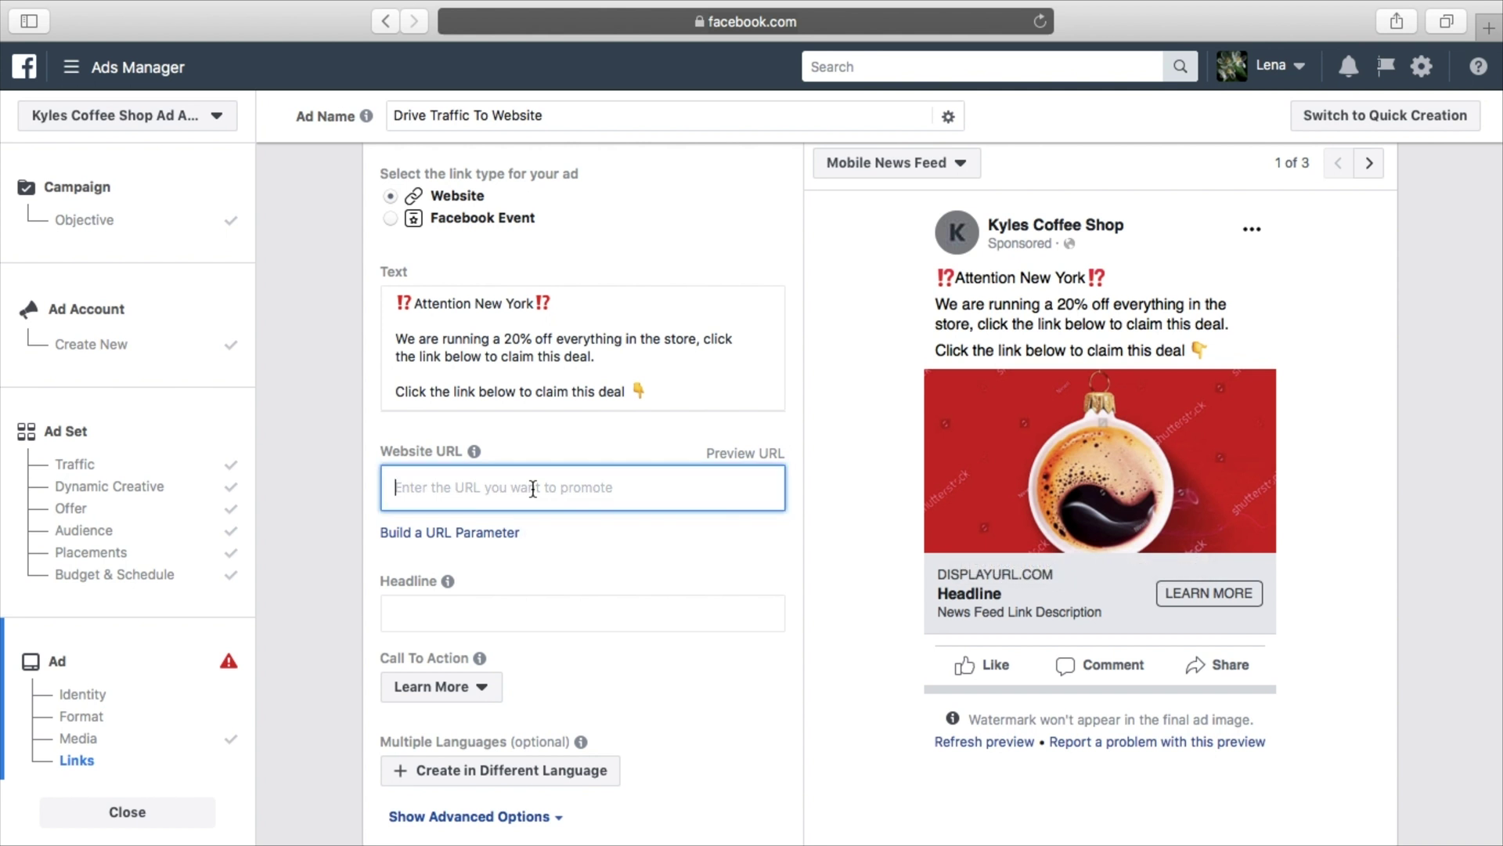
pyautogui.click(1488, 29)
# Load bitly.com and shorten futurefamous.media, removing the stray space from the address
pyautogui.write('bitl')
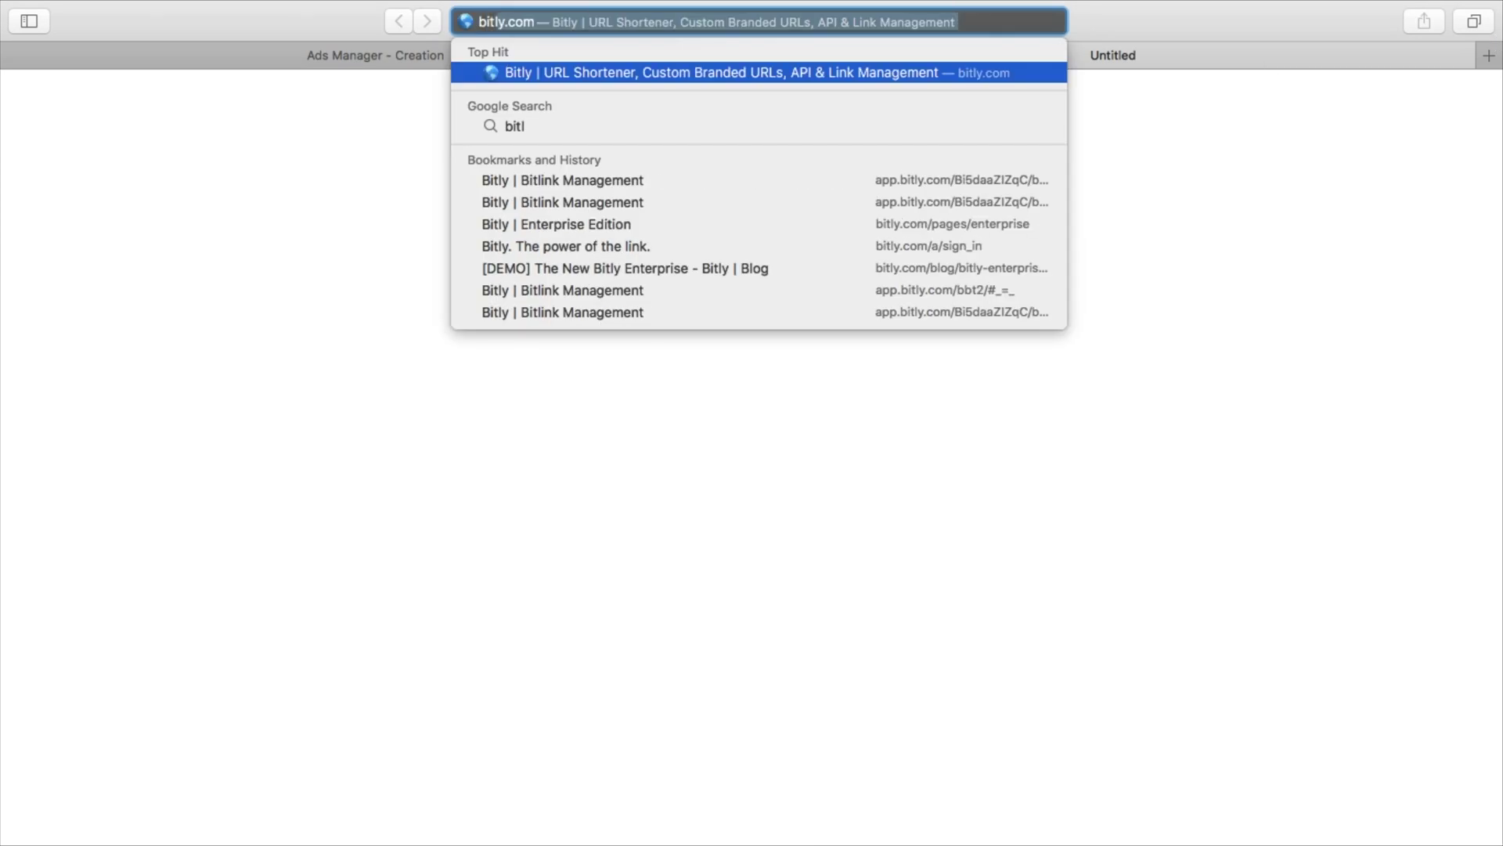
pyautogui.press('Return')
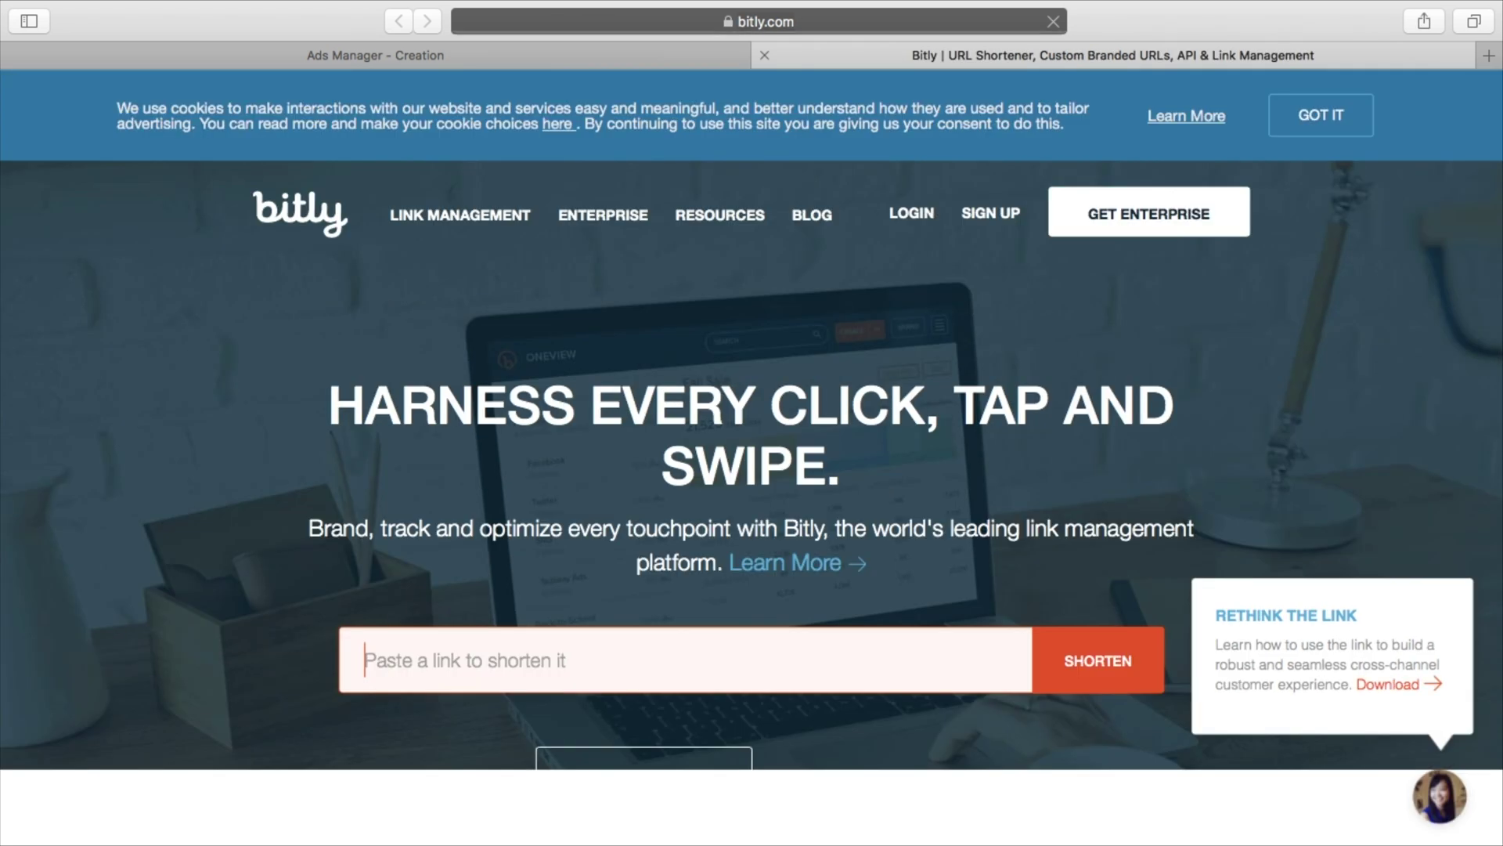
pyautogui.write('fu')
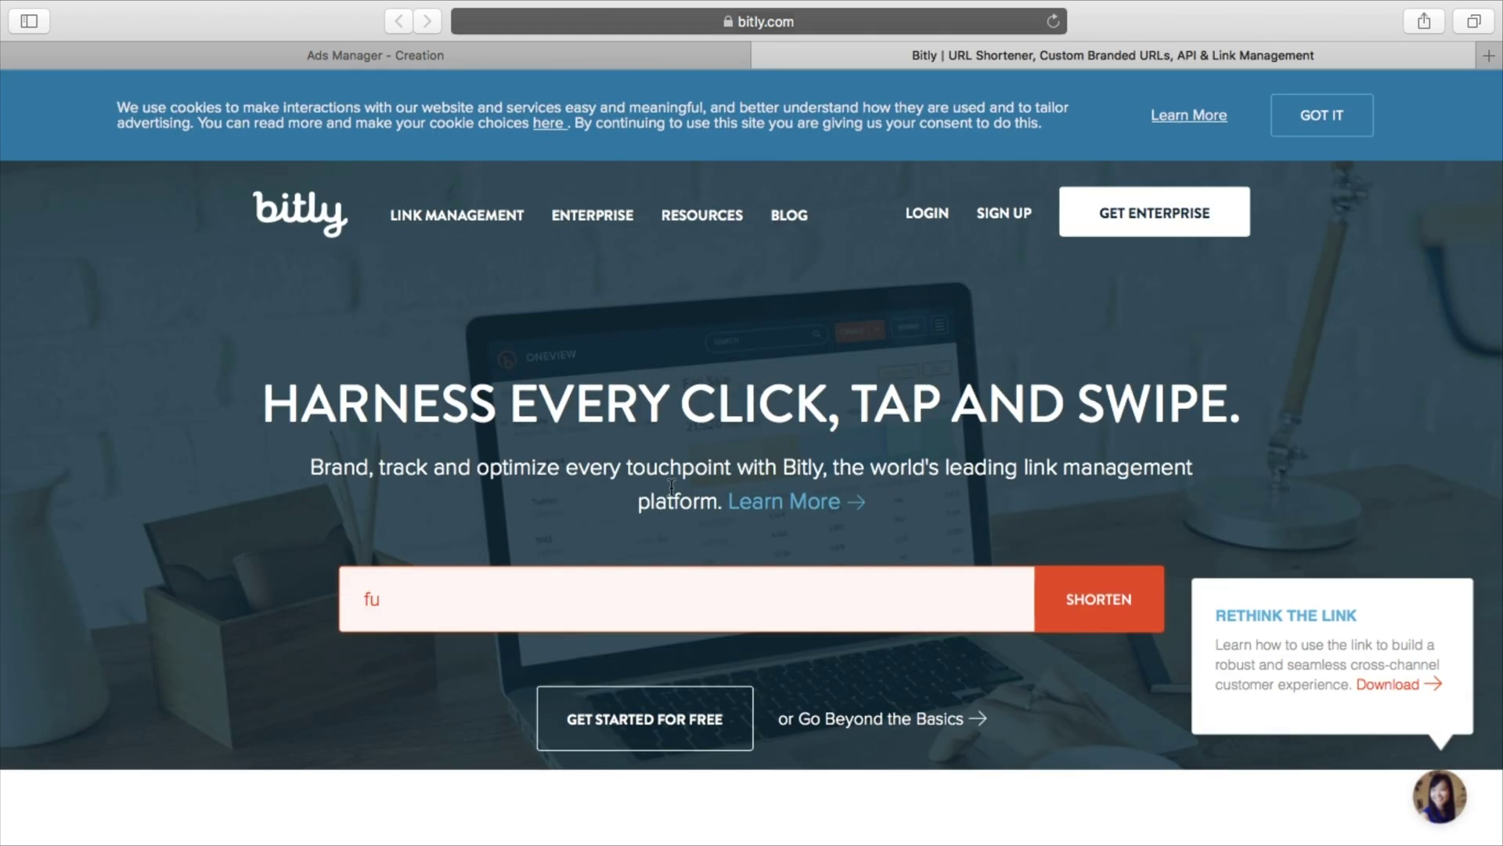
pyautogui.write('ture famous.media')
pyautogui.press('Left')
pyautogui.press('Left')
pyautogui.press('Left')
pyautogui.press('Left')
pyautogui.press('Left')
pyautogui.press('Left')
pyautogui.press('Left')
pyautogui.press('Left')
pyautogui.press('Left')
pyautogui.press('Left')
pyautogui.press('Left')
pyautogui.press('Left')
pyautogui.press('BackSpace')
pyautogui.press('Right')
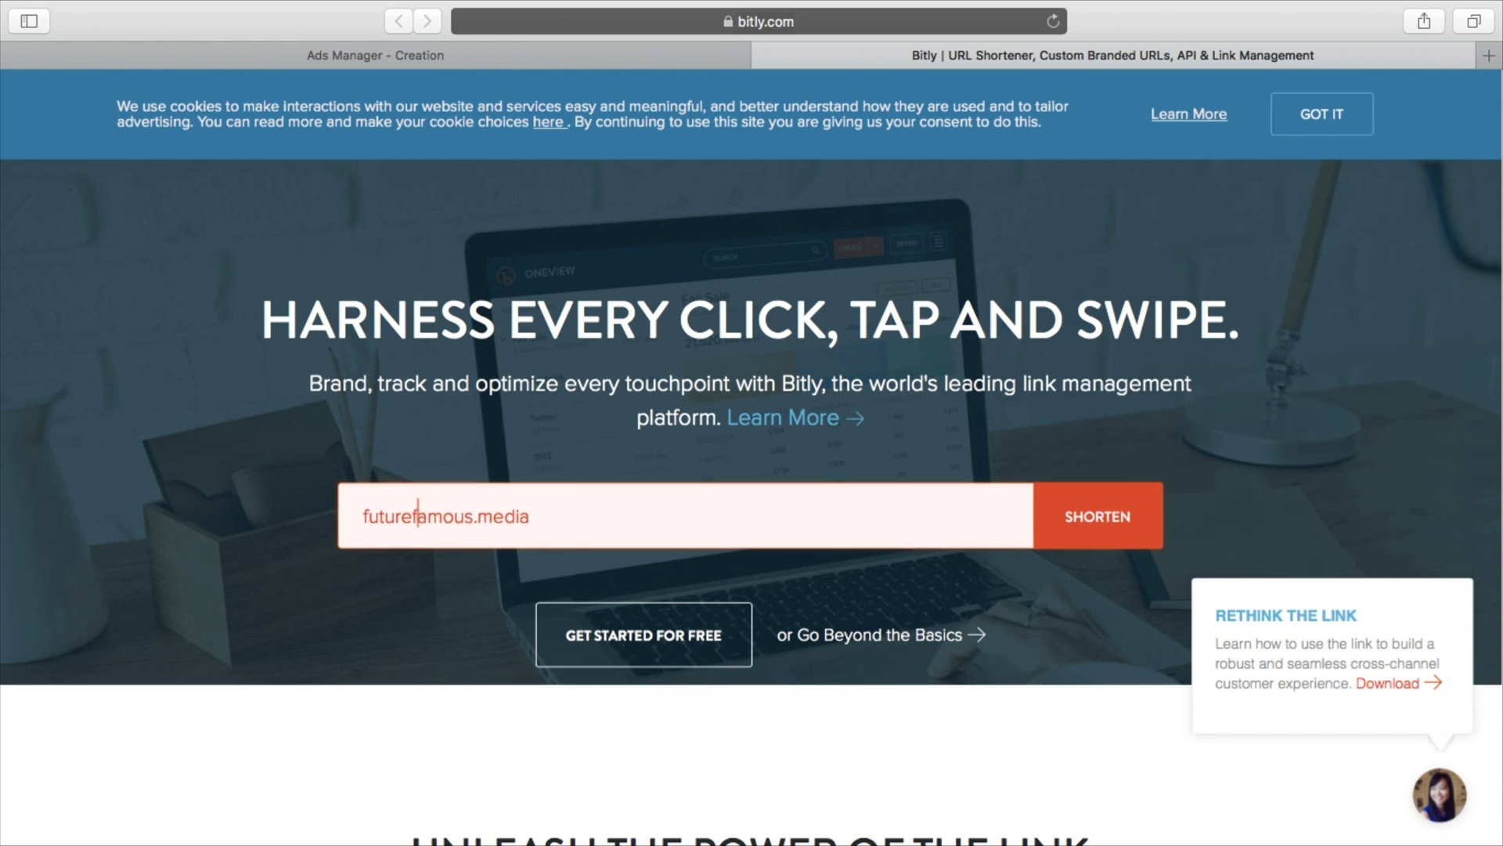
pyautogui.click(1092, 514)
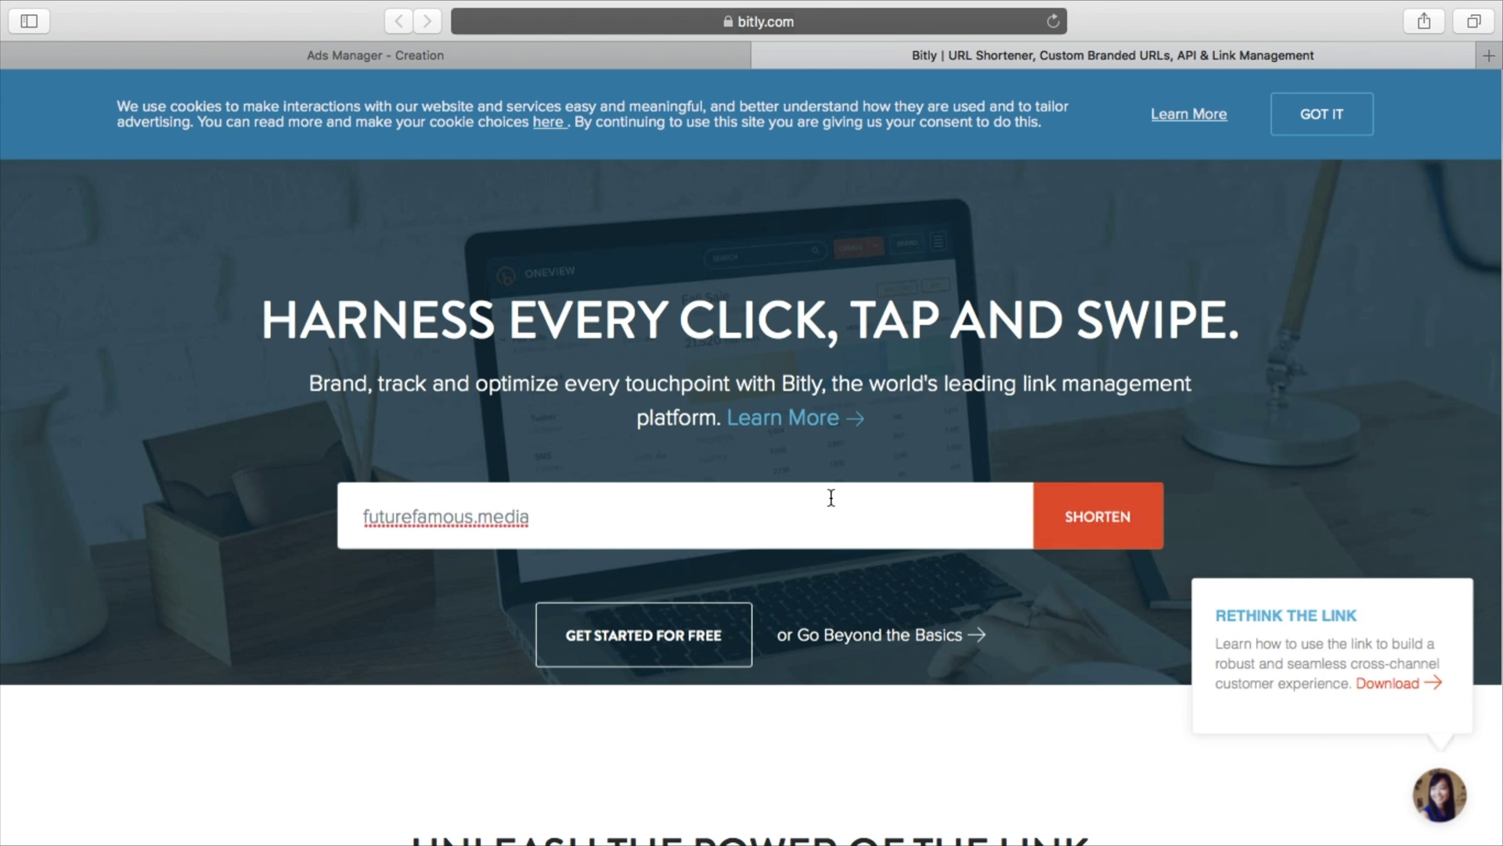
pyautogui.scroll(-3, 830, 495)
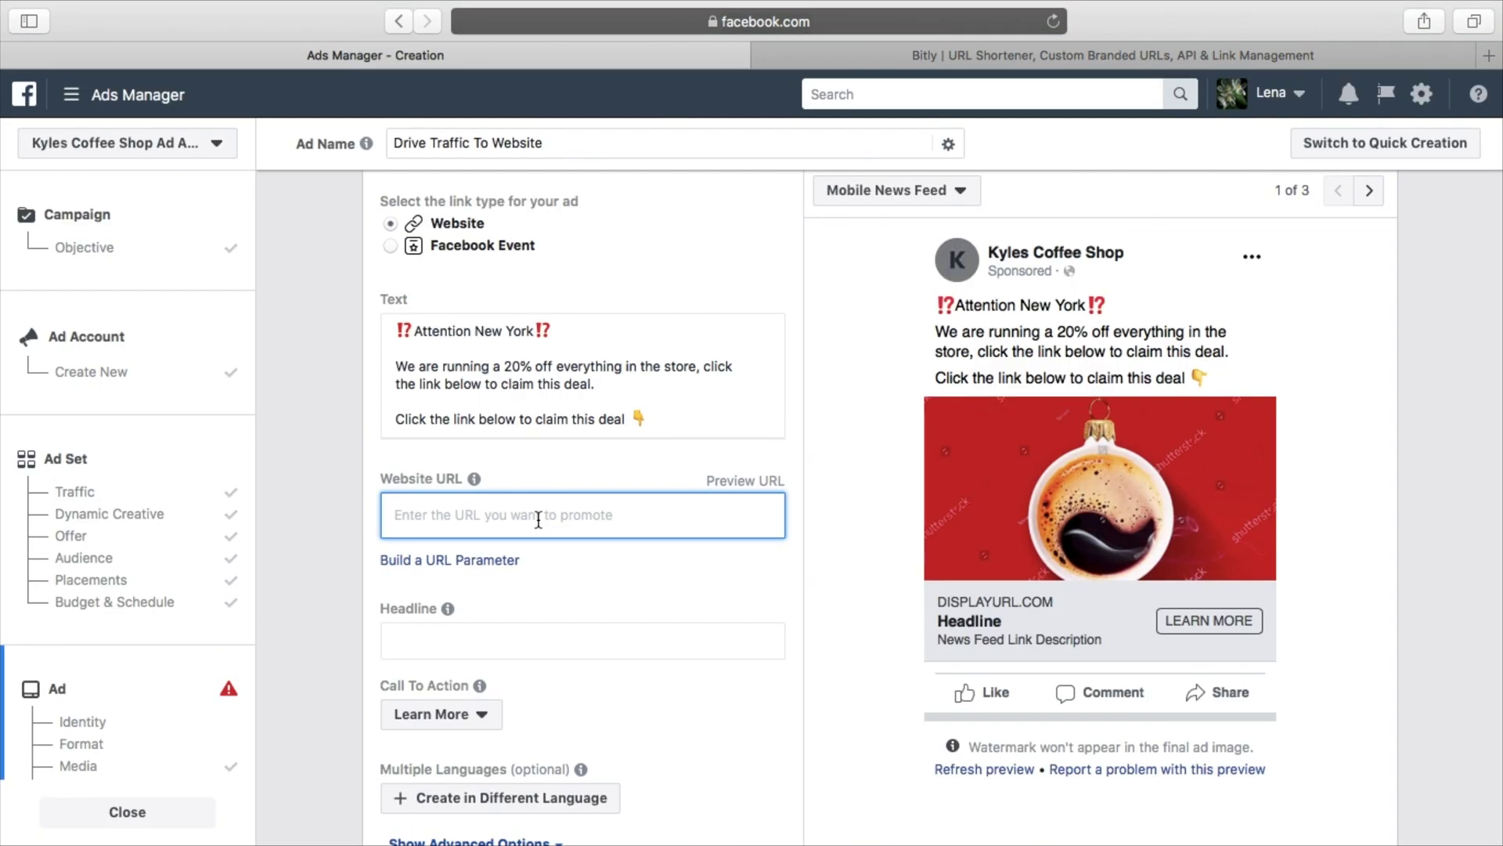
pyautogui.rightClick(540, 517)
pyautogui.click(581, 571)
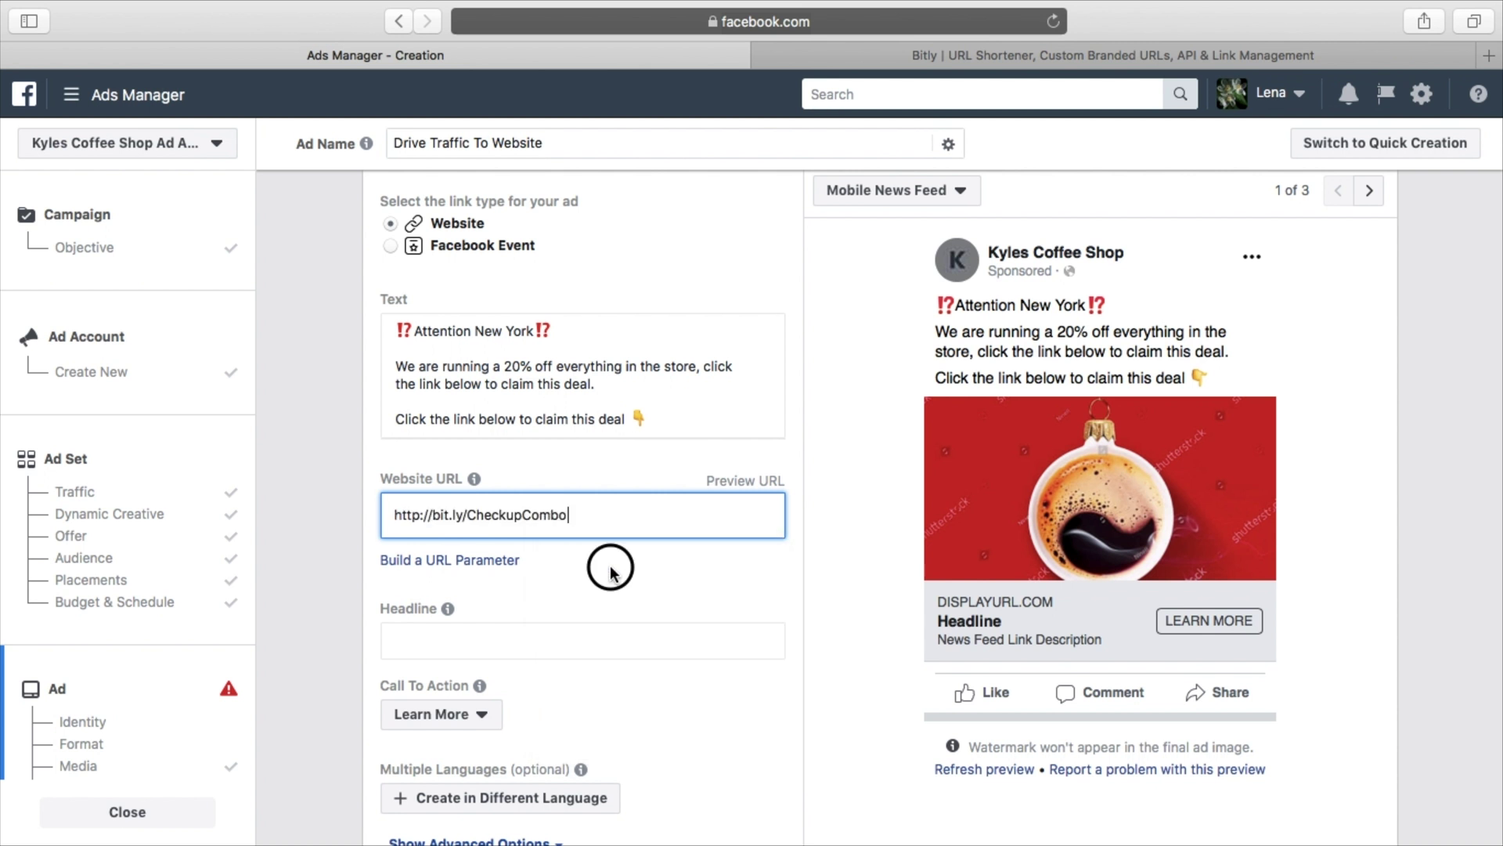
pyautogui.click(609, 574)
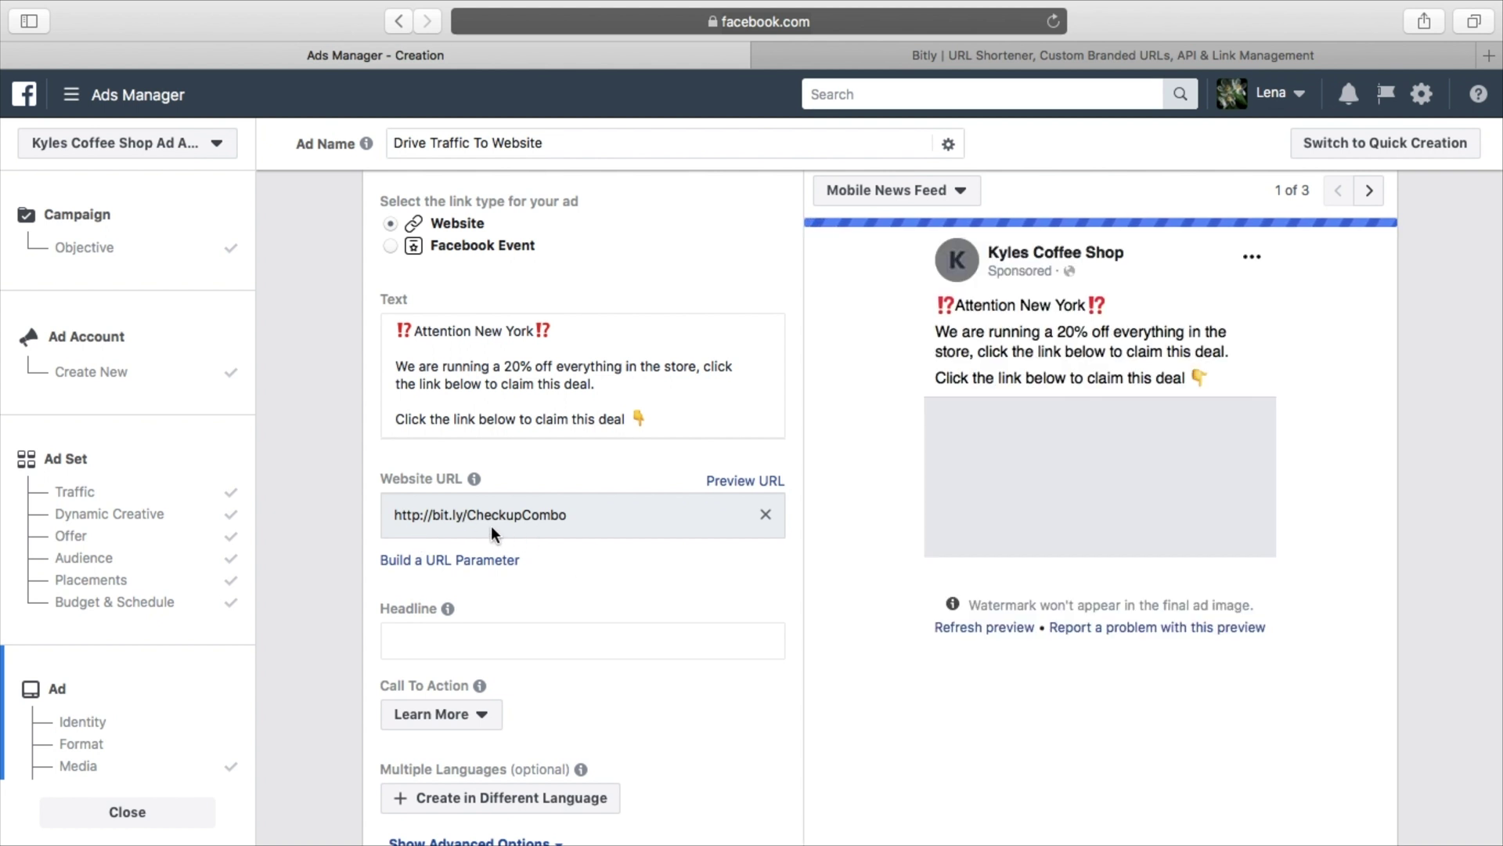
pyautogui.scroll(-1, 631, 592)
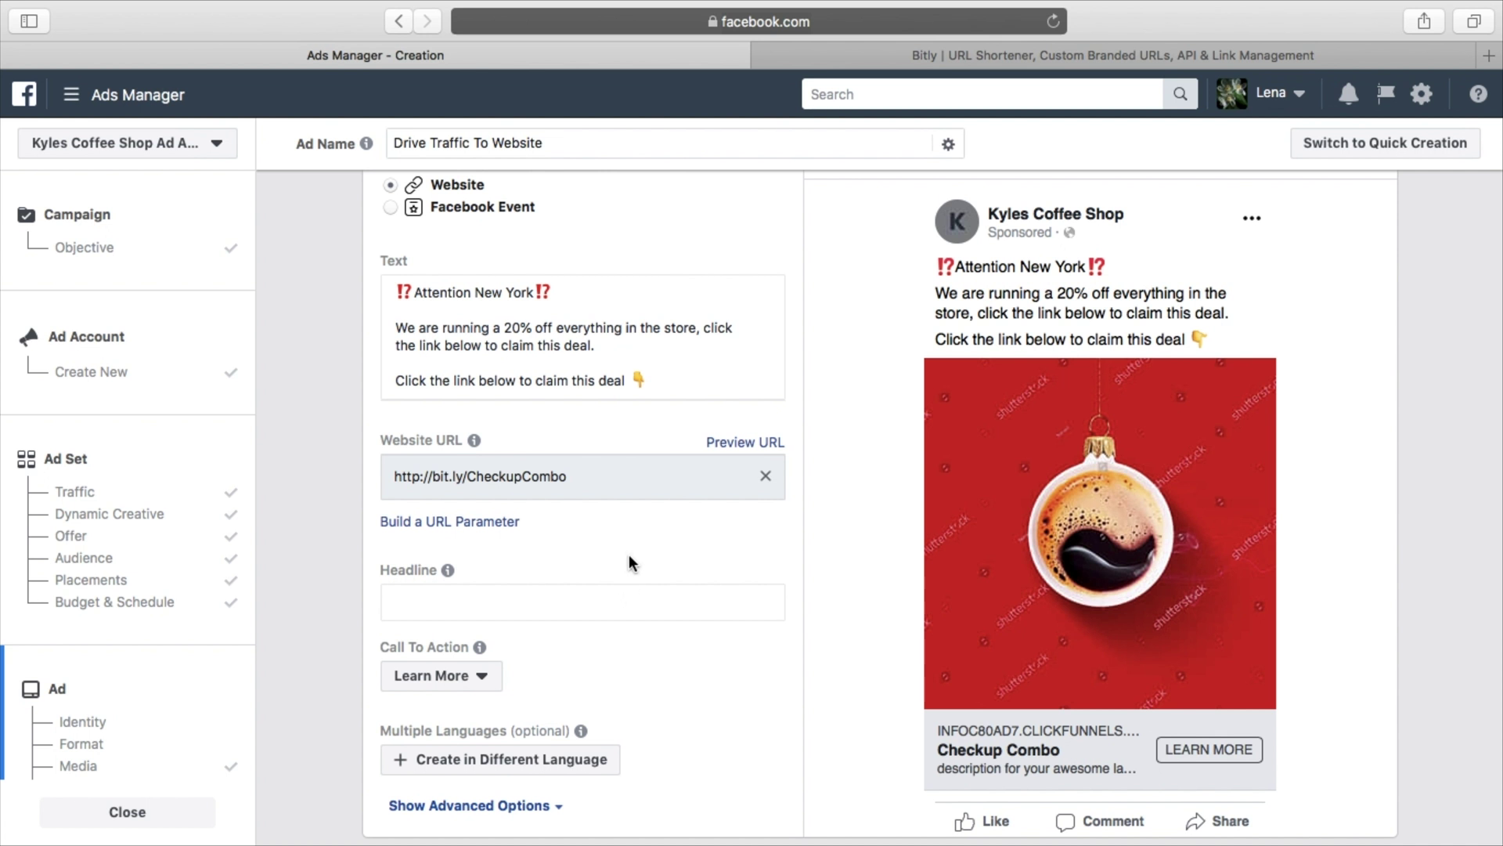
pyautogui.scroll(-3, 628, 555)
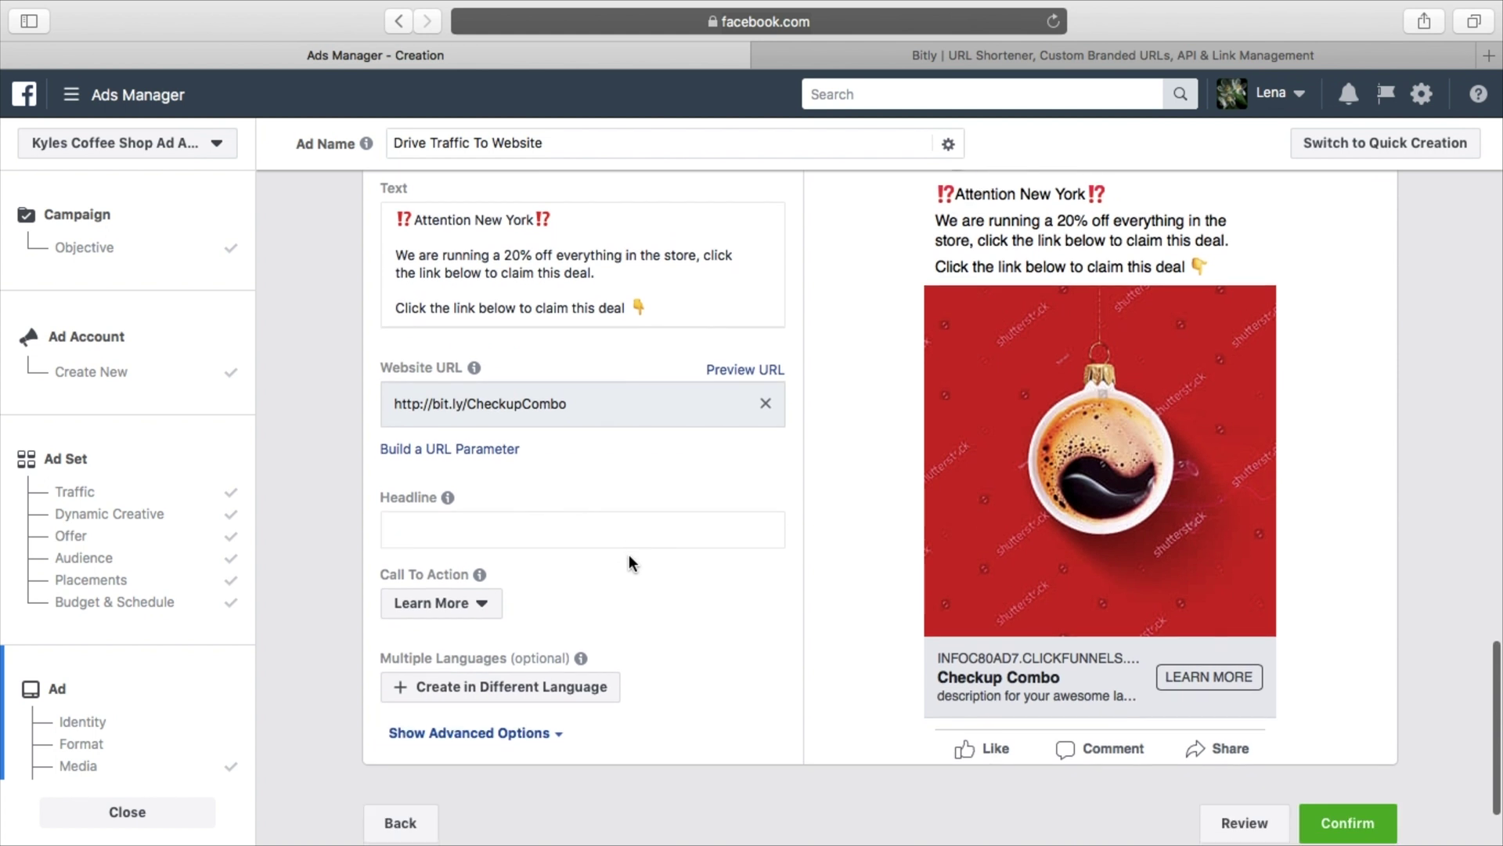
pyautogui.click(611, 492)
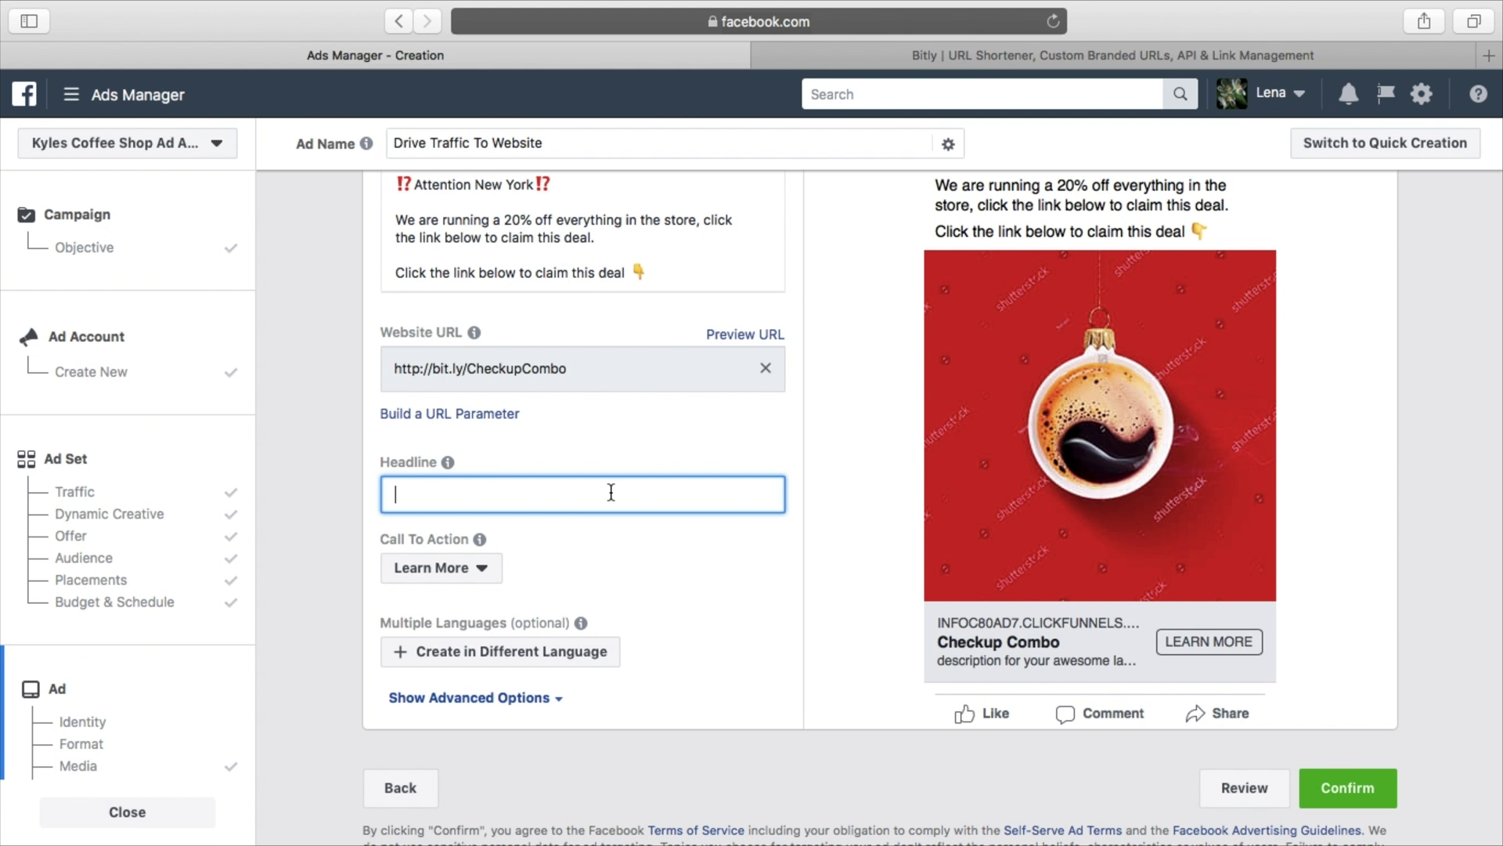
# Enter the headline 'Claim 20% off everything->', trimming the extra space and dash
pyautogui.write('Claim 20% o')
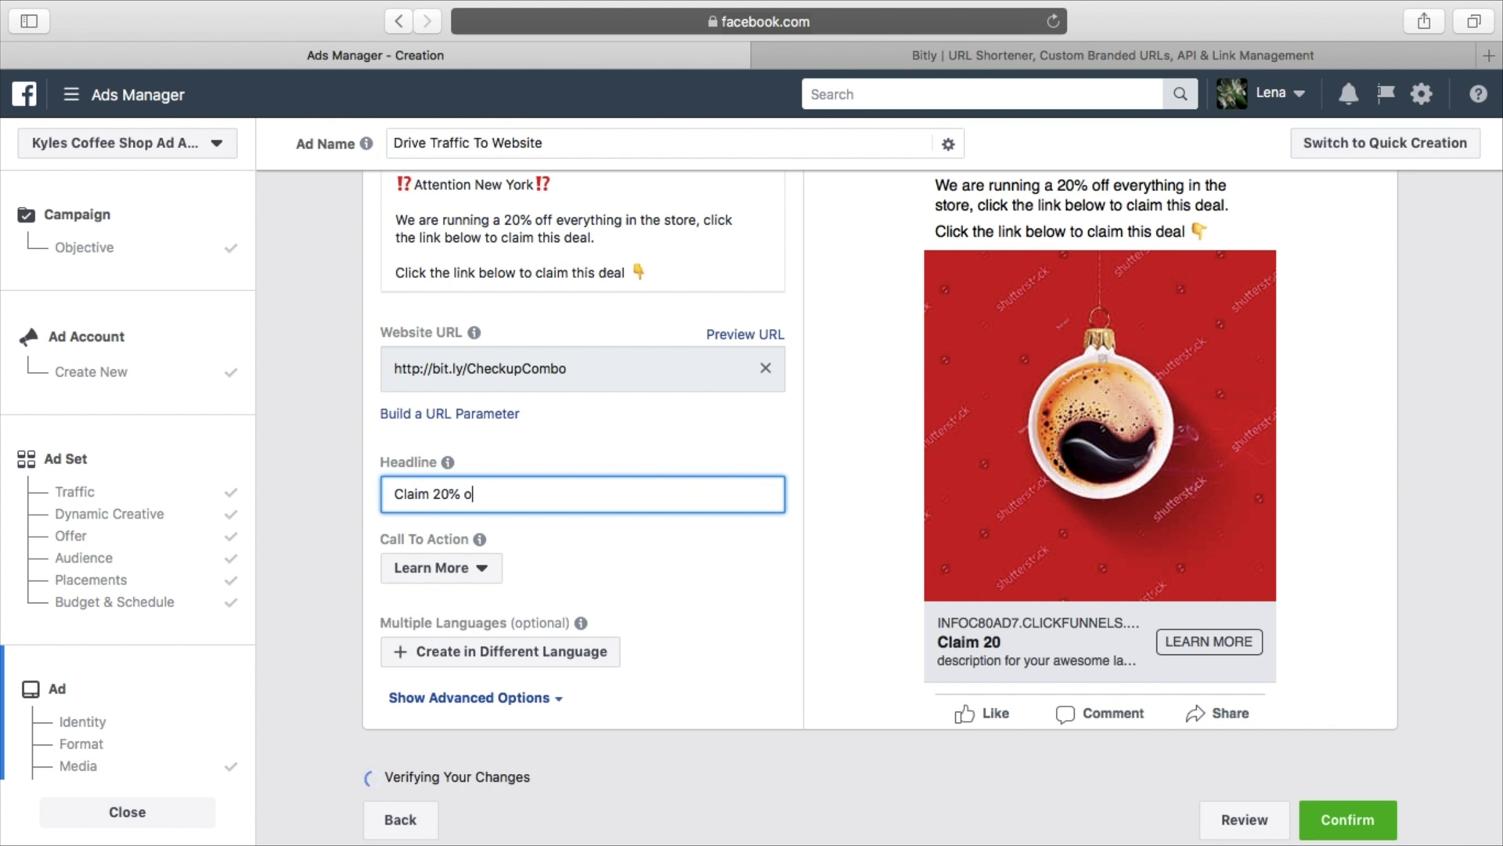
pyautogui.write('f f')
pyautogui.write('everything')
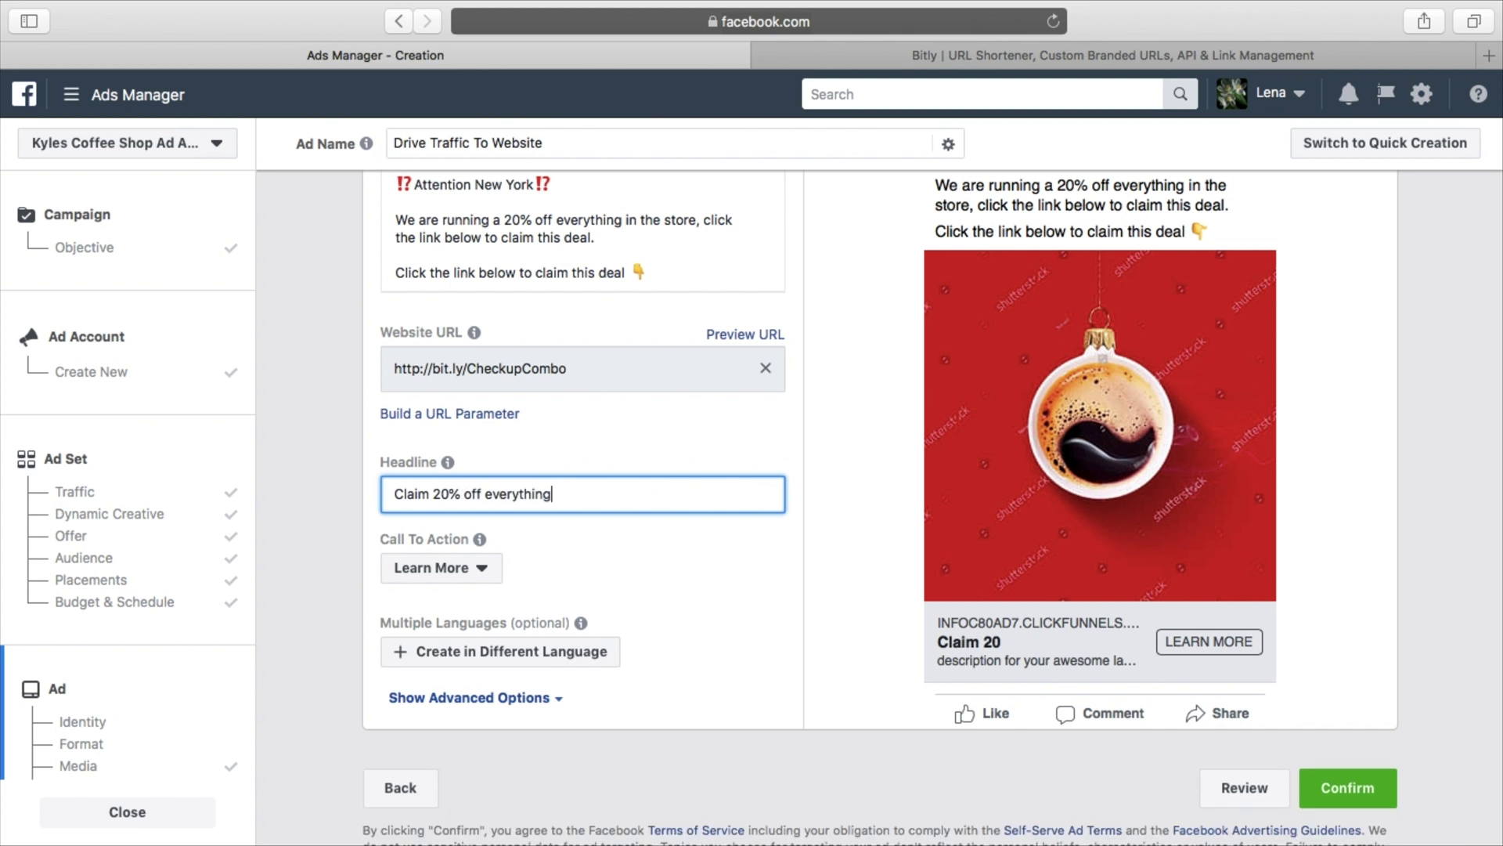
pyautogui.write(' -->')
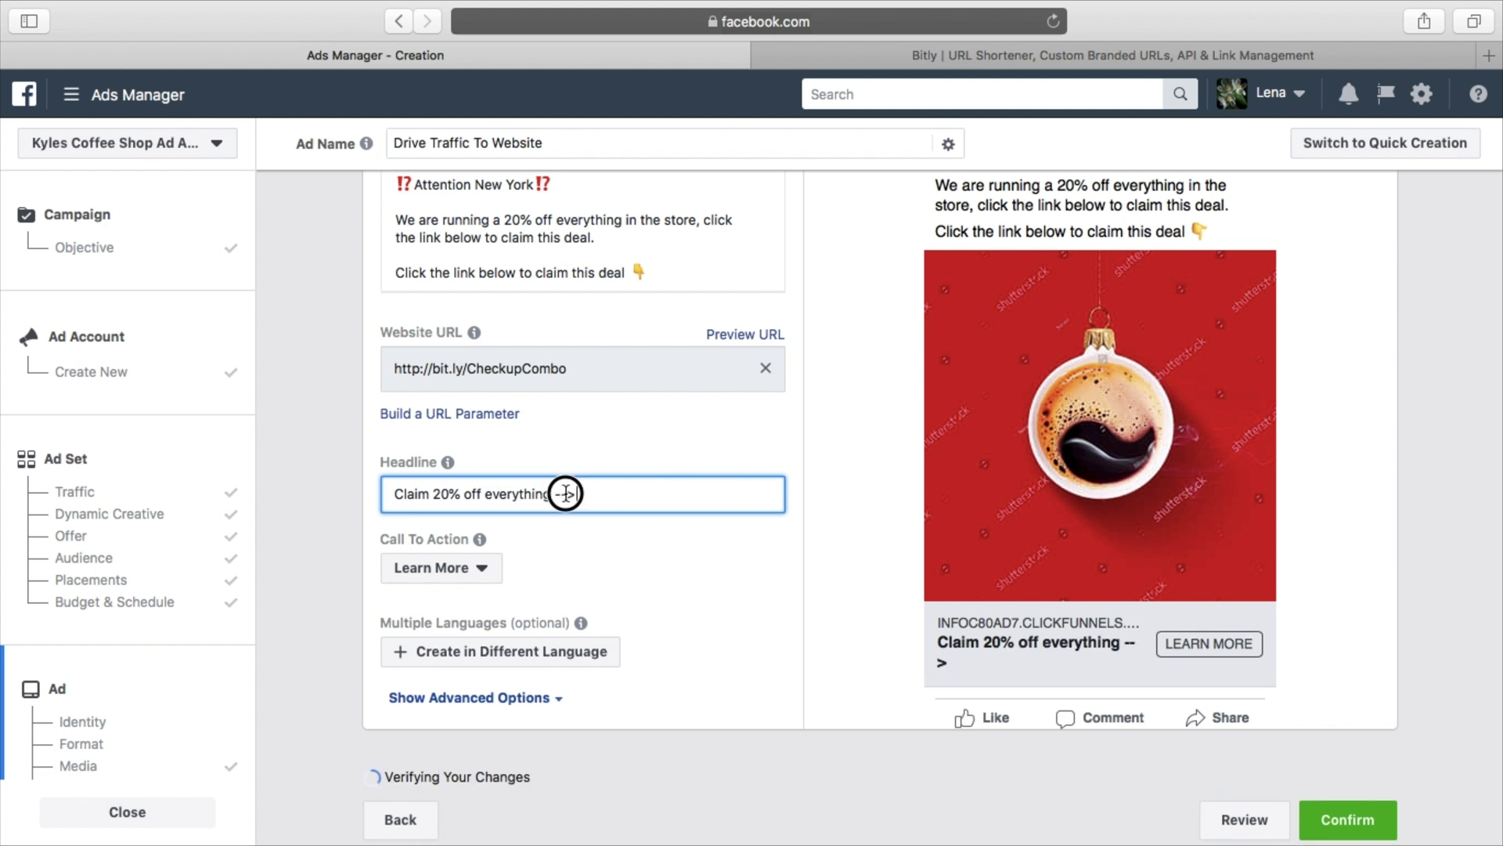
pyautogui.press('BackSpace')
pyautogui.press('BackSpace')
pyautogui.click(679, 518)
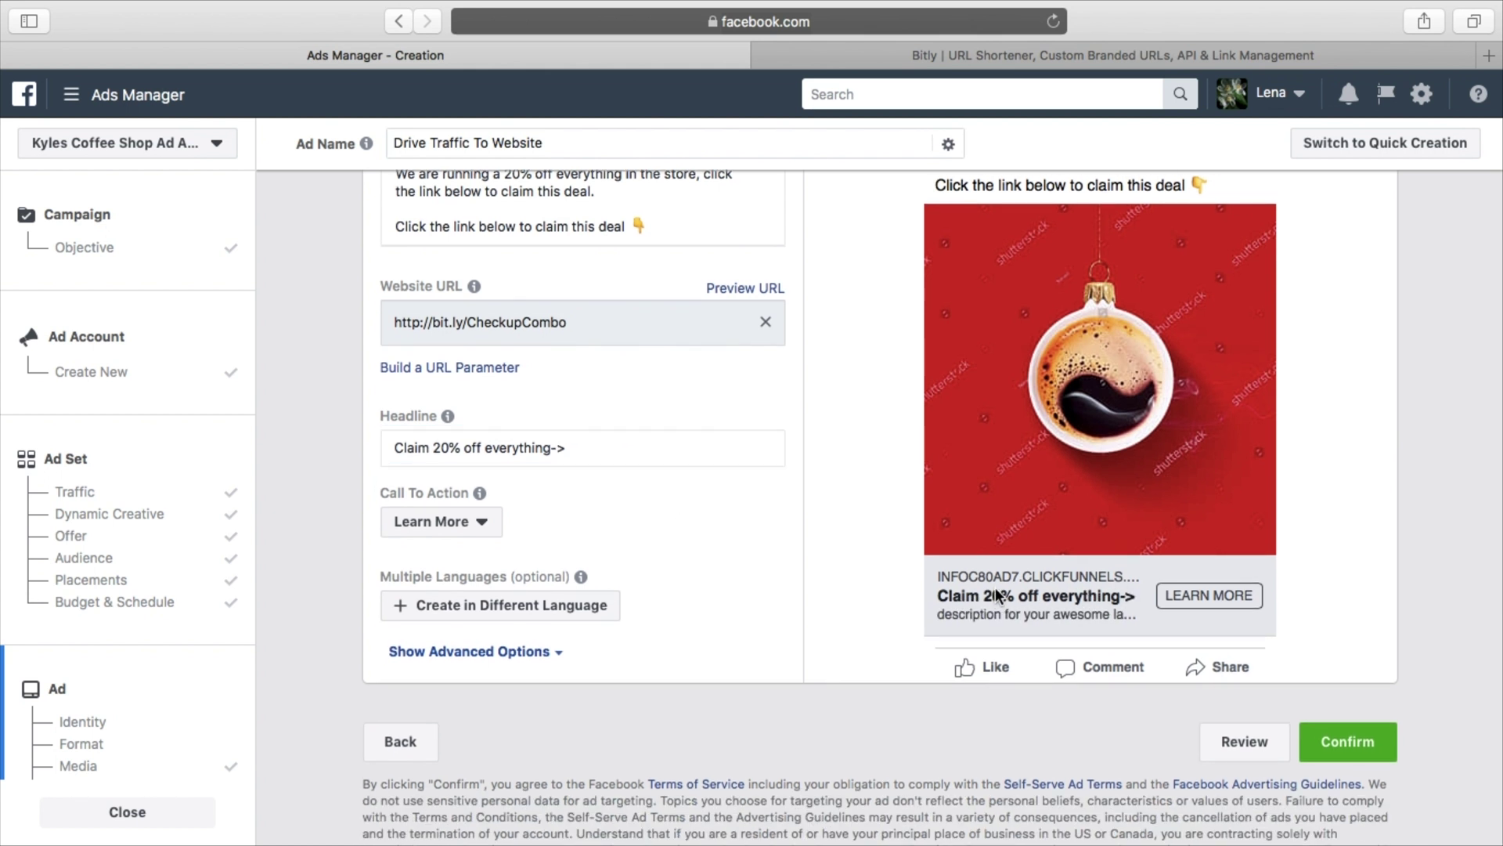
pyautogui.scroll(3, 996, 593)
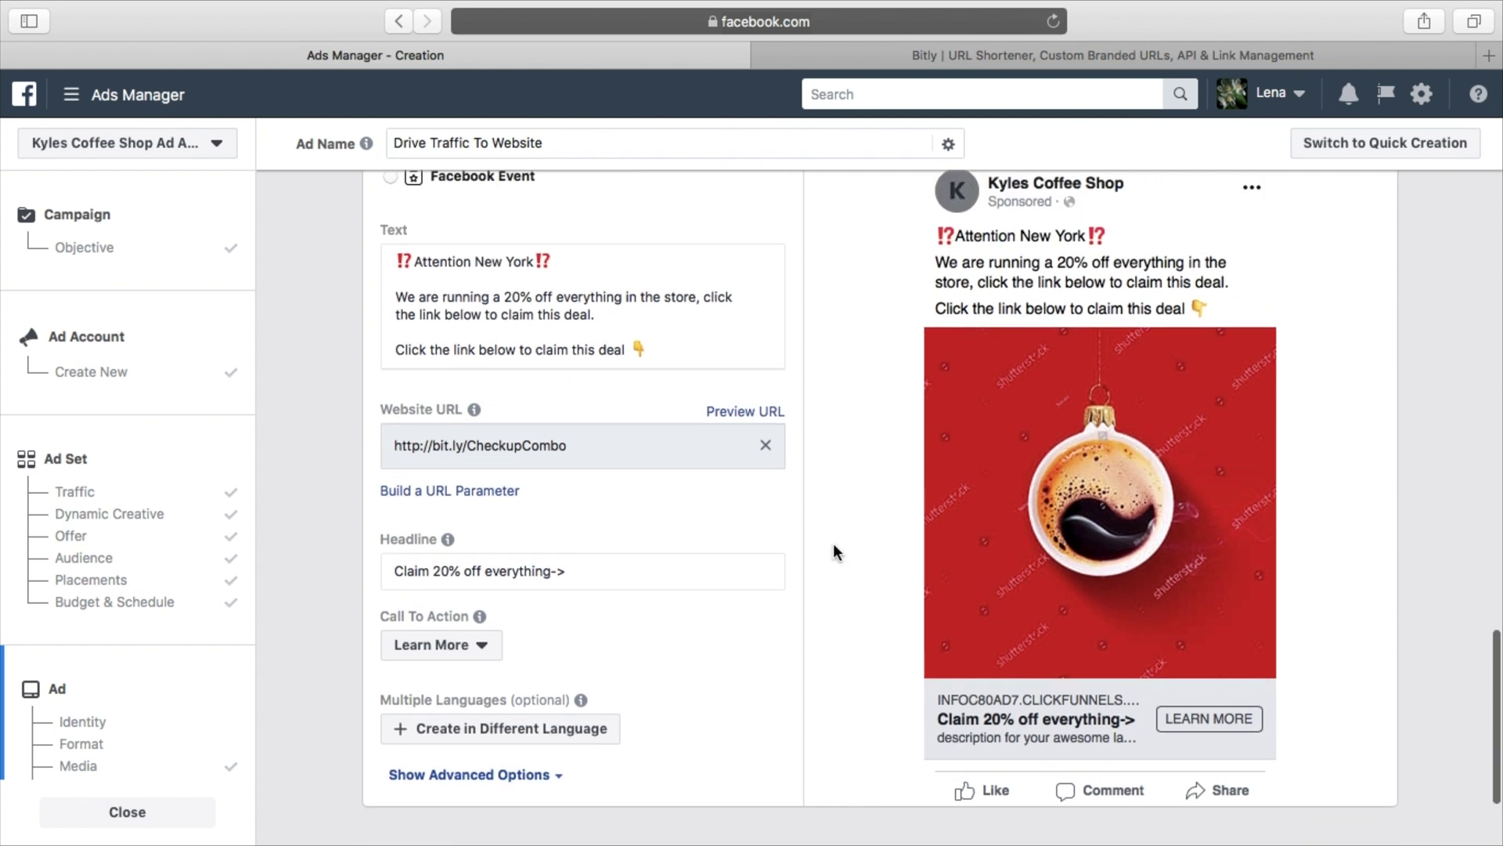
pyautogui.scroll(-4, 694, 495)
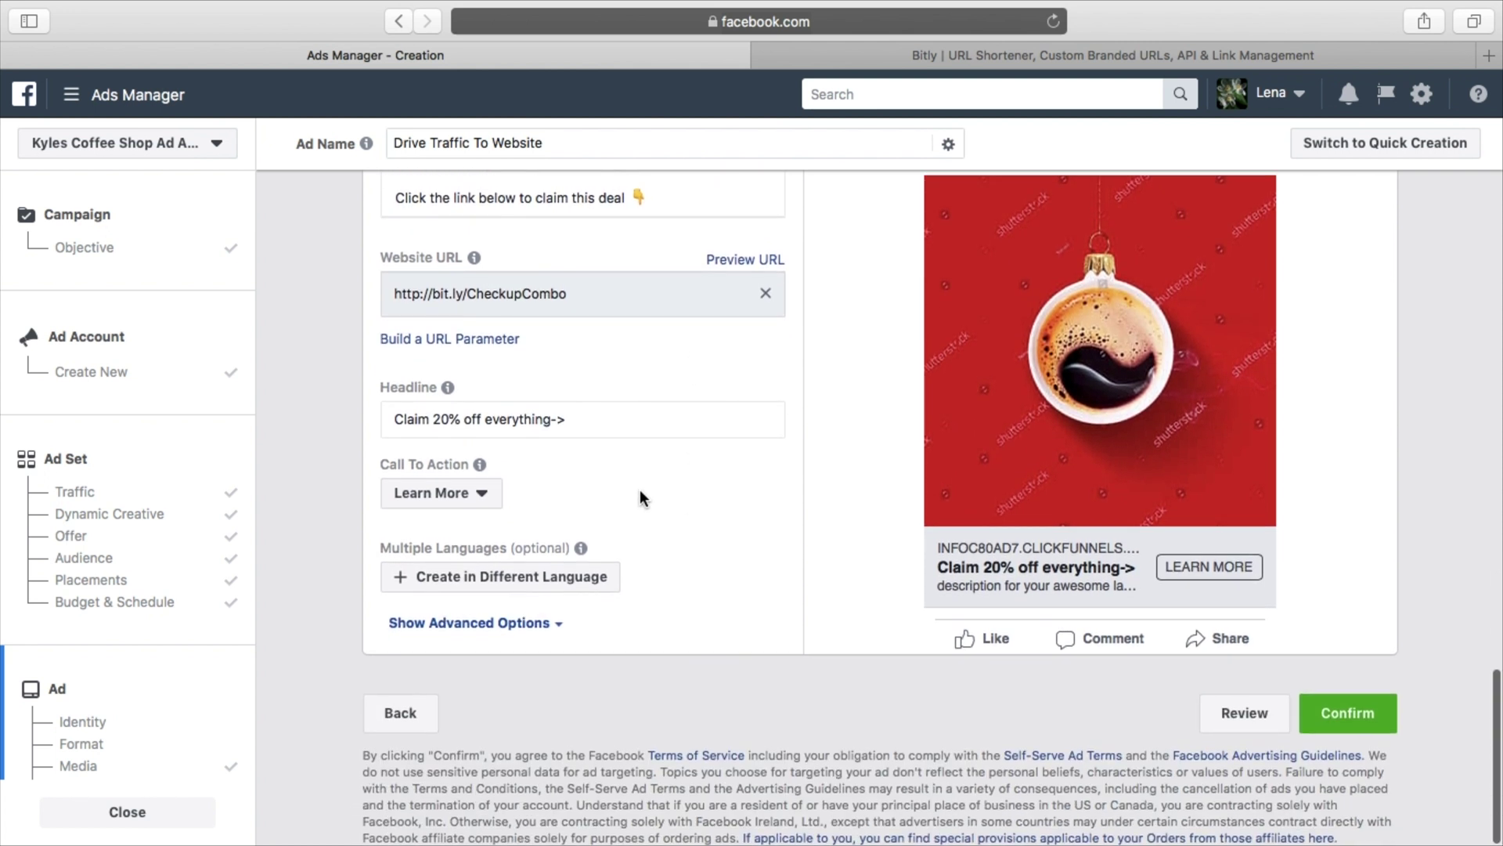
# Choose Get Offer as the call-to-action button and expand Show Advanced Options
pyautogui.click(478, 493)
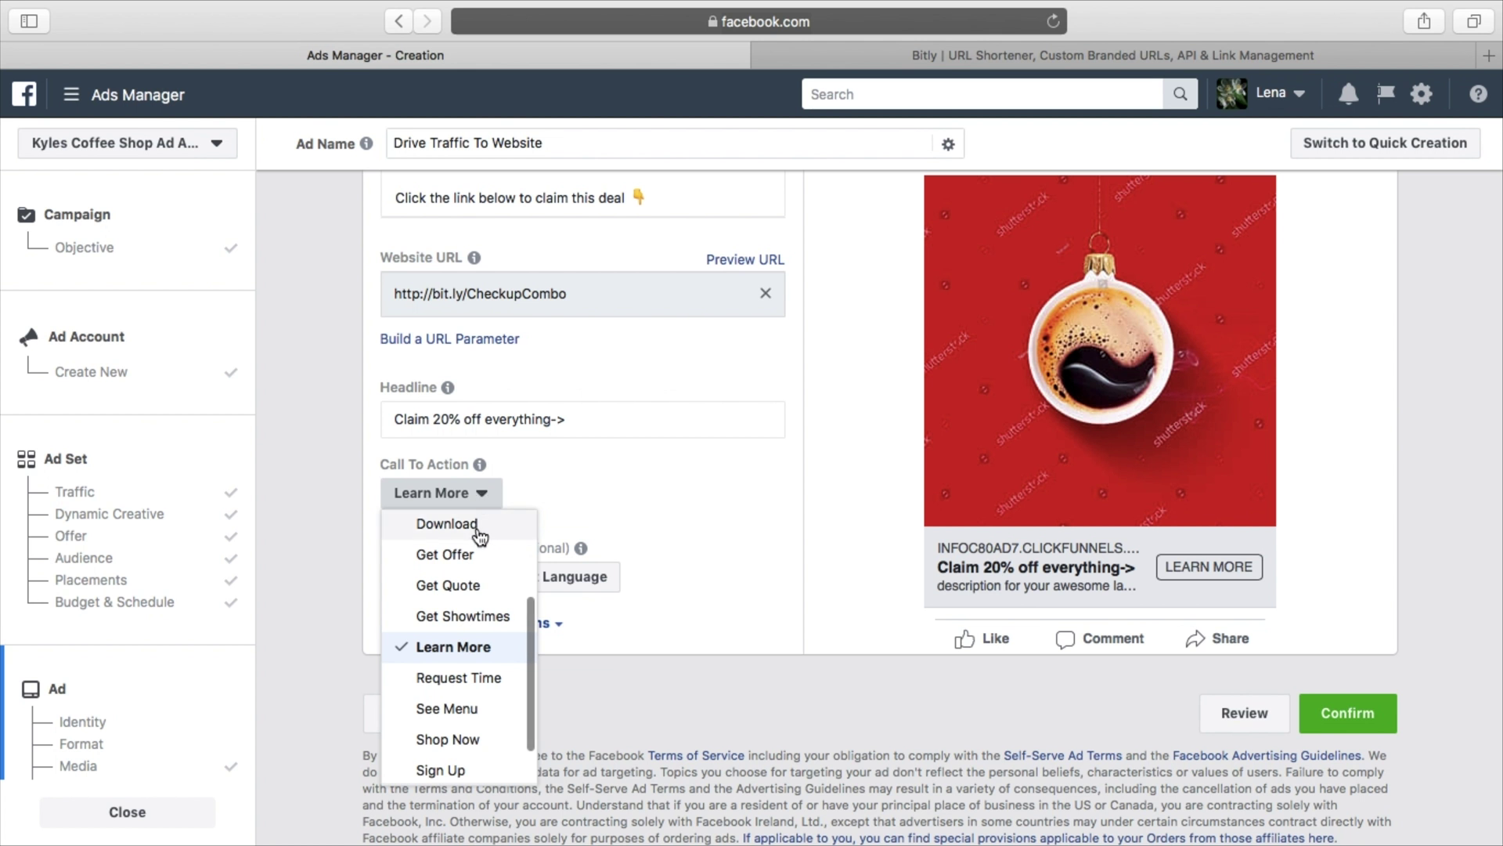
pyautogui.scroll(5, 480, 536)
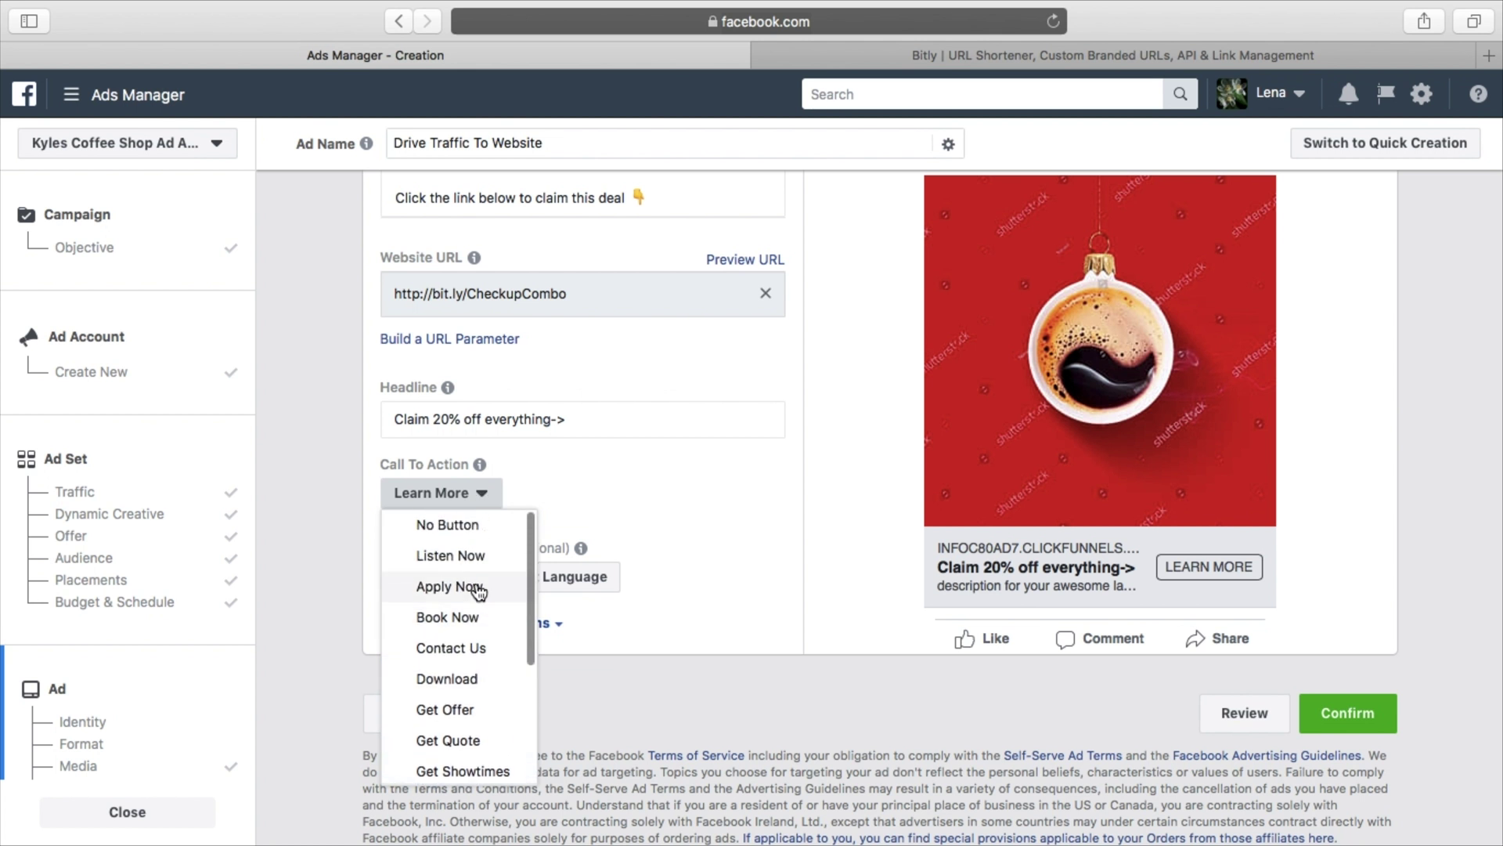
pyautogui.scroll(-2, 482, 599)
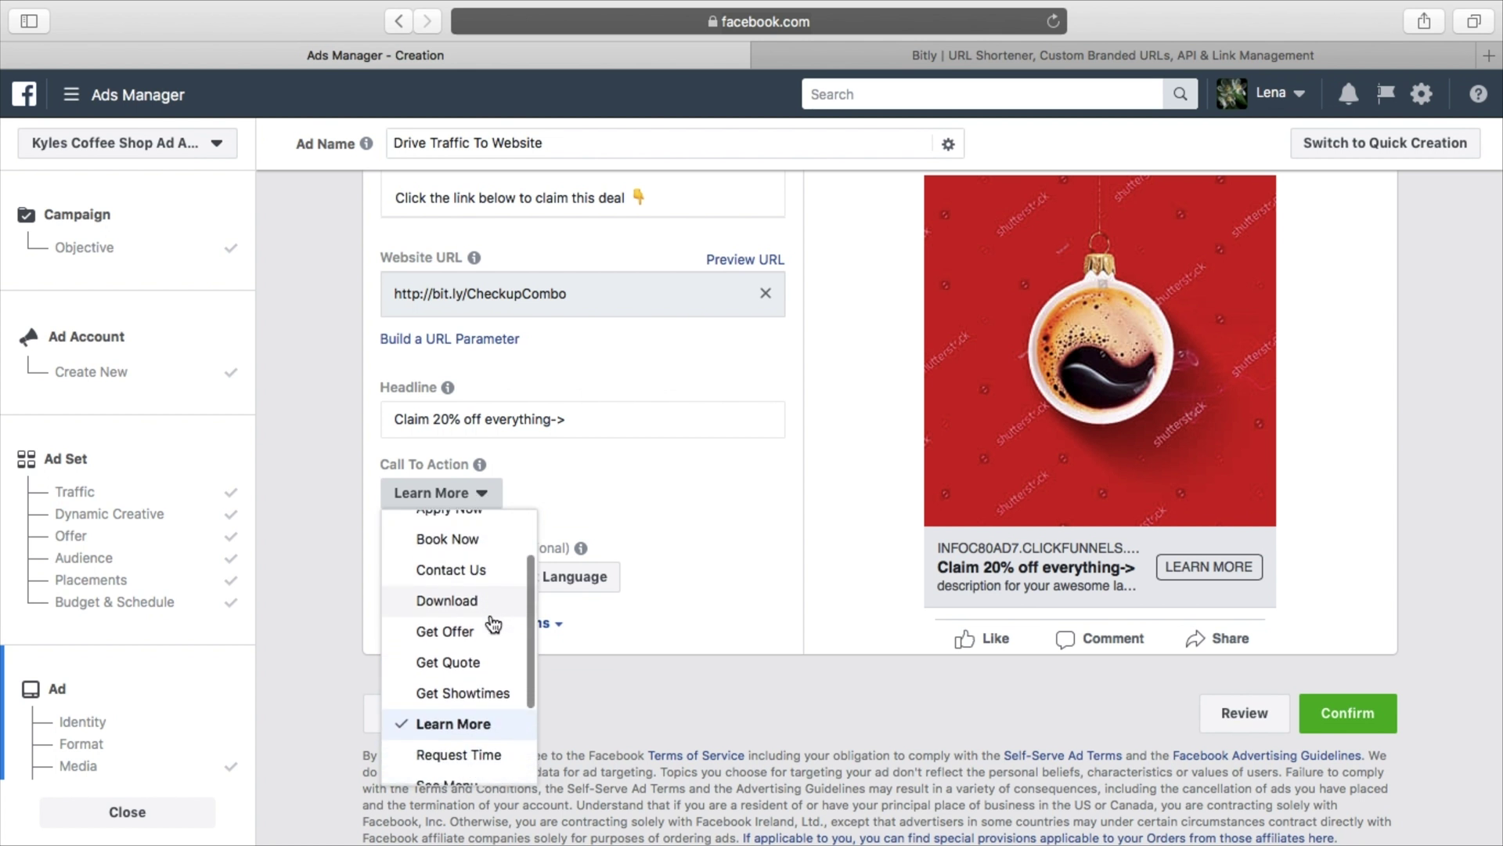
pyautogui.scroll(-3, 493, 624)
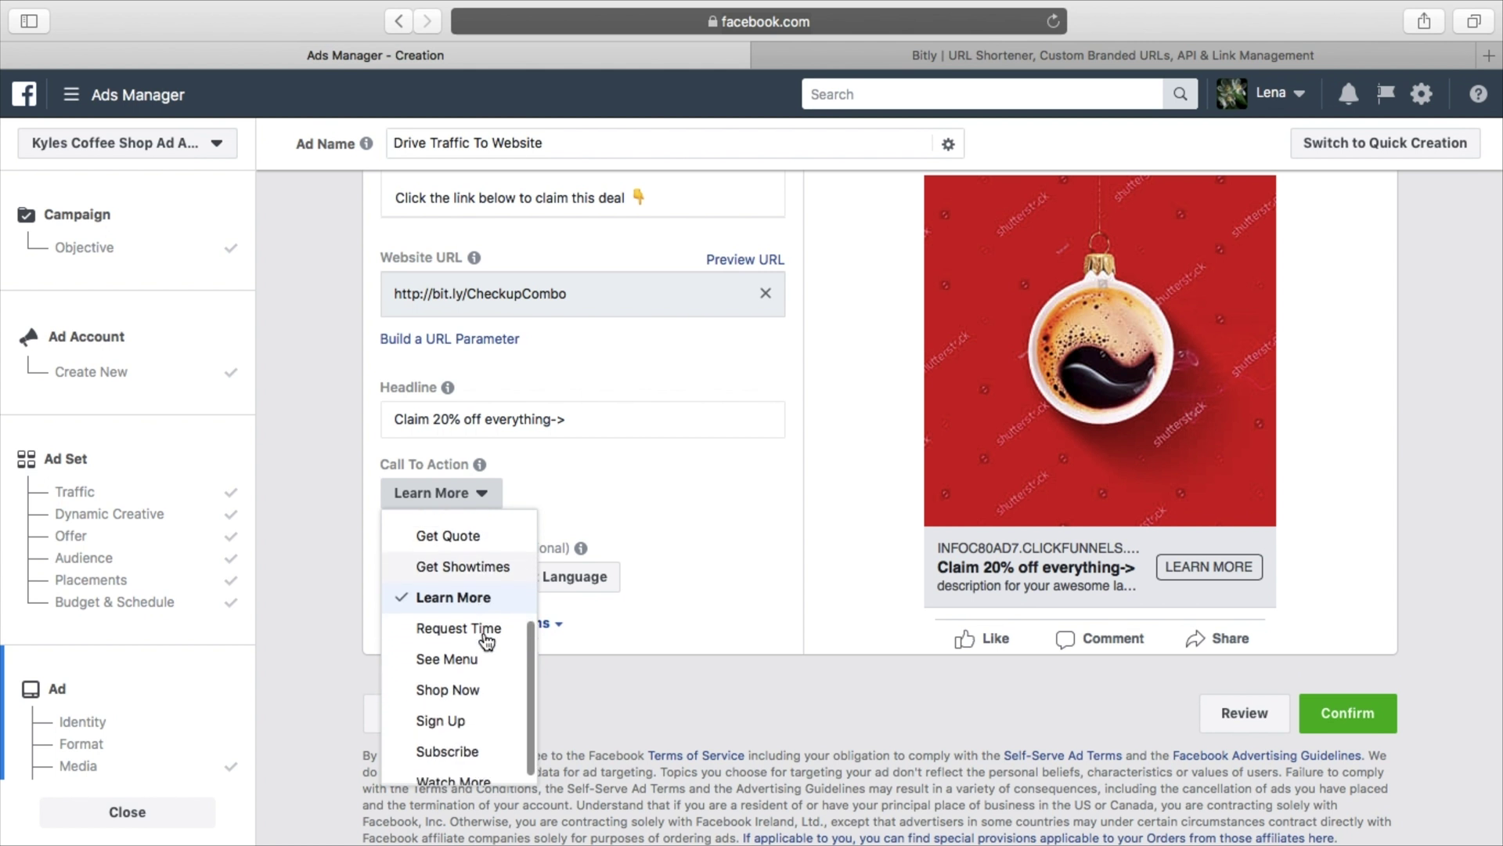
pyautogui.scroll(2, 485, 640)
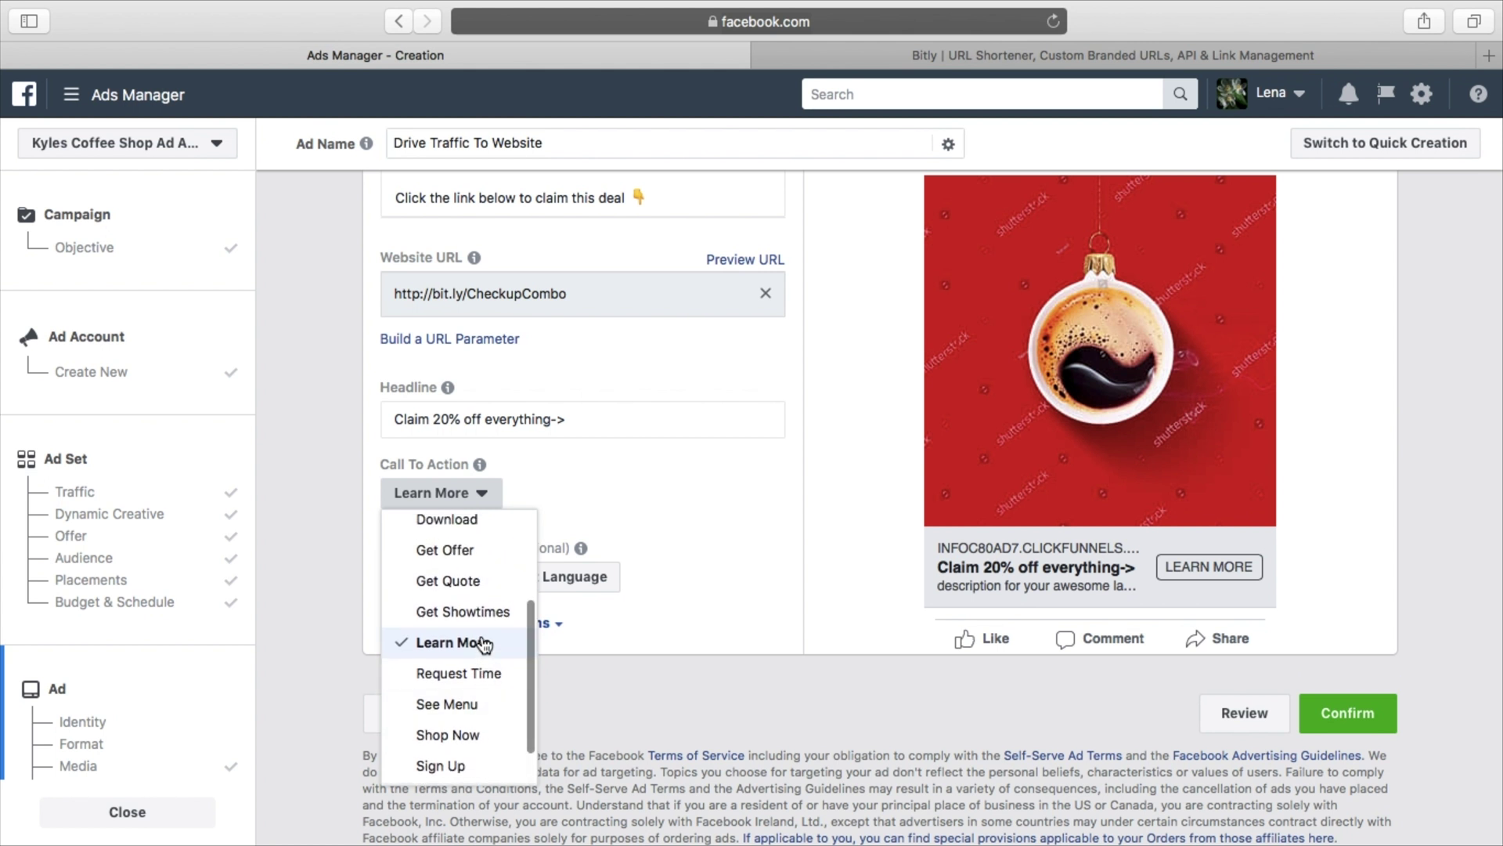
pyautogui.click(489, 552)
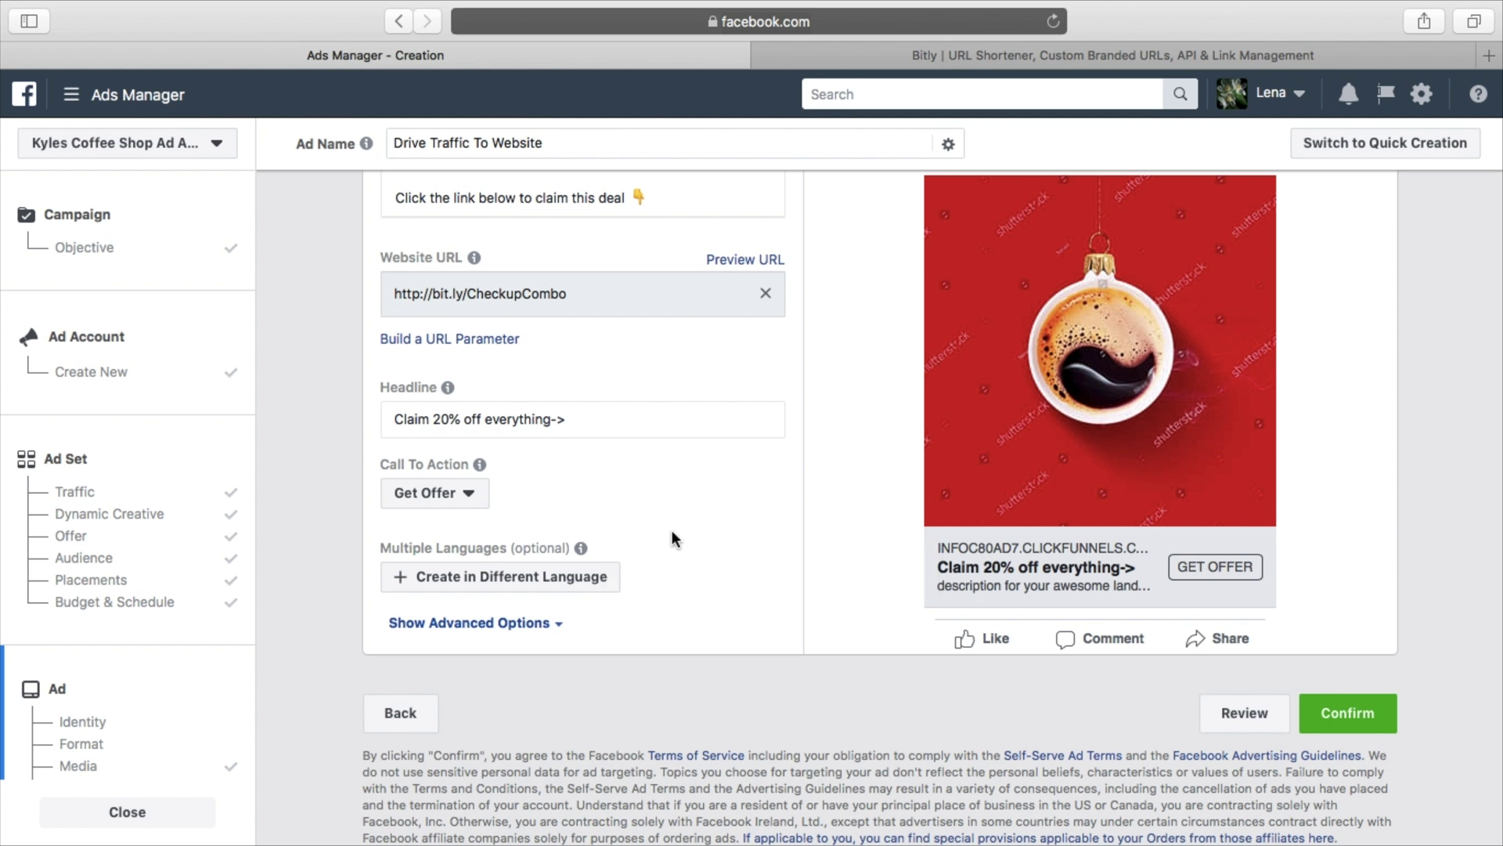
pyautogui.click(553, 654)
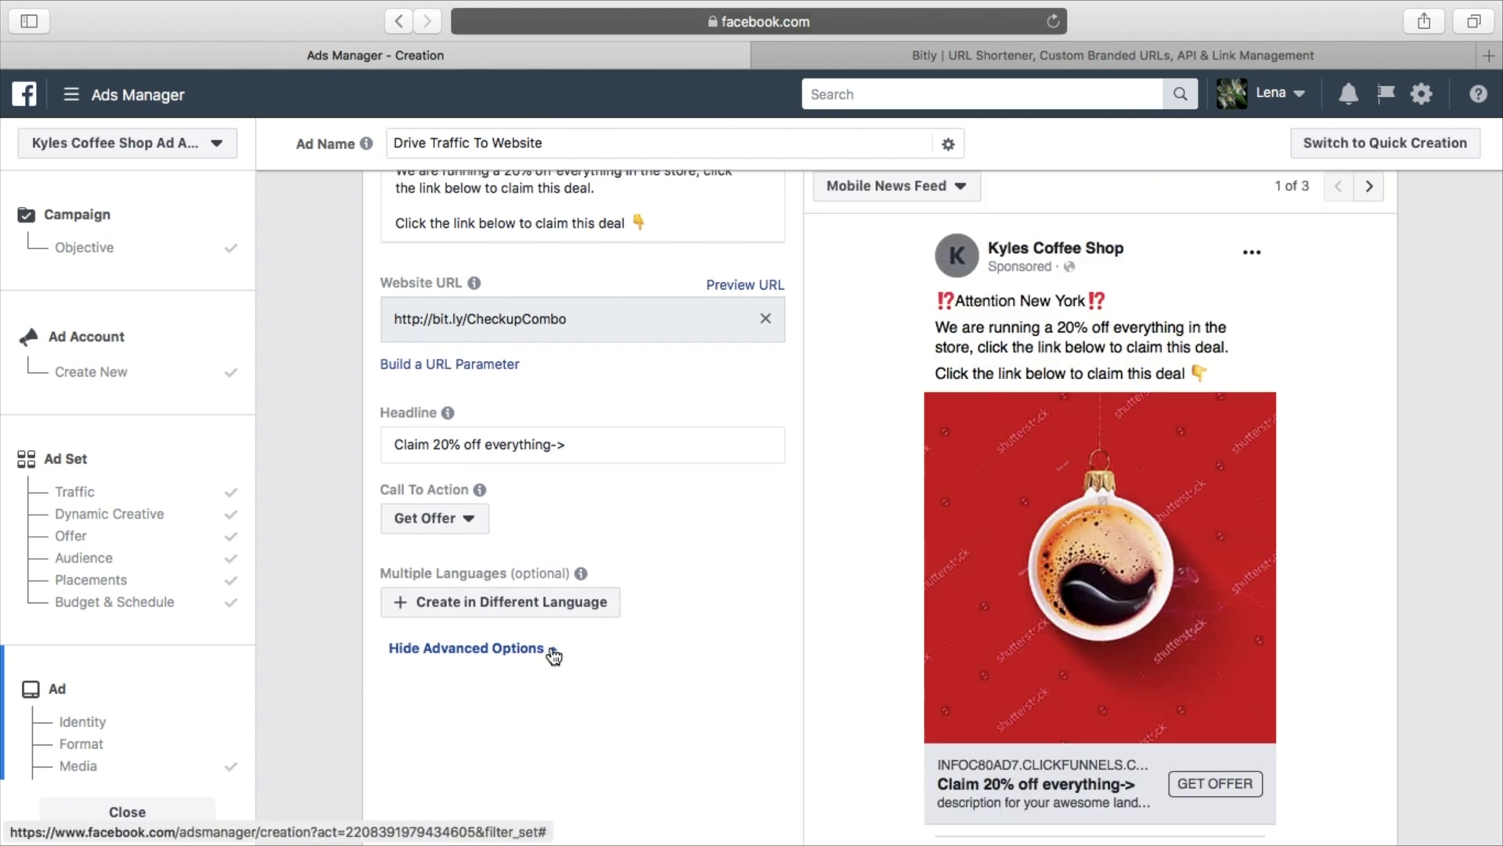
pyautogui.scroll(-4, 642, 639)
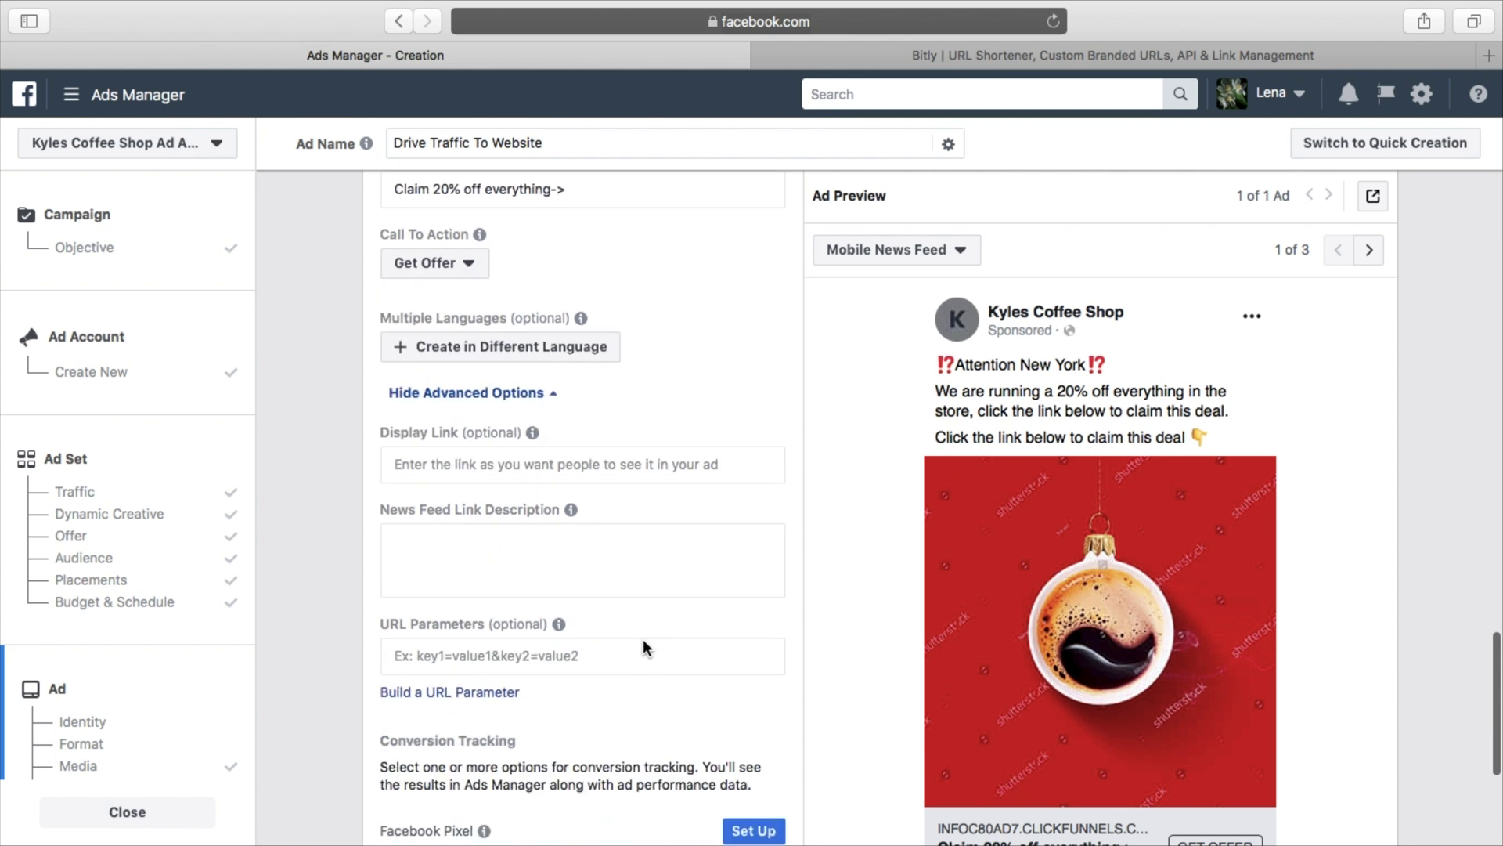
pyautogui.scroll(-4, 1018, 587)
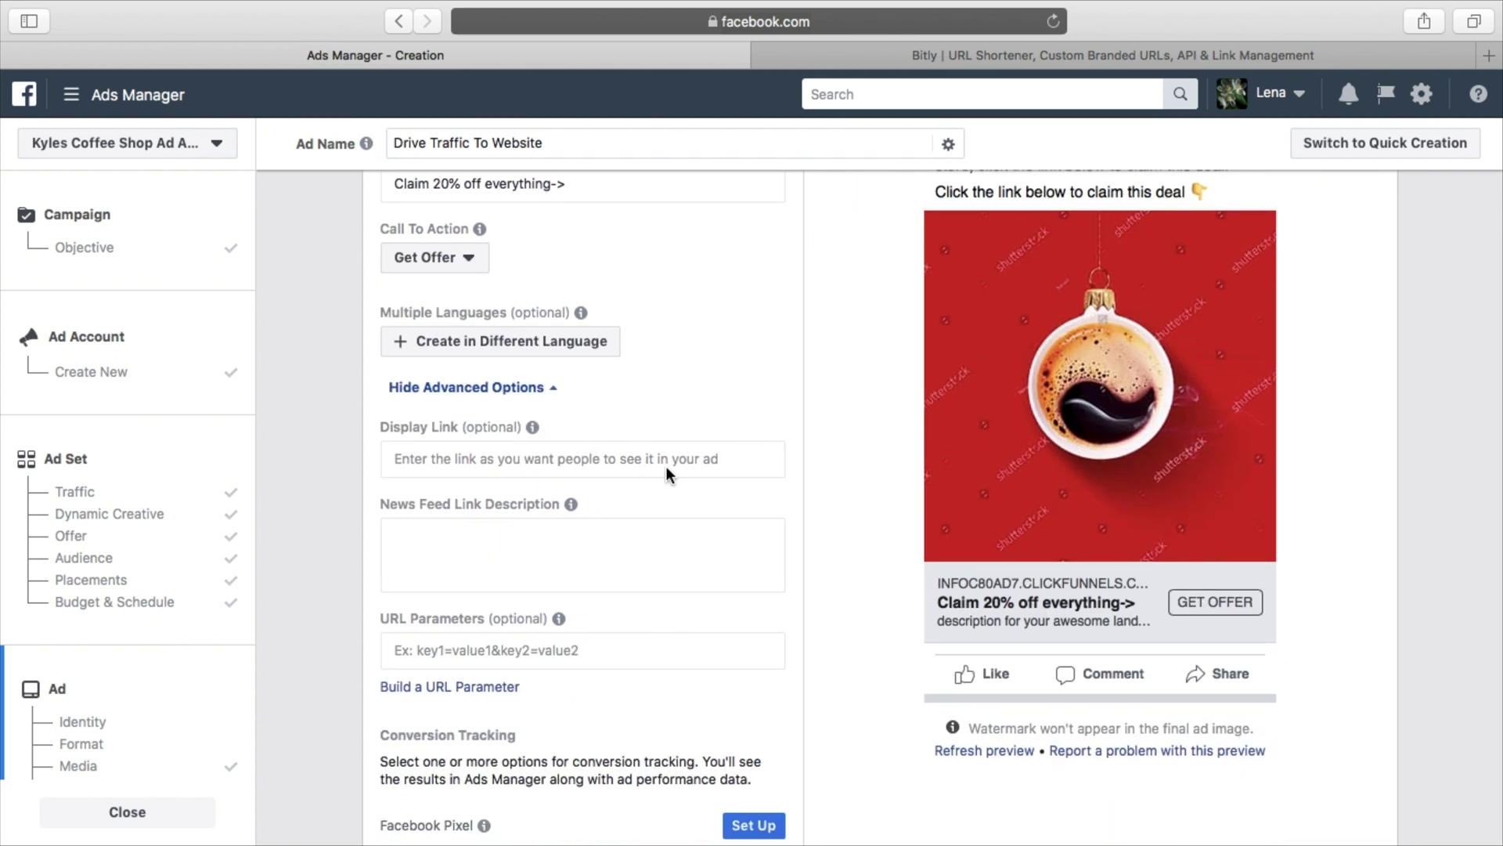
pyautogui.scroll(1, 770, 454)
pyautogui.scroll(5, 770, 454)
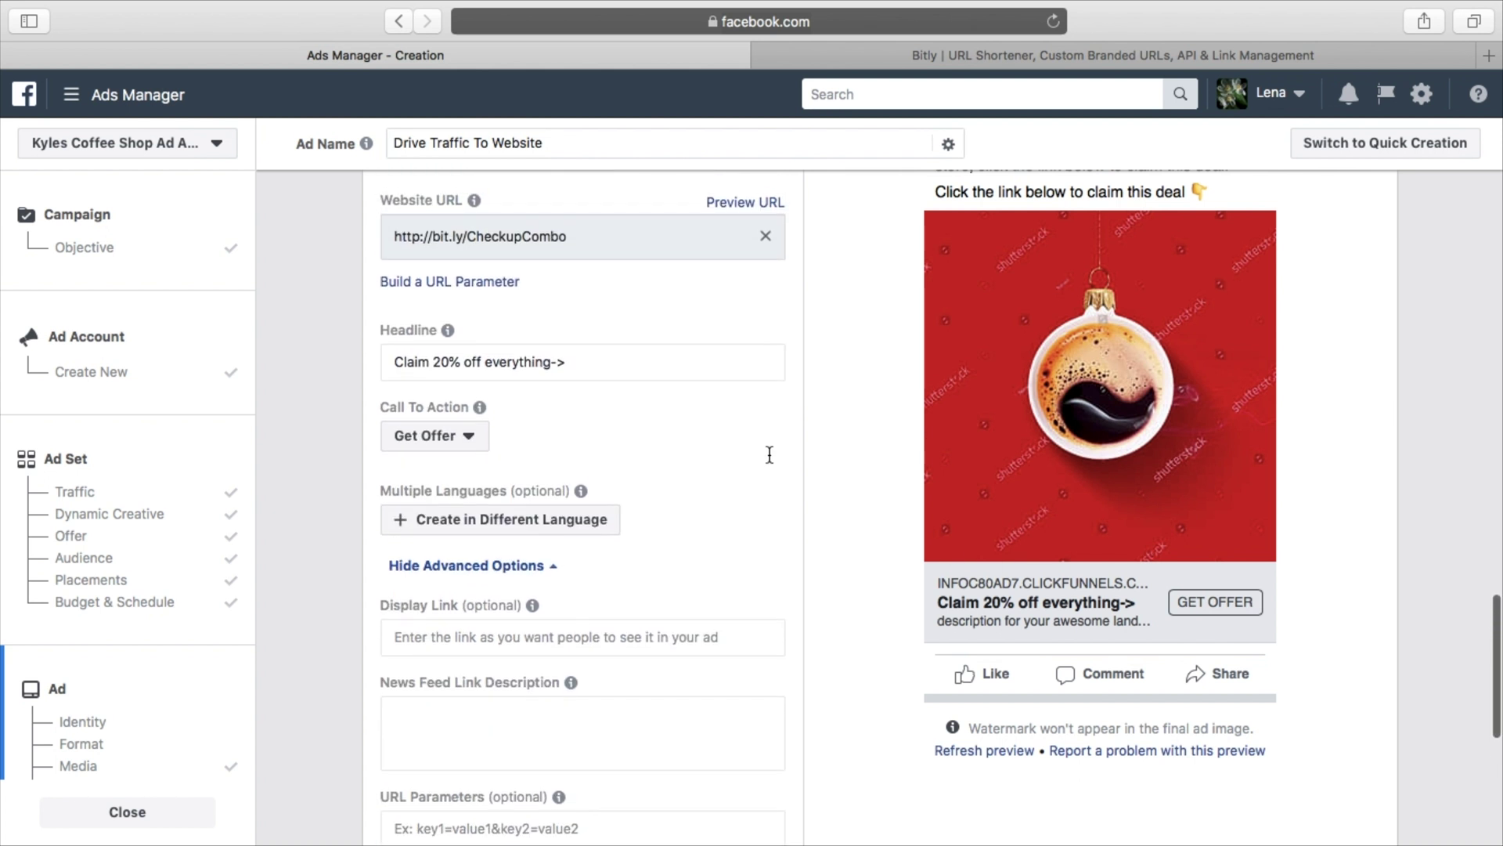
pyautogui.scroll(-4, 574, 514)
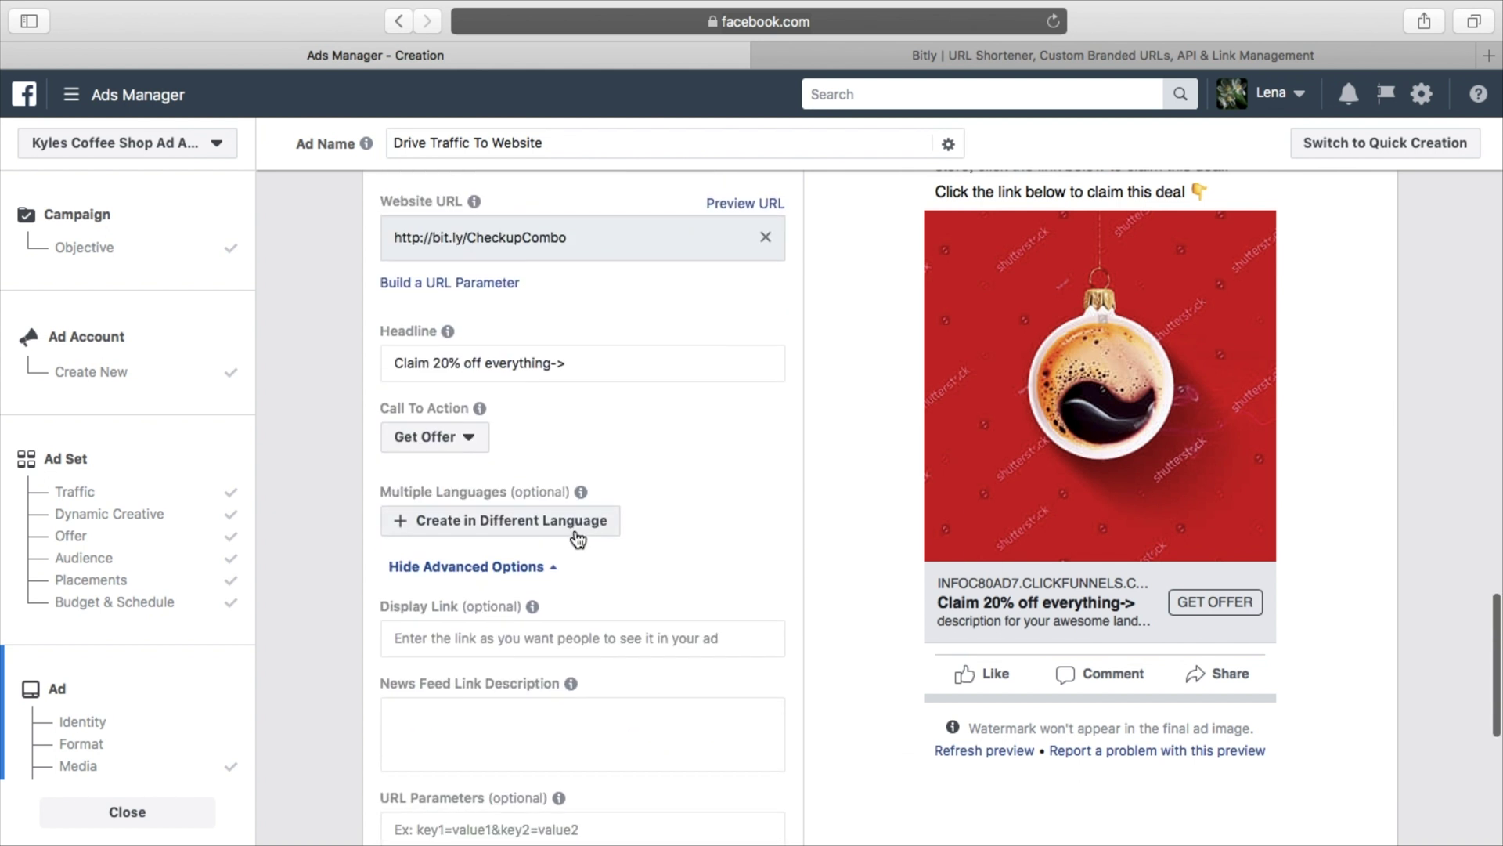
pyautogui.click(589, 644)
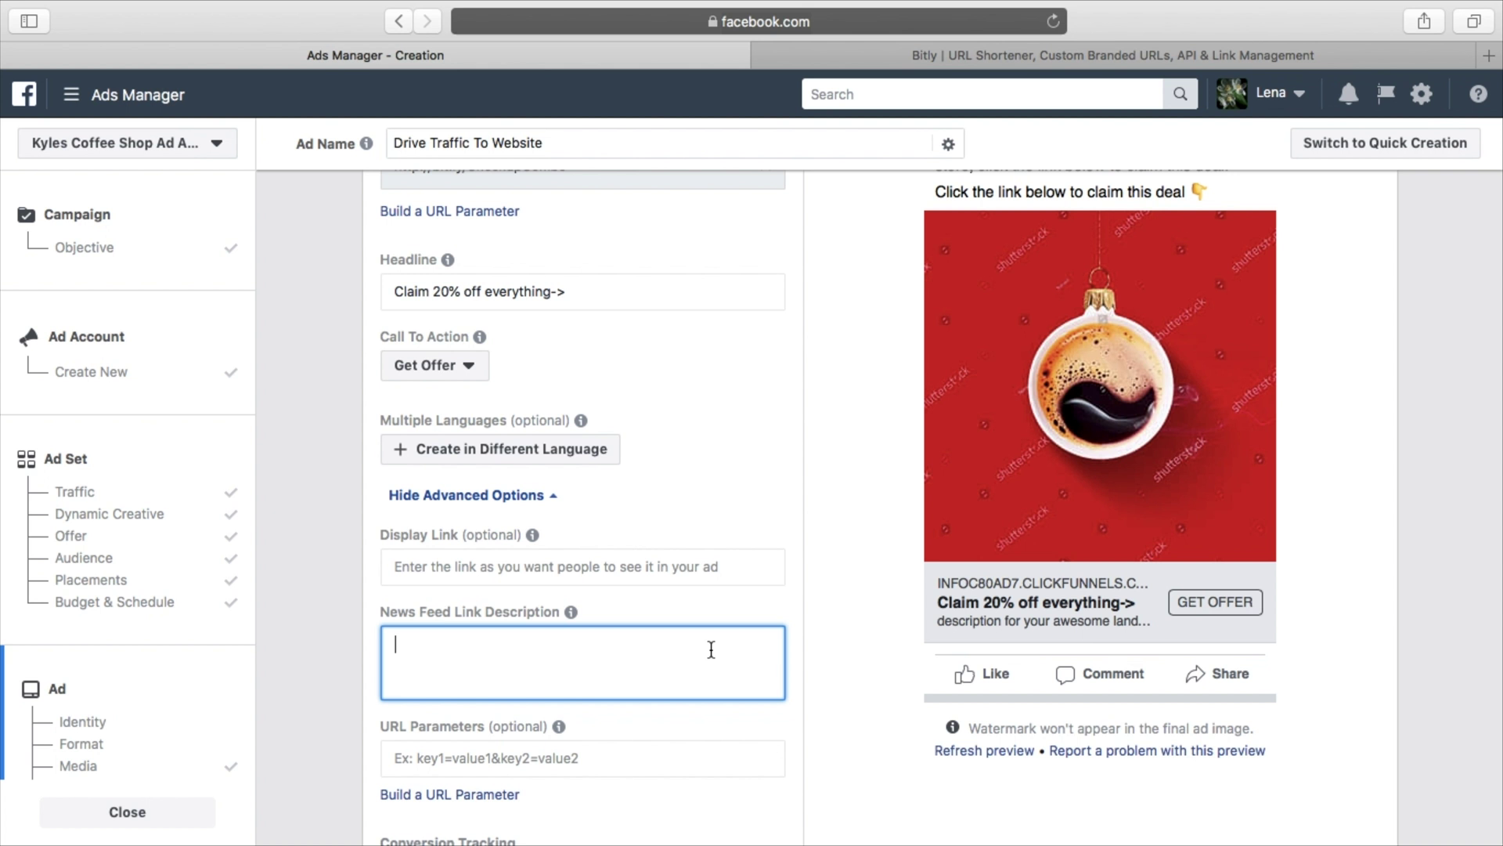
# Enter the News Feed Link Description 'Hurry on 35 coupons left --->' and check it in the preview
pyautogui.write('Hurry on 35 coupons left')
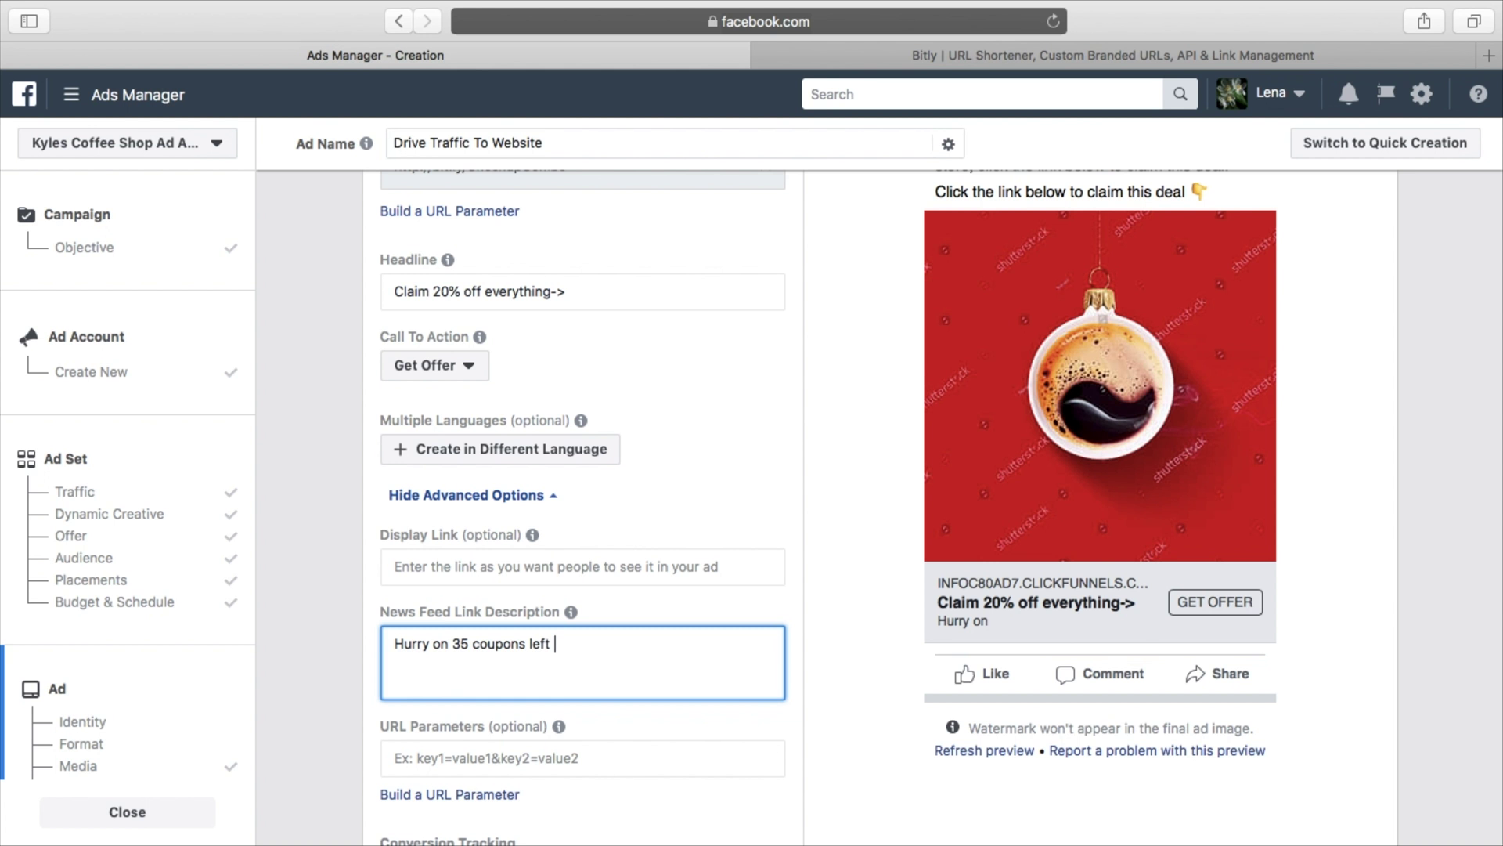
pyautogui.write(' ---')
pyautogui.click(793, 612)
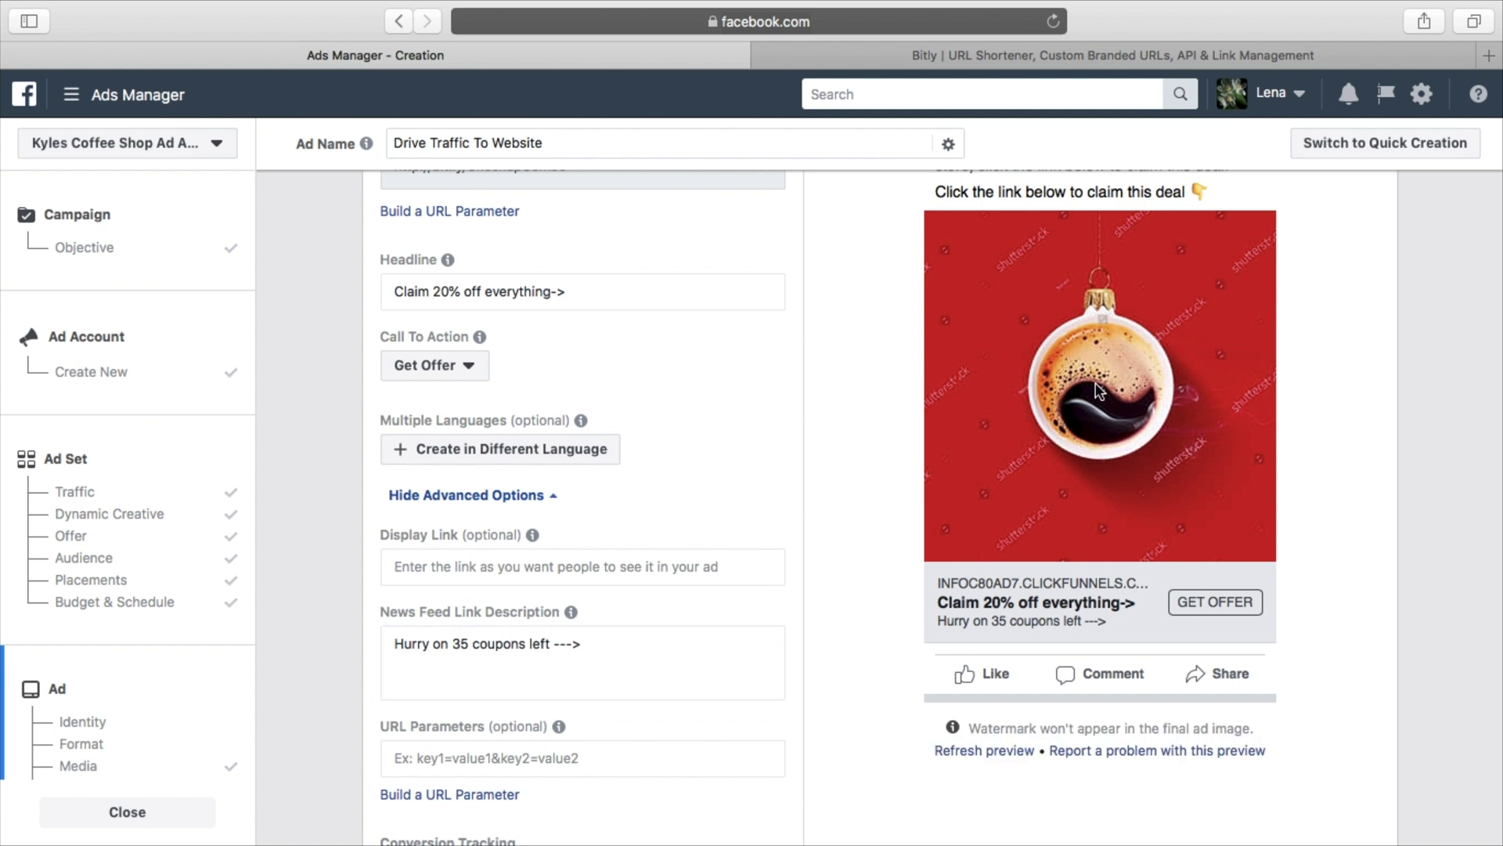
pyautogui.scroll(5, 1098, 389)
pyautogui.scroll(-5, 1096, 384)
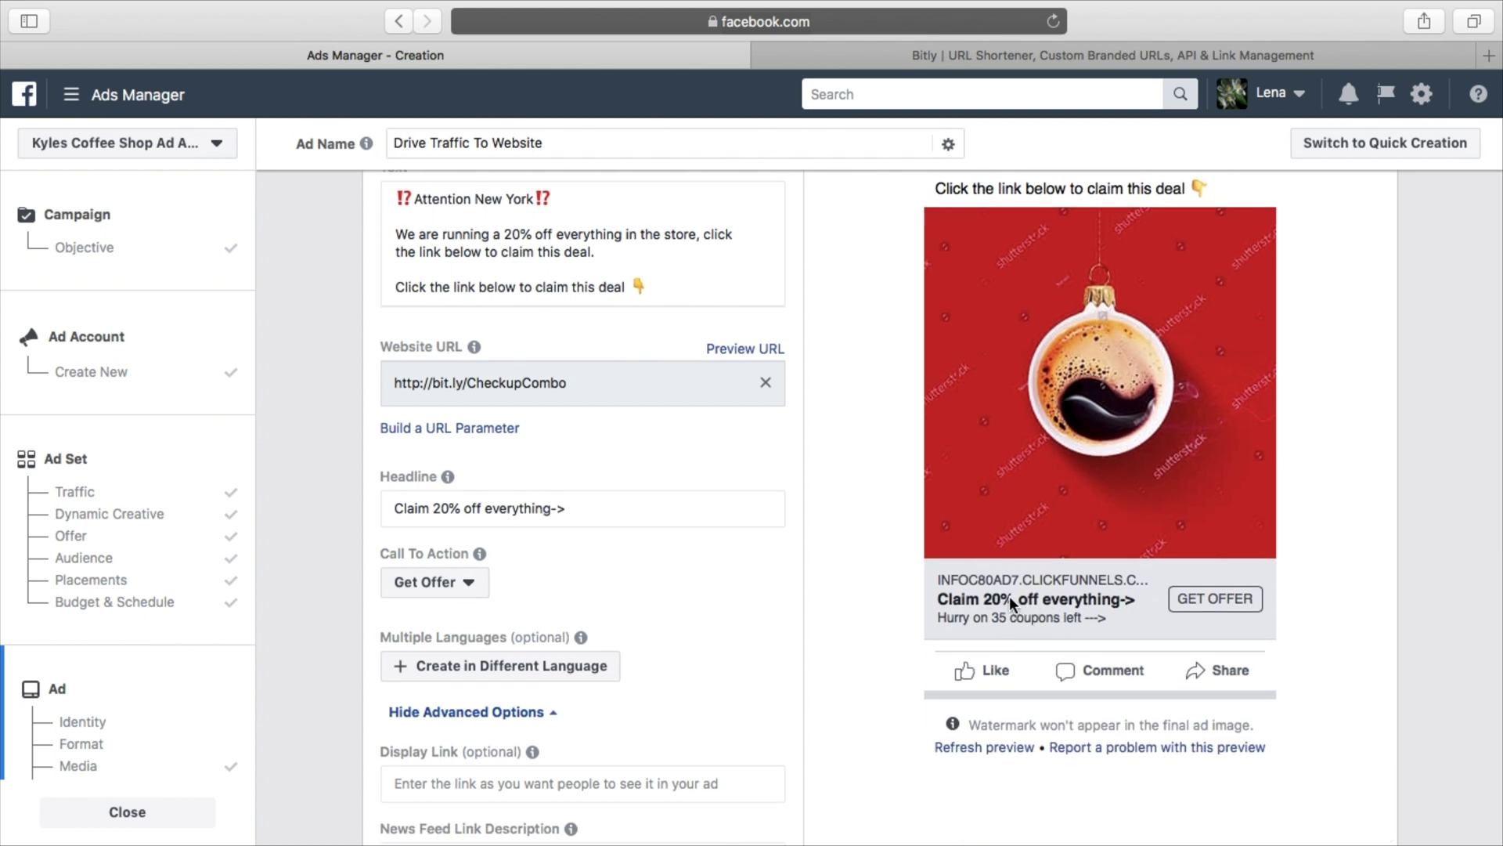
pyautogui.scroll(2, 1019, 604)
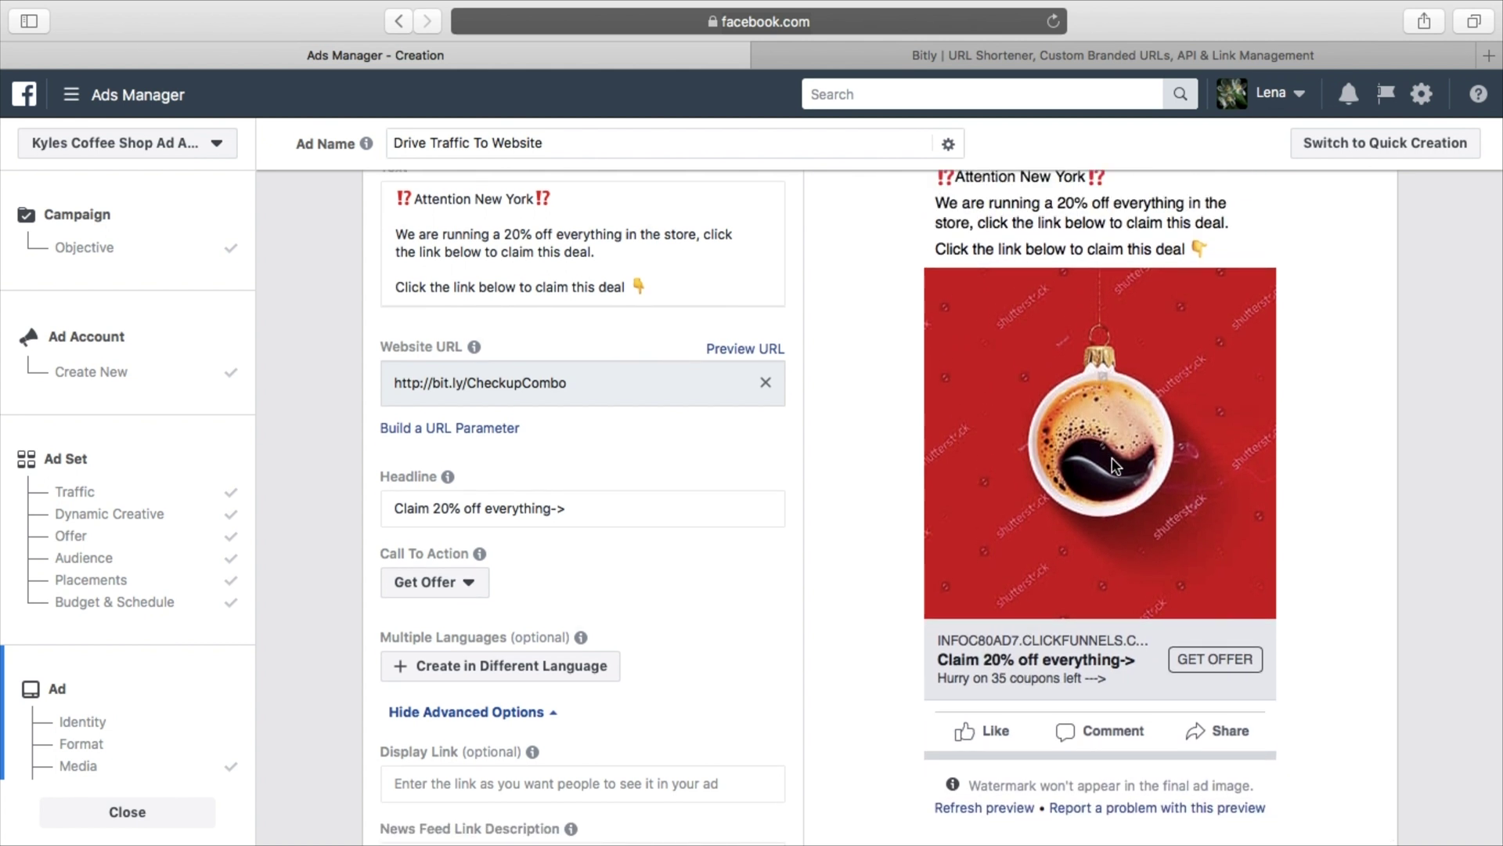
pyautogui.scroll(3, 1110, 459)
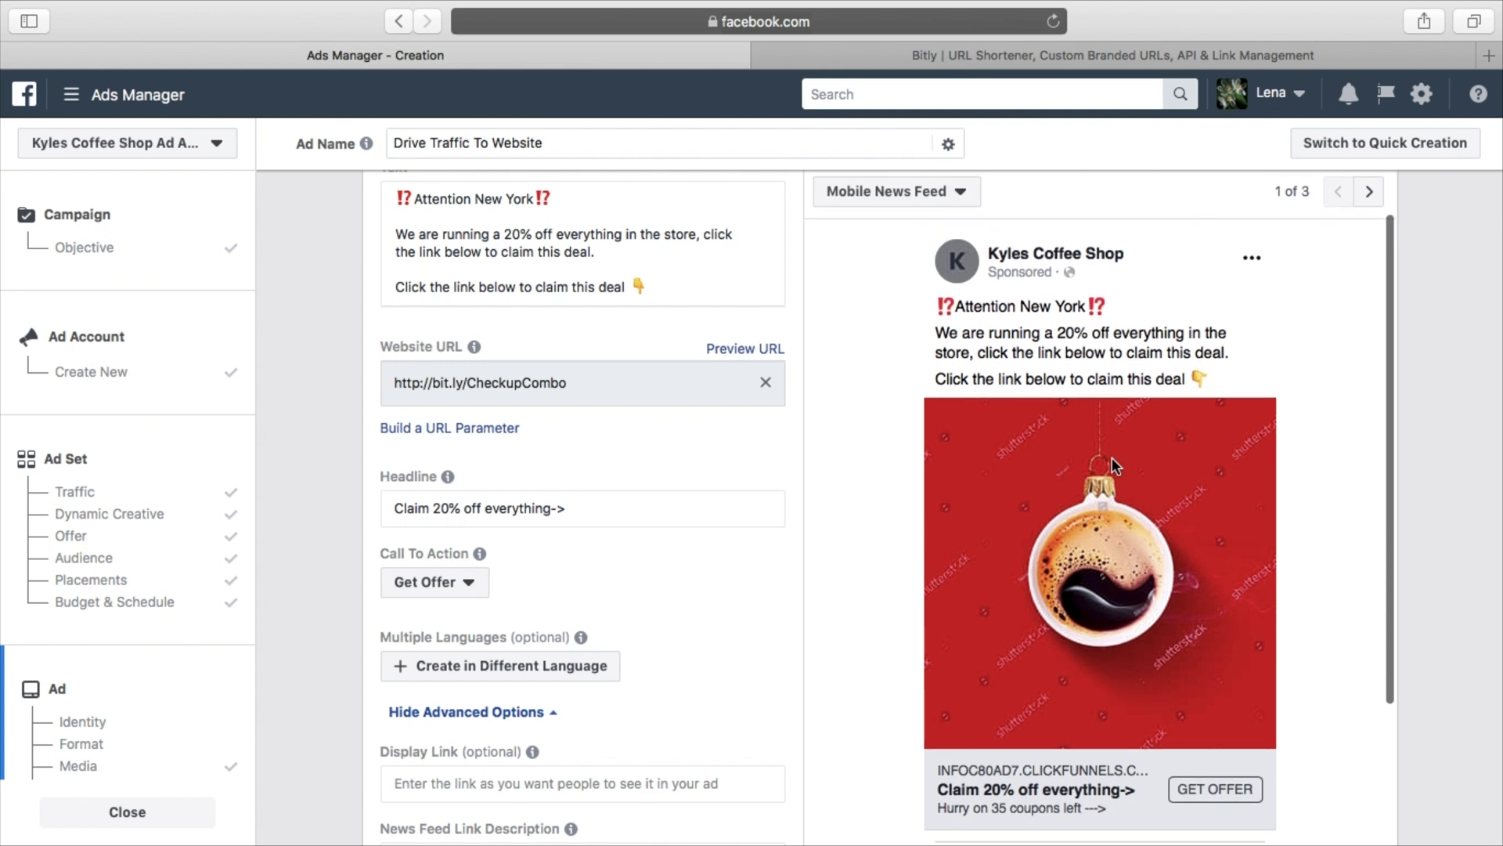
pyautogui.scroll(-4, 1031, 598)
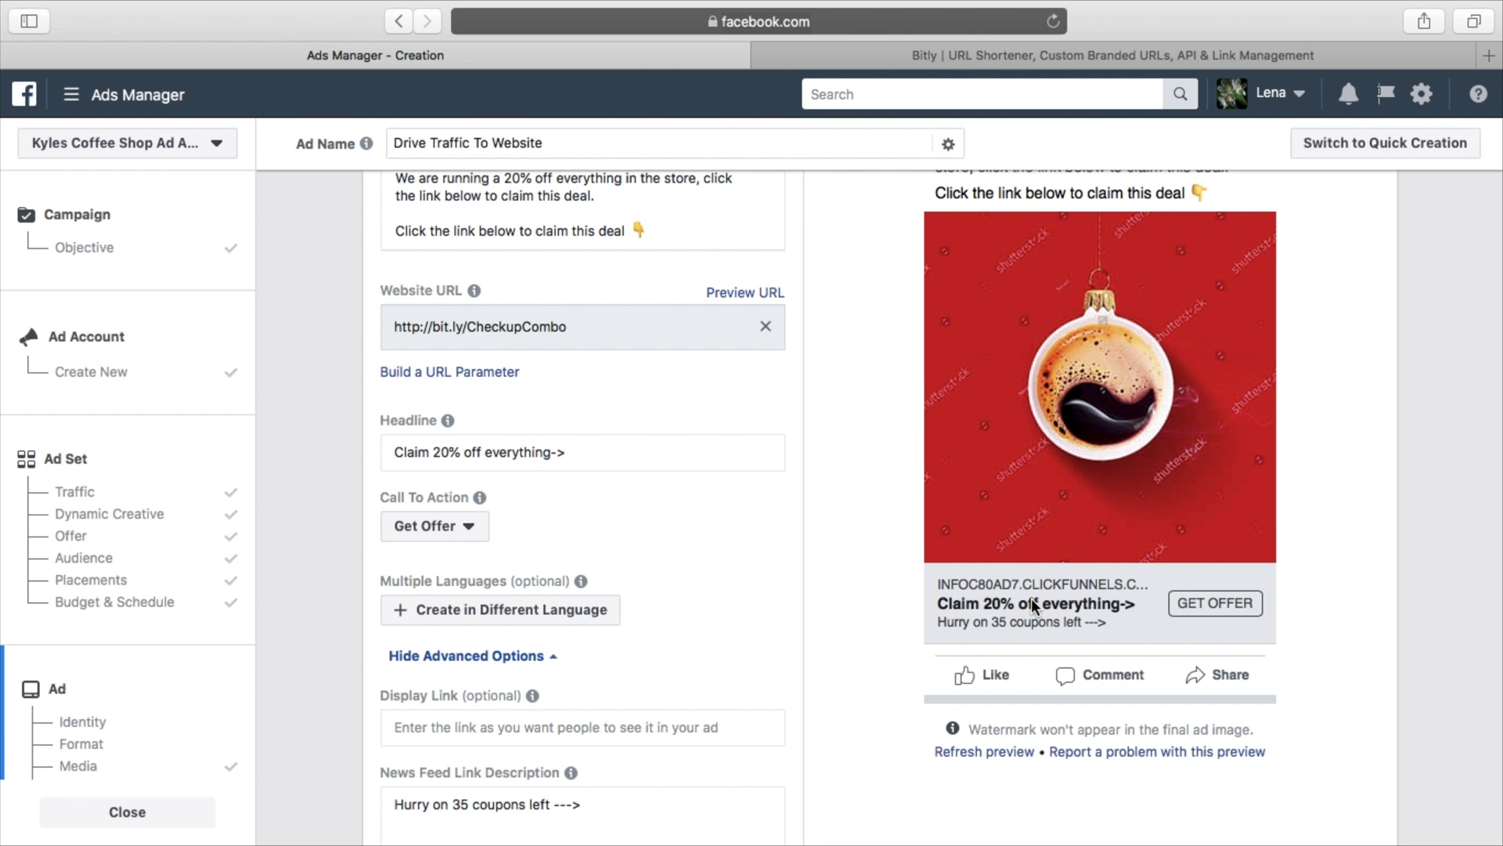
pyautogui.scroll(-8, 613, 571)
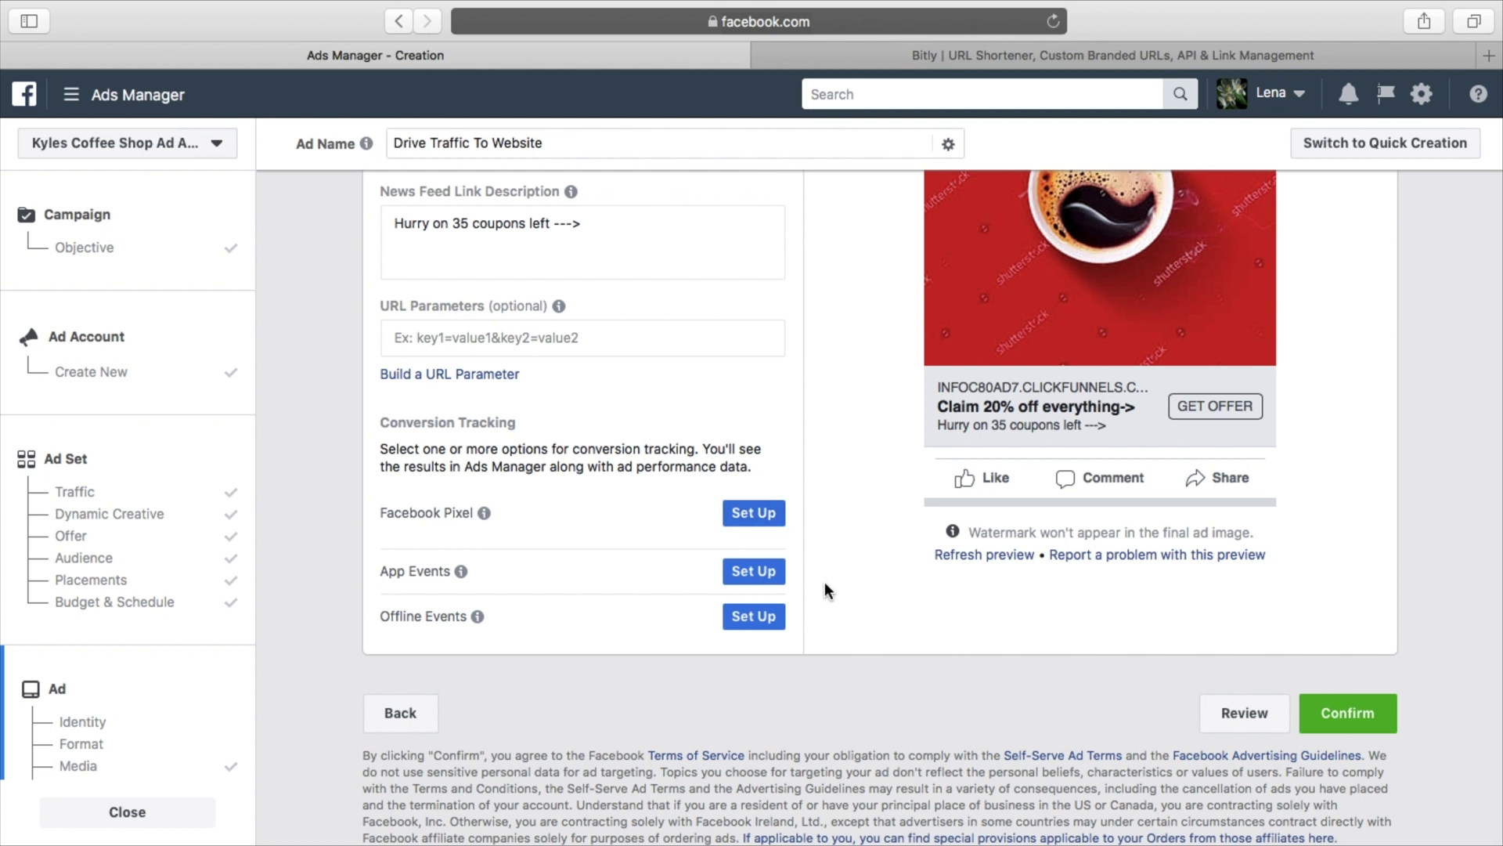
pyautogui.moveTo(462, 571)
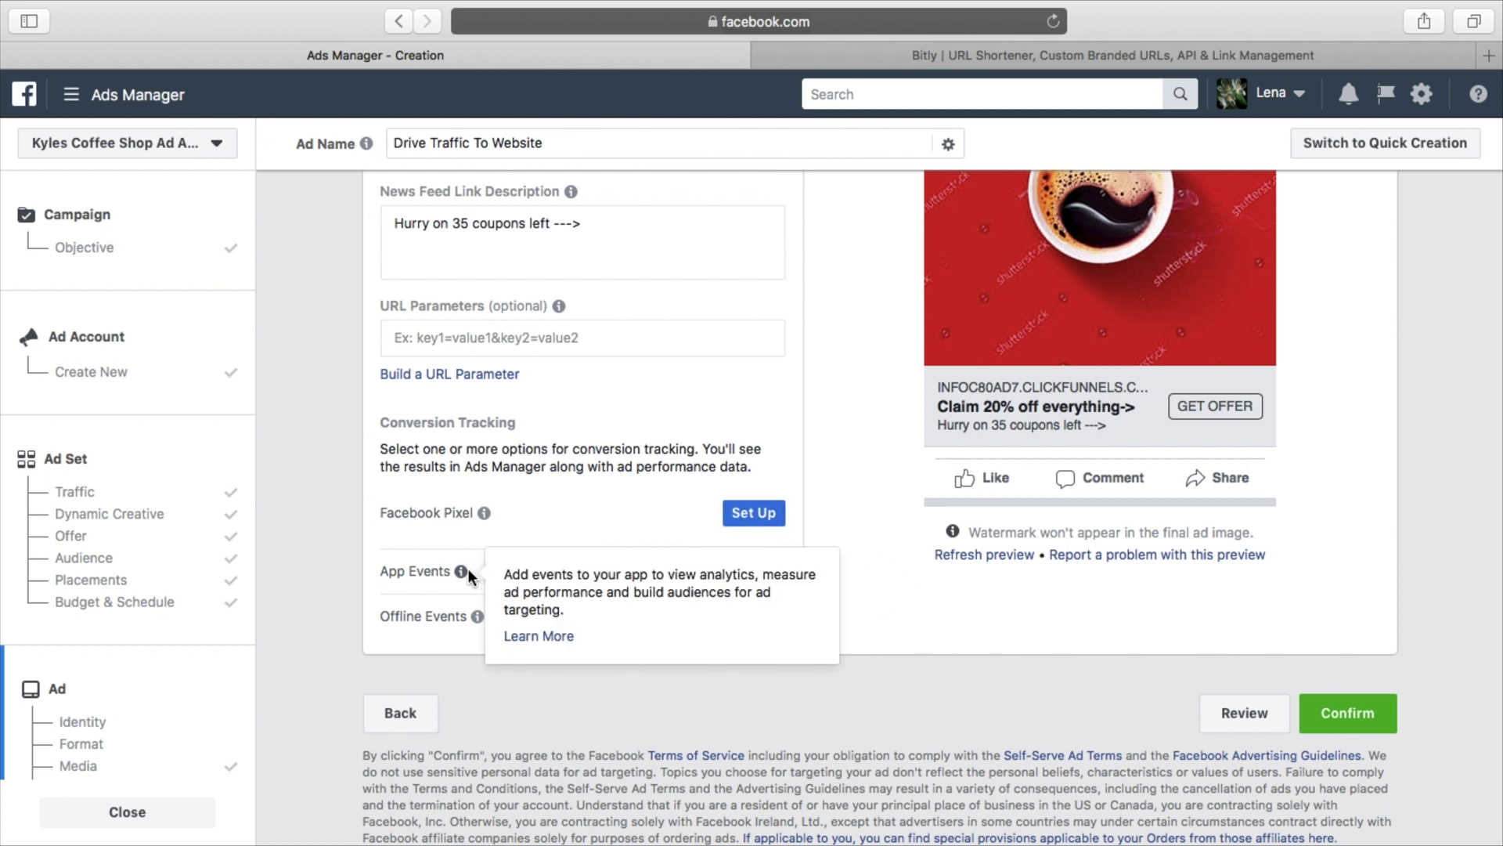
pyautogui.moveTo(477, 609)
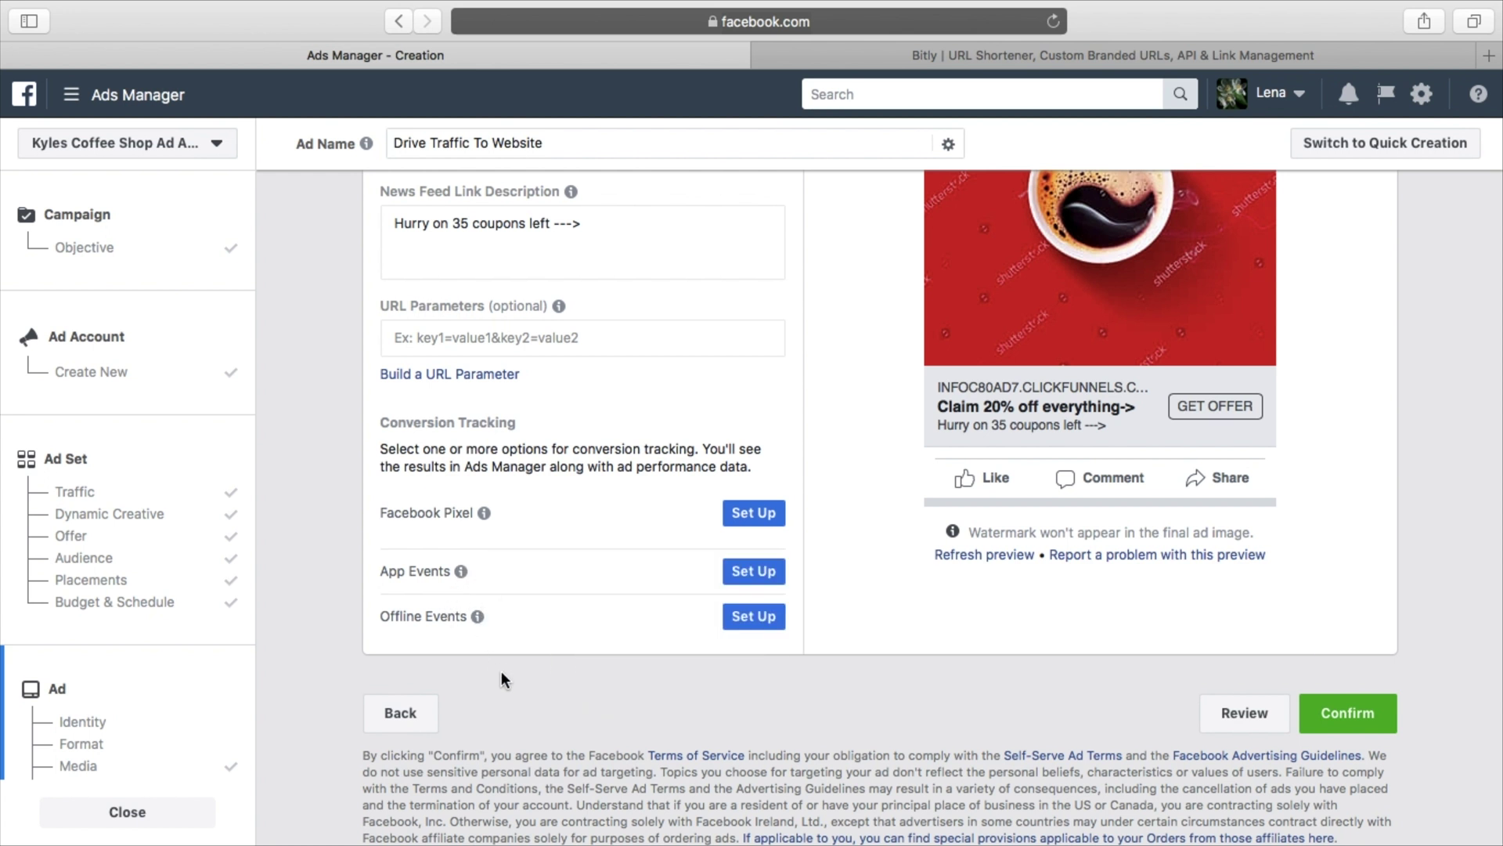
pyautogui.scroll(3, 865, 702)
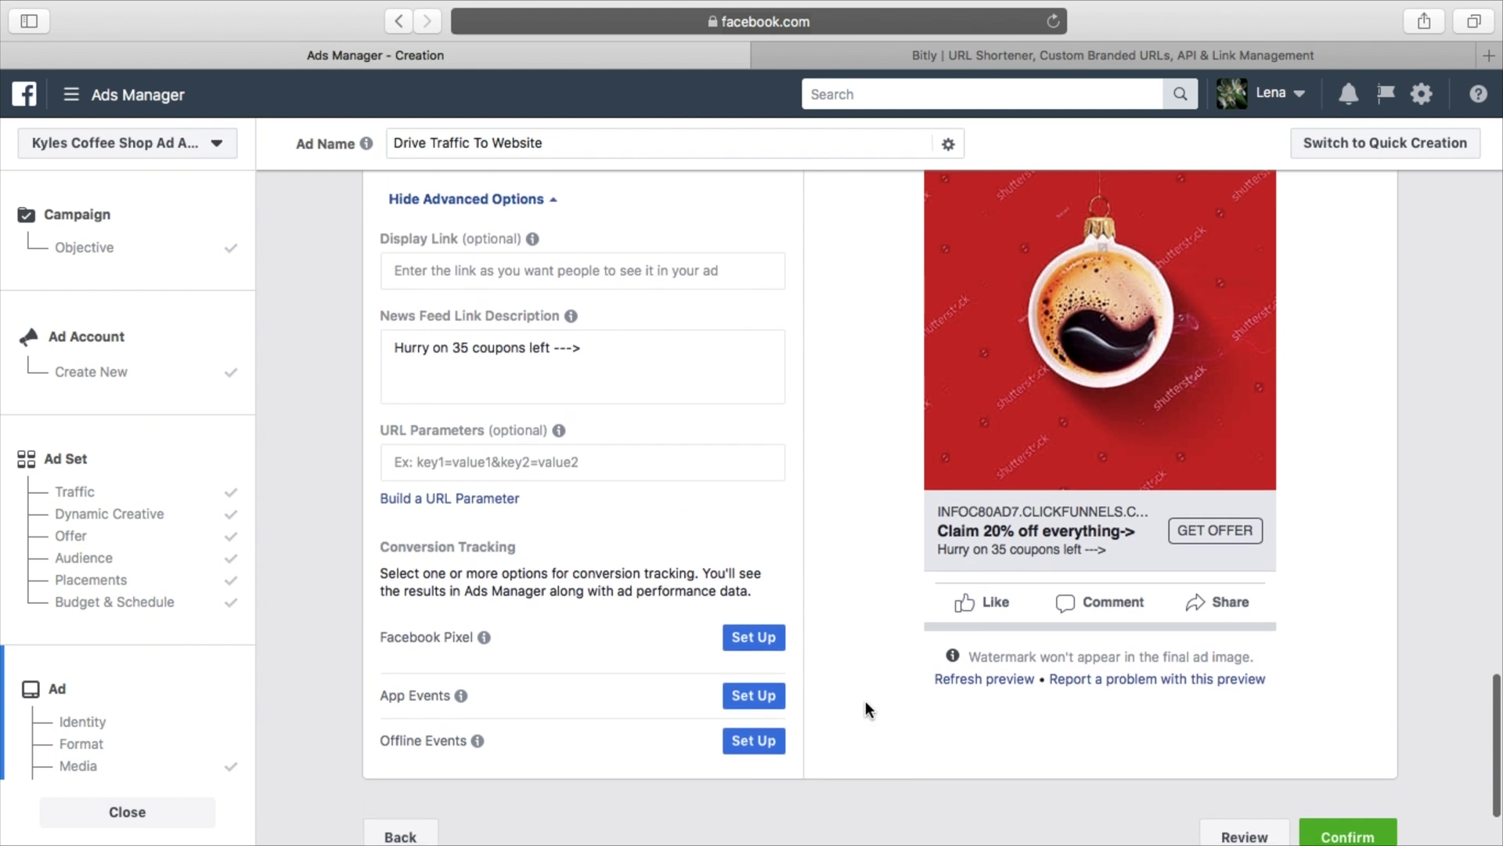
pyautogui.scroll(-3, 866, 700)
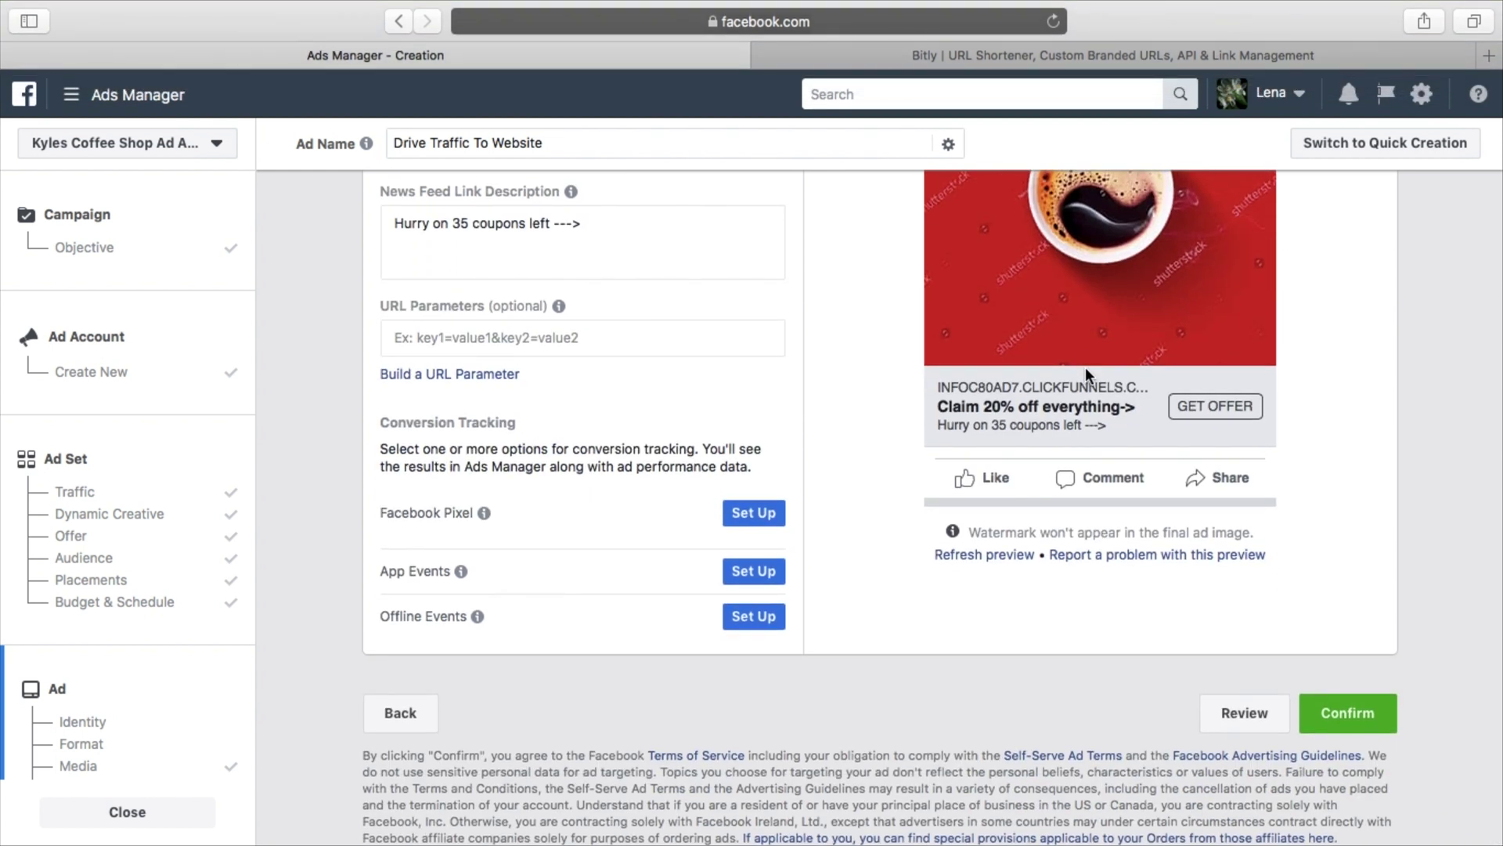
pyautogui.click(1256, 714)
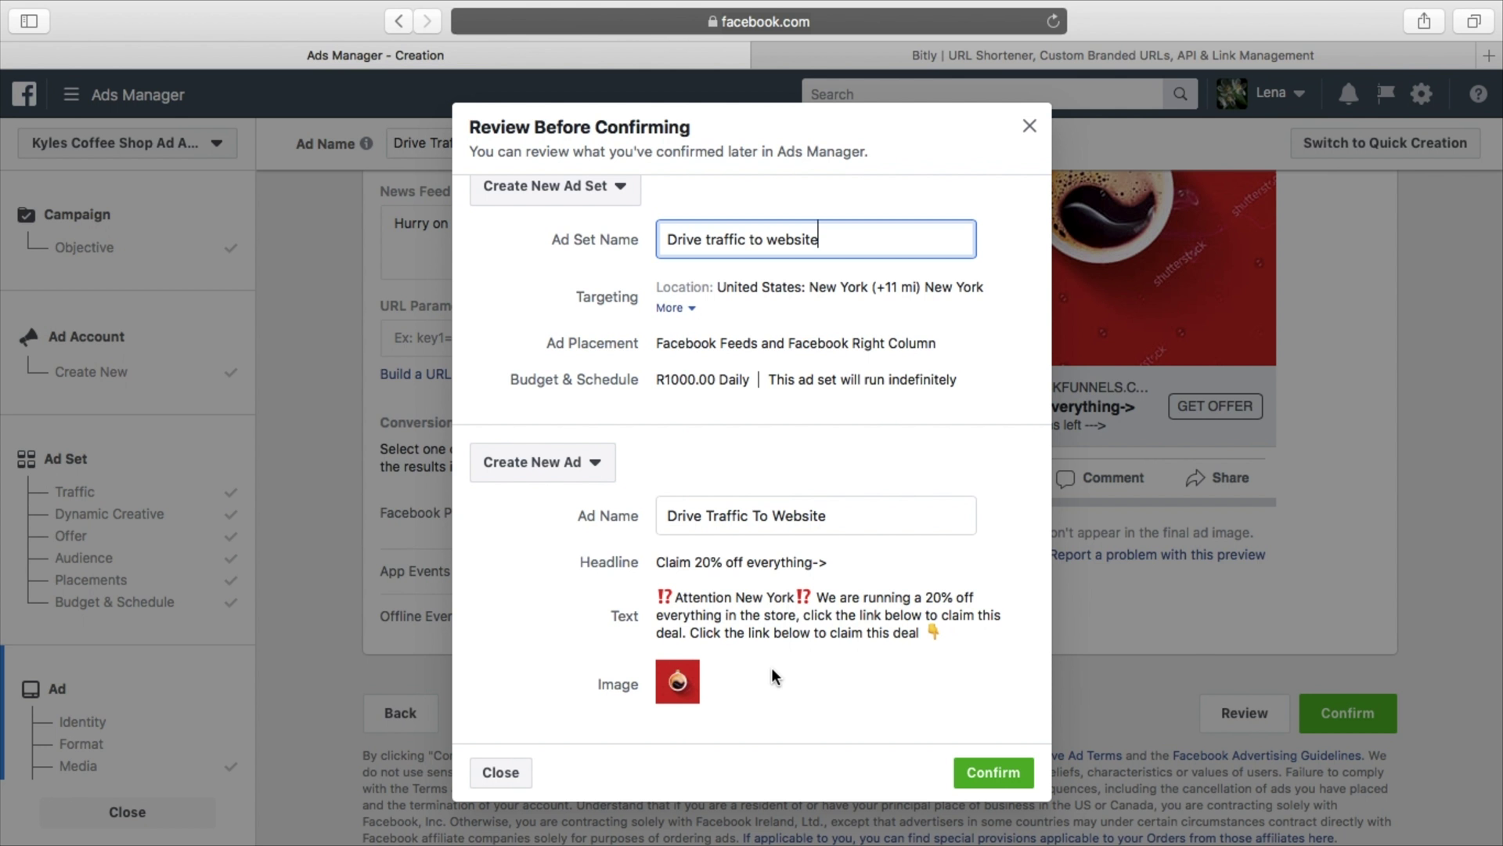
pyautogui.click(1026, 127)
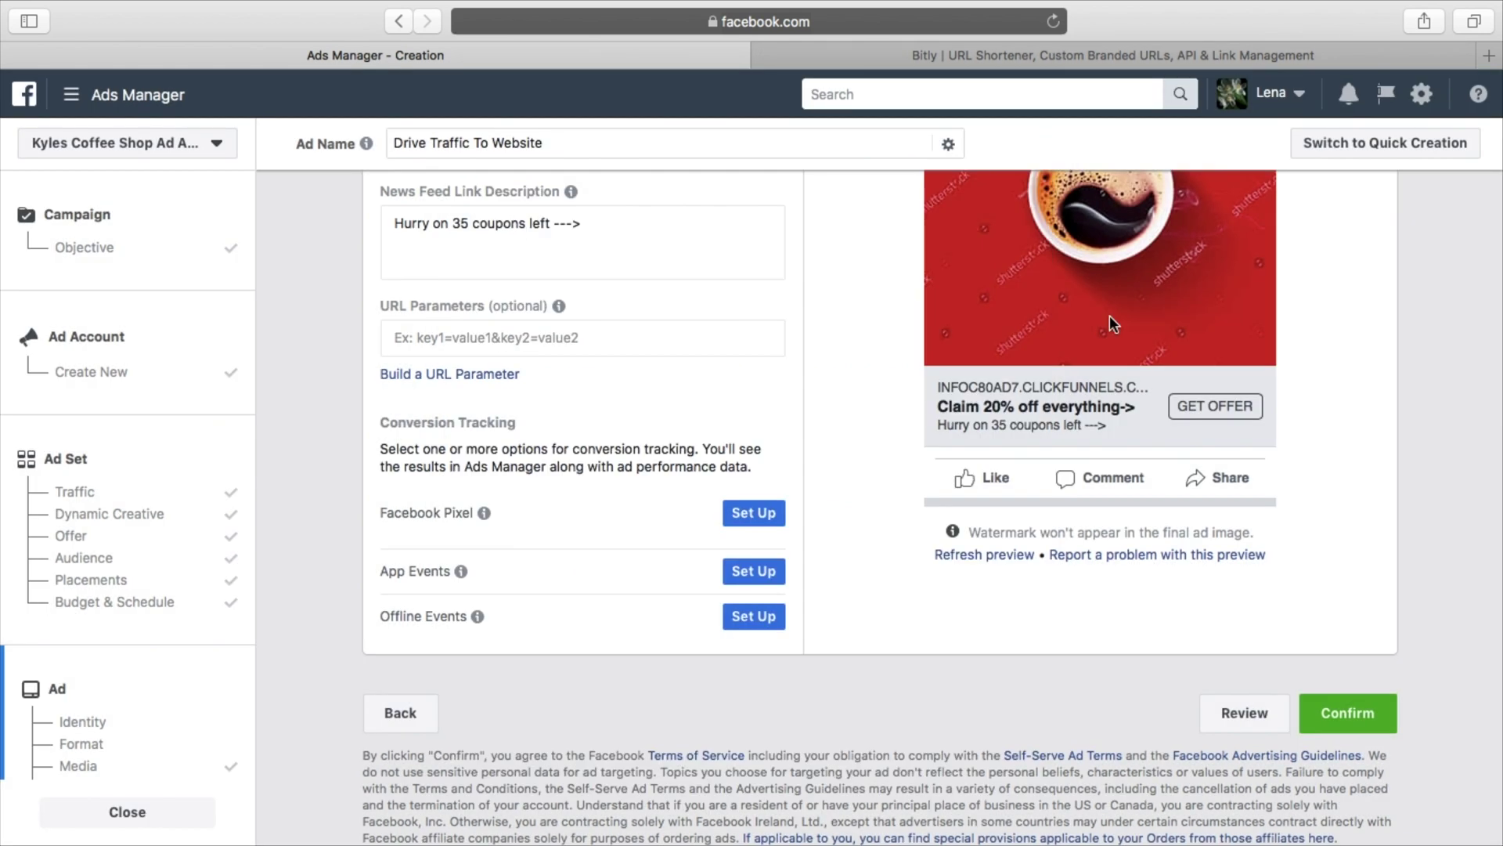
# Revisit the campaign's Traffic objective, then go to the Ad Account setup step
pyautogui.scroll(3, 1110, 315)
pyautogui.click(119, 254)
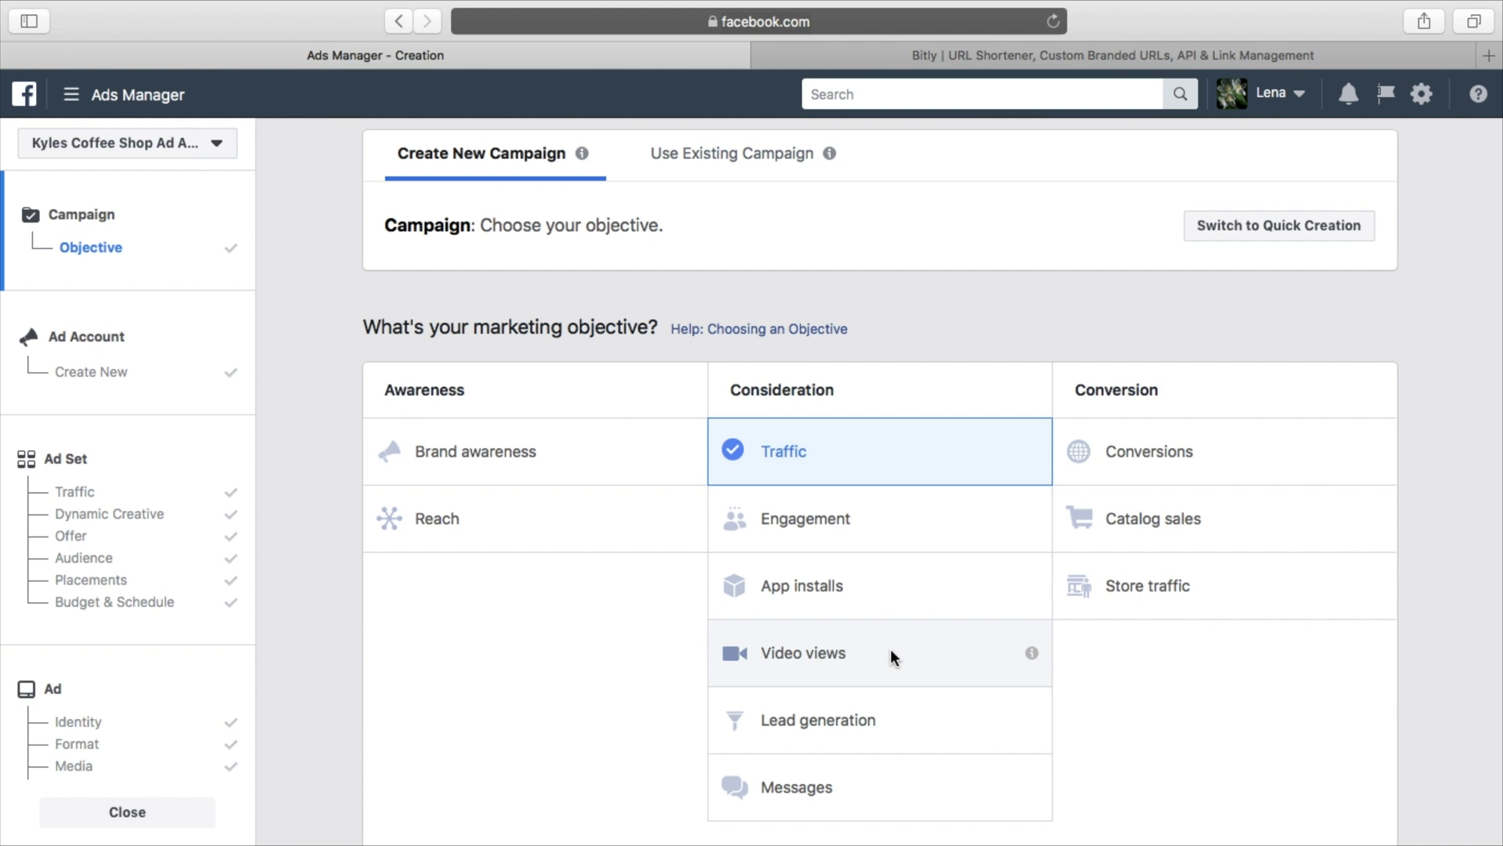
pyautogui.click(140, 379)
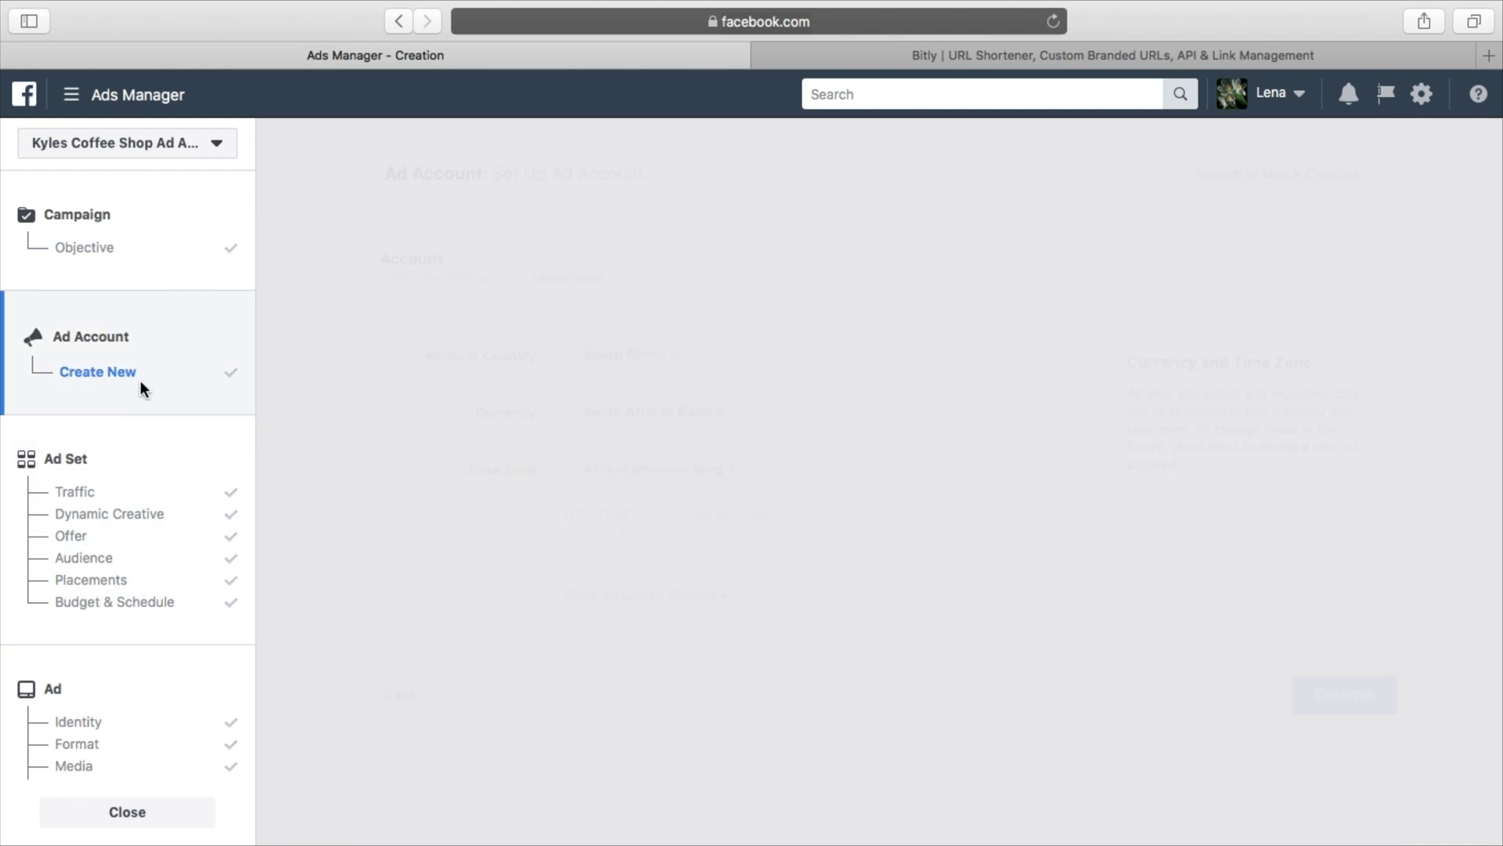
# Review the ad set's Facebook placements, leaving Feeds and Right Column selected
pyautogui.click(149, 493)
pyautogui.scroll(-10, 869, 467)
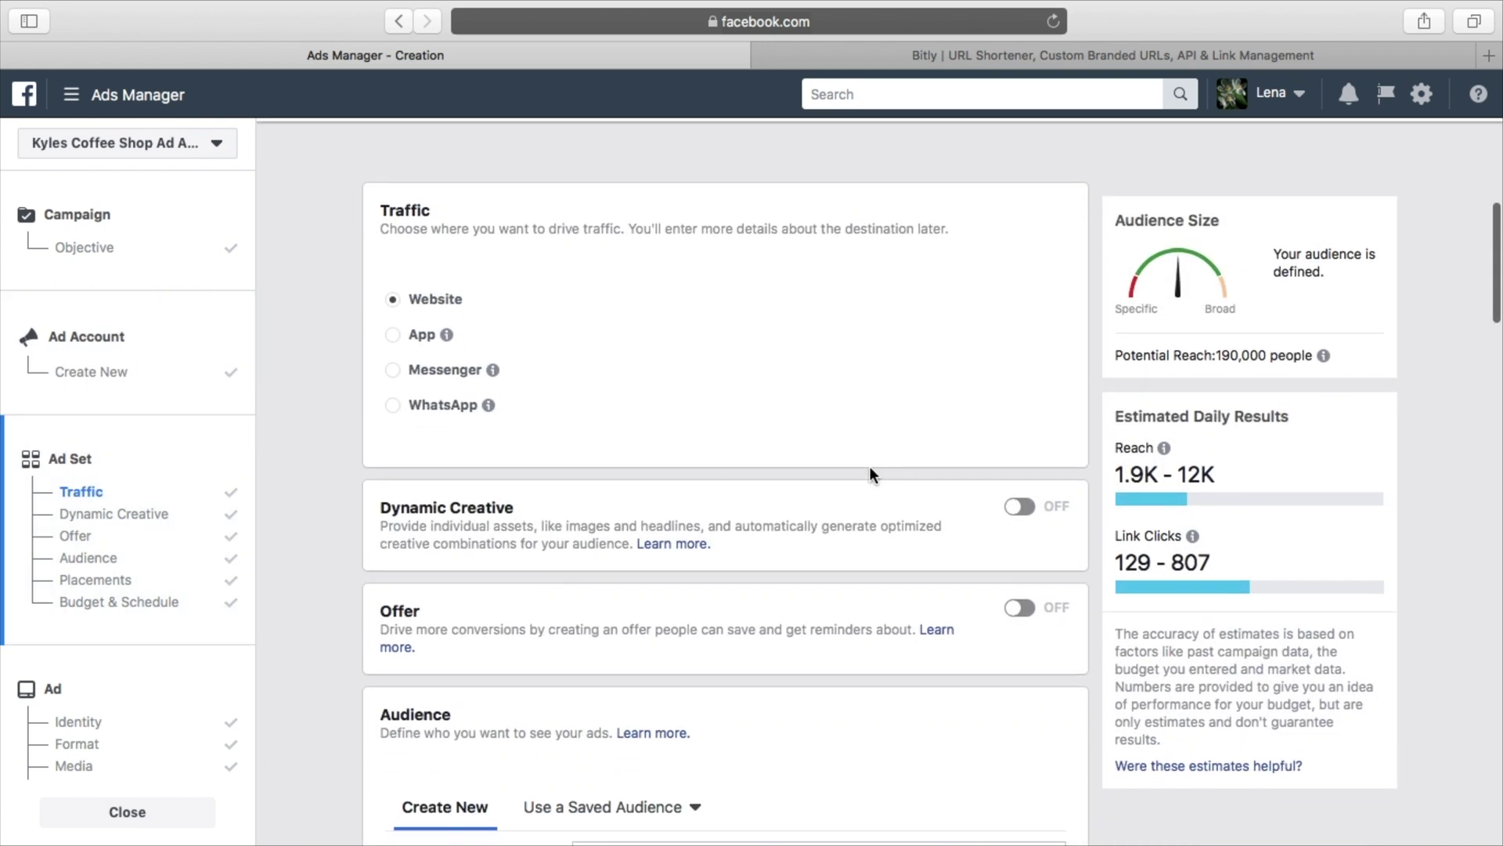
pyautogui.scroll(-15, 870, 470)
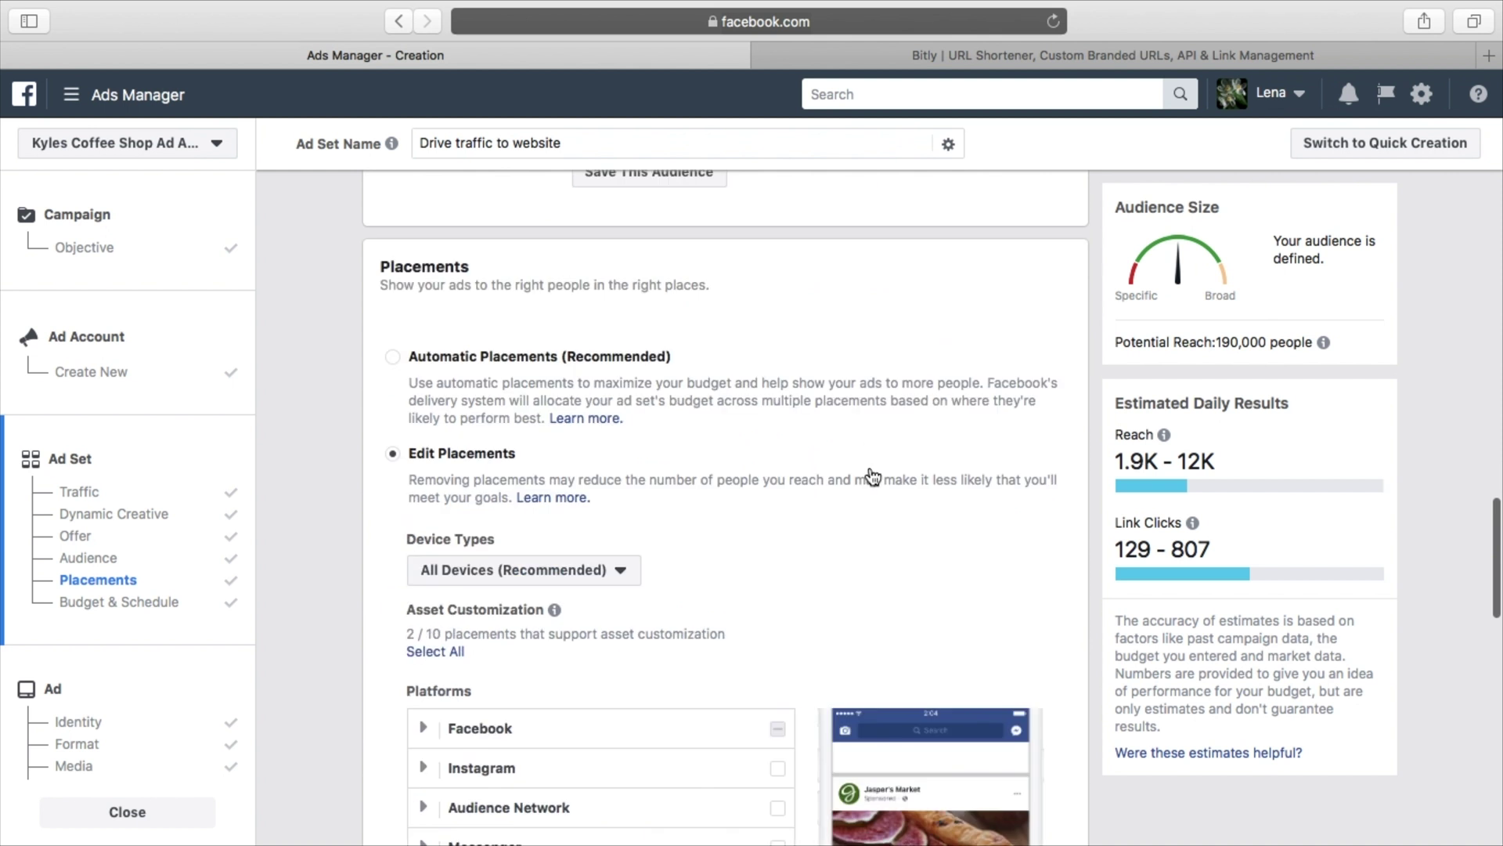
pyautogui.scroll(-3, 561, 473)
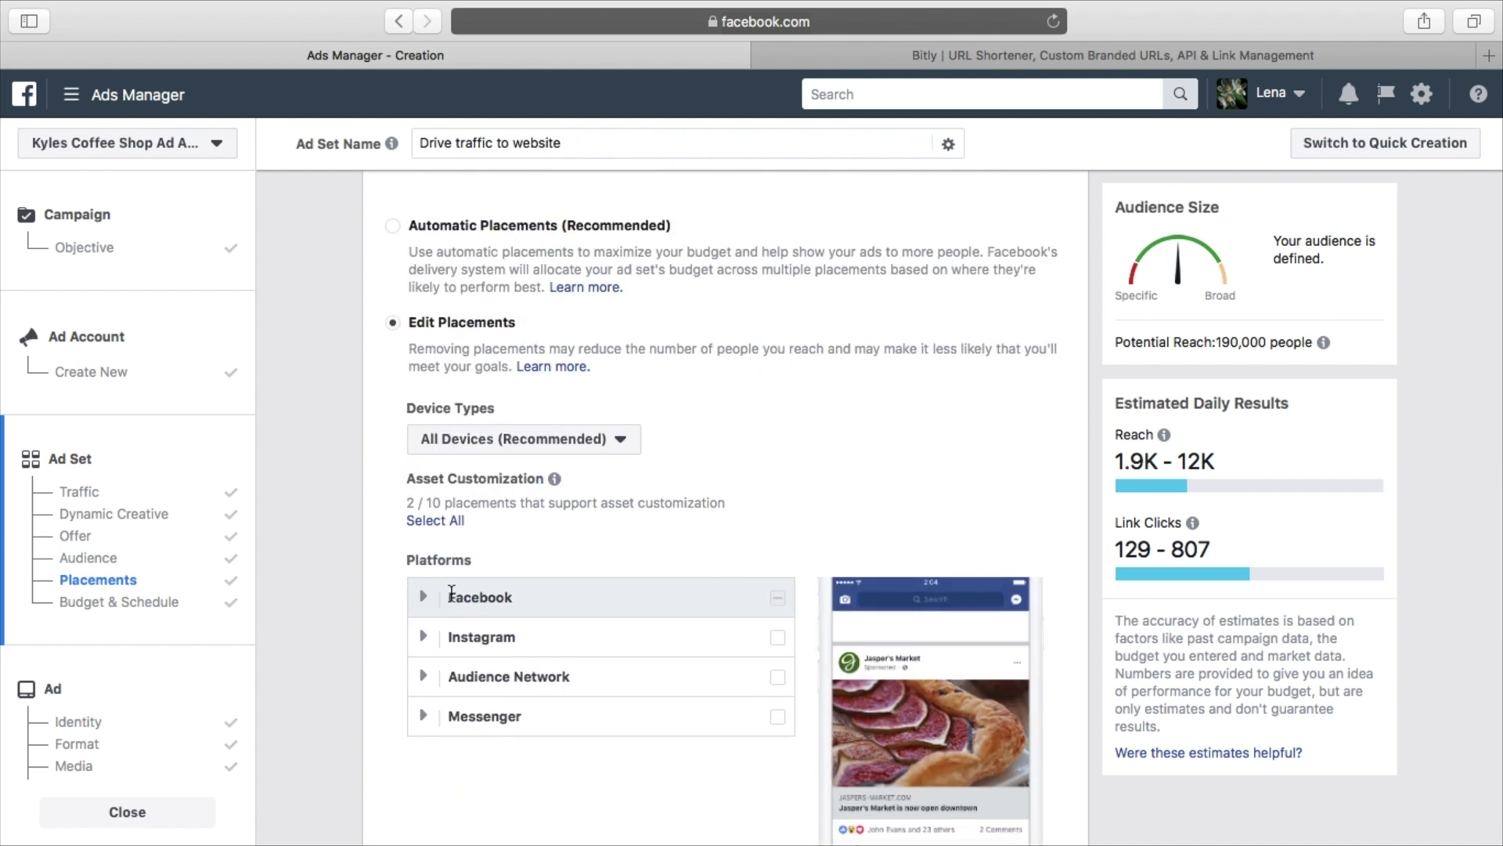
pyautogui.click(427, 600)
pyautogui.scroll(-1, 703, 681)
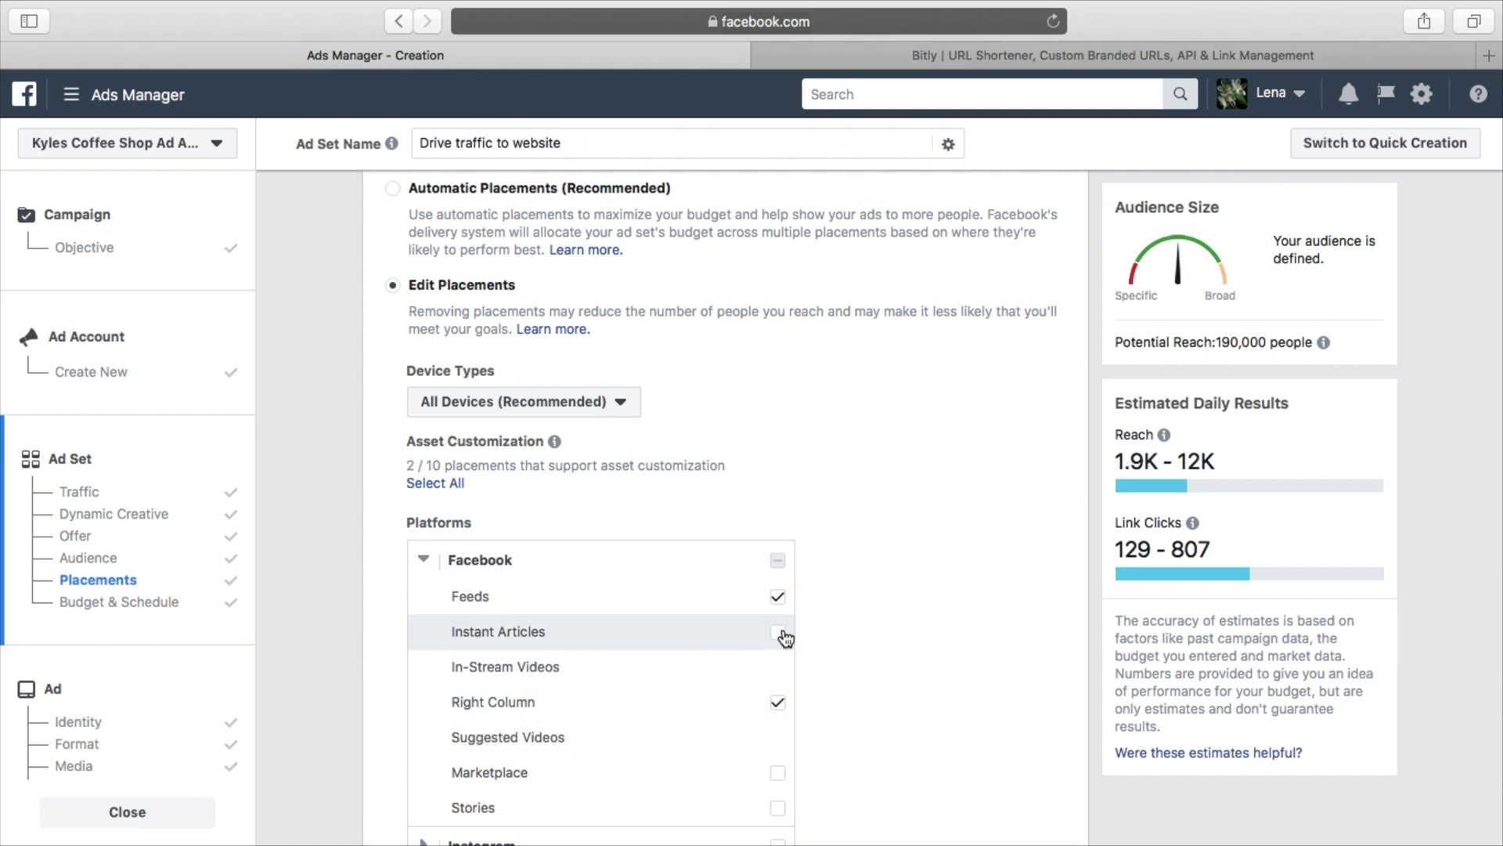
pyautogui.scroll(-1, 781, 683)
pyautogui.click(781, 684)
pyautogui.click(779, 682)
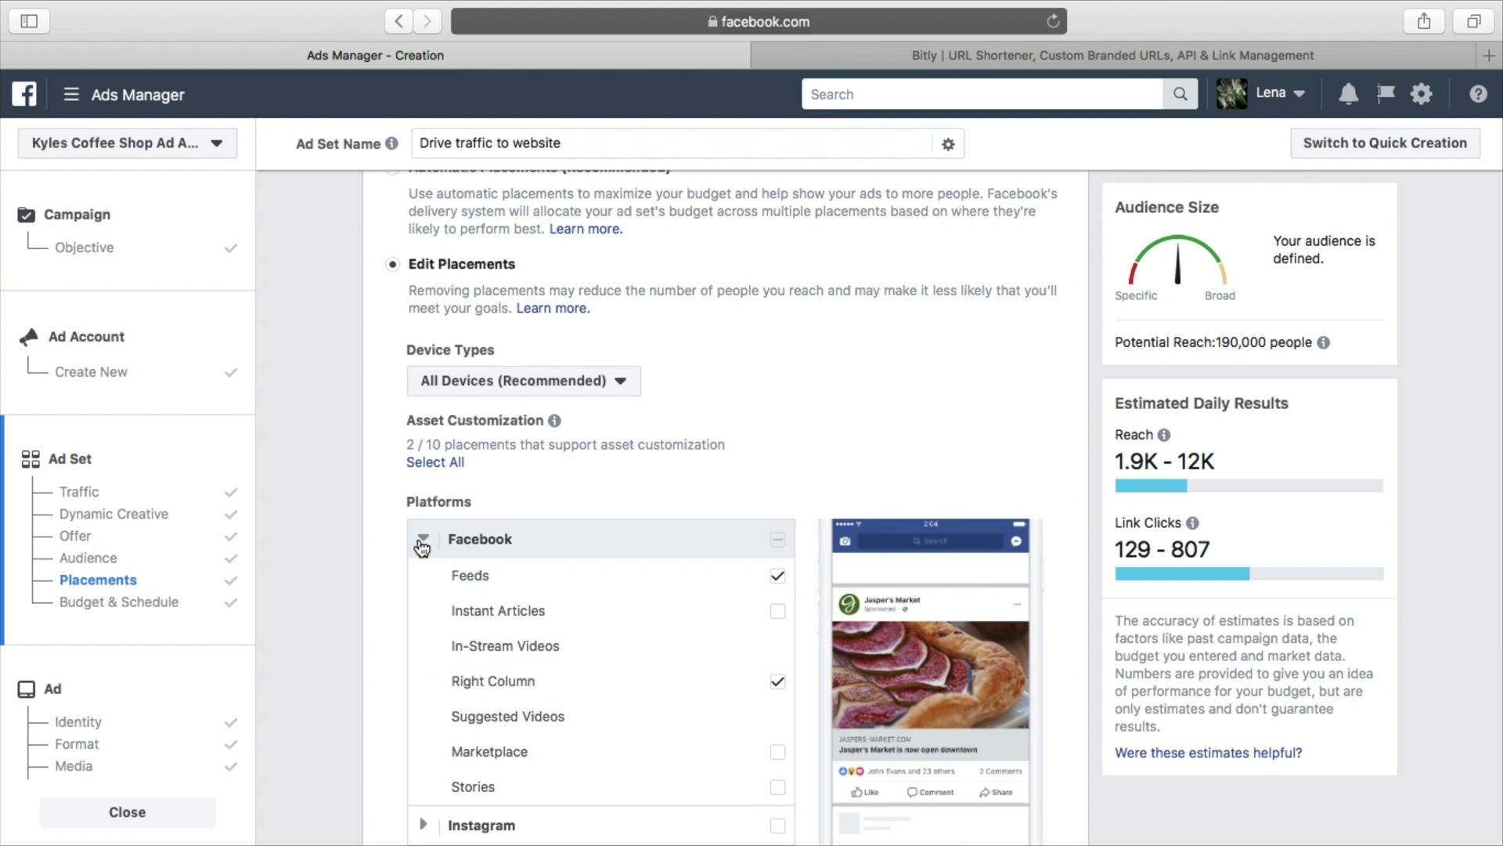
pyautogui.scroll(-13, 412, 541)
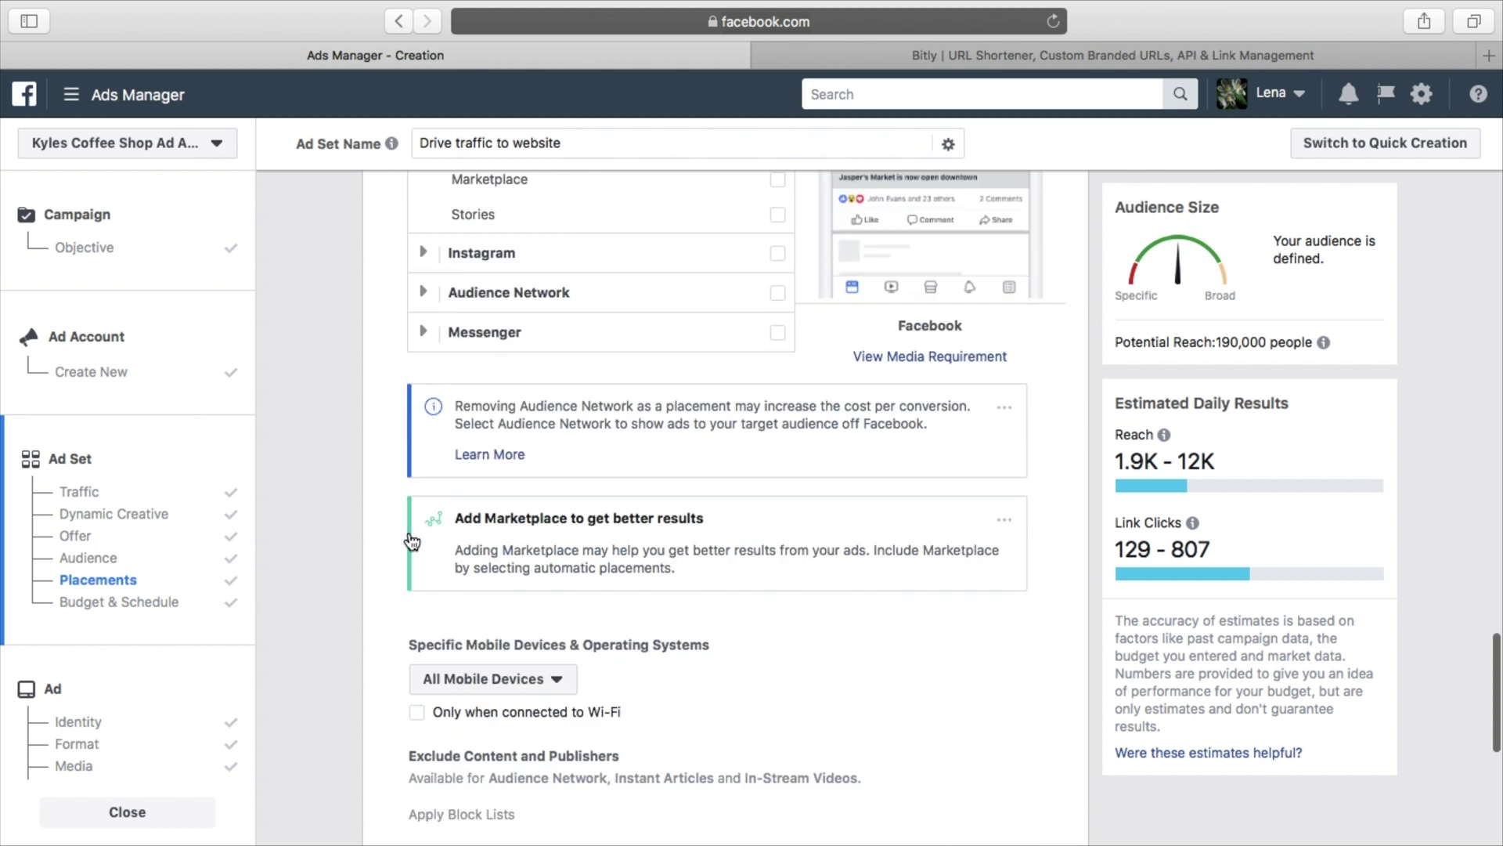
pyautogui.click(97, 700)
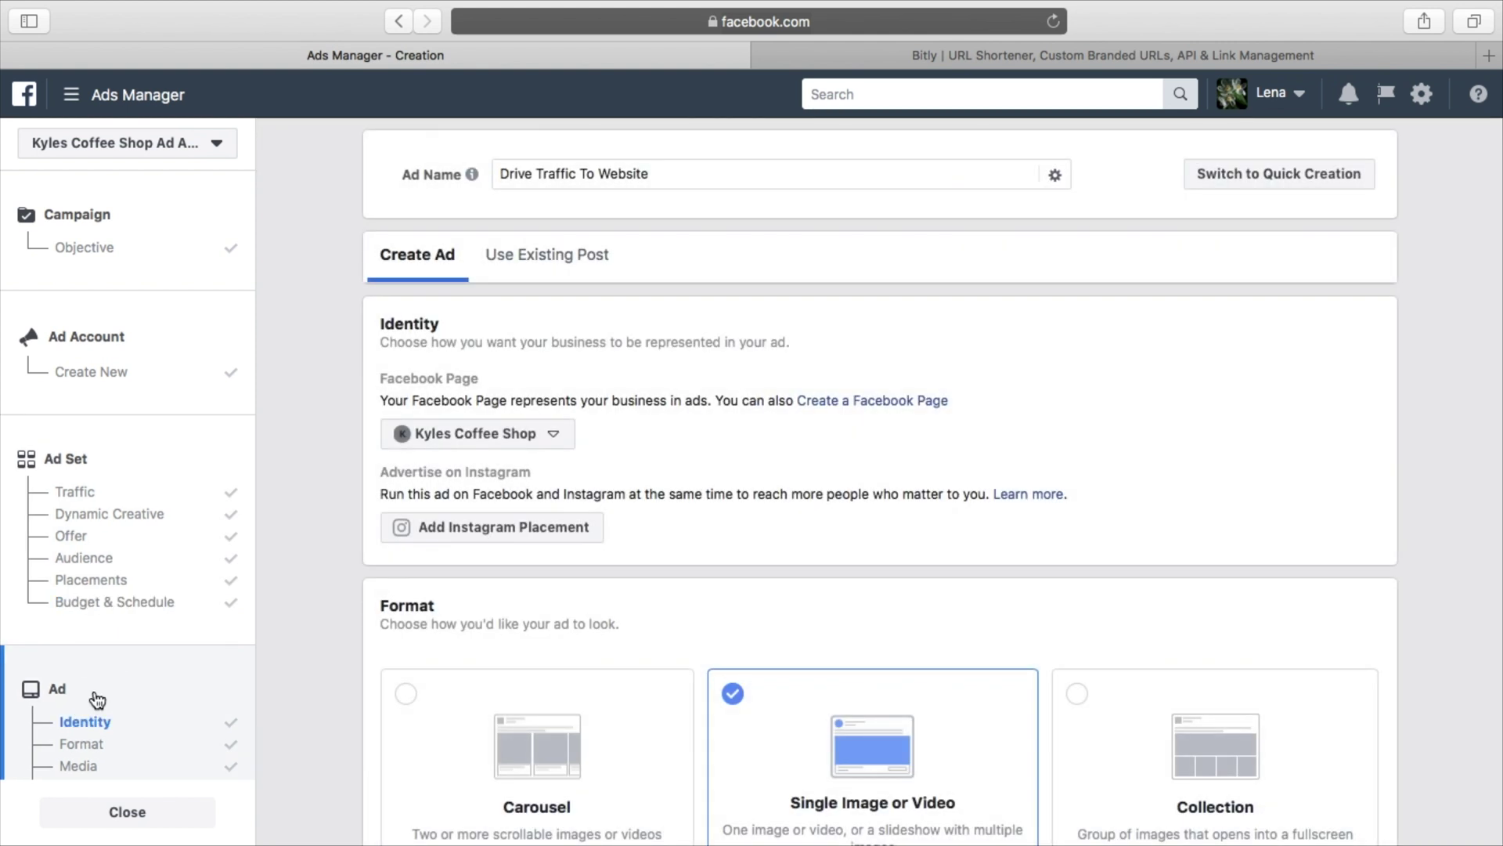
# Scroll the Ad page down to Conversion Tracking and the Review/Confirm buttons
pyautogui.scroll(-15, 819, 583)
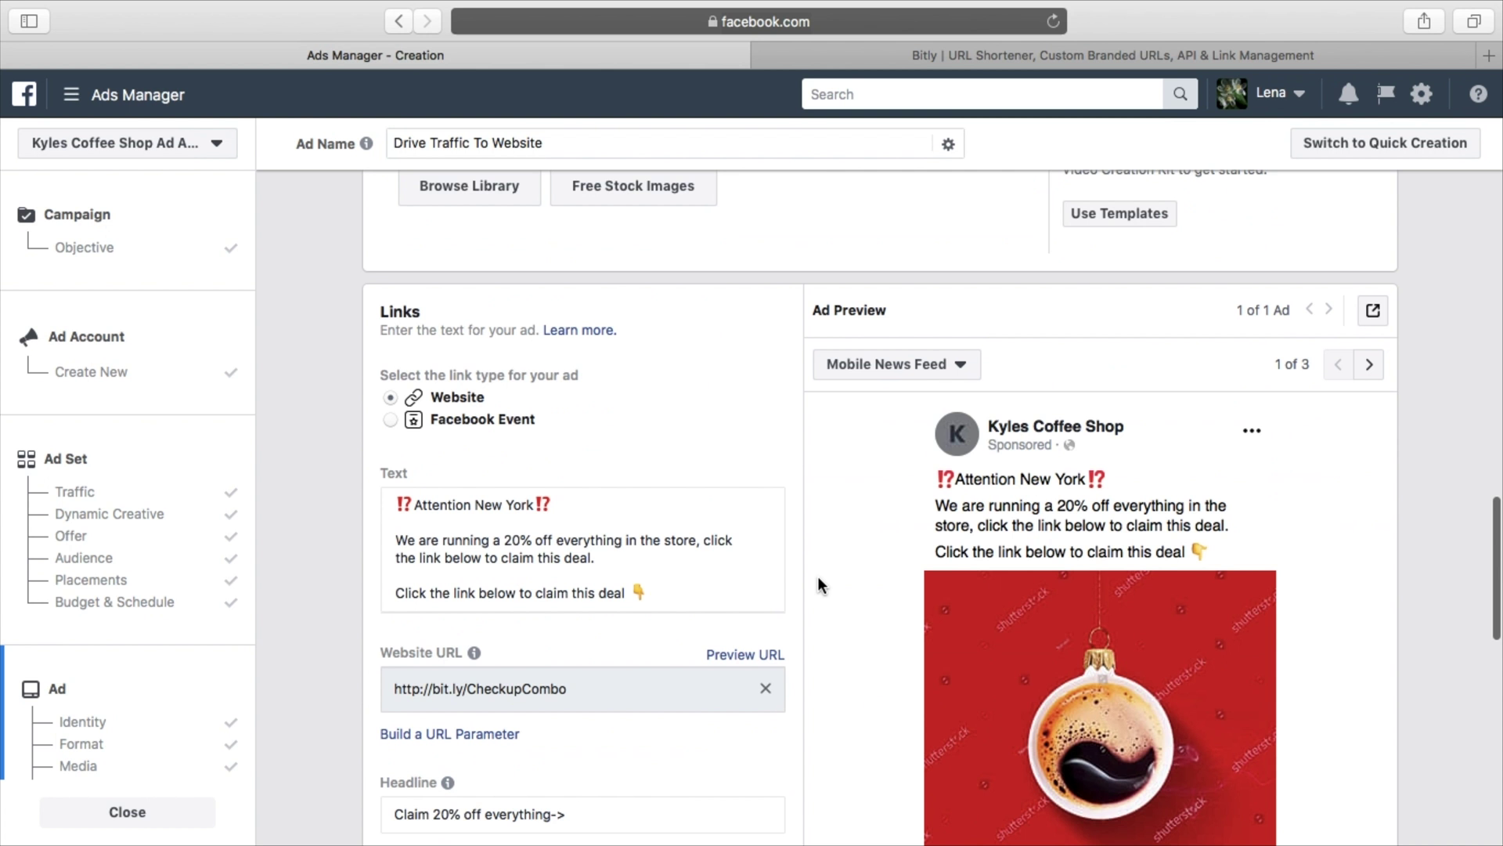